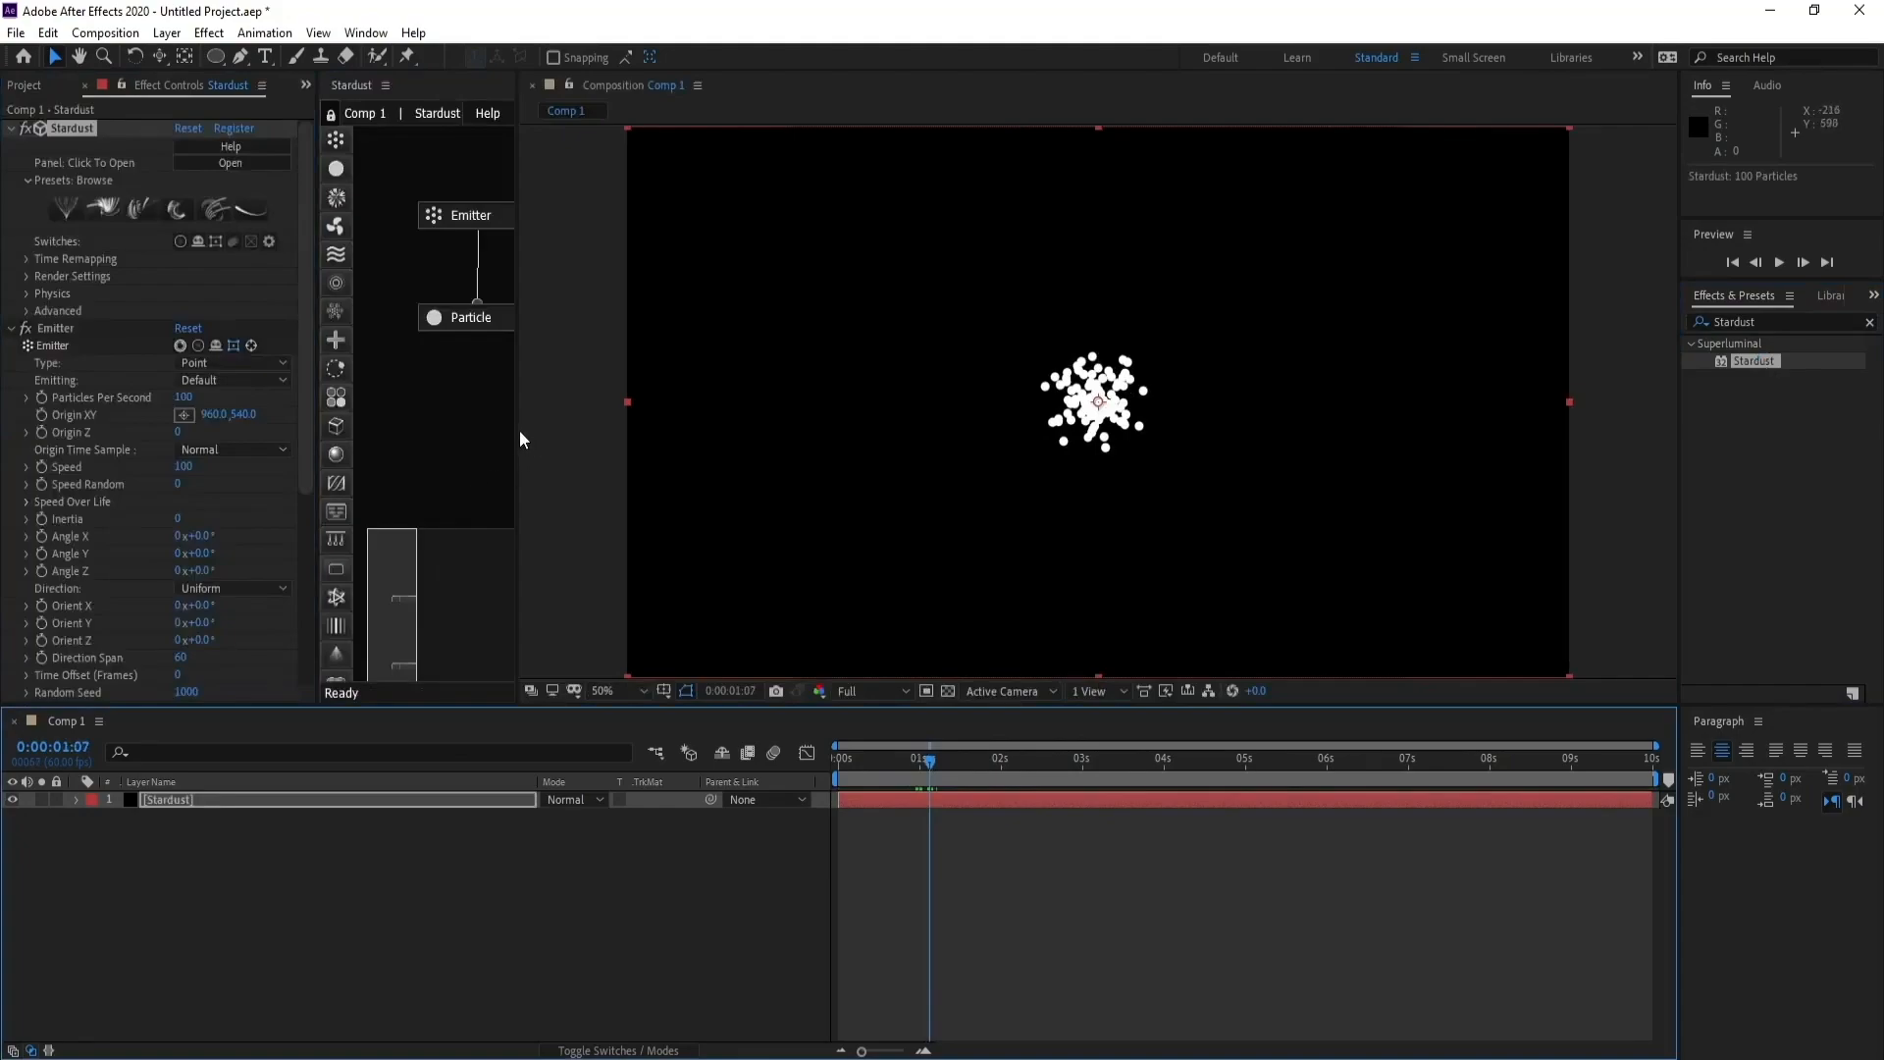
- Widen the Stardust node panel and reposition the Emitter and Particle nodes within it
left_click_drag(518, 428, 569, 426)
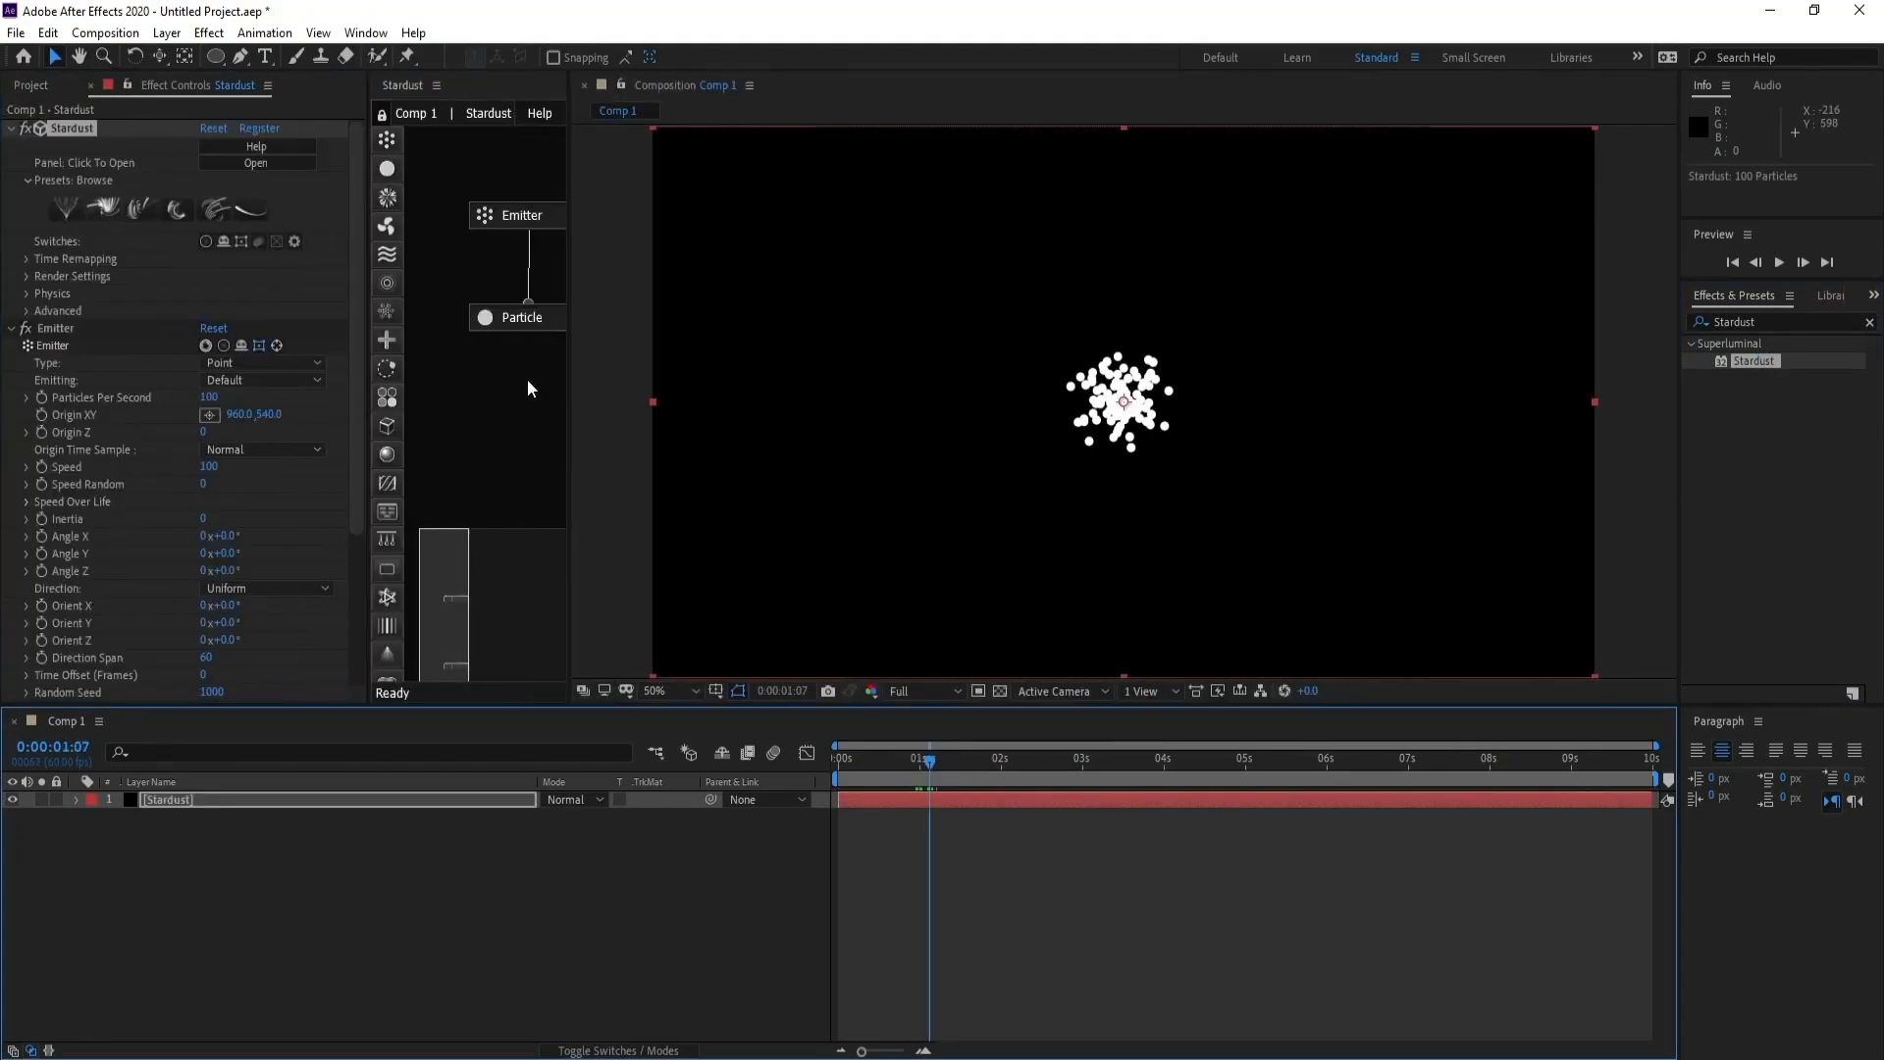
left_click_drag(522, 217, 494, 212)
left_click_drag(527, 320, 494, 317)
- Set the Emitter node's type to Grid and its speed to 0
left_click(500, 214)
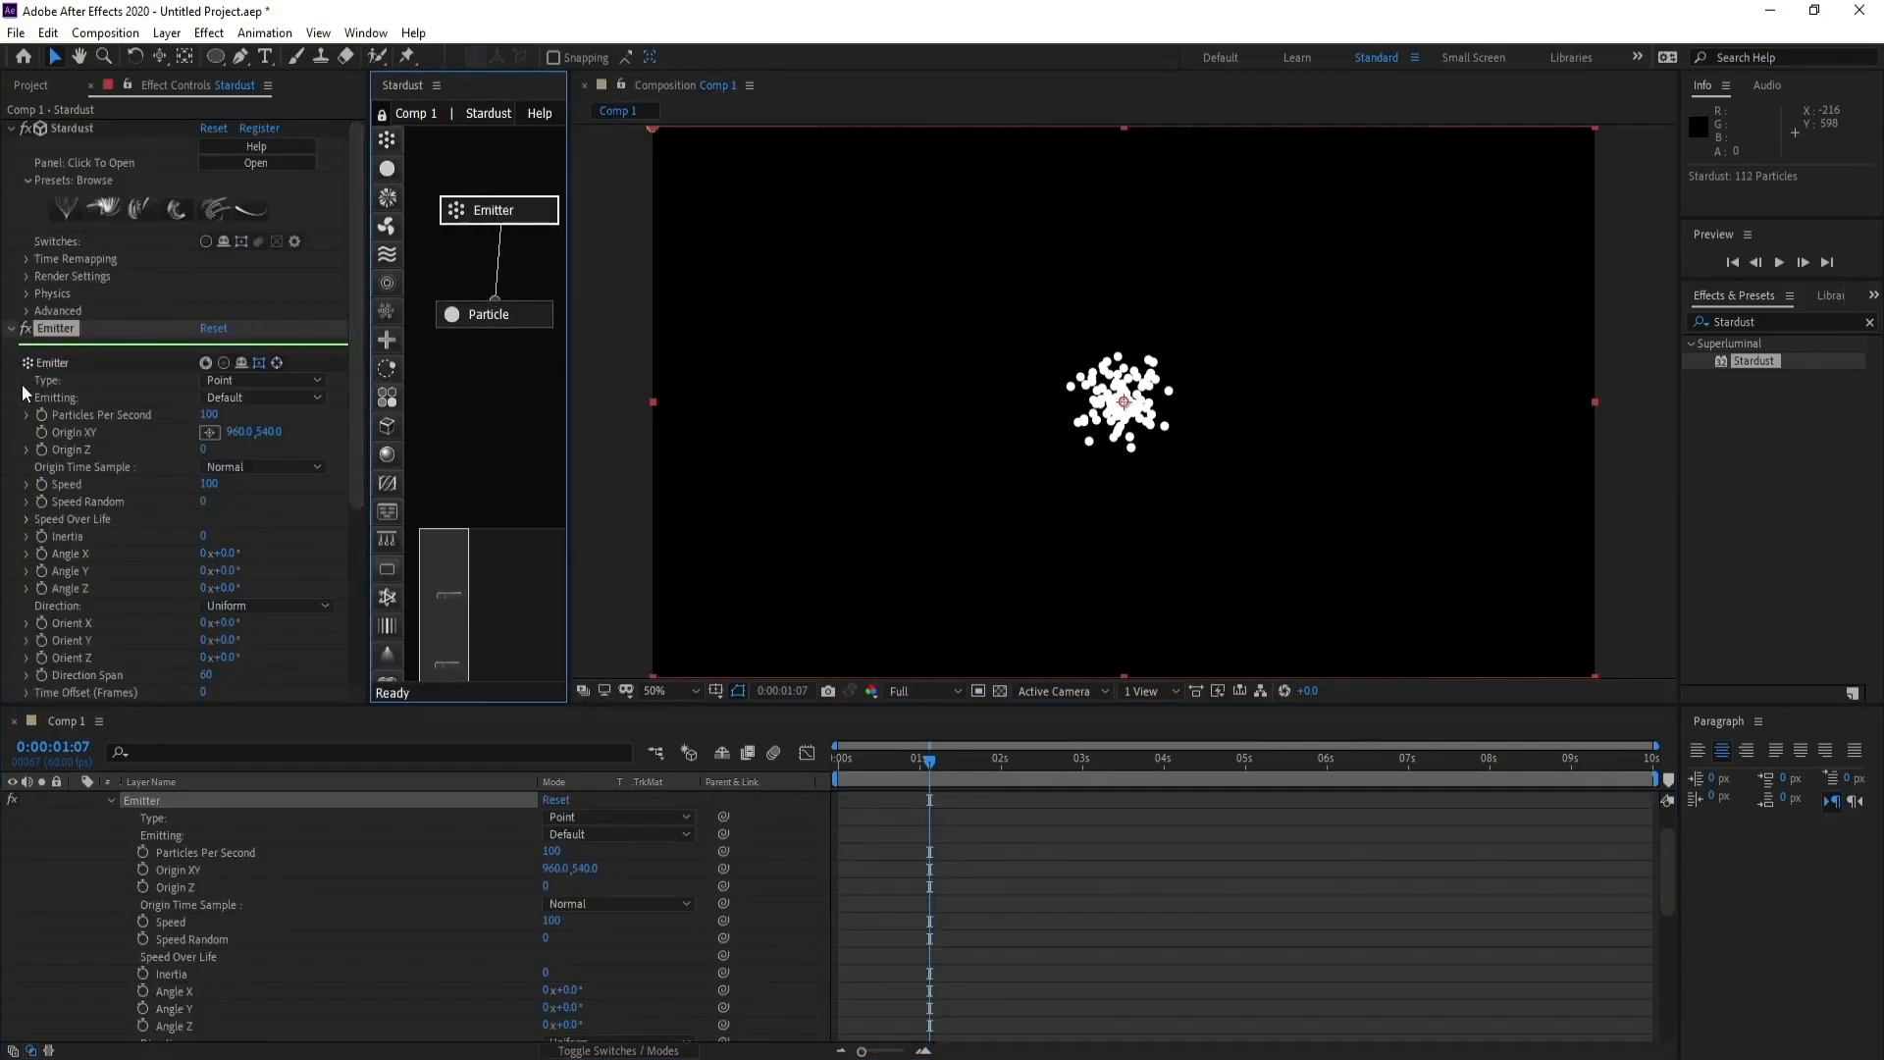
left_click(254, 379)
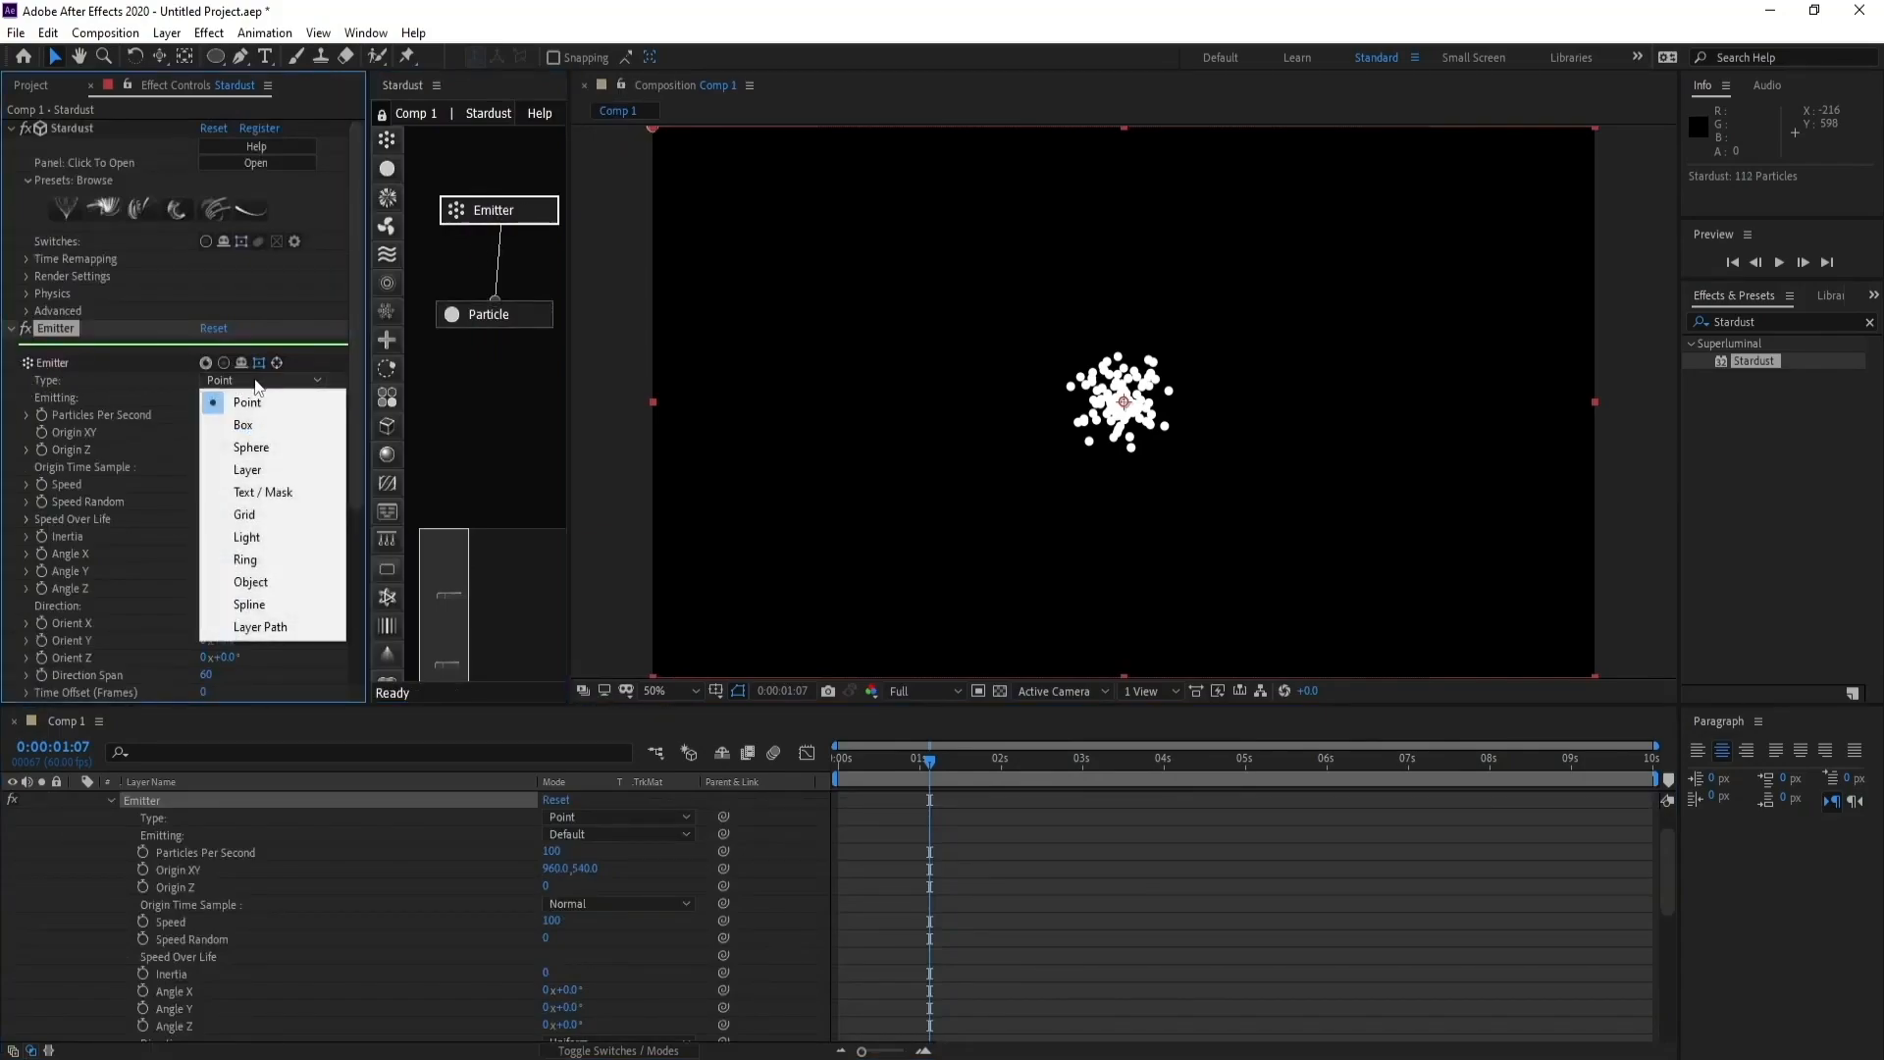
left_click(277, 514)
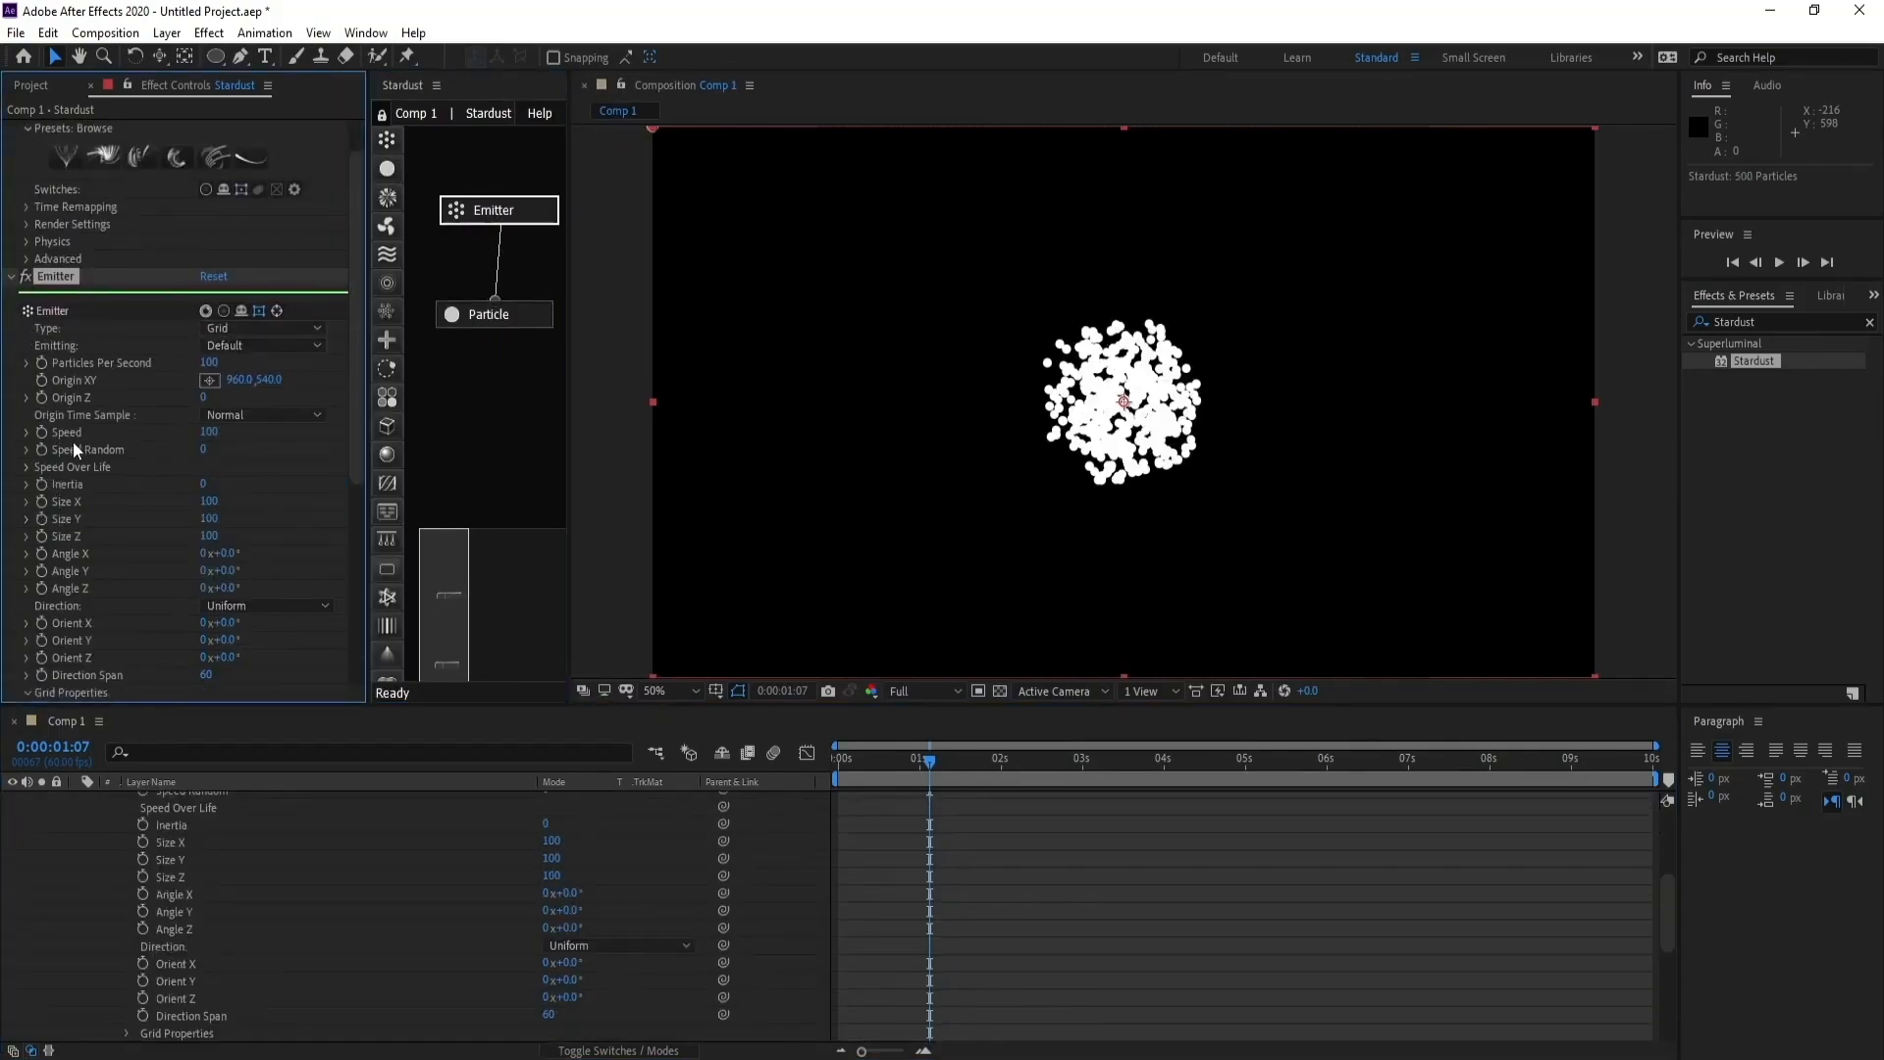
left_click(210, 434)
type("0")
key("Return")
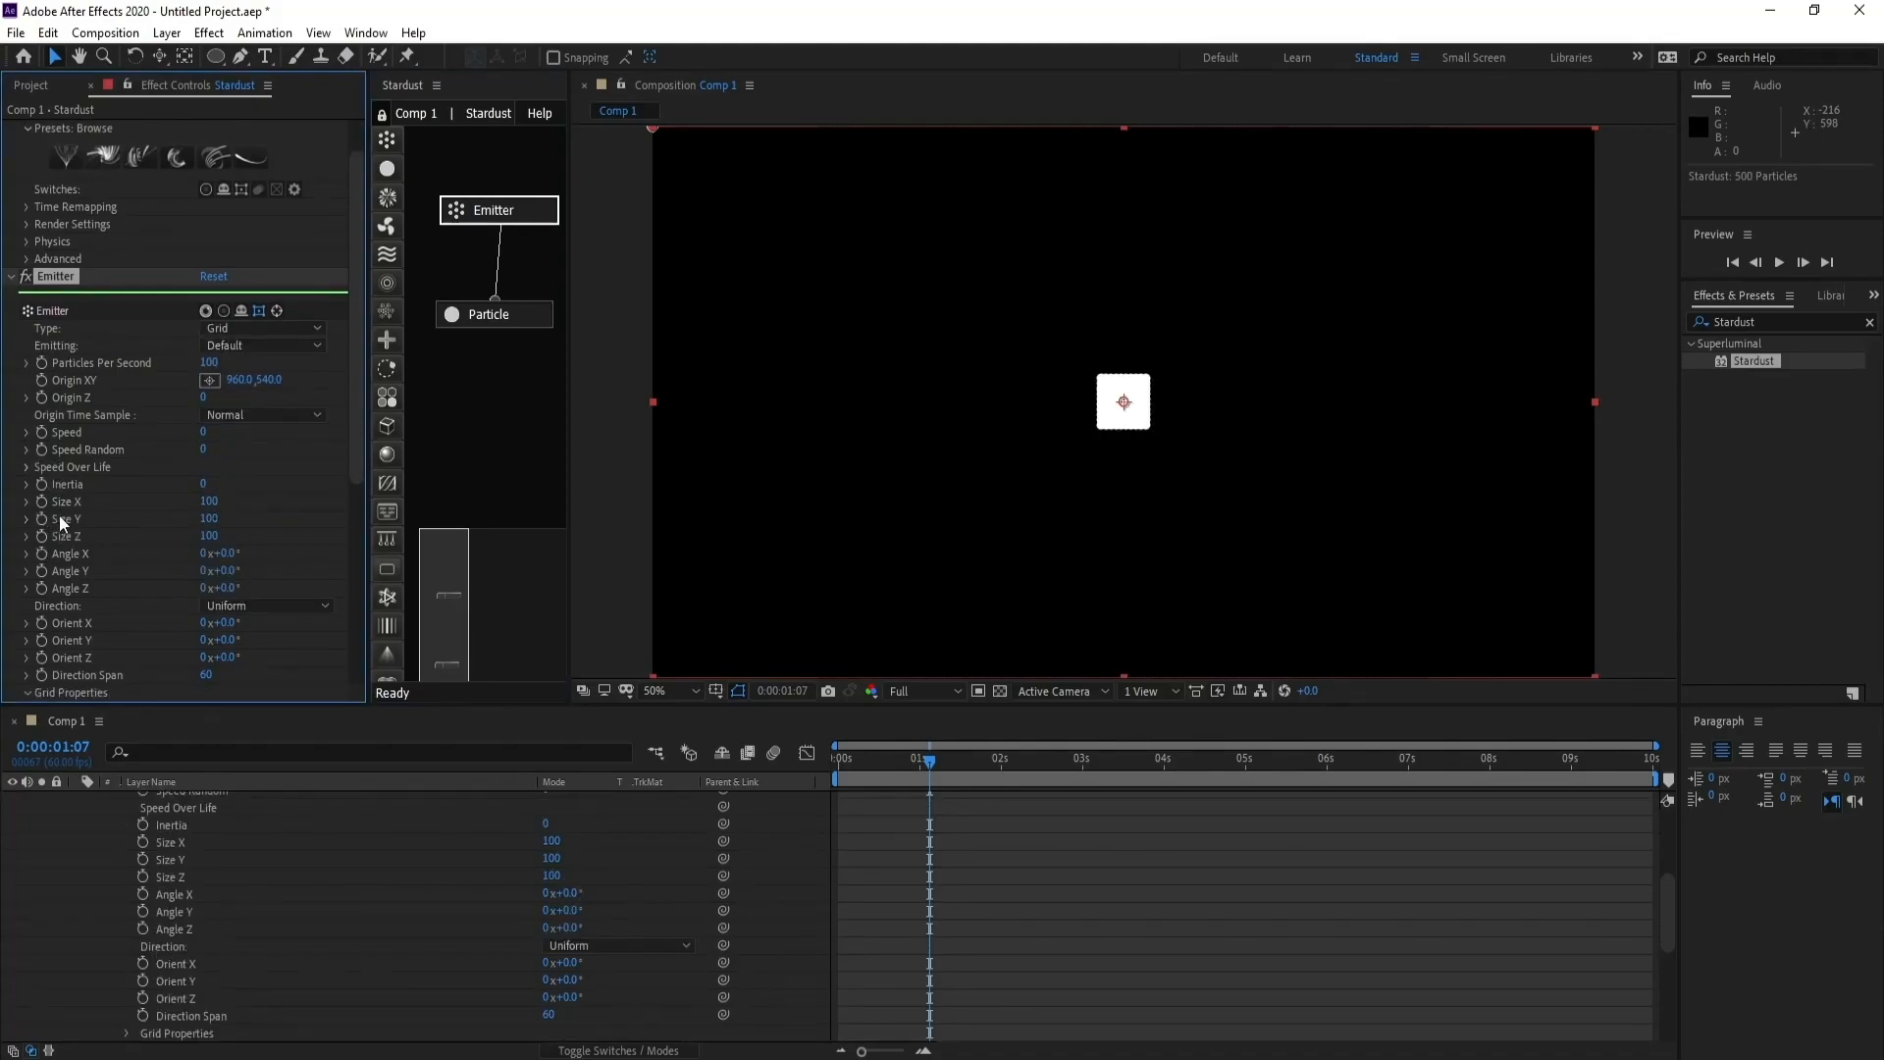
- Set the grid emitter's Size X to 1920 and Size Y to 1080
left_click(210, 502)
type("1920")
left_click(210, 519)
type("1080")
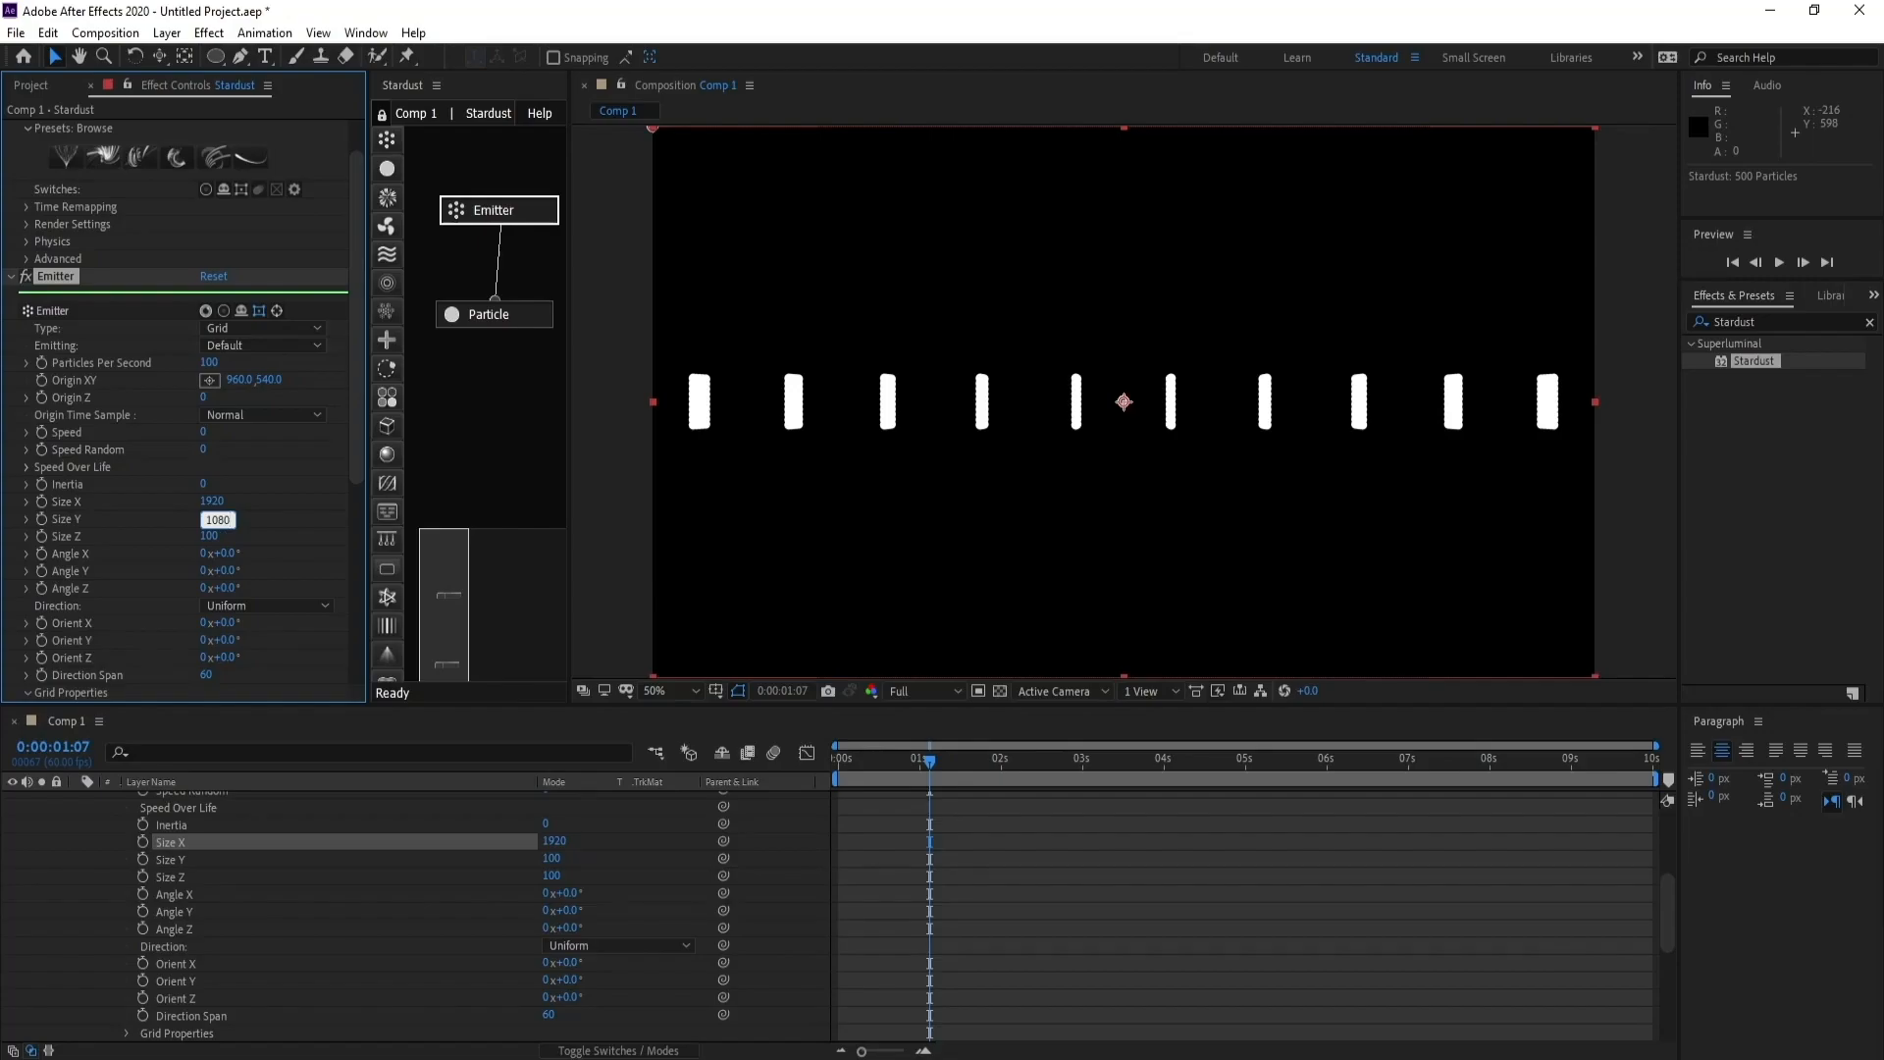
key("Return")
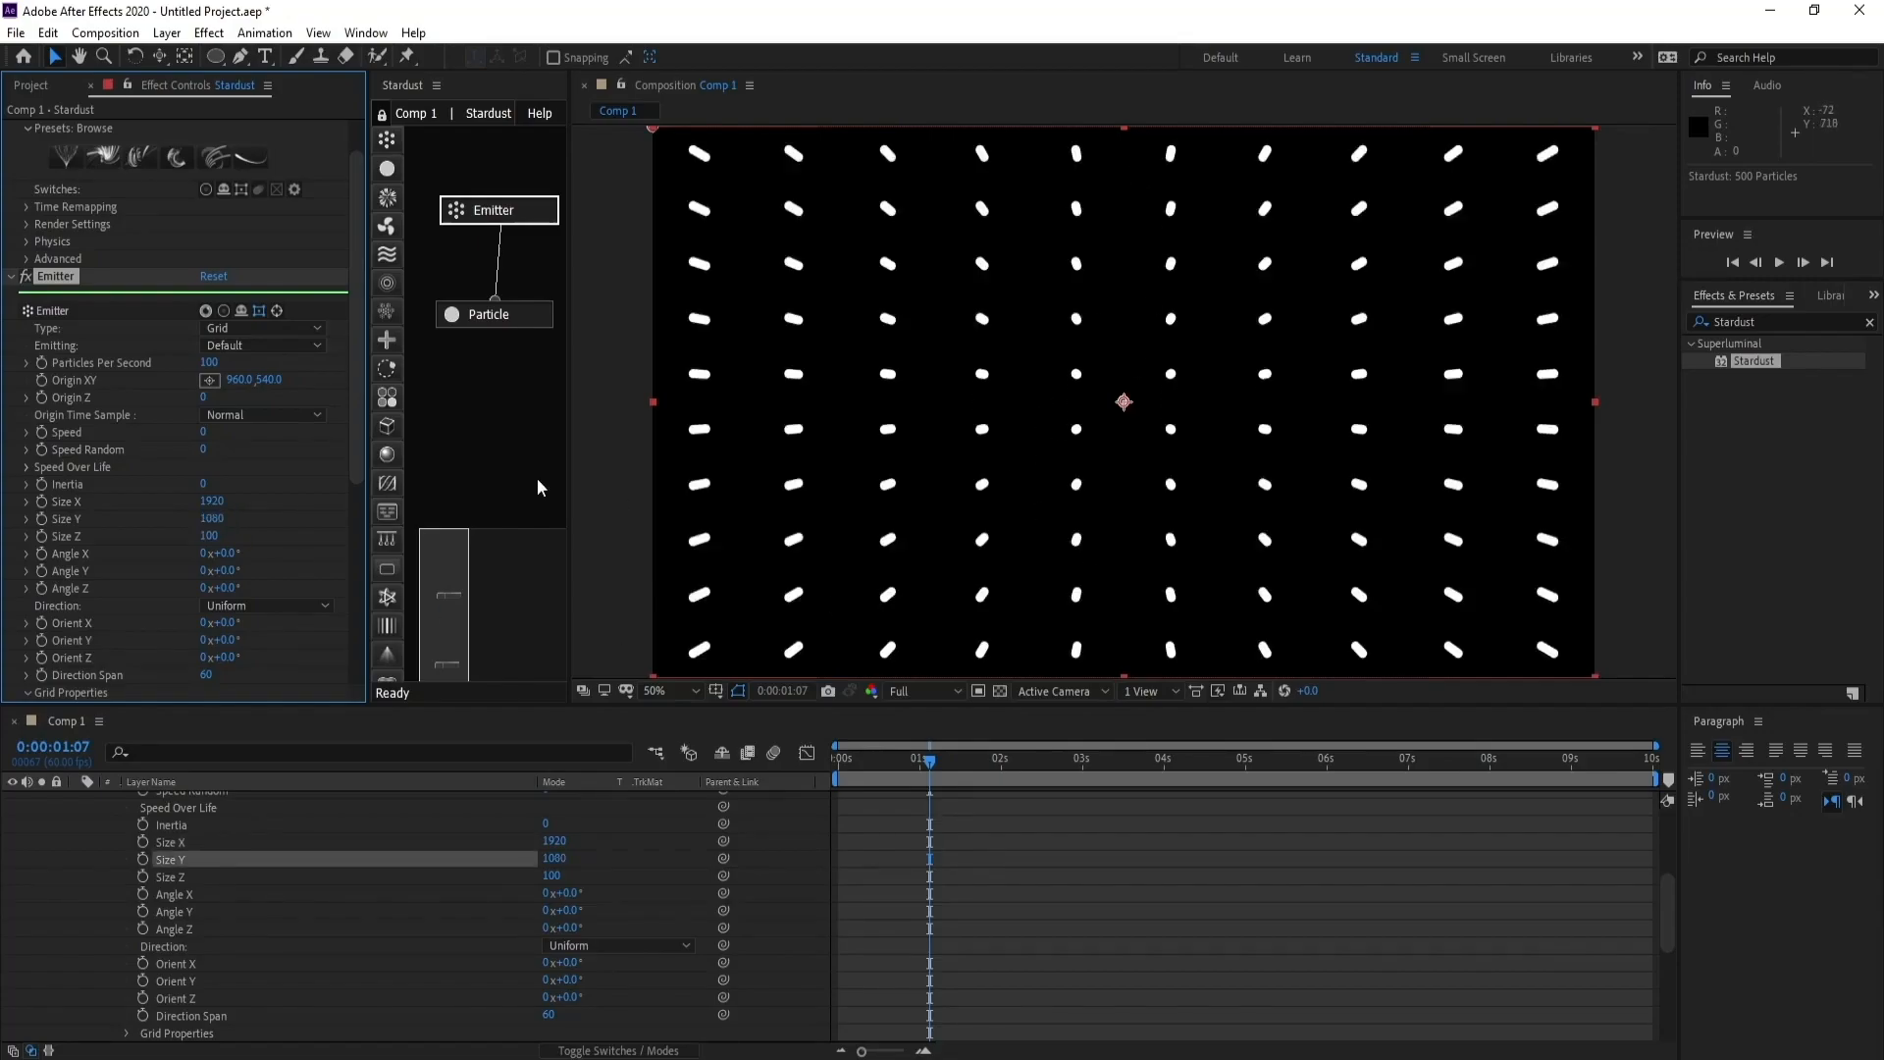
- In the emitter's grid properties, set Grid X to 50 and Grid Z to 1
scroll(358, 419, "down", 2)
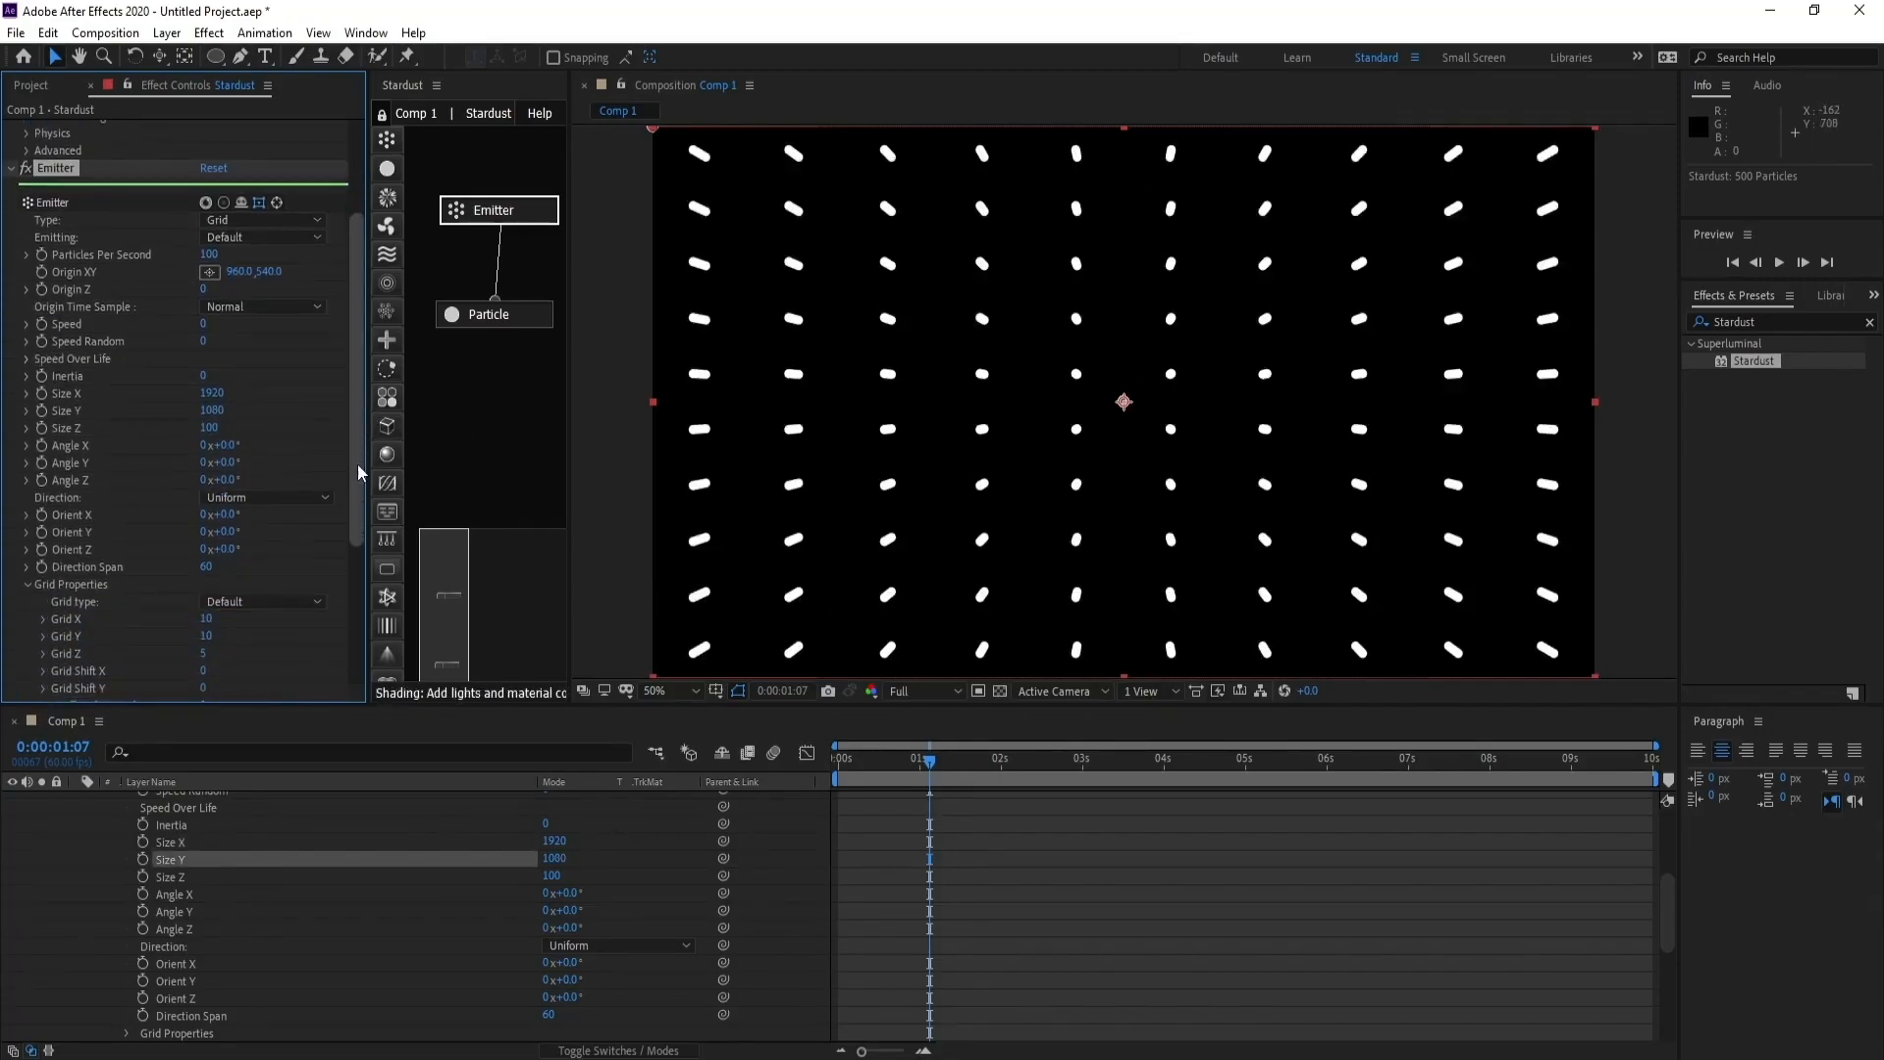
scroll(348, 461, "down", 1)
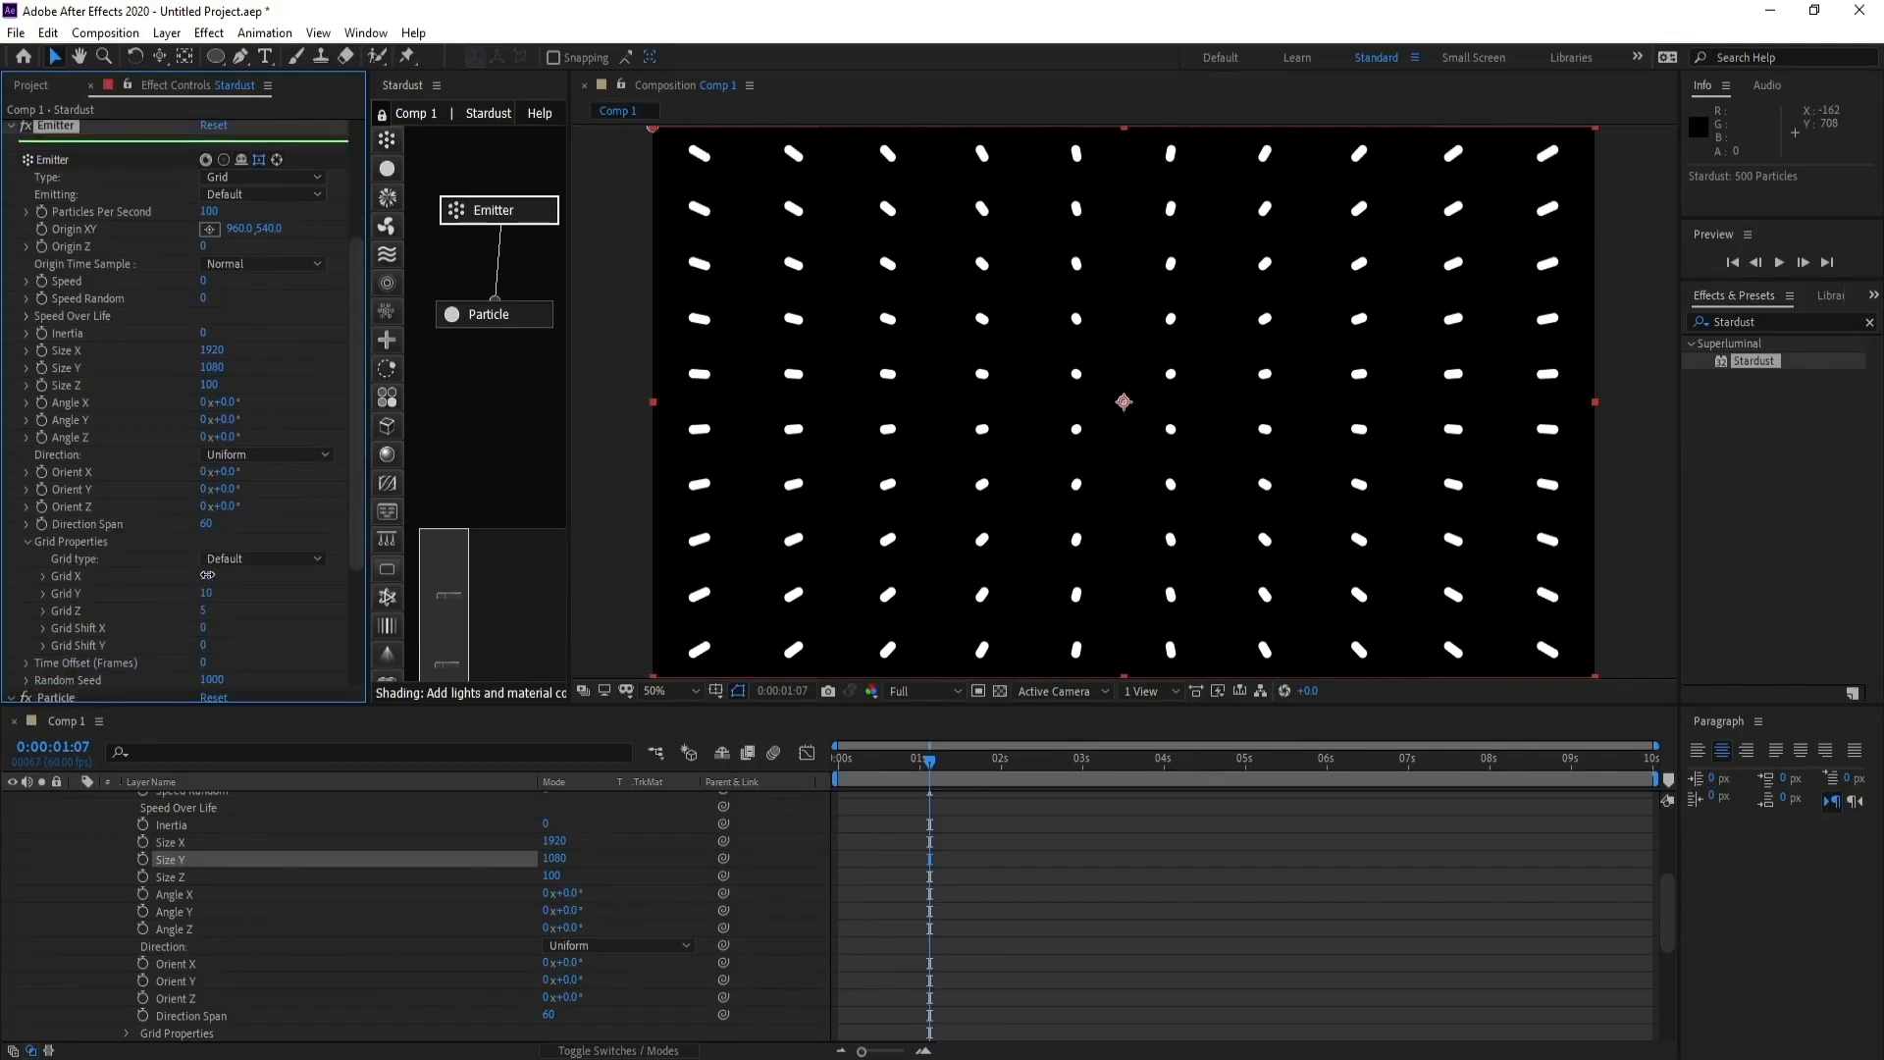
left_click(206, 575)
type("50")
left_click(203, 611)
type("1")
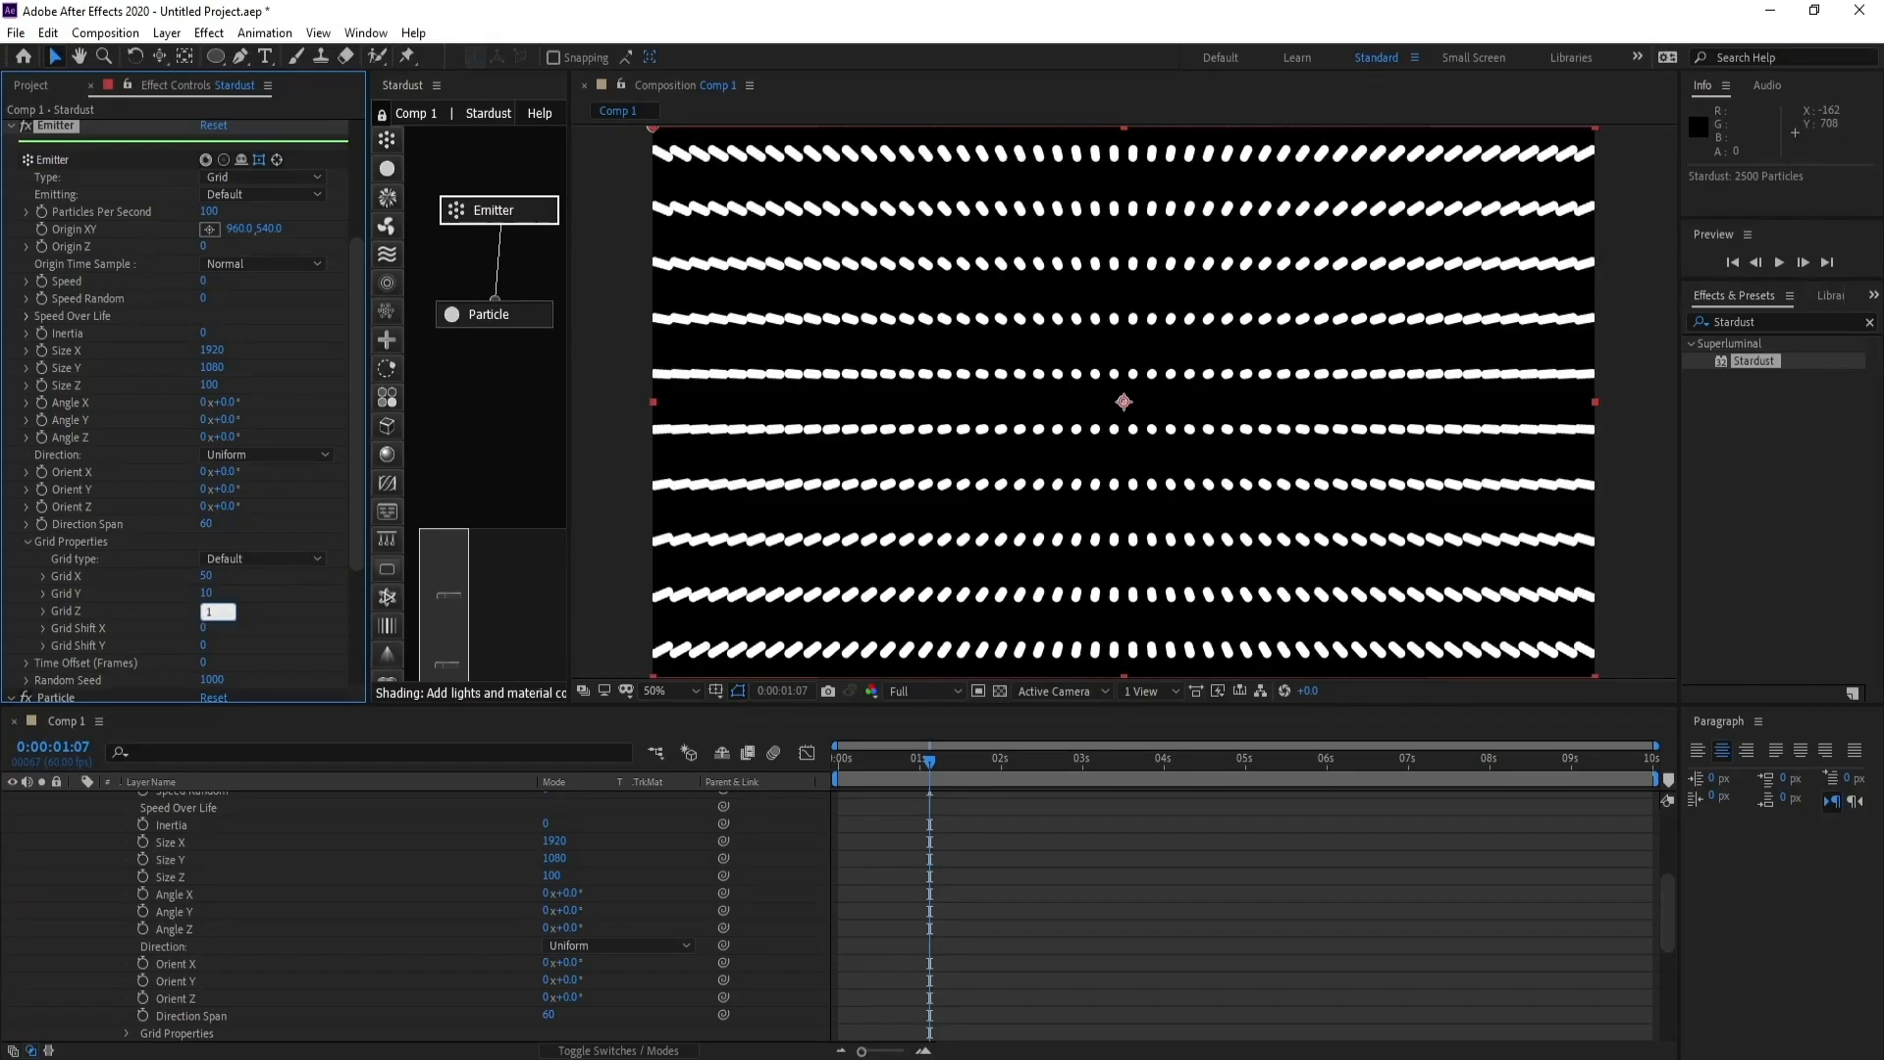
key("Return")
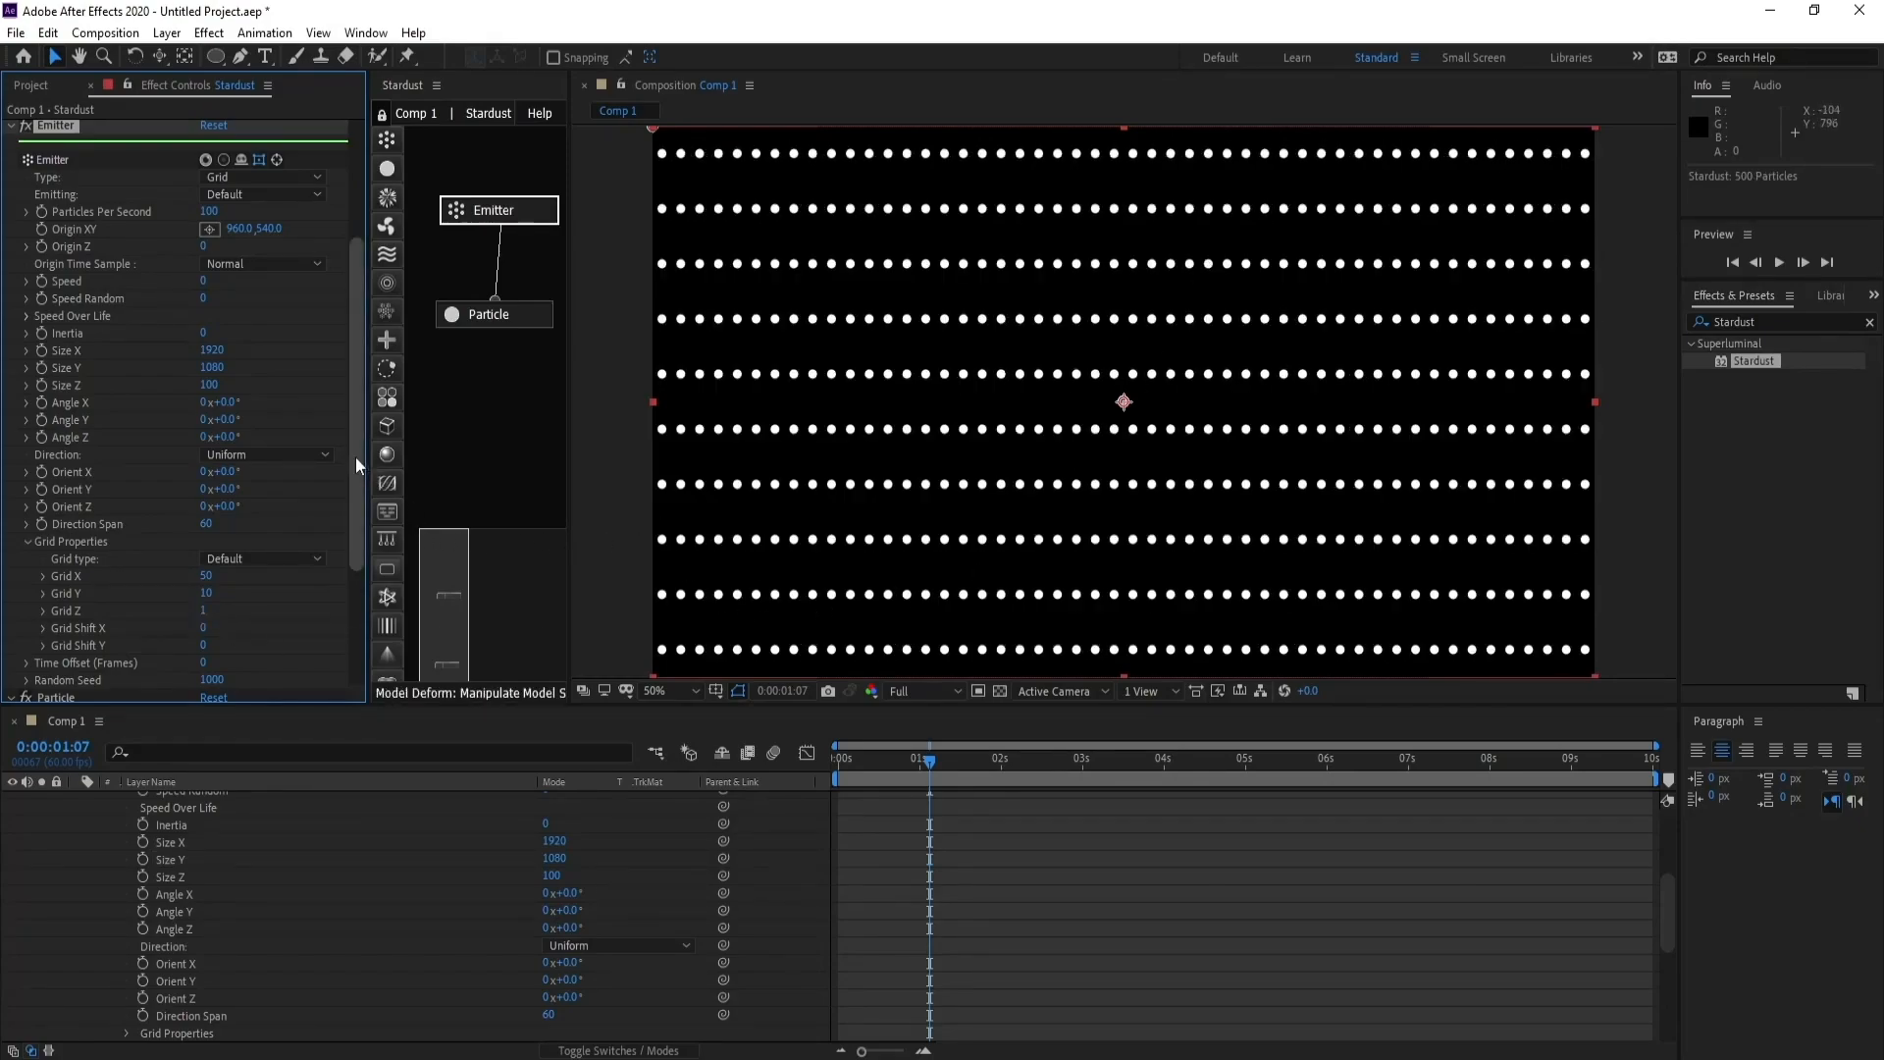
- Set the Particle node's life to 7 seconds
left_click_drag(361, 453, 357, 481)
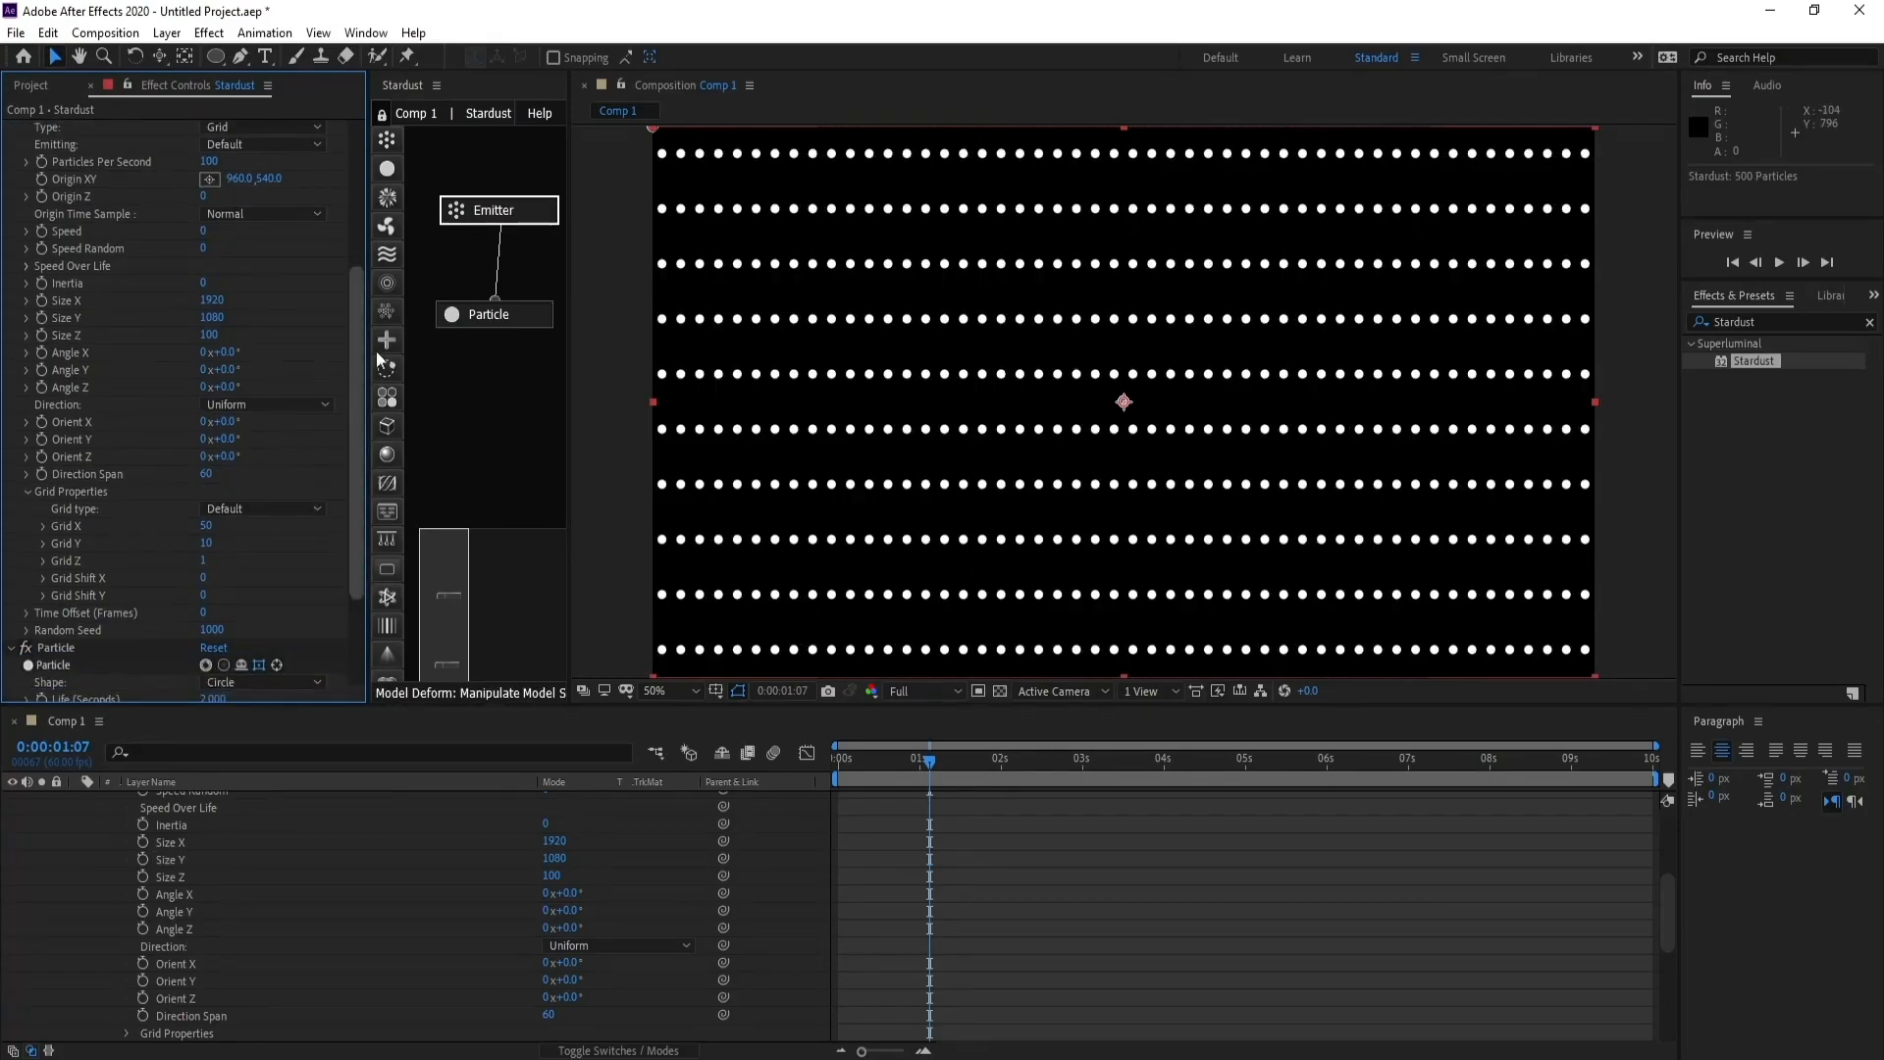
left_click(484, 314)
left_click_drag(358, 362, 362, 473)
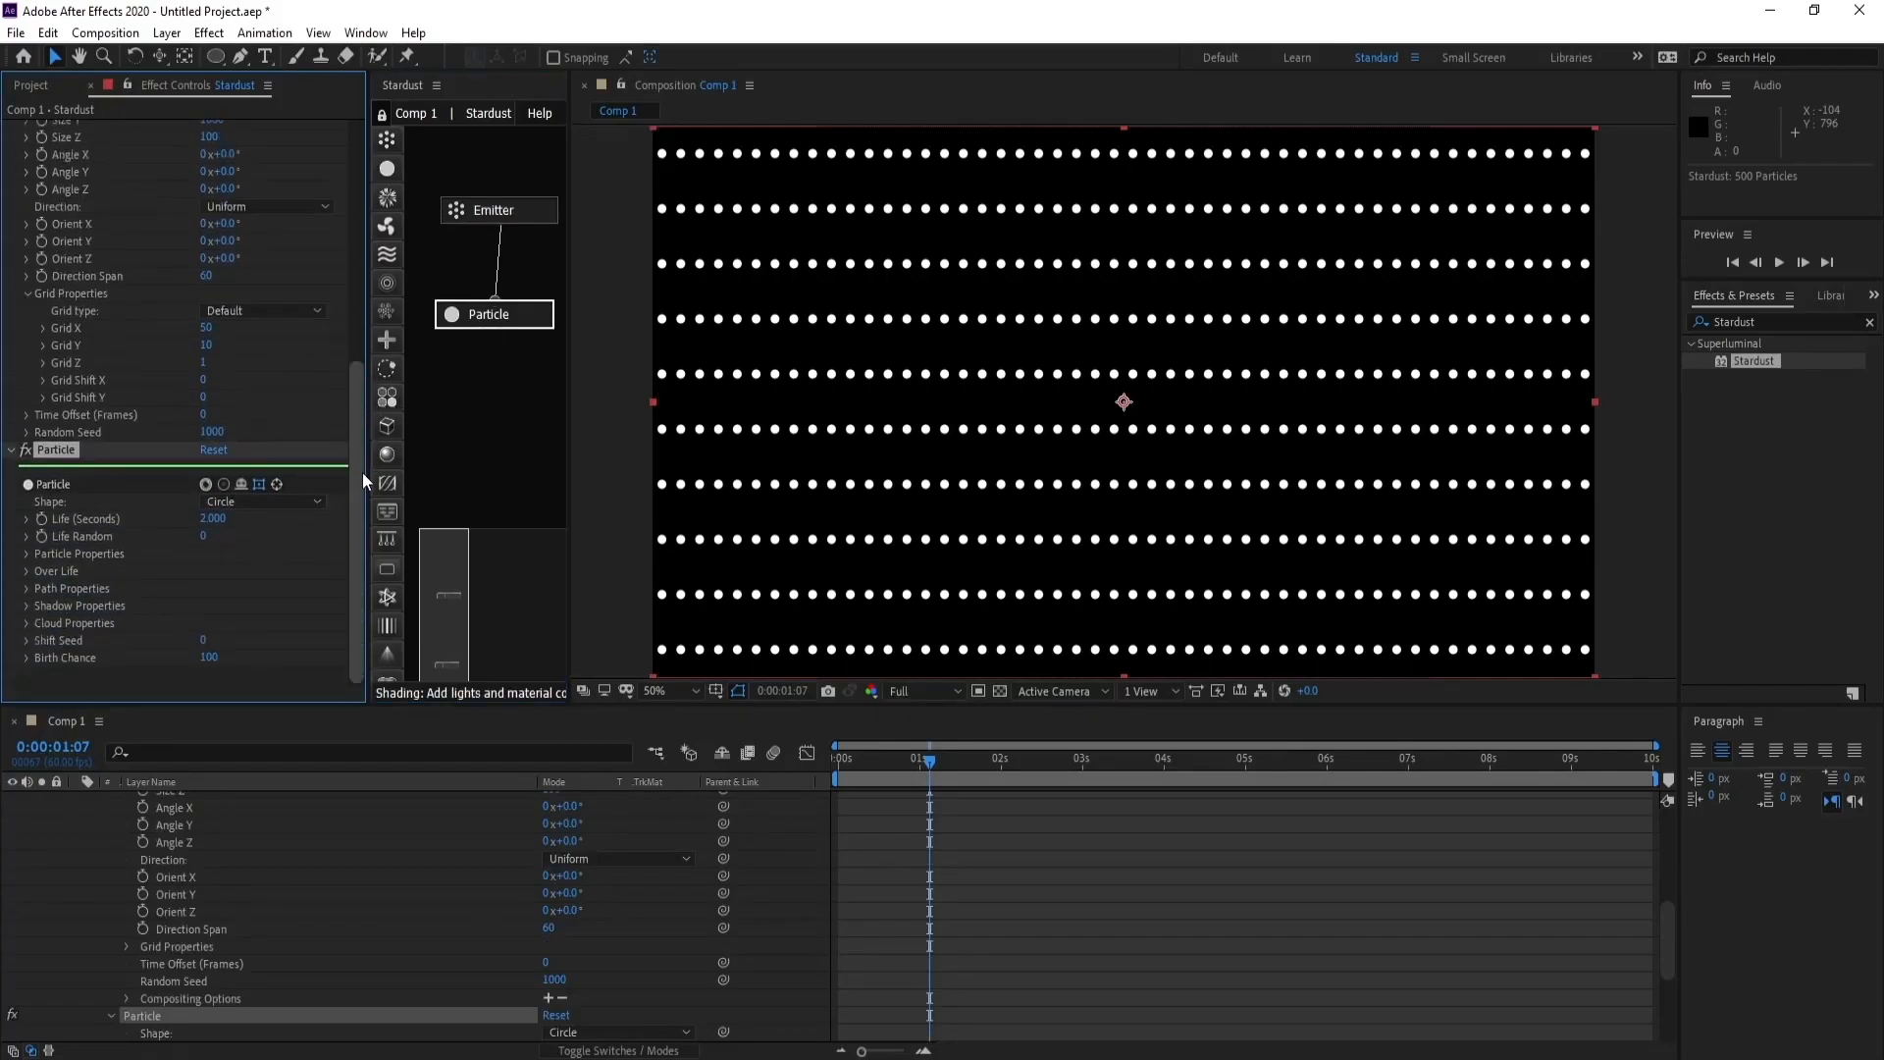
left_click(208, 518)
type("9")
key("Return")
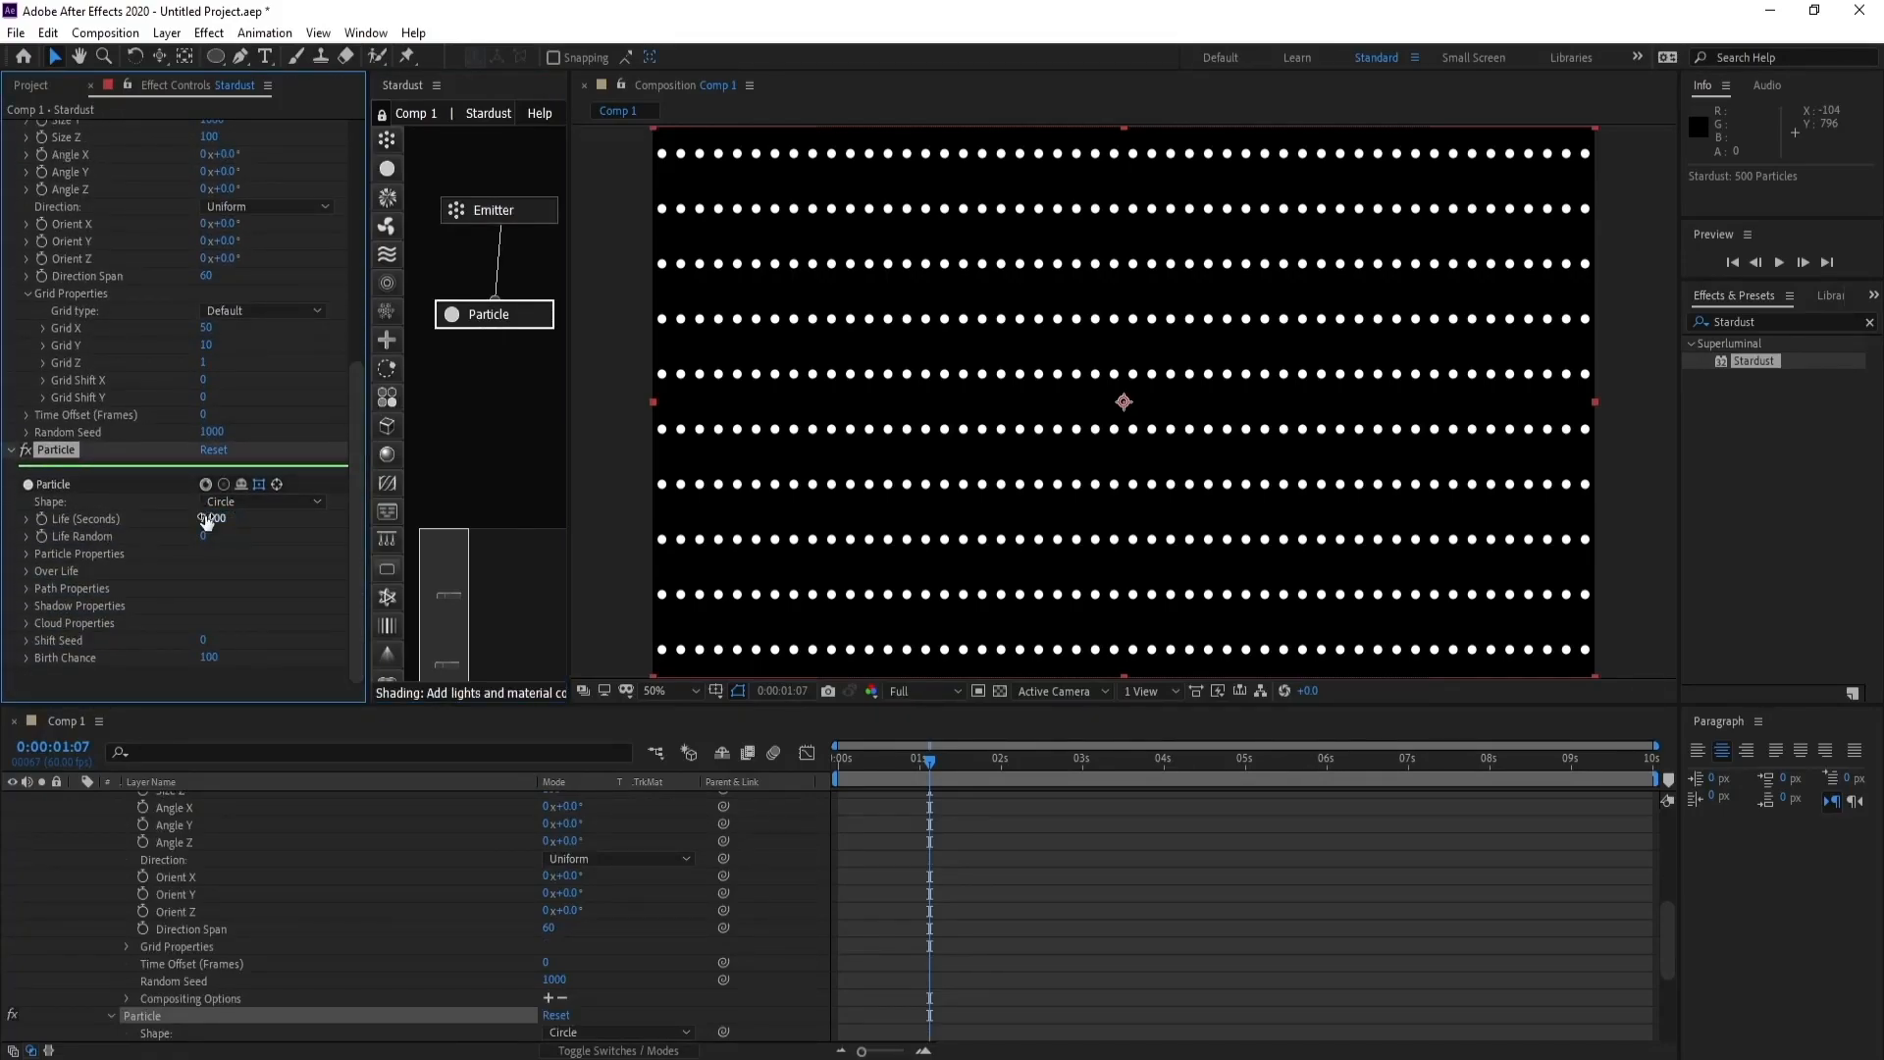
left_click(22, 537)
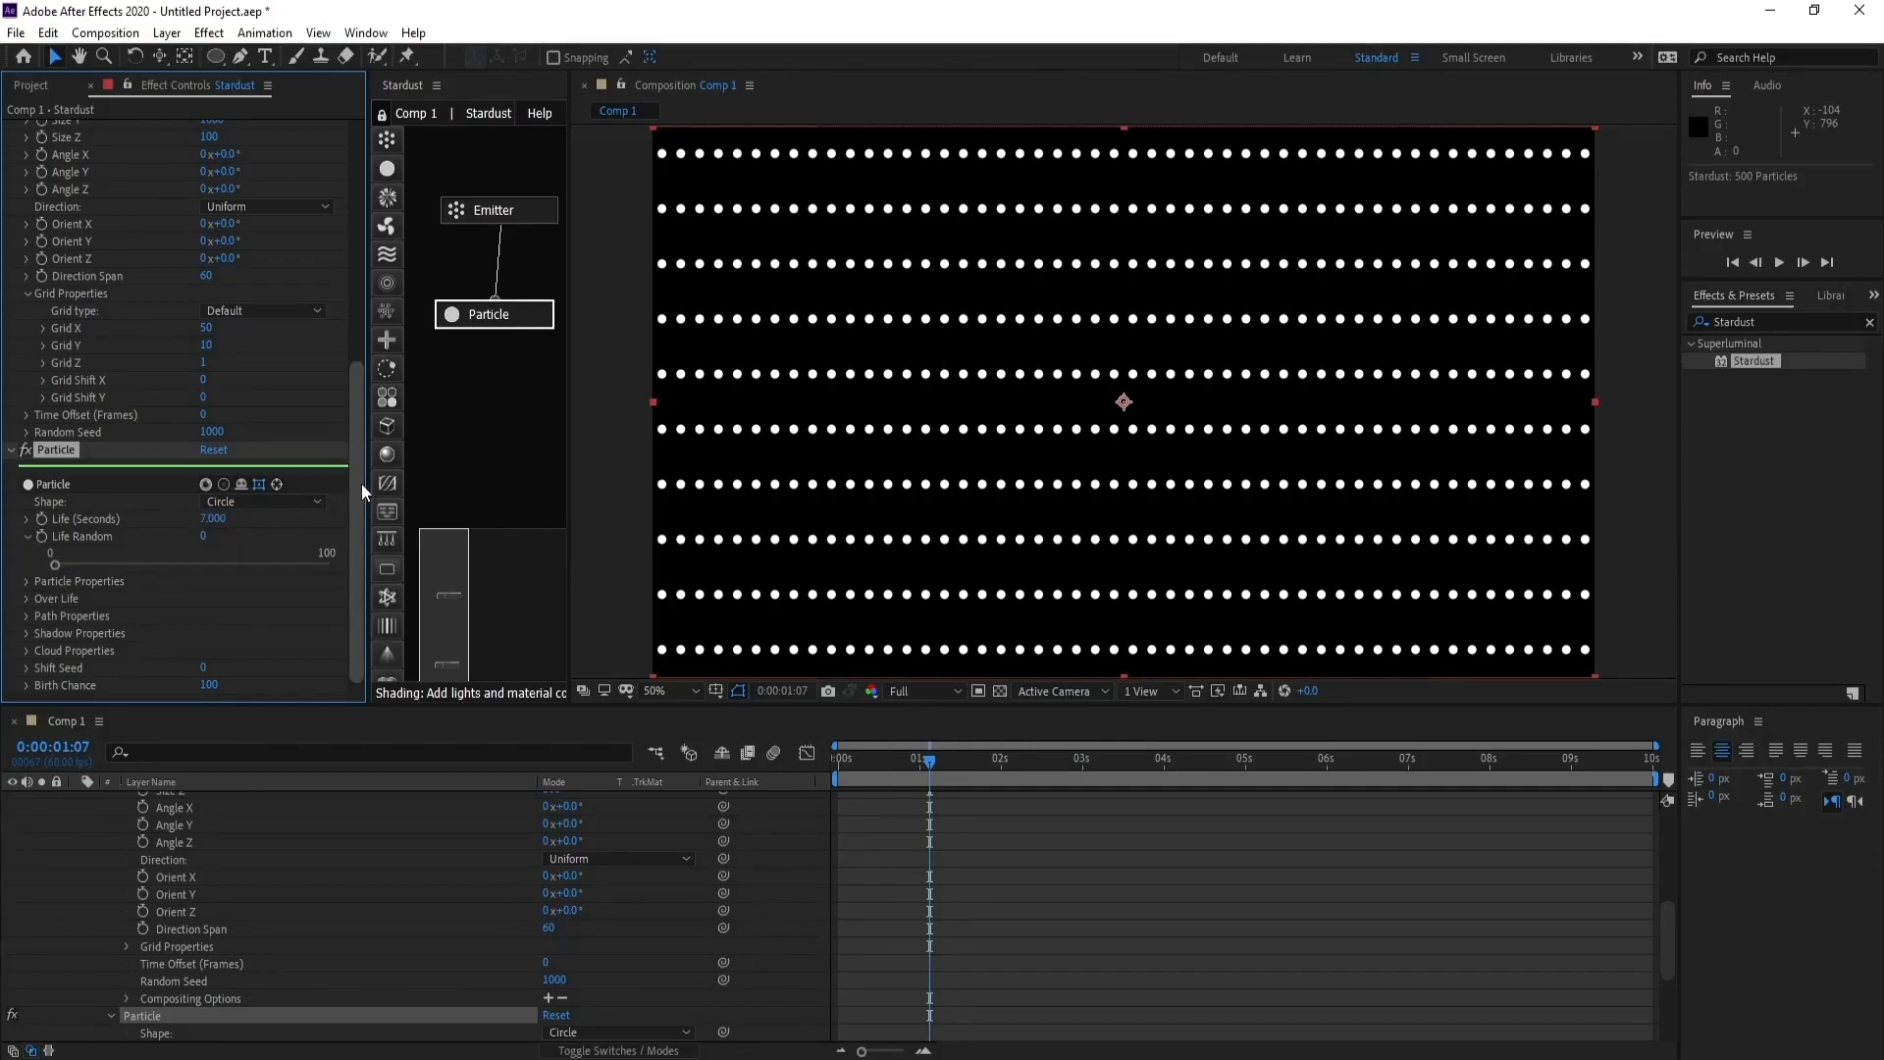
left_click(28, 536)
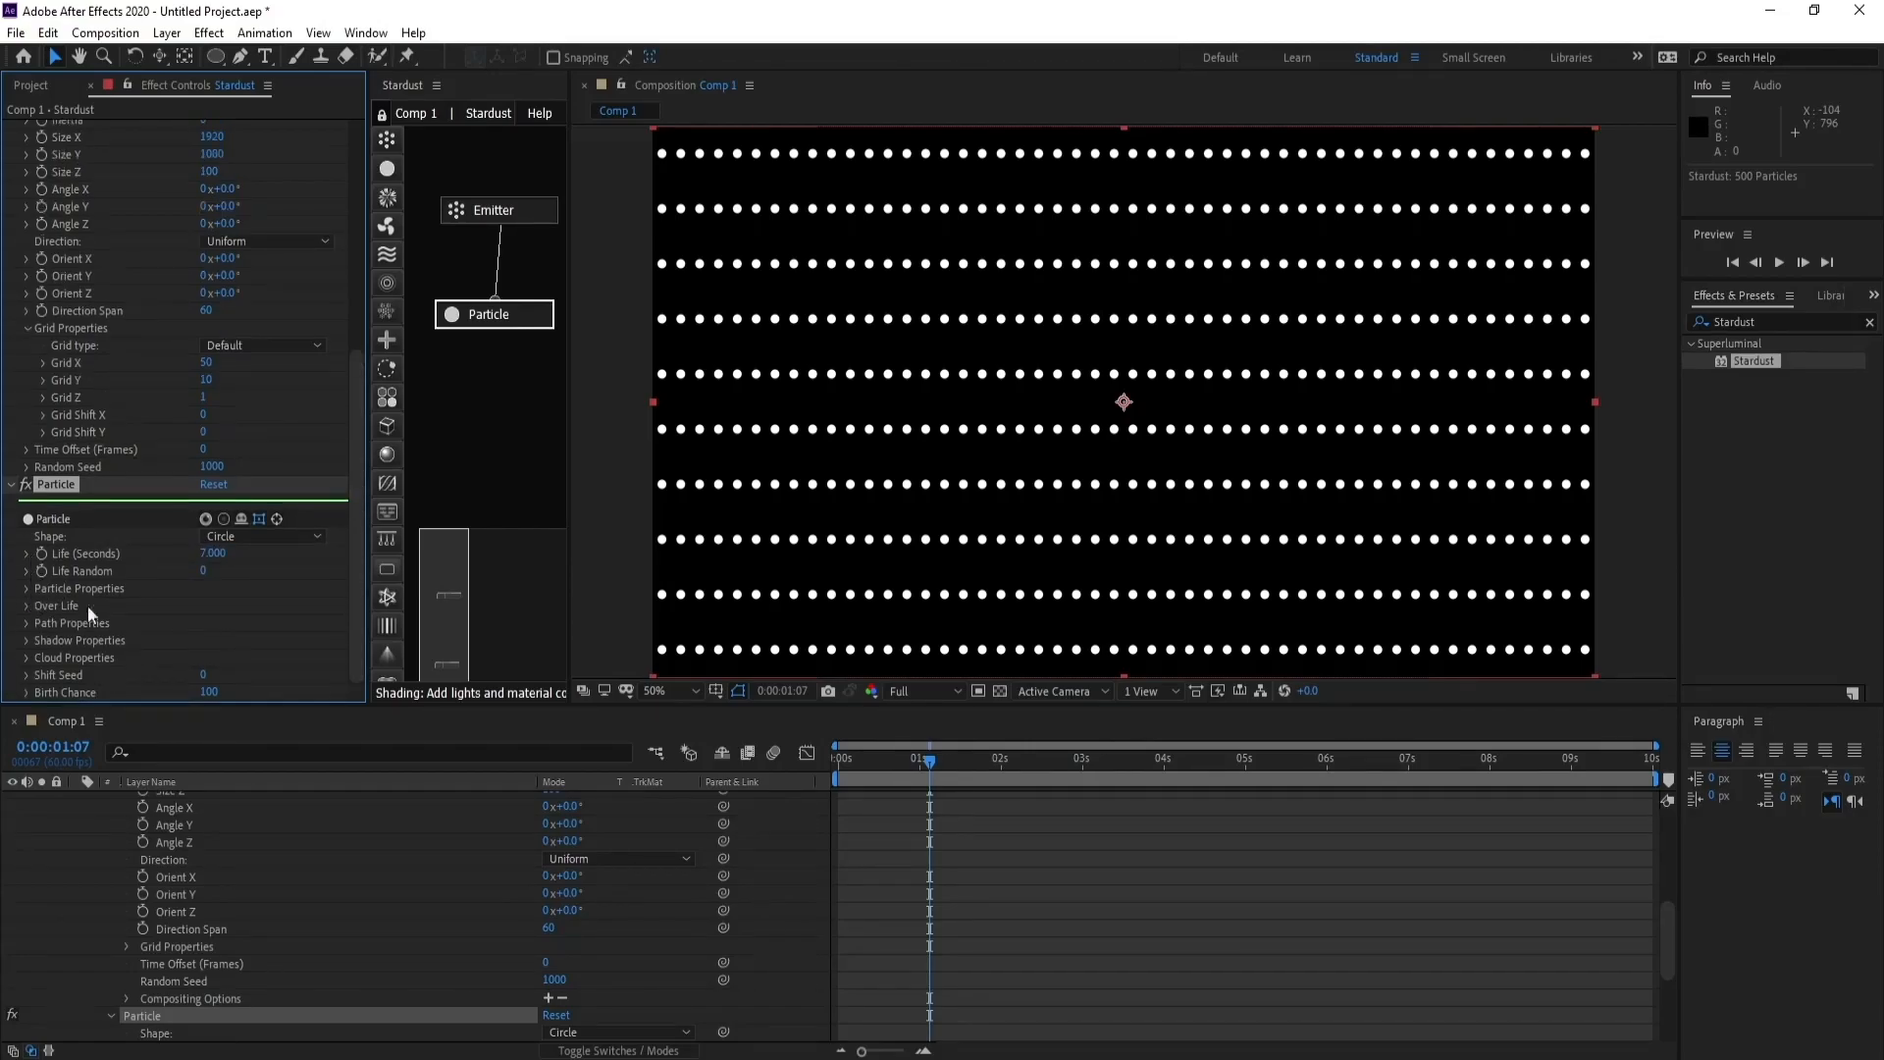
- Set the particle size to 1 pixel in the Particle node's properties
left_click(27, 587)
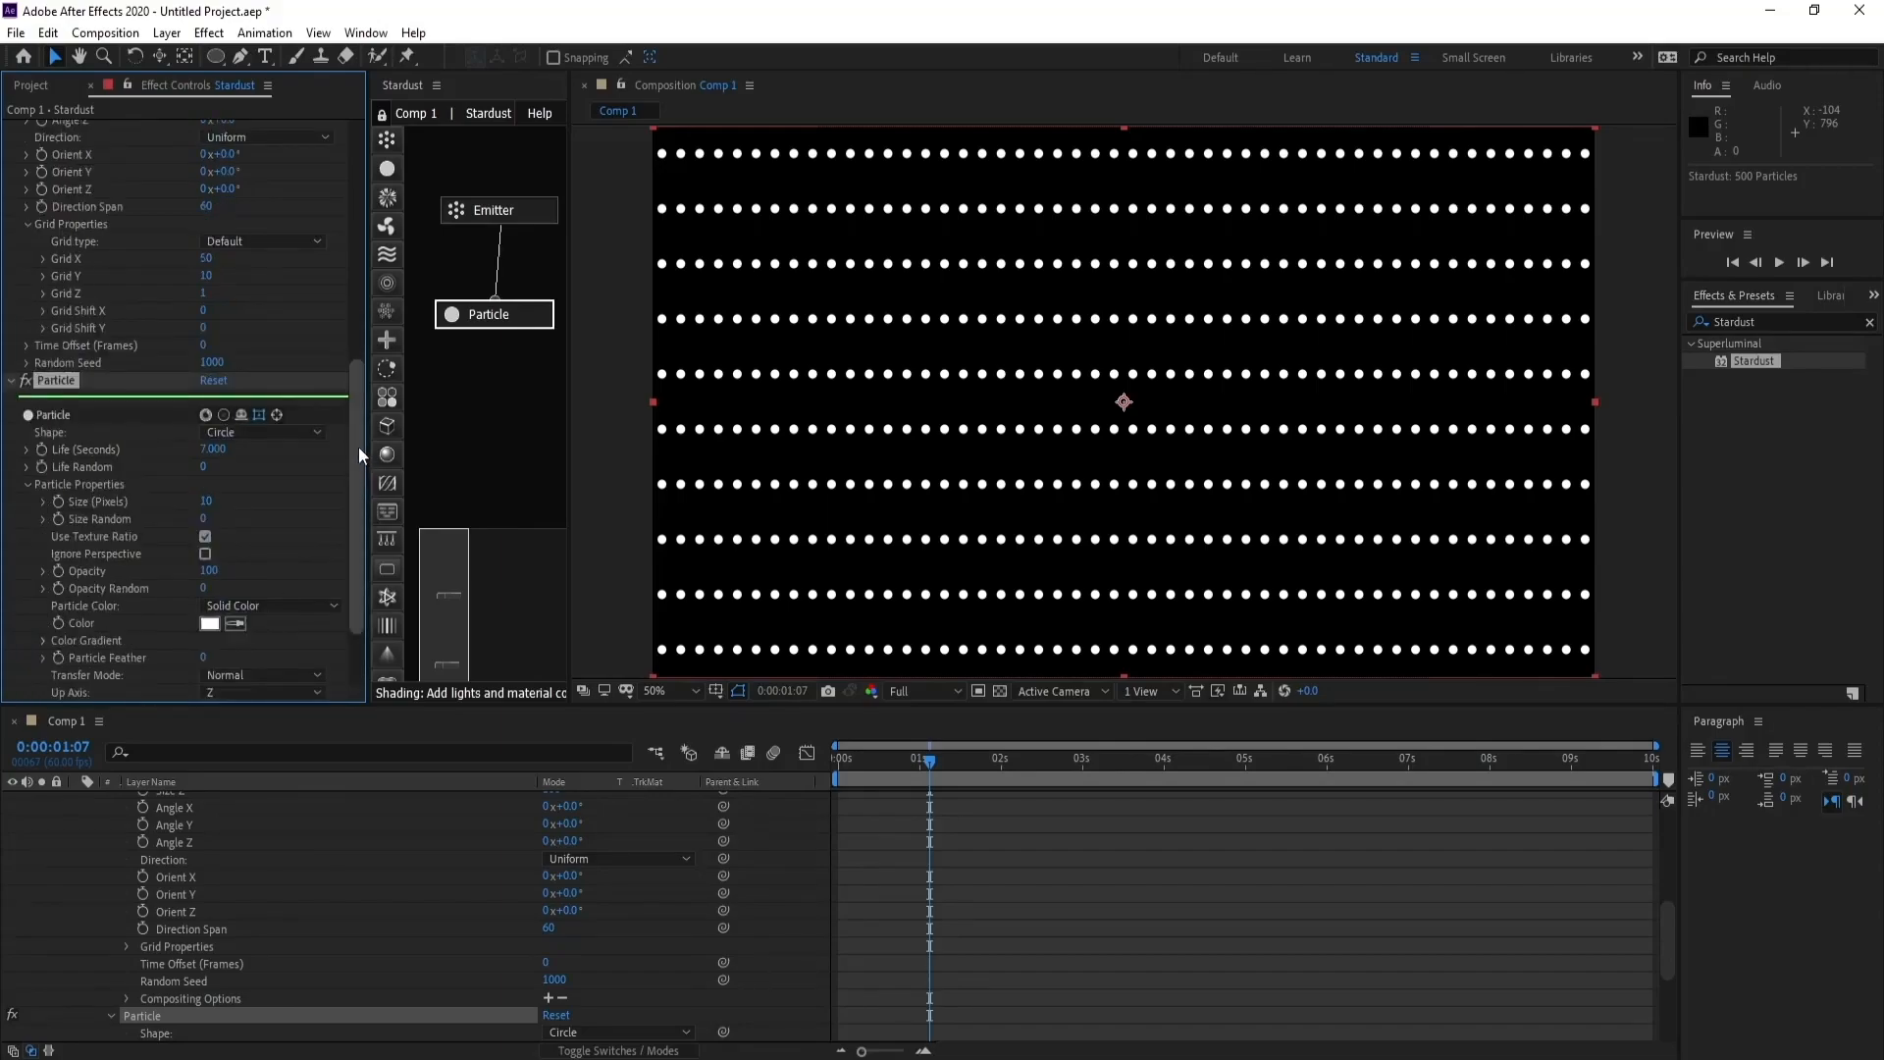
left_click_drag(358, 446, 373, 512)
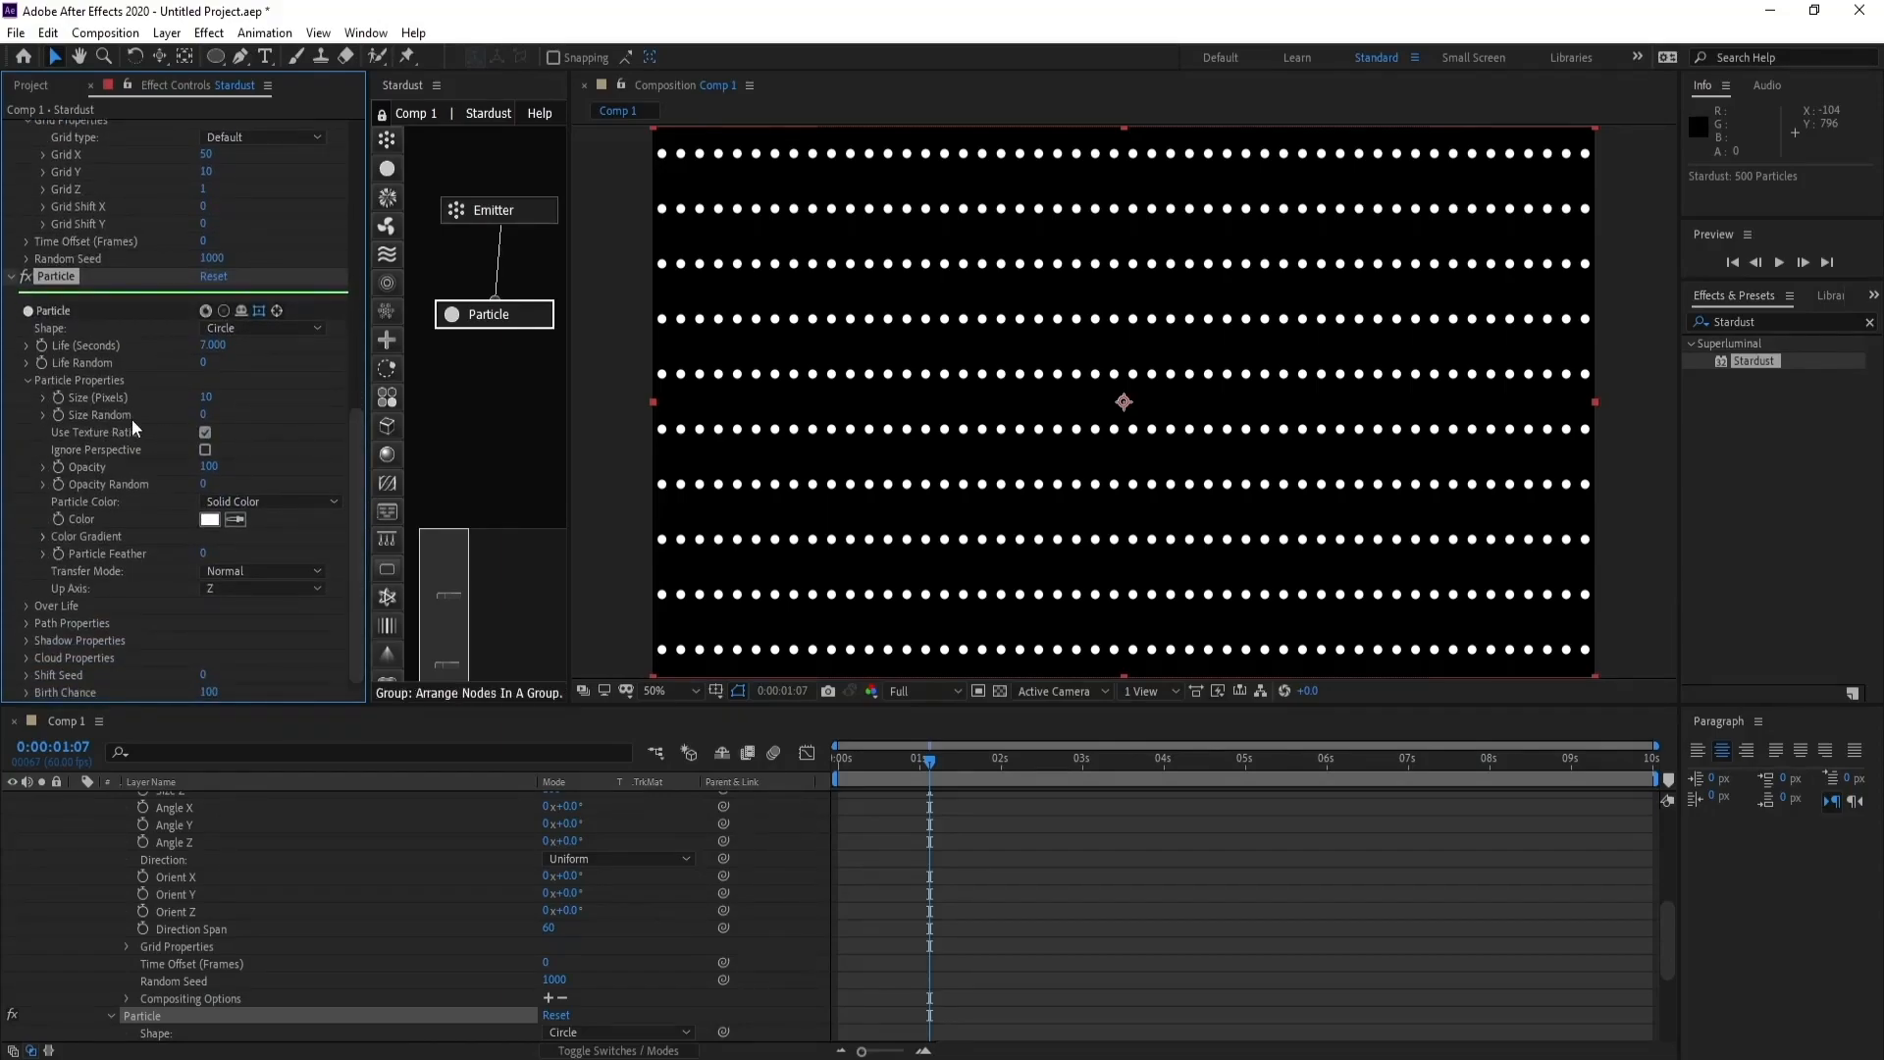
left_click(206, 397)
type("1")
key("Return")
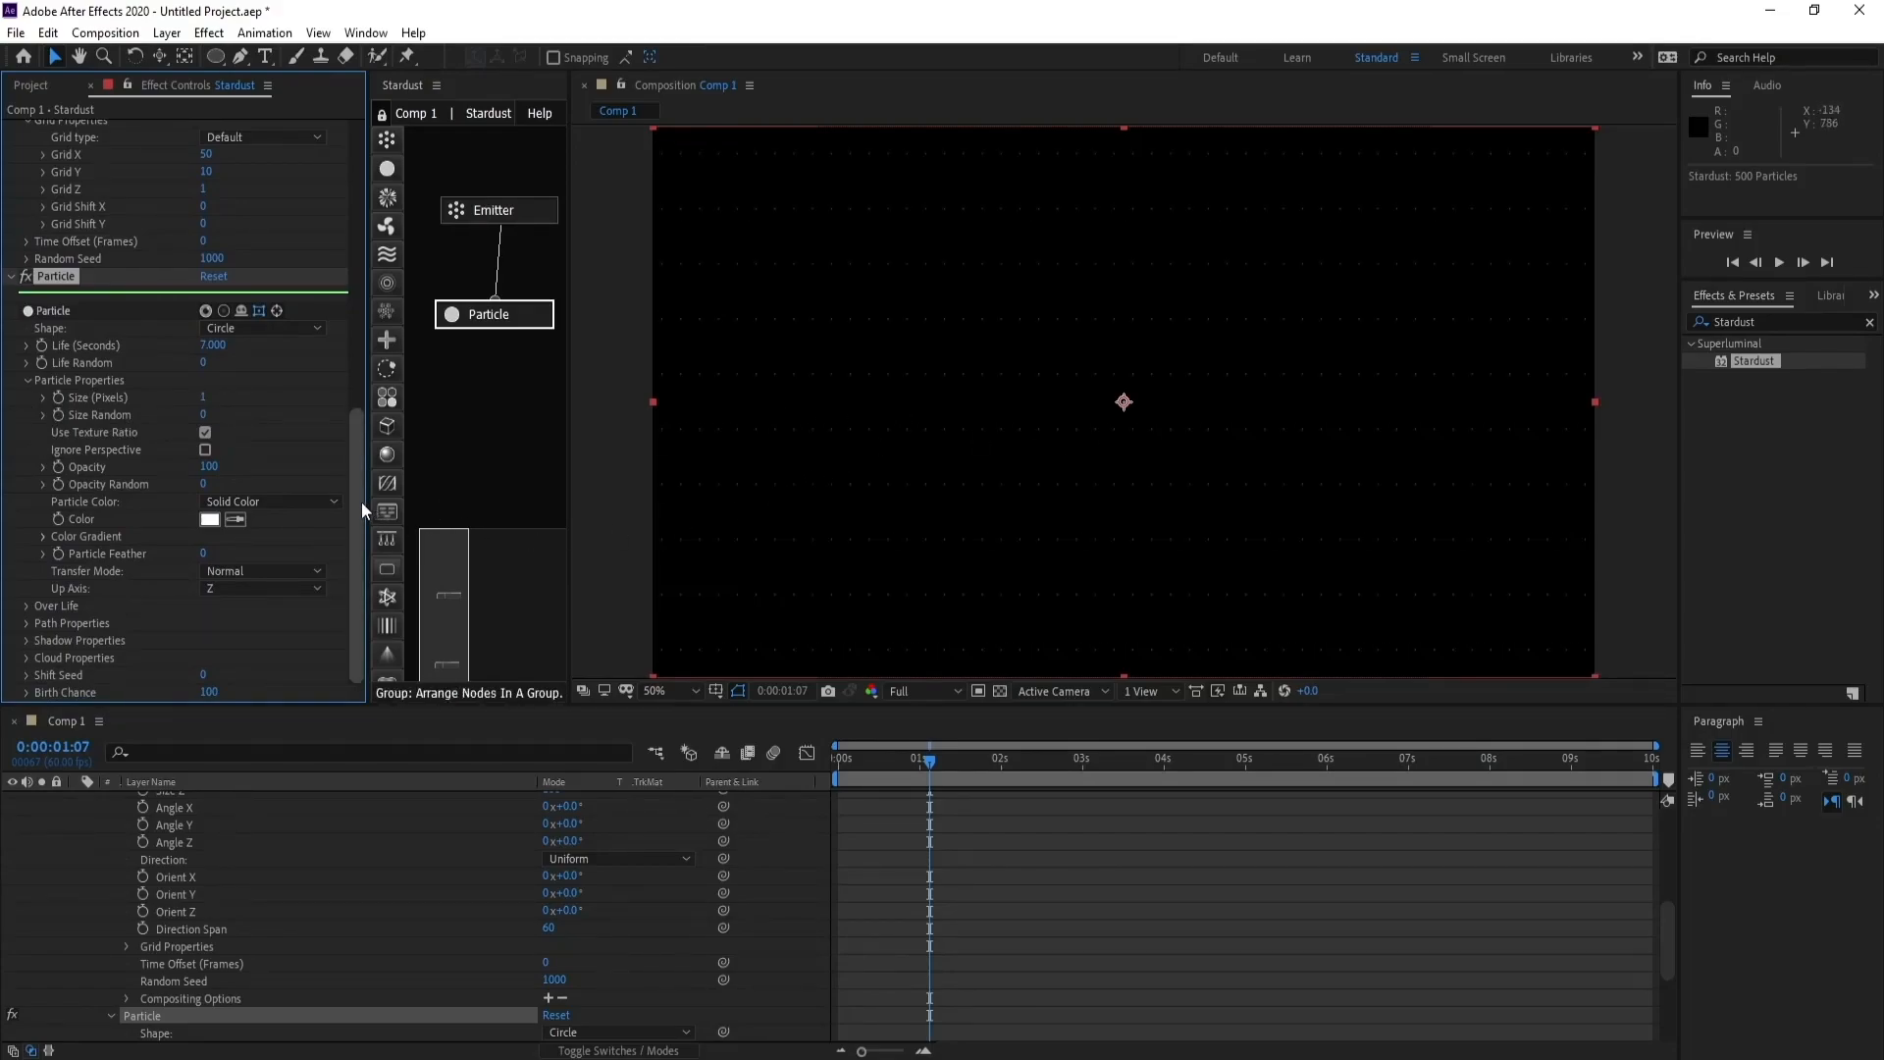
- Set the particle color to Random From Gradient and apply the RGB preset to its color gradient
left_click(261, 503)
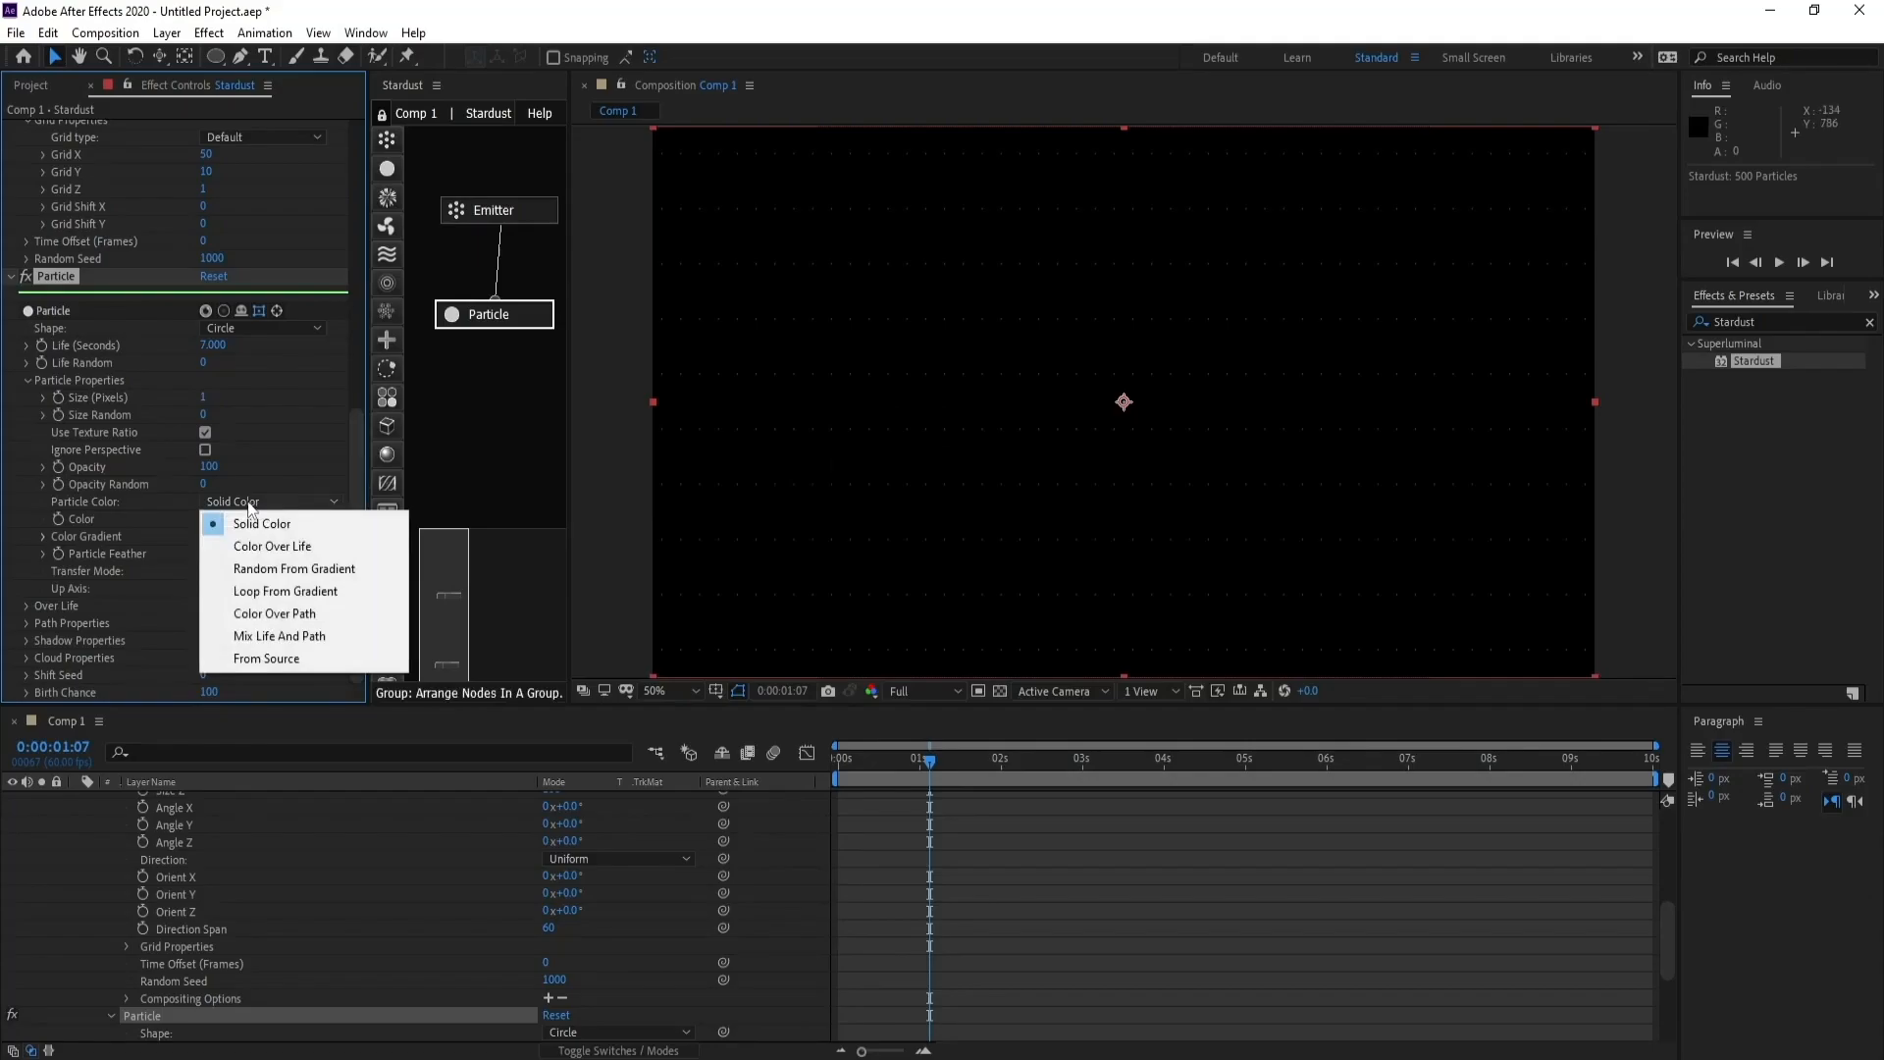
left_click(304, 572)
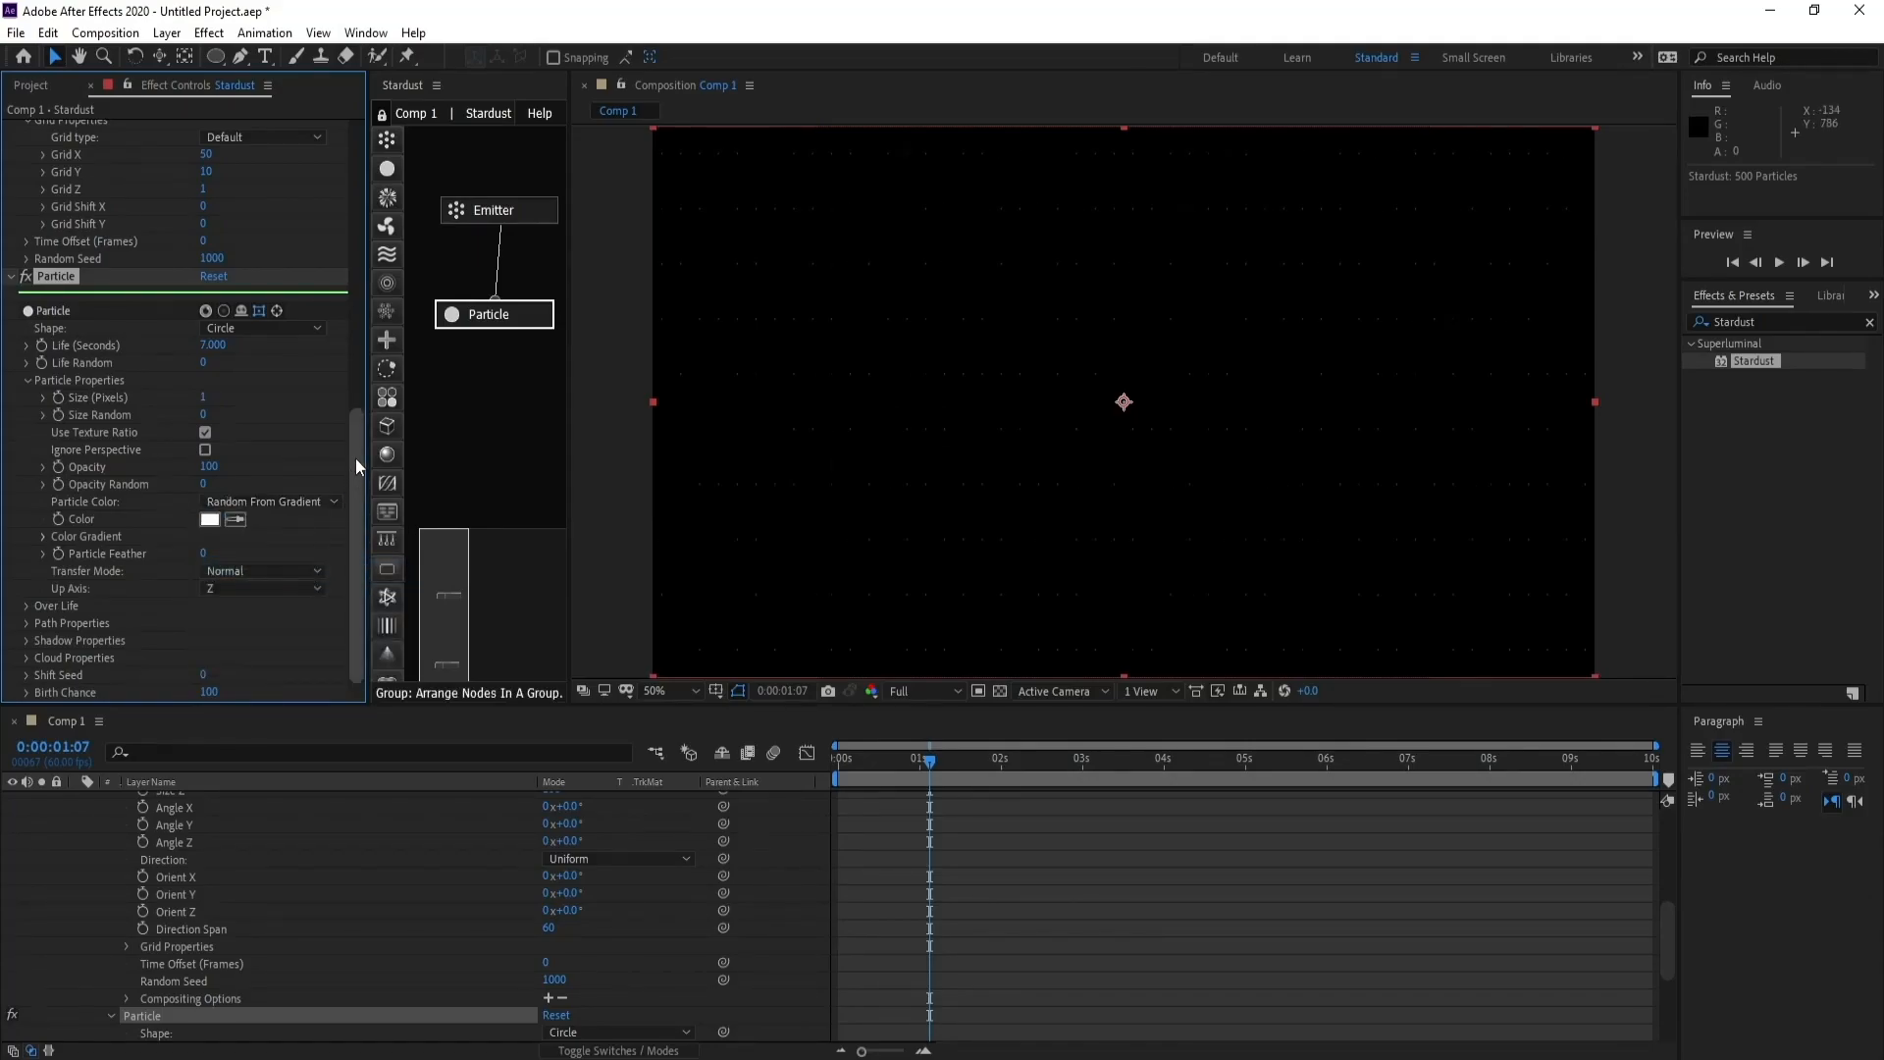
left_click(44, 555)
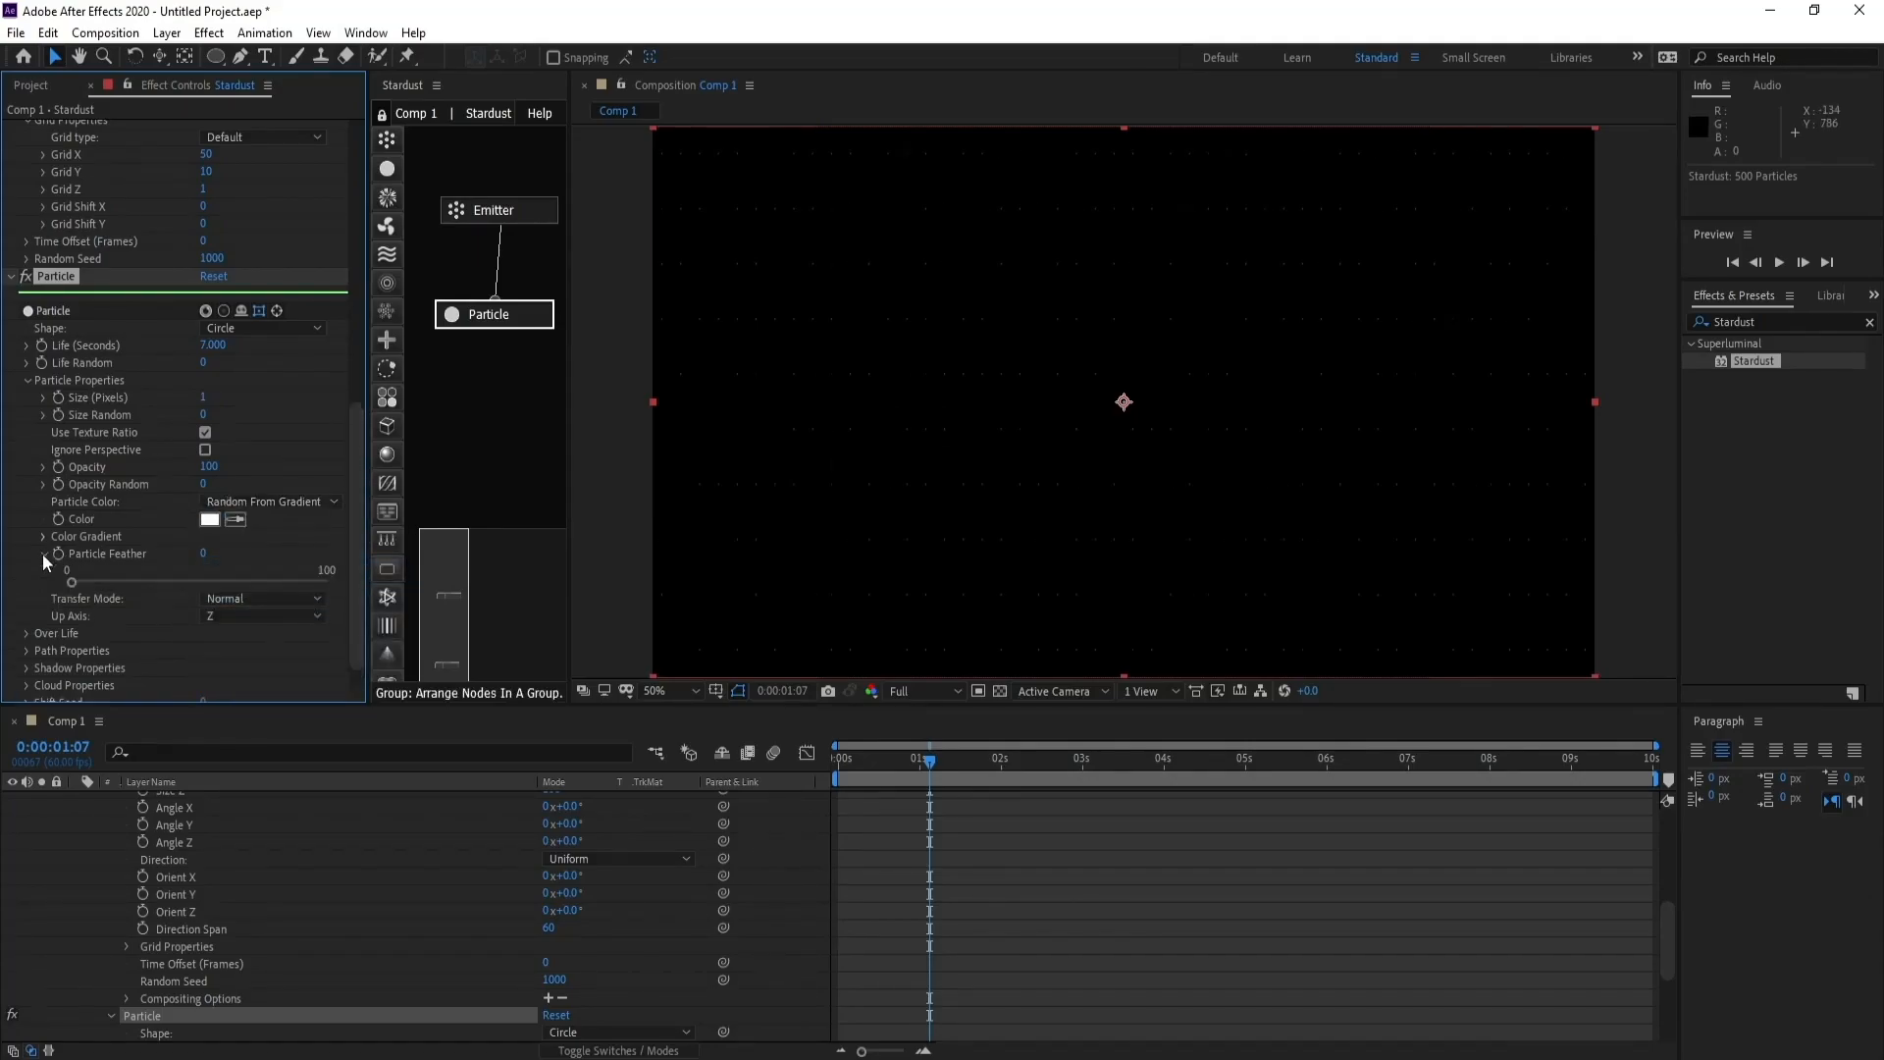
left_click(43, 553)
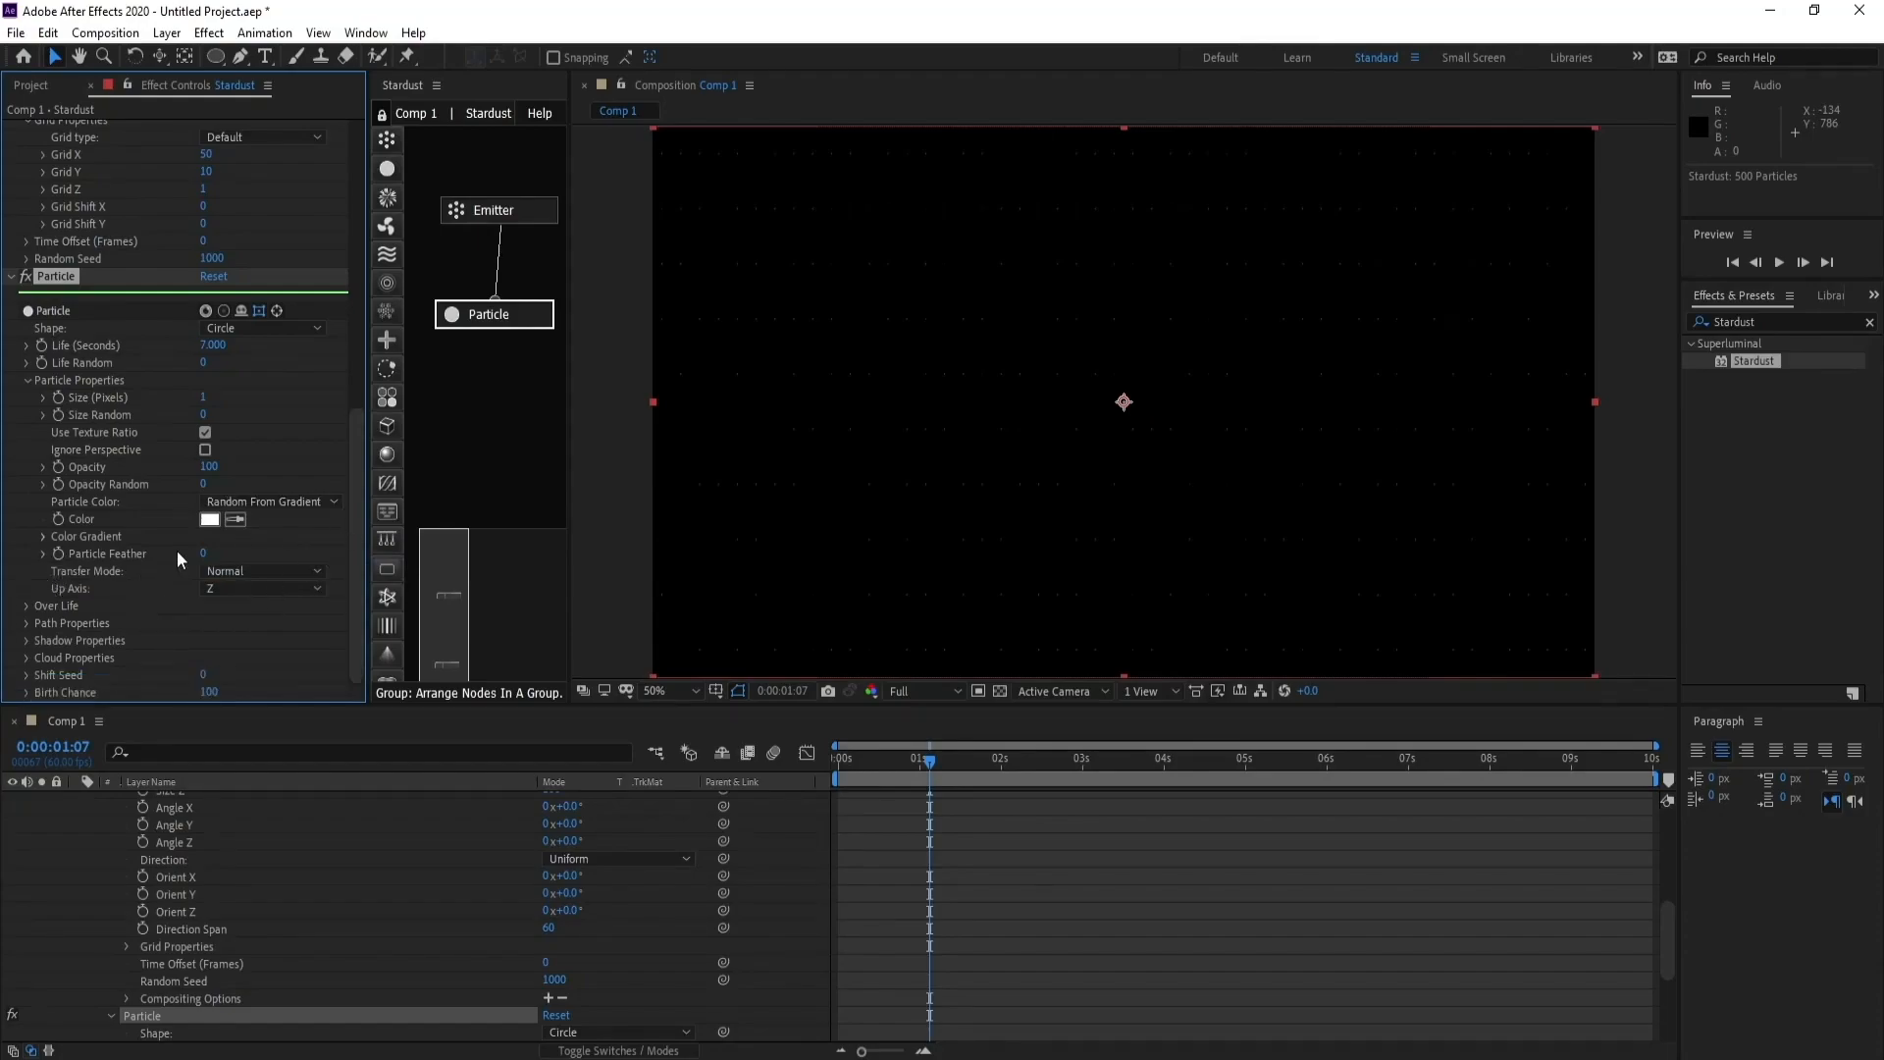
left_click(41, 538)
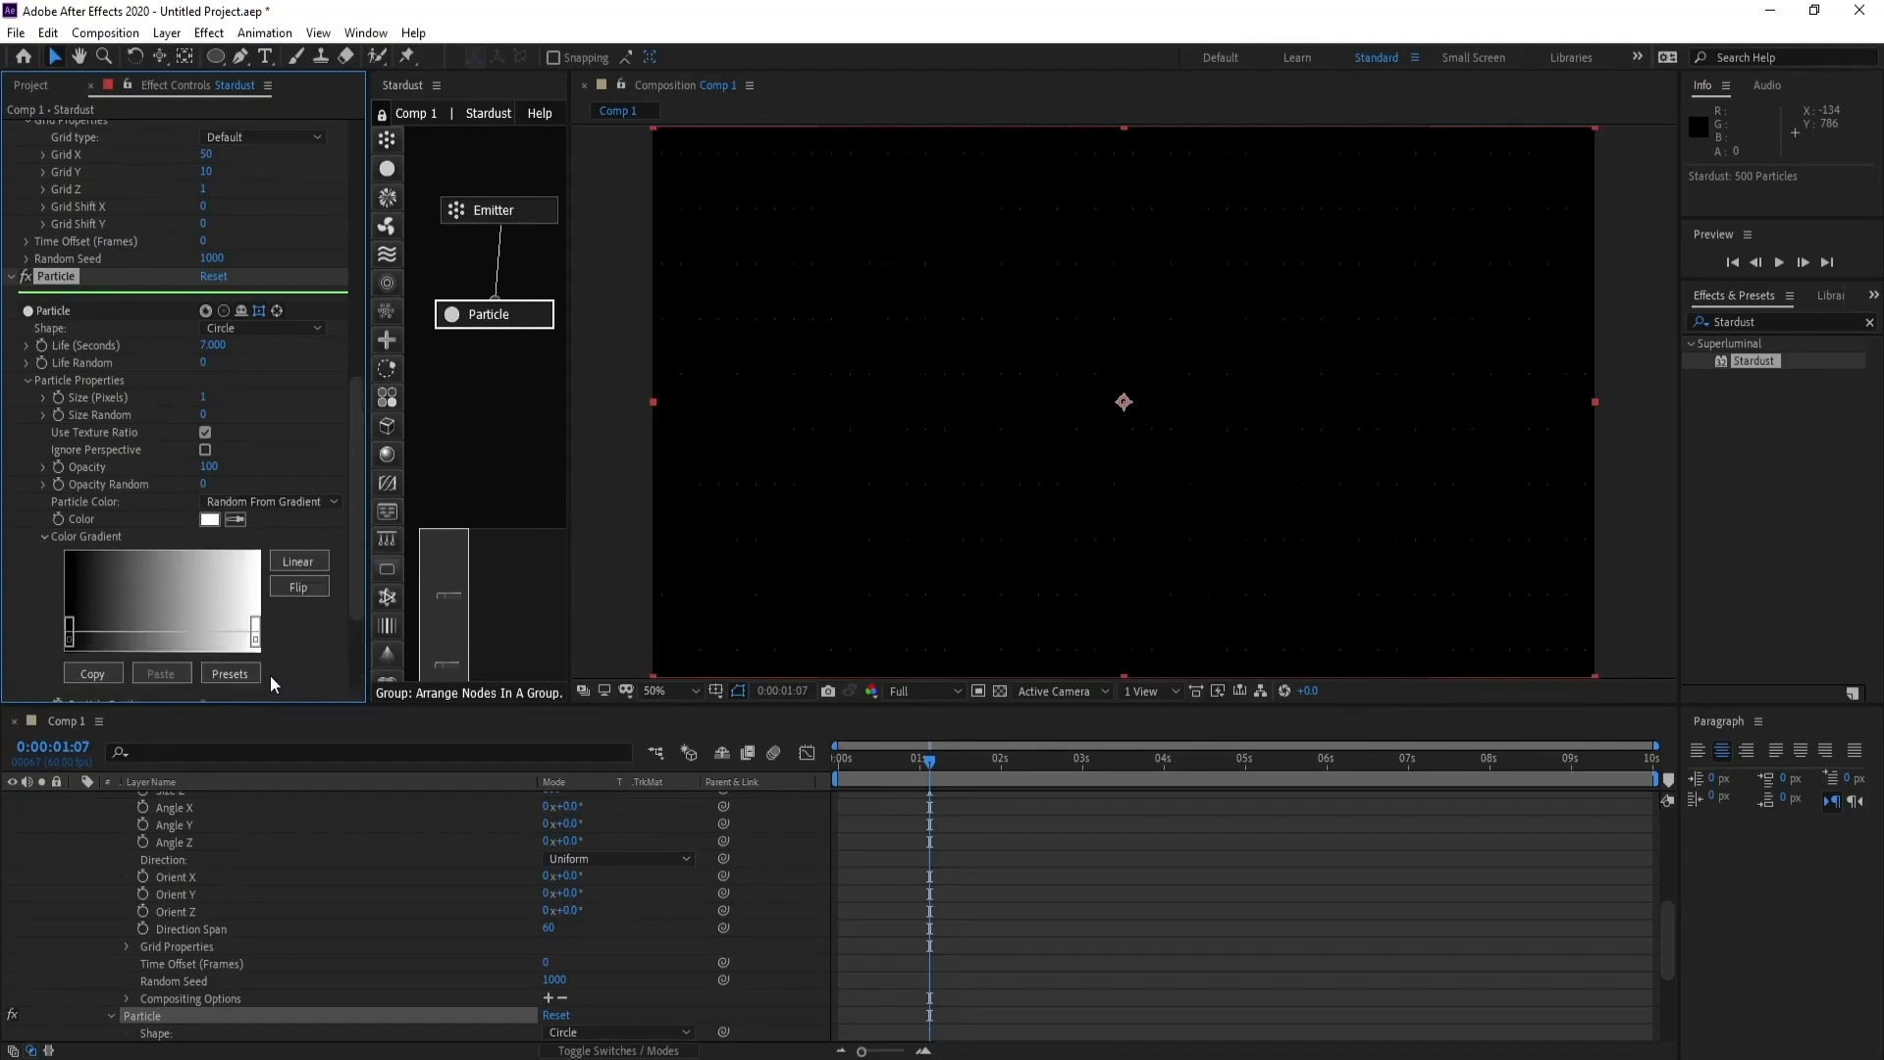
left_click(230, 674)
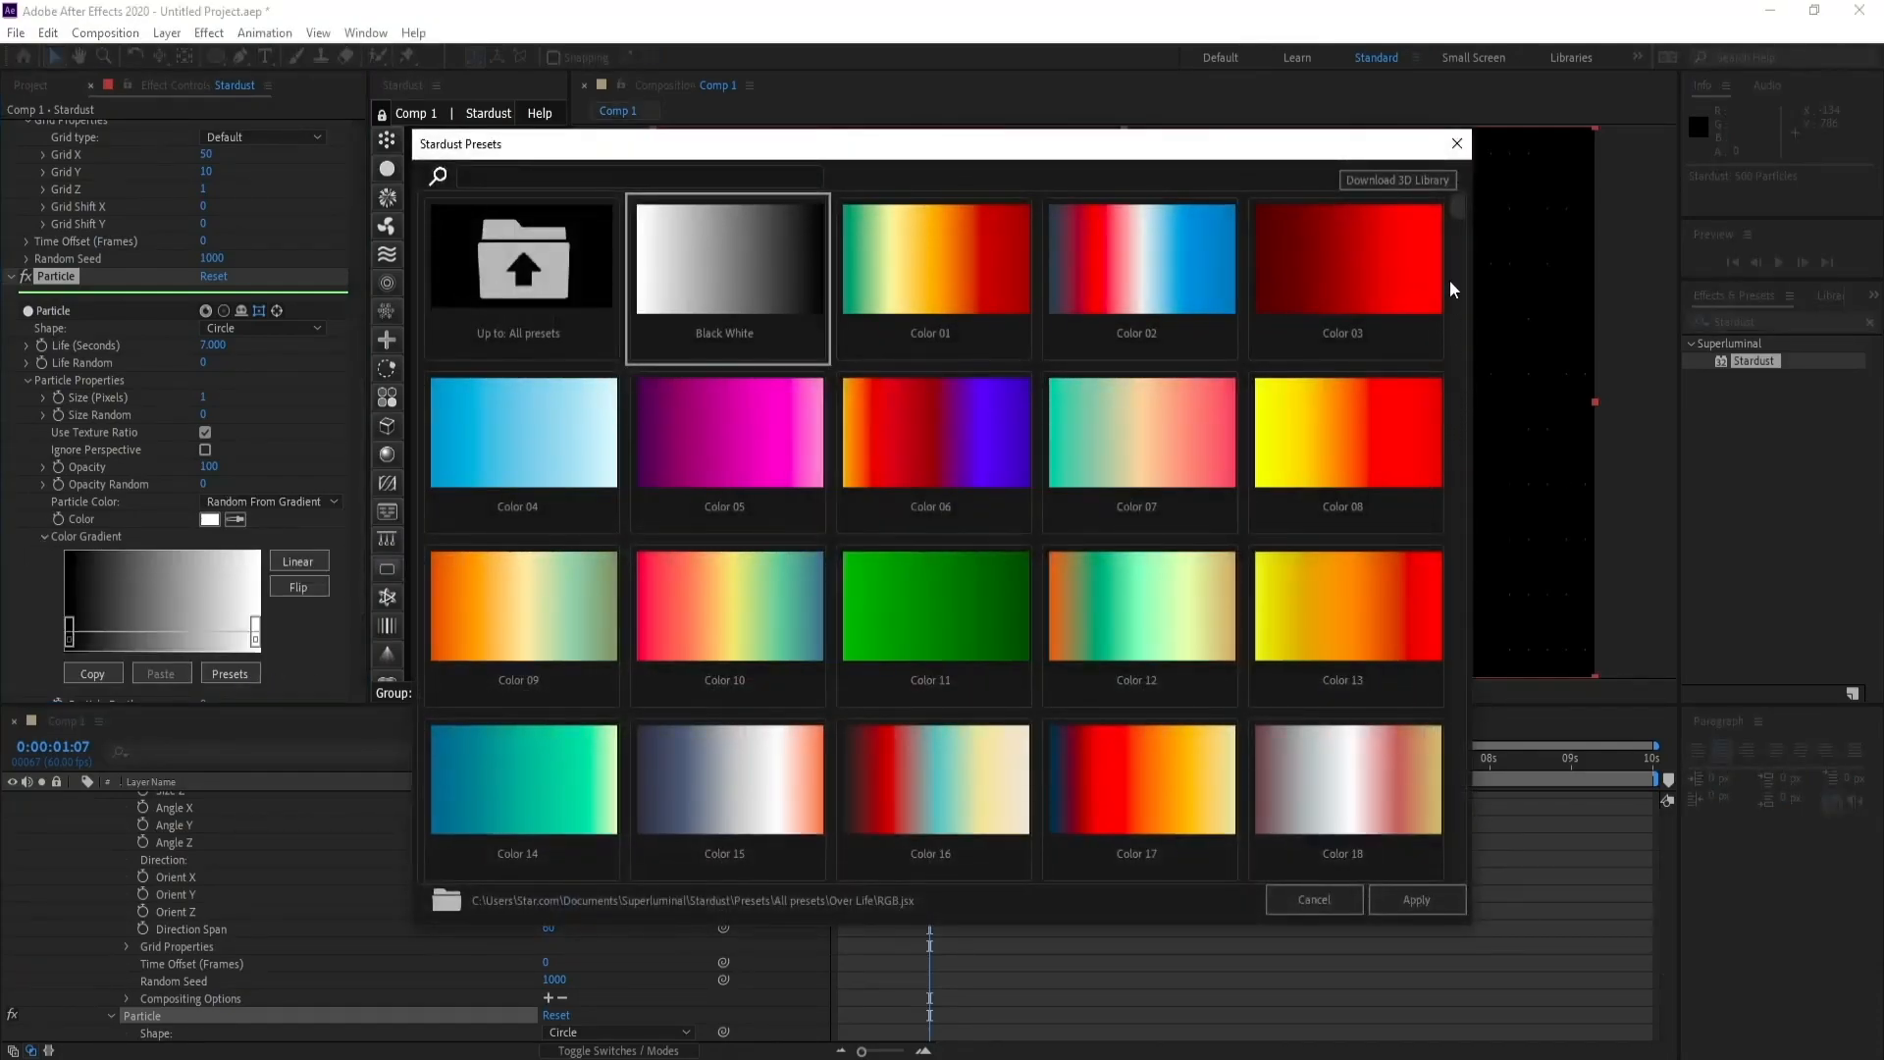
left_click(1457, 309)
left_click_drag(1456, 336, 1480, 882)
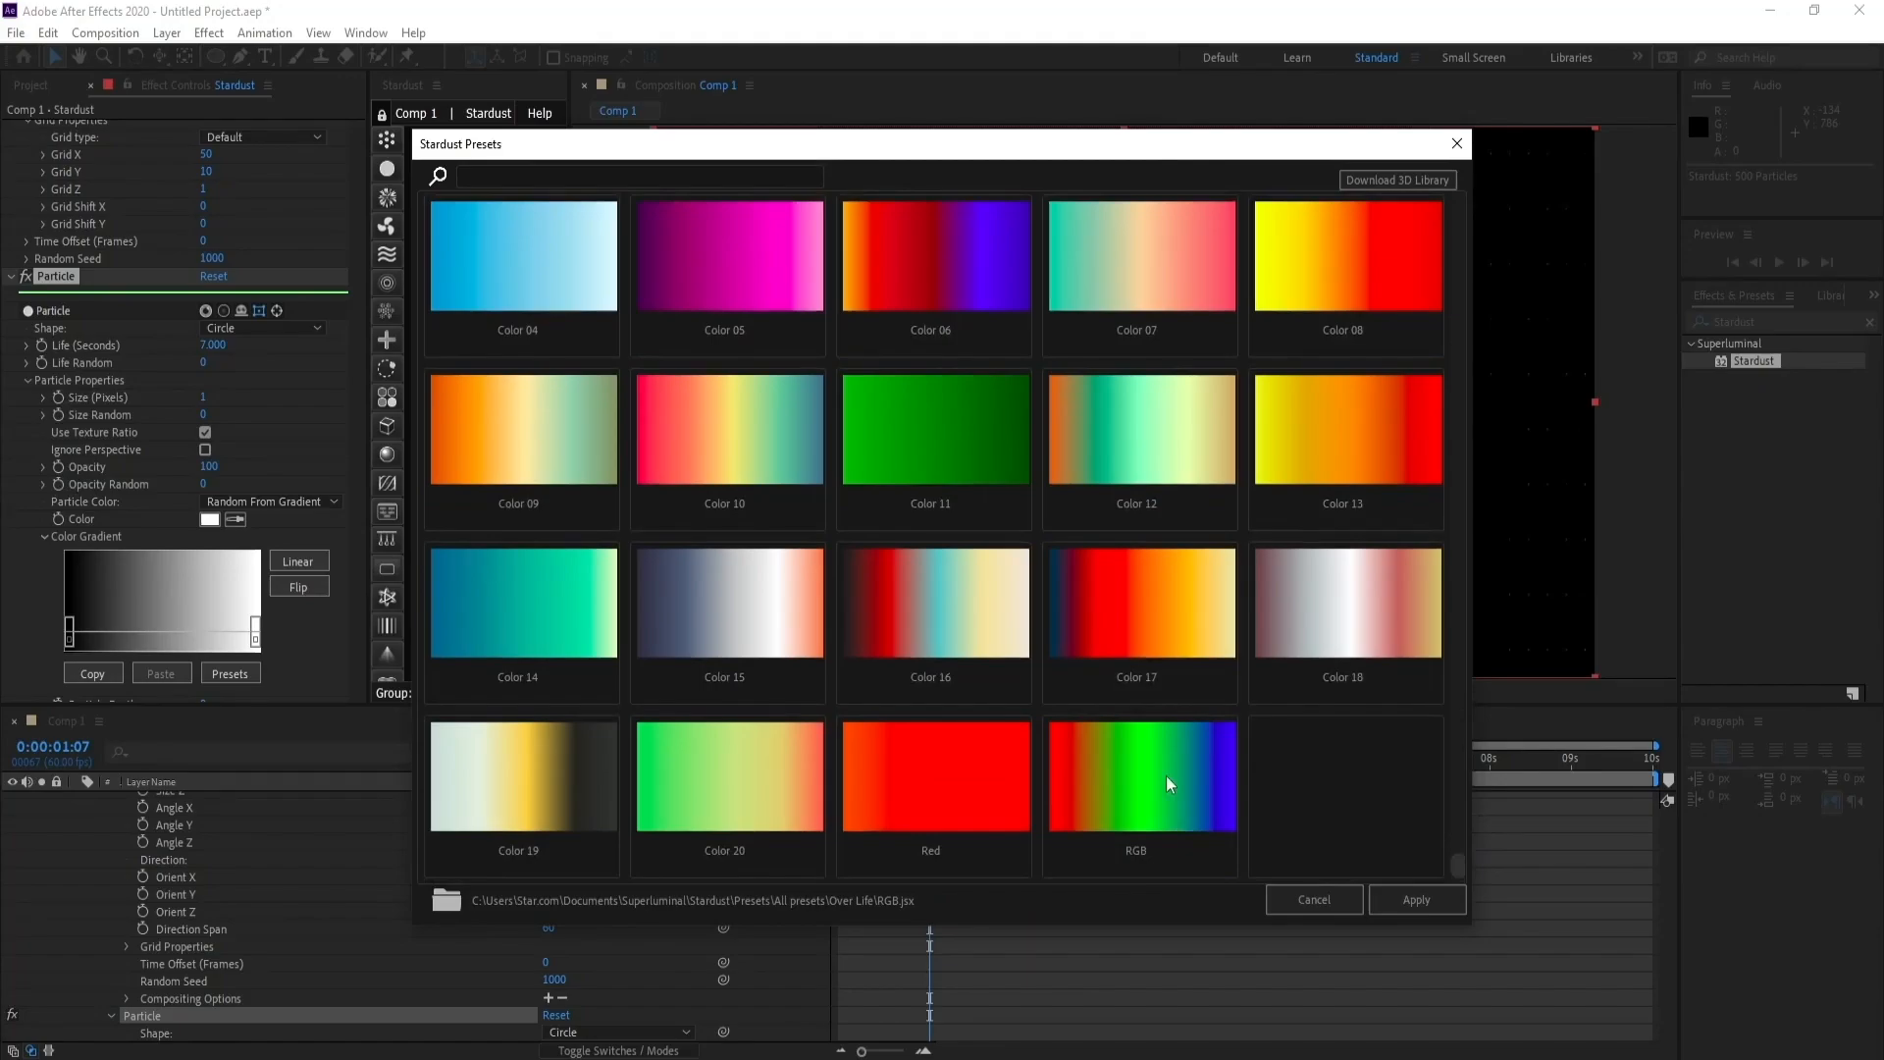
left_click(1428, 893)
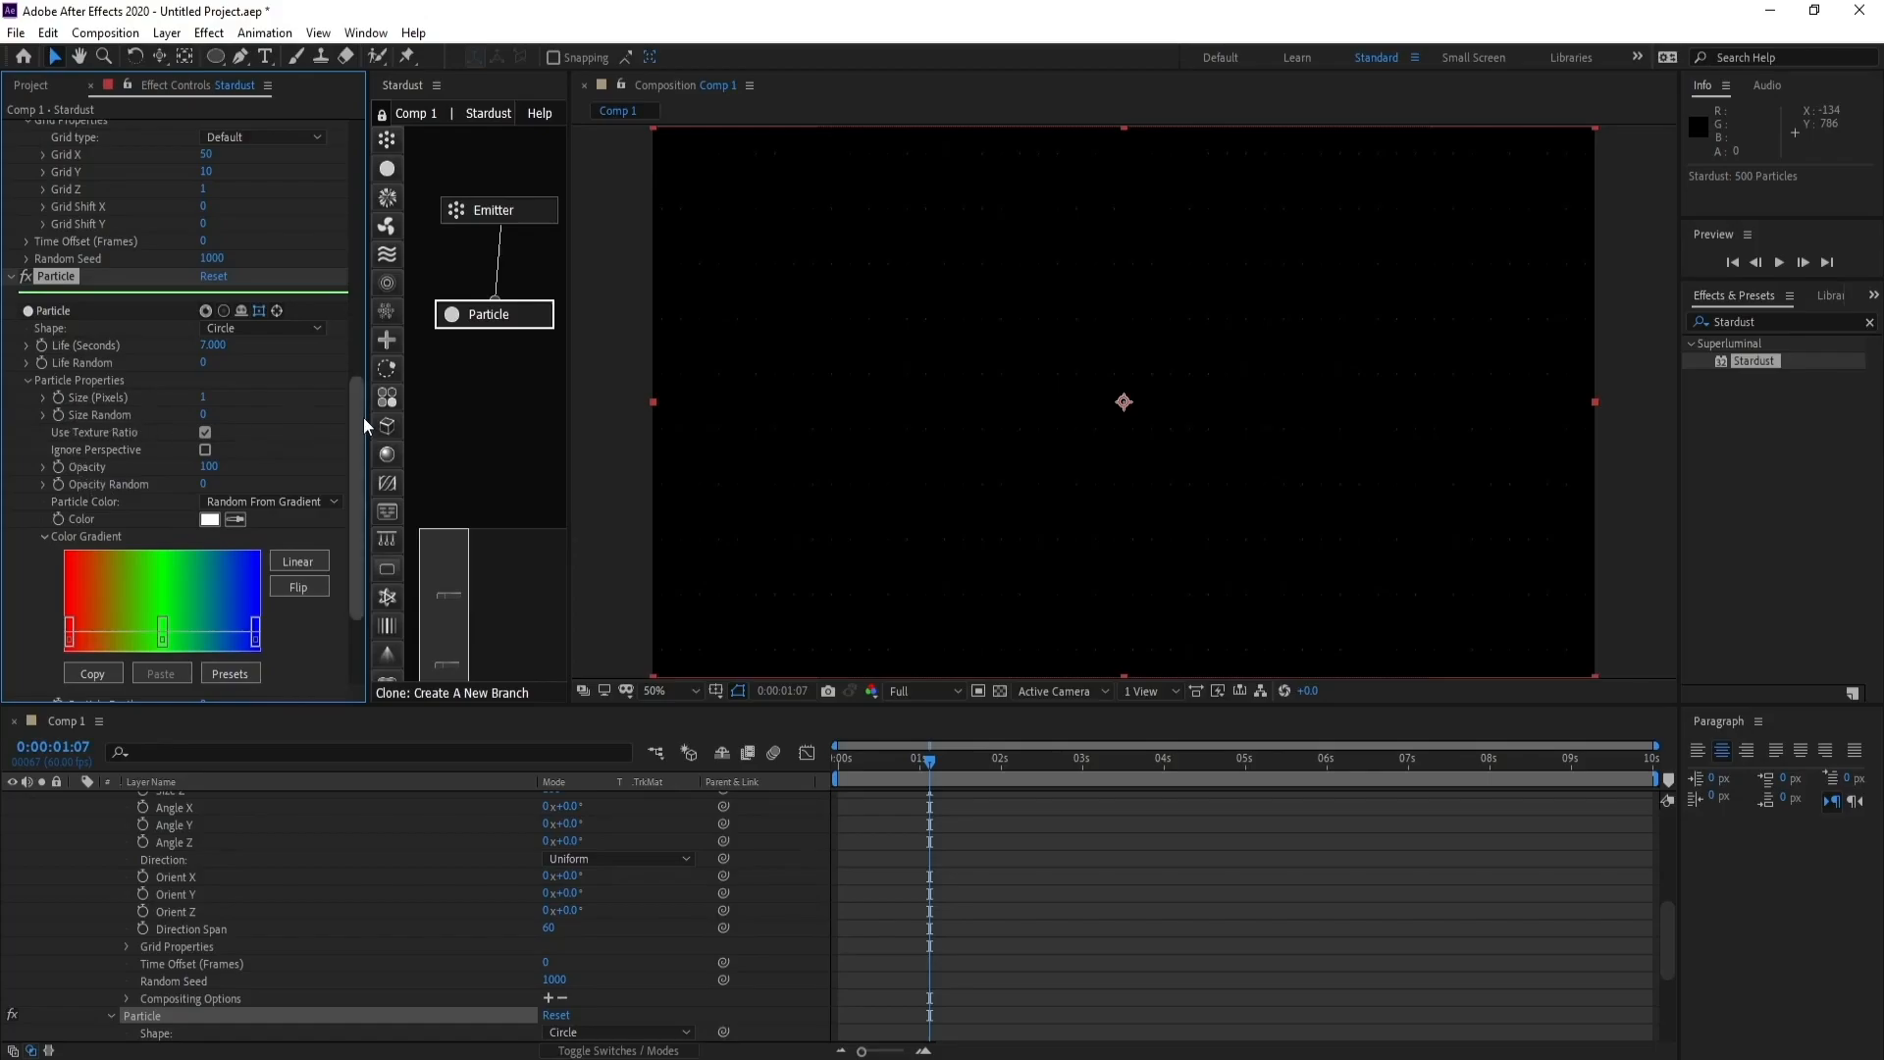
- Set the particle's opacity to 90, opacity random to 80 and size random to 60
left_click_drag(359, 416, 358, 462)
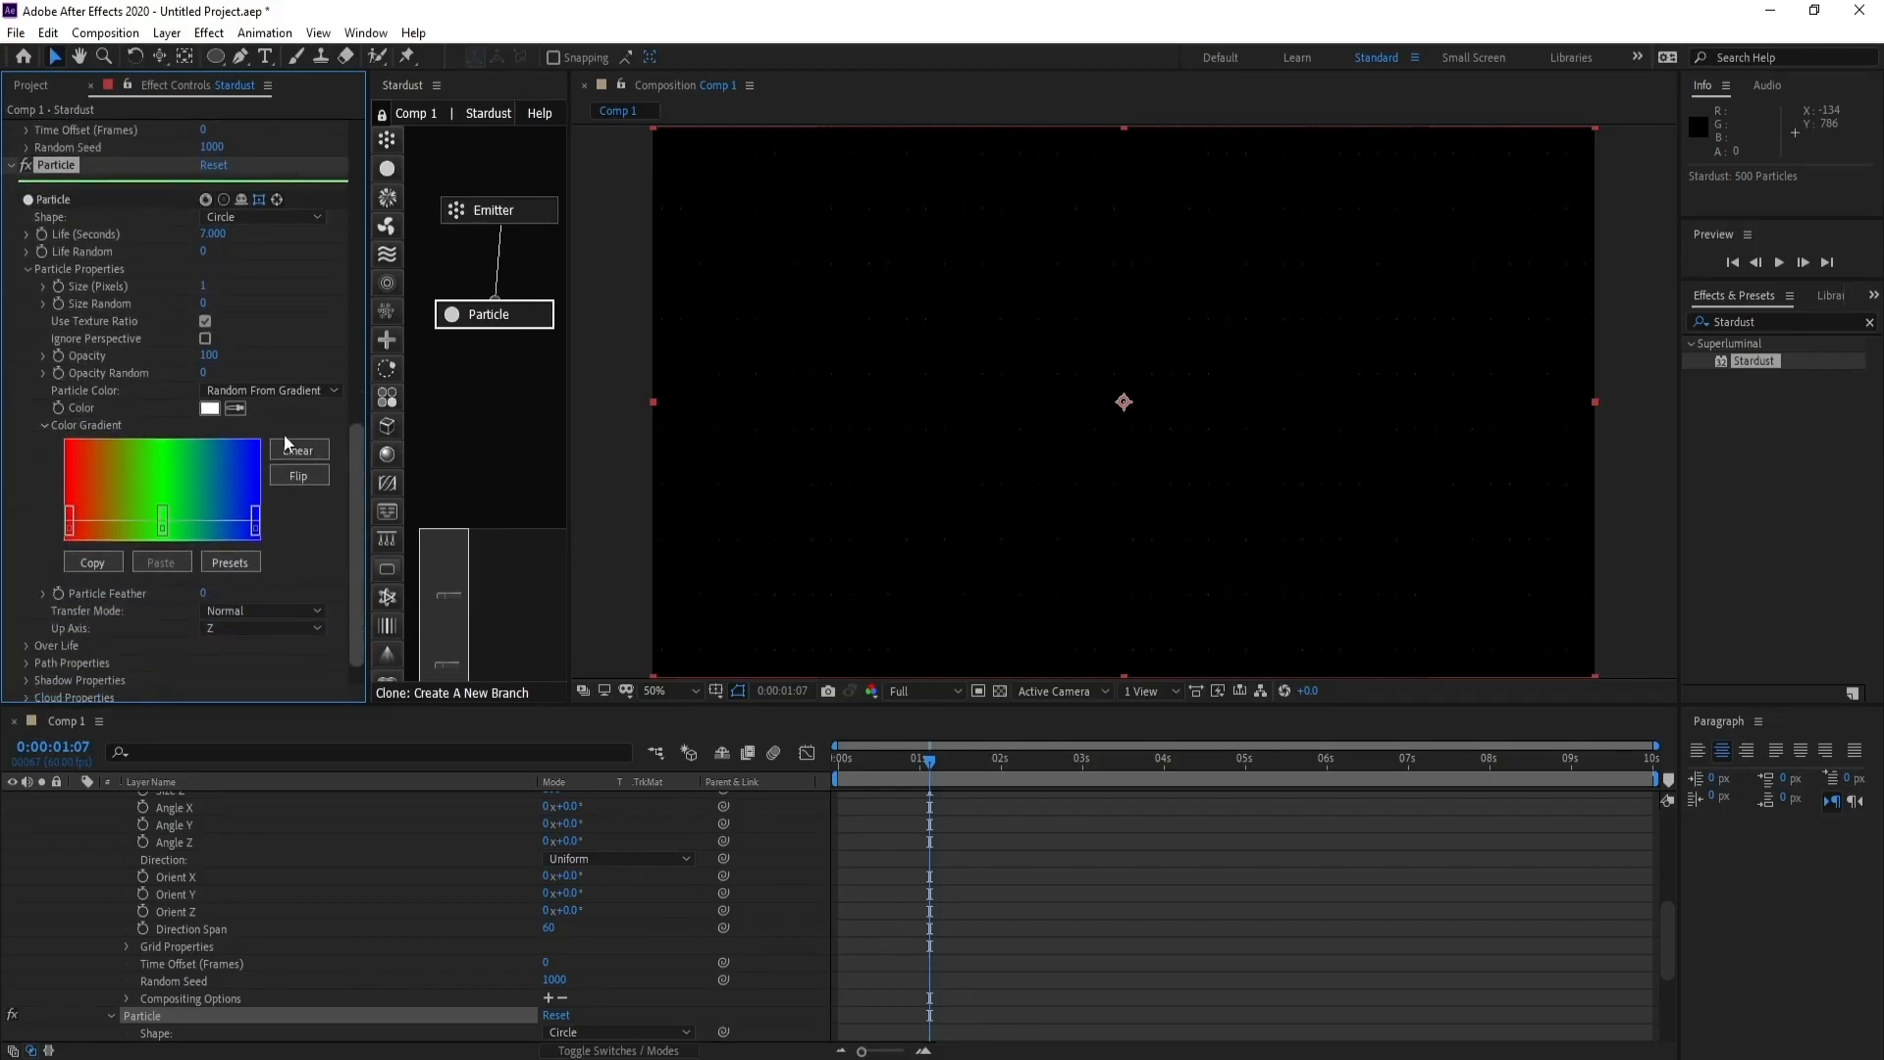
left_click(208, 355)
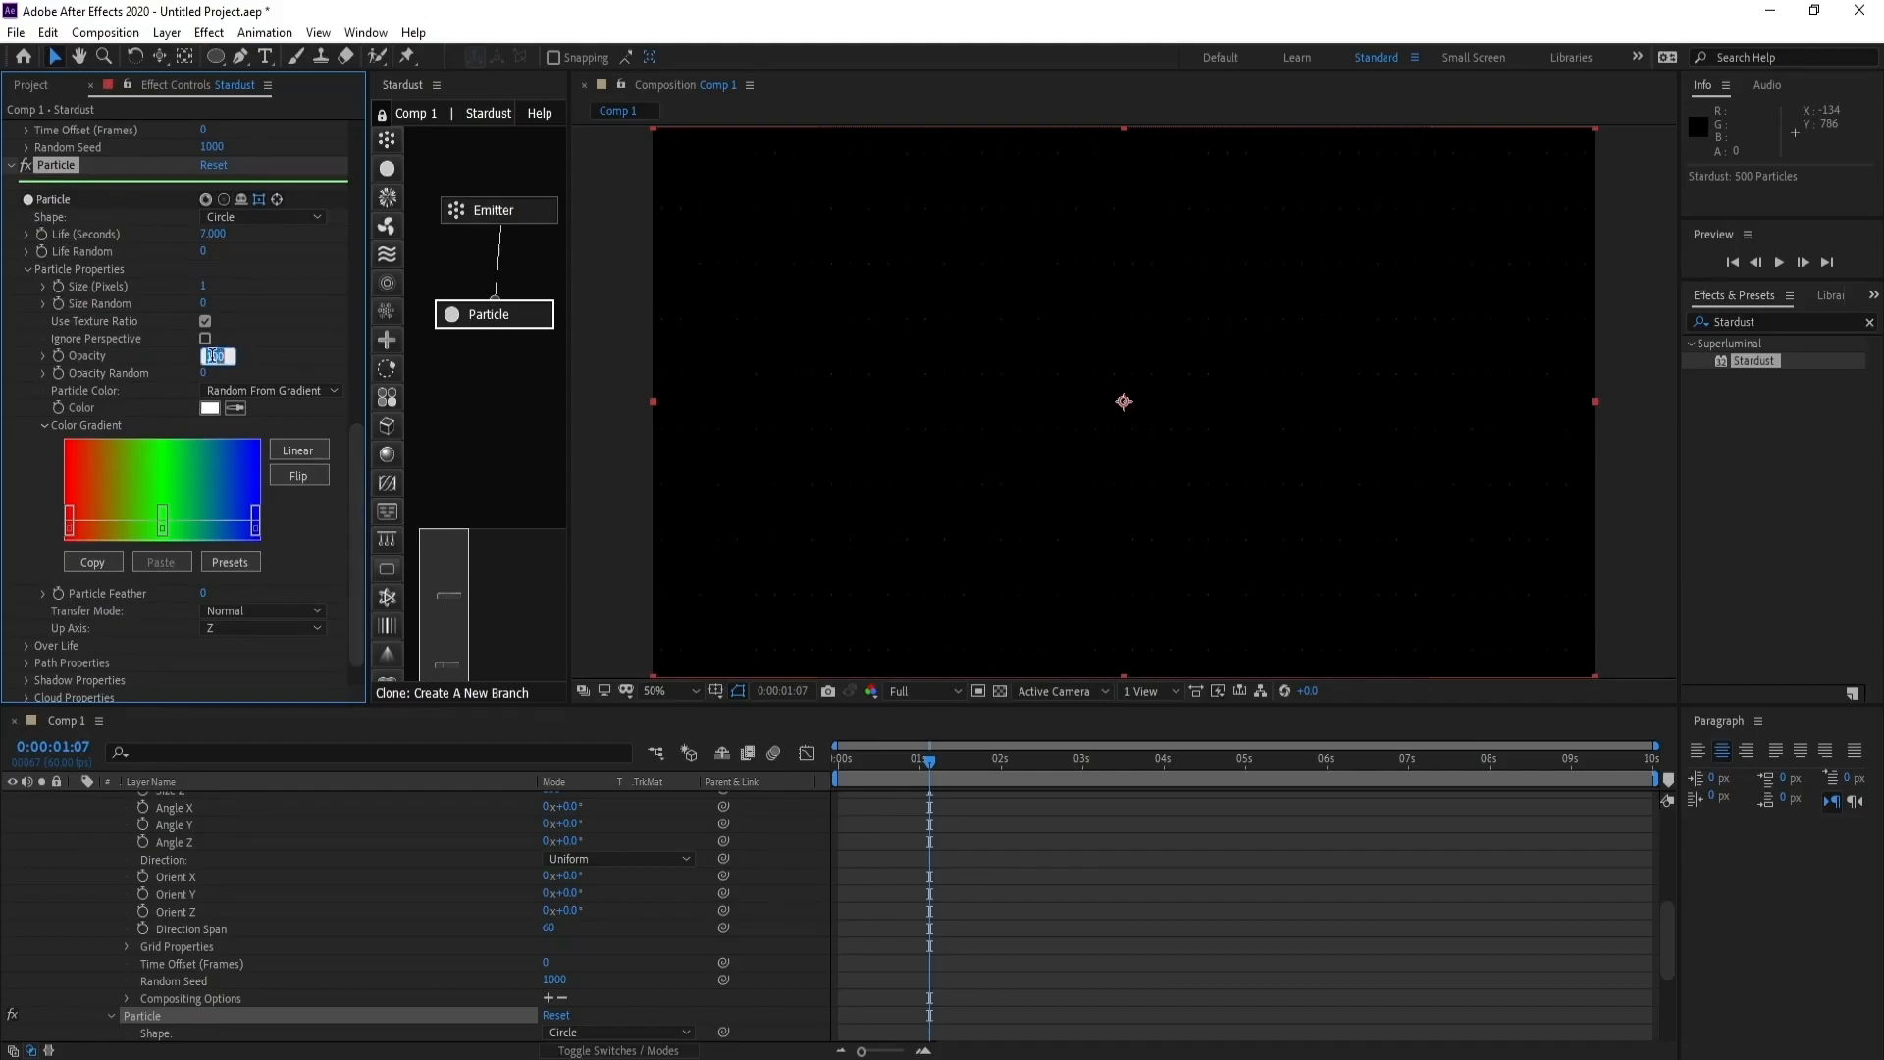
type("90")
left_click(205, 374)
type("8")
left_click(205, 304)
type("60")
key("Return")
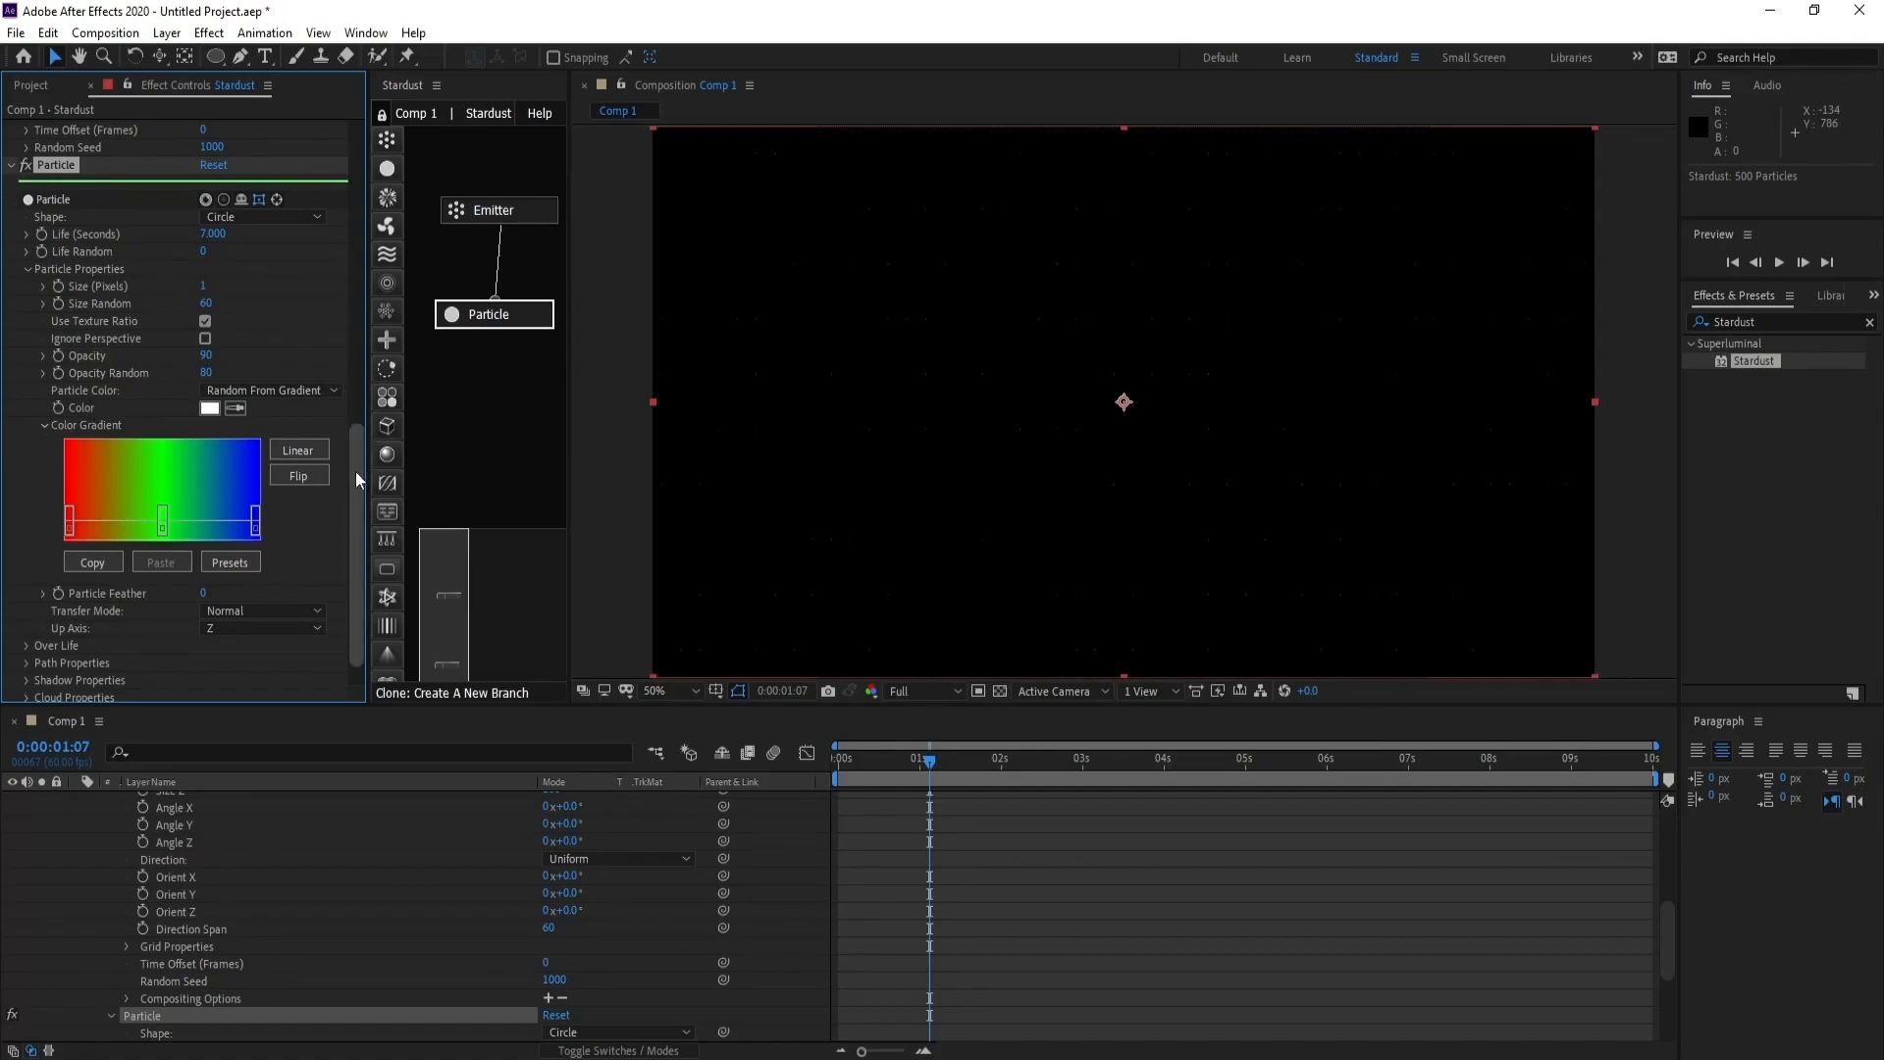
- Widen the node panel and add a Replica node connected below the Particle node
left_click_drag(355, 471, 361, 530)
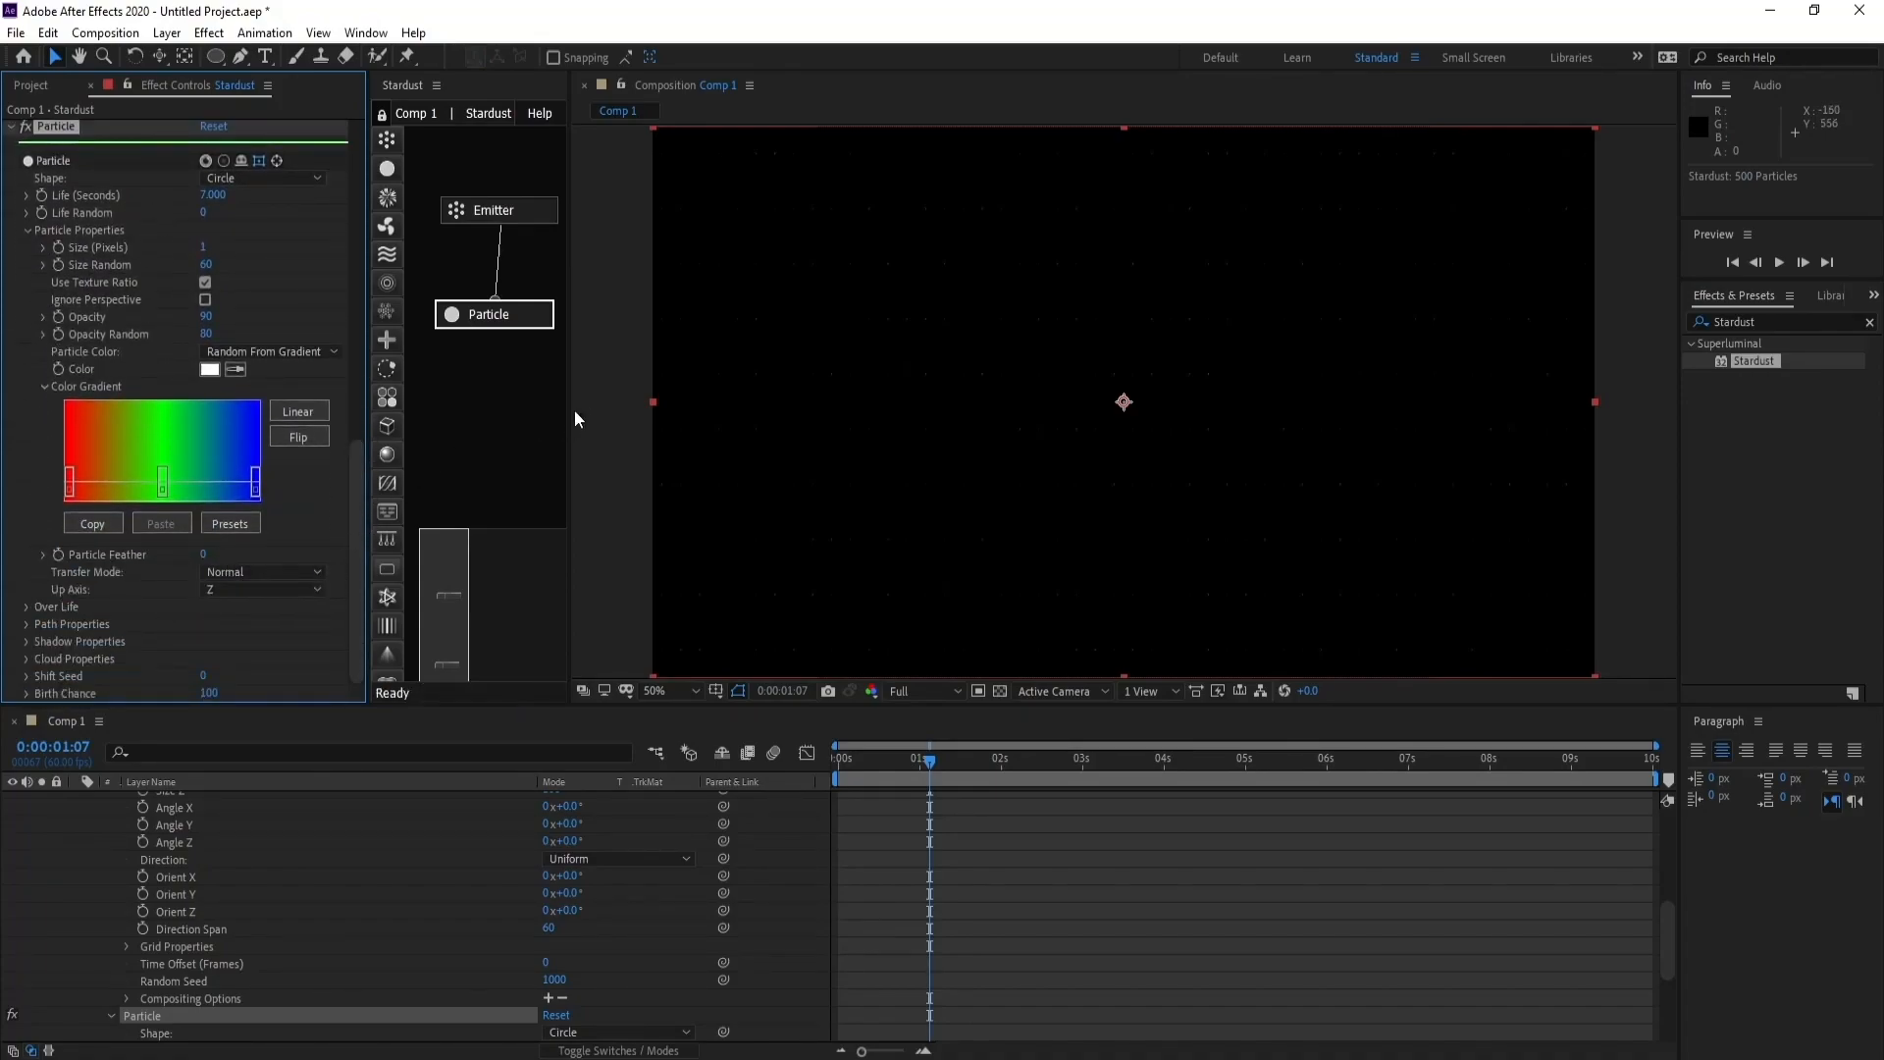
left_click_drag(570, 410, 648, 413)
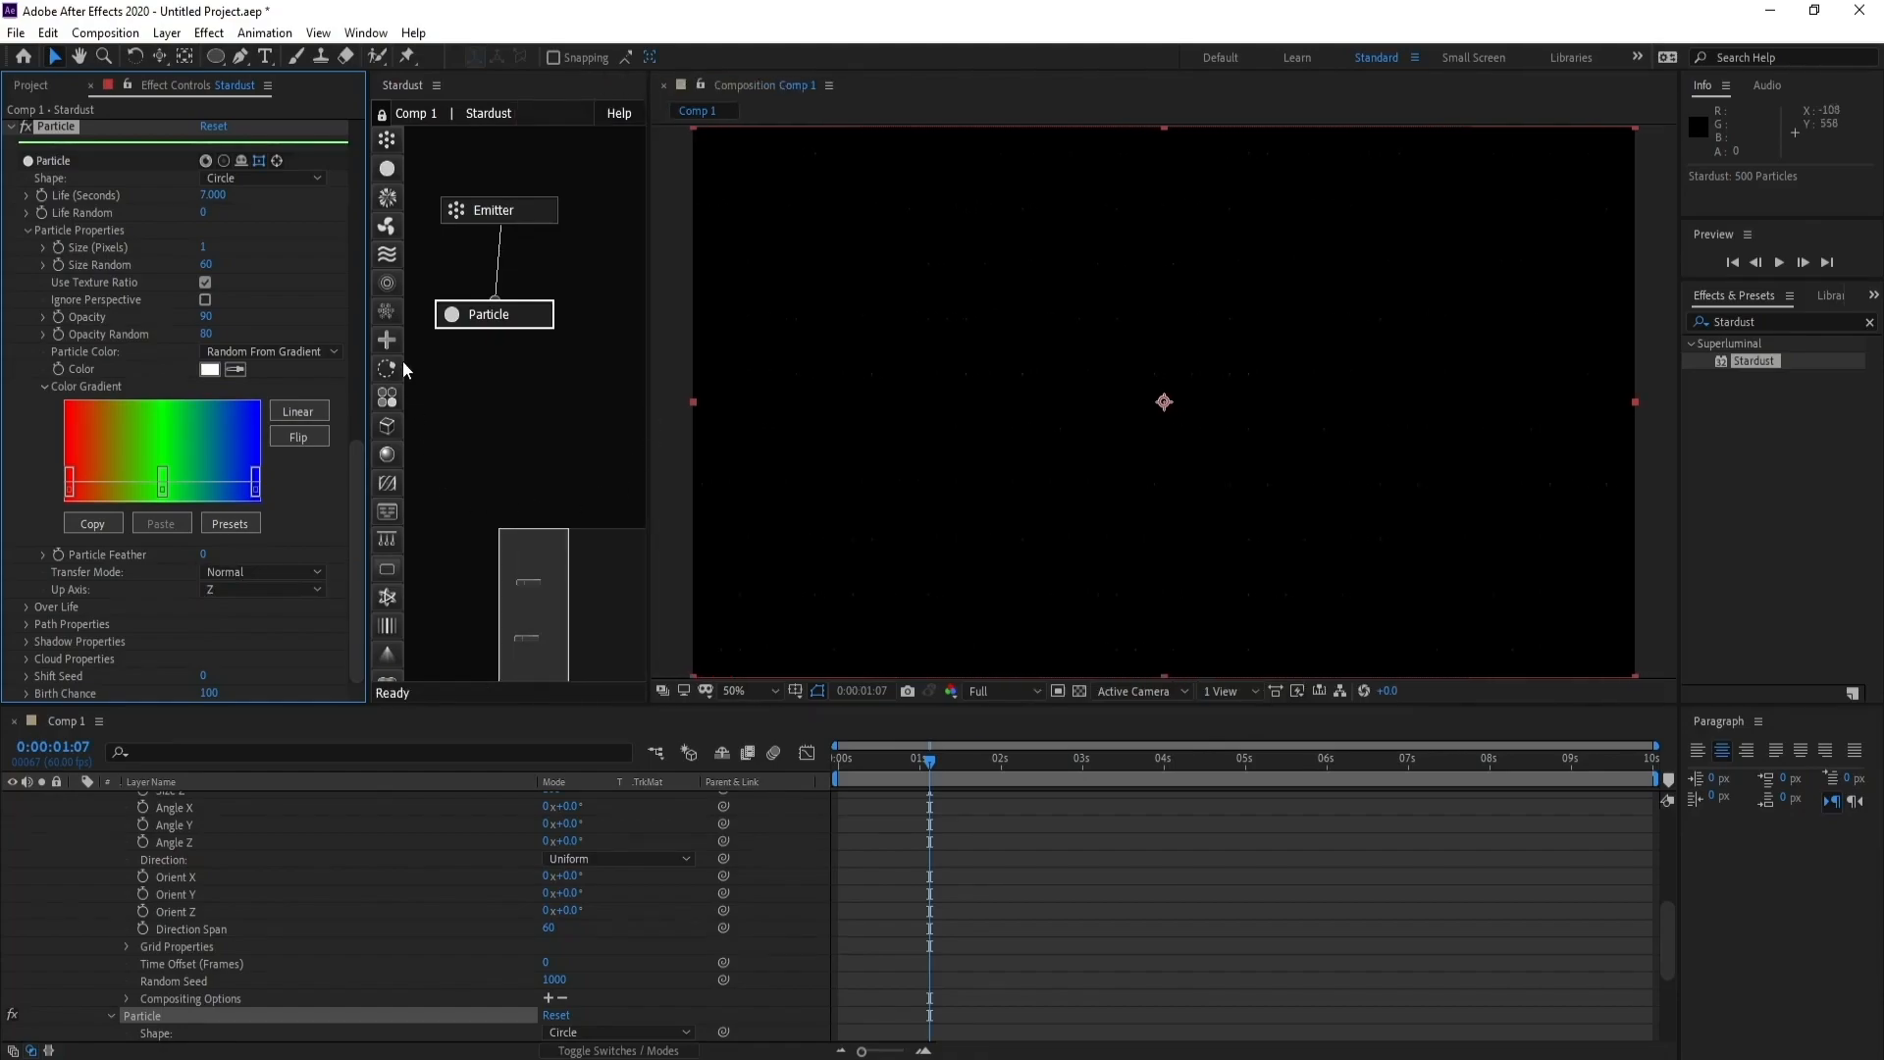
left_click(386, 314)
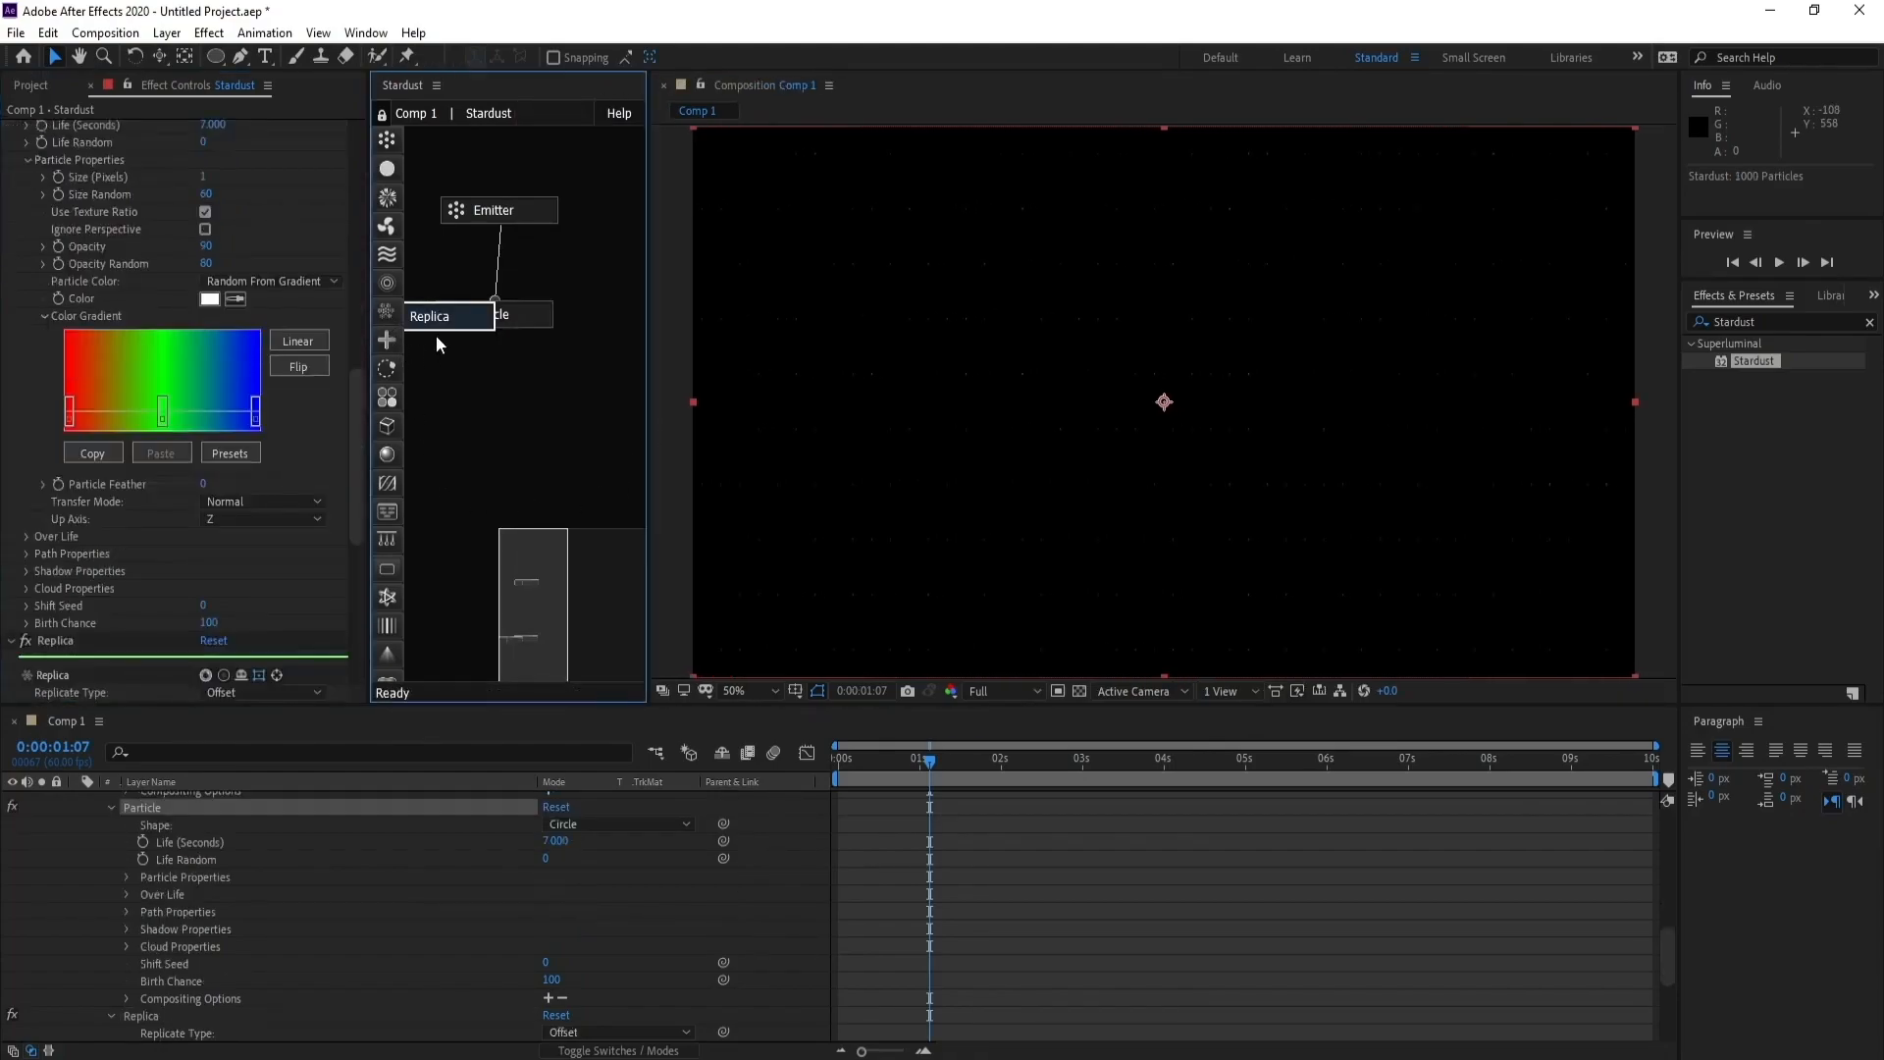
left_click_drag(437, 316, 492, 371)
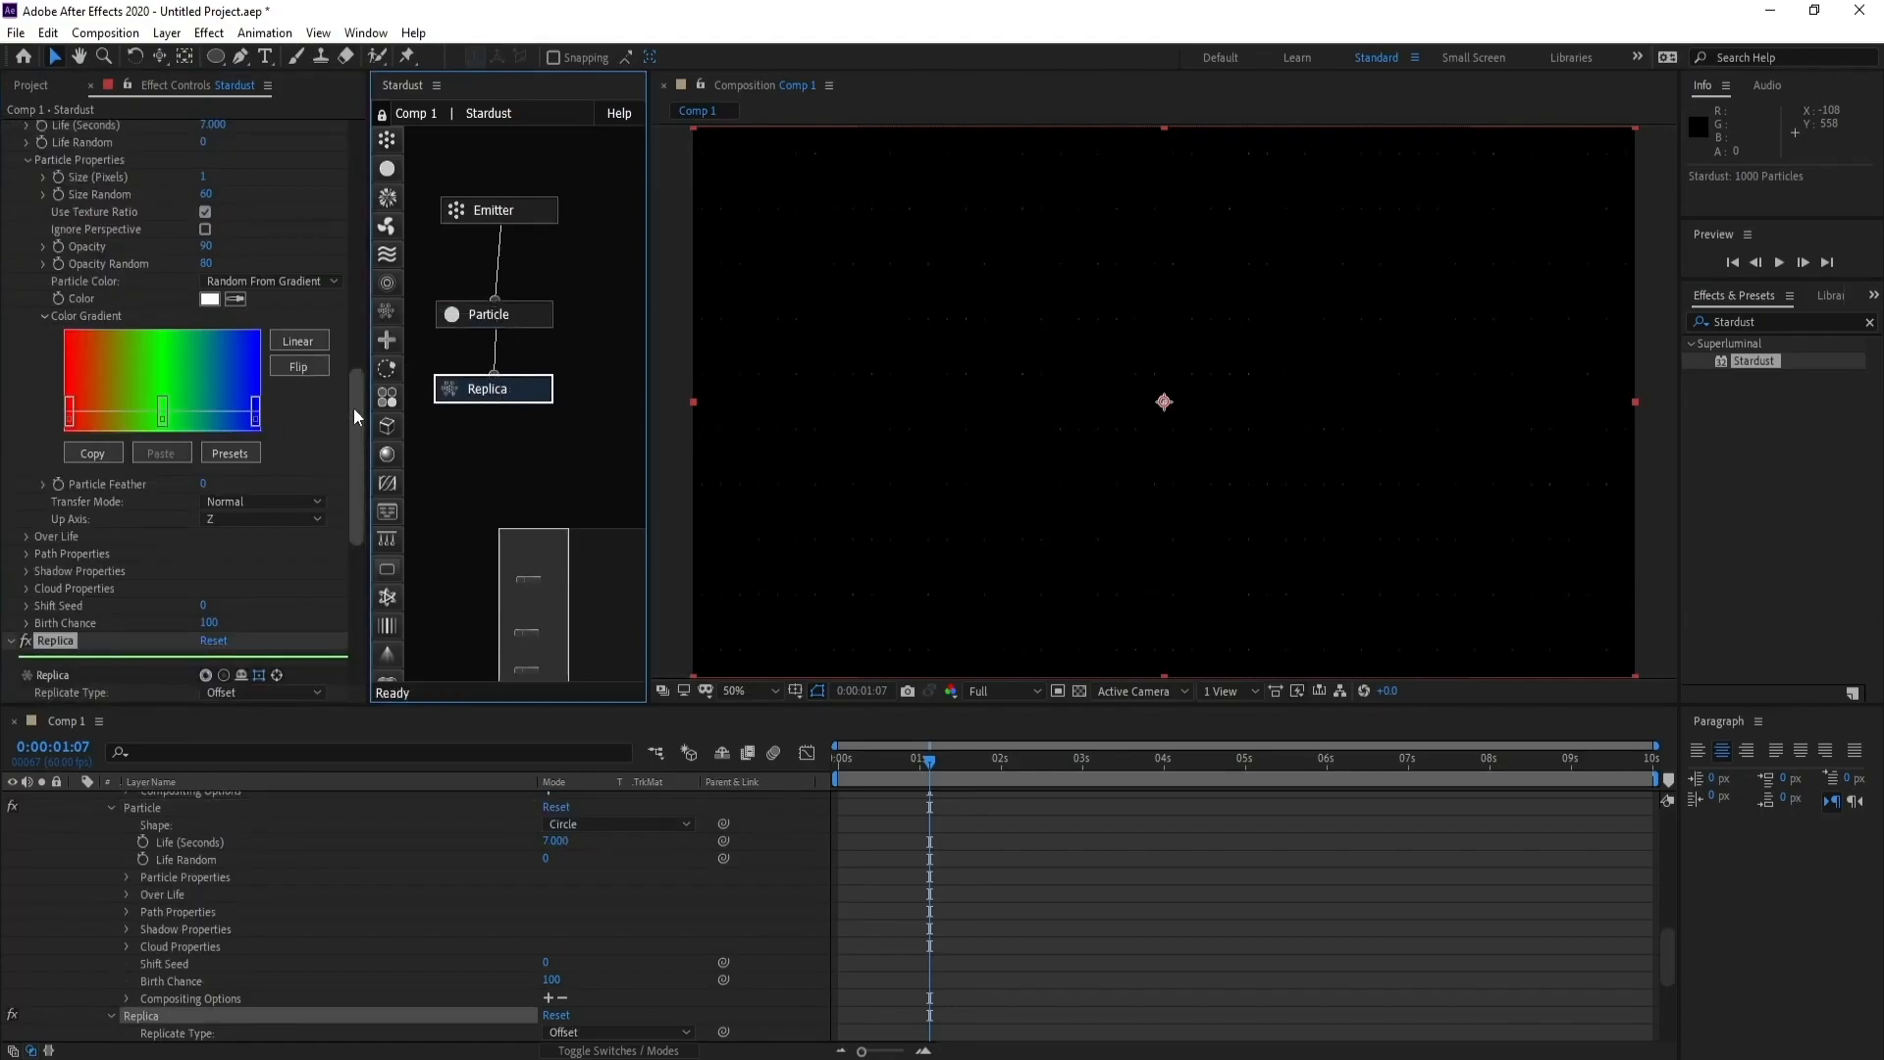
- Set the Replica node's replicate type to Flow
left_click_drag(355, 403, 380, 529)
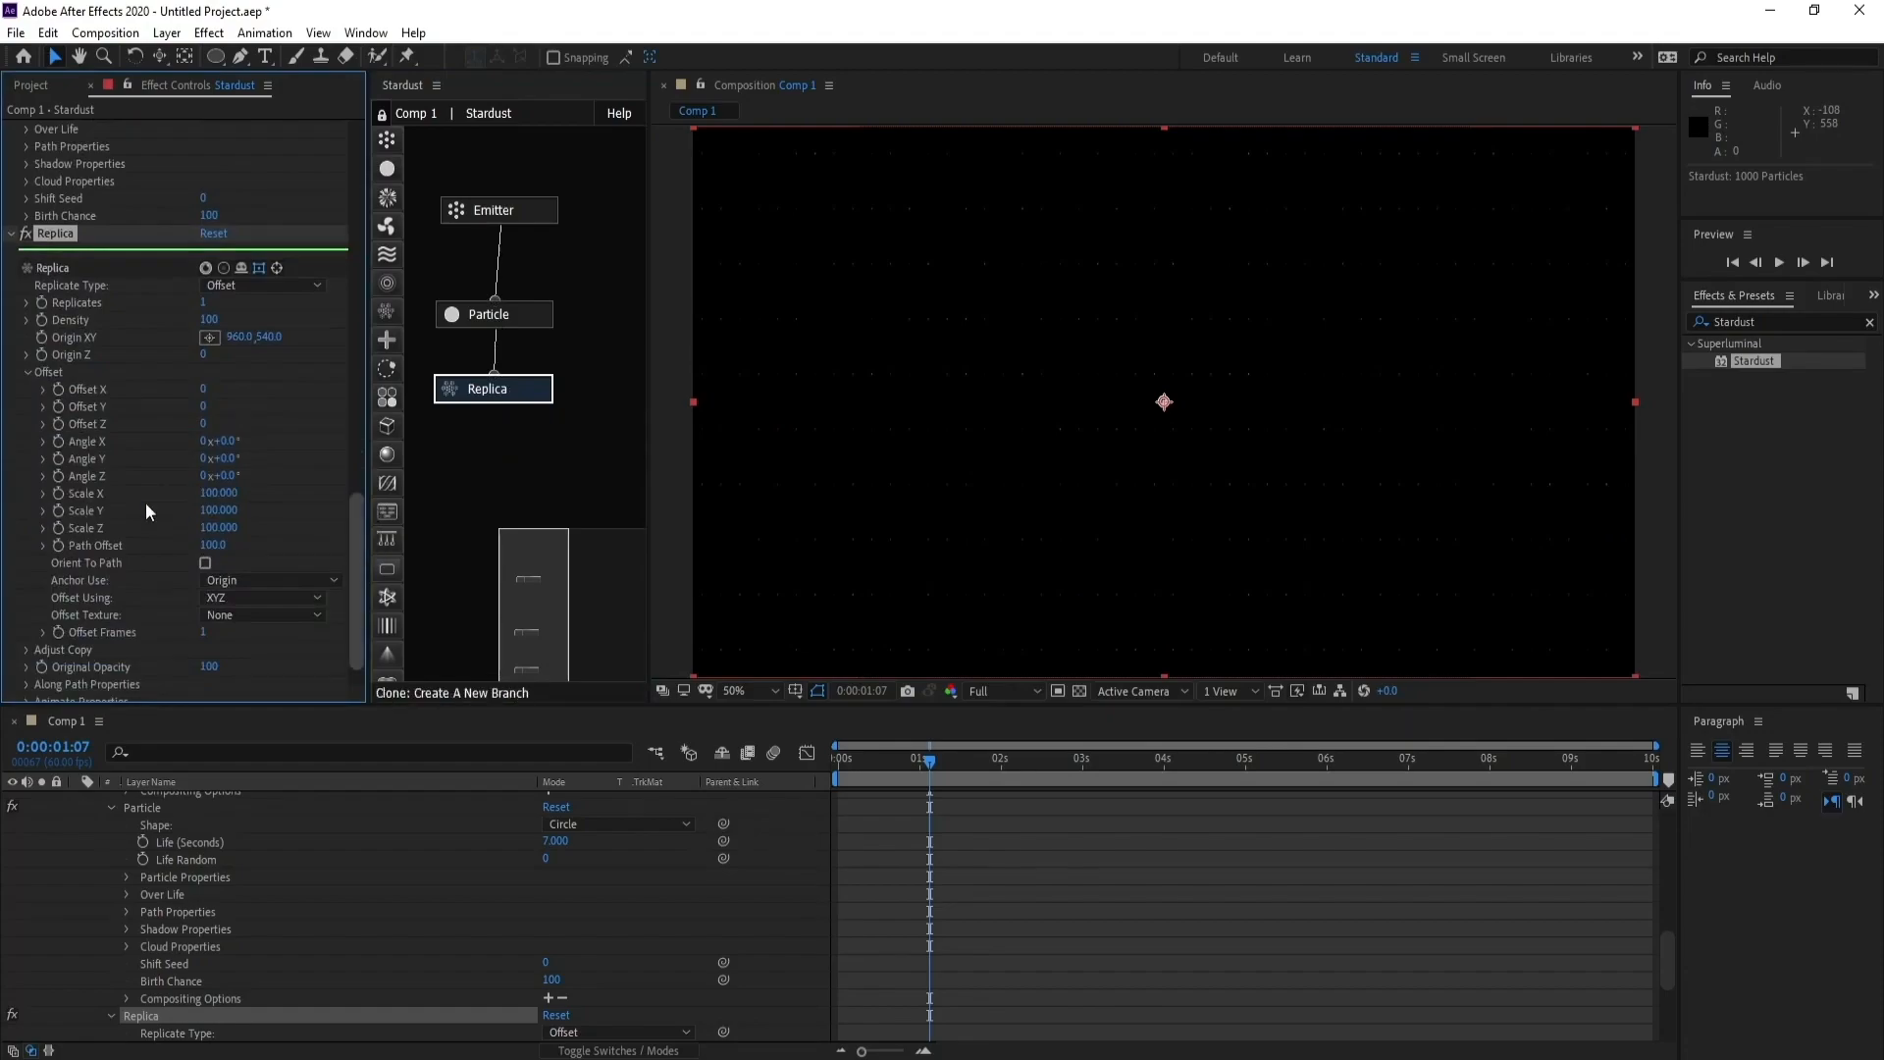
left_click(255, 287)
left_click(247, 487)
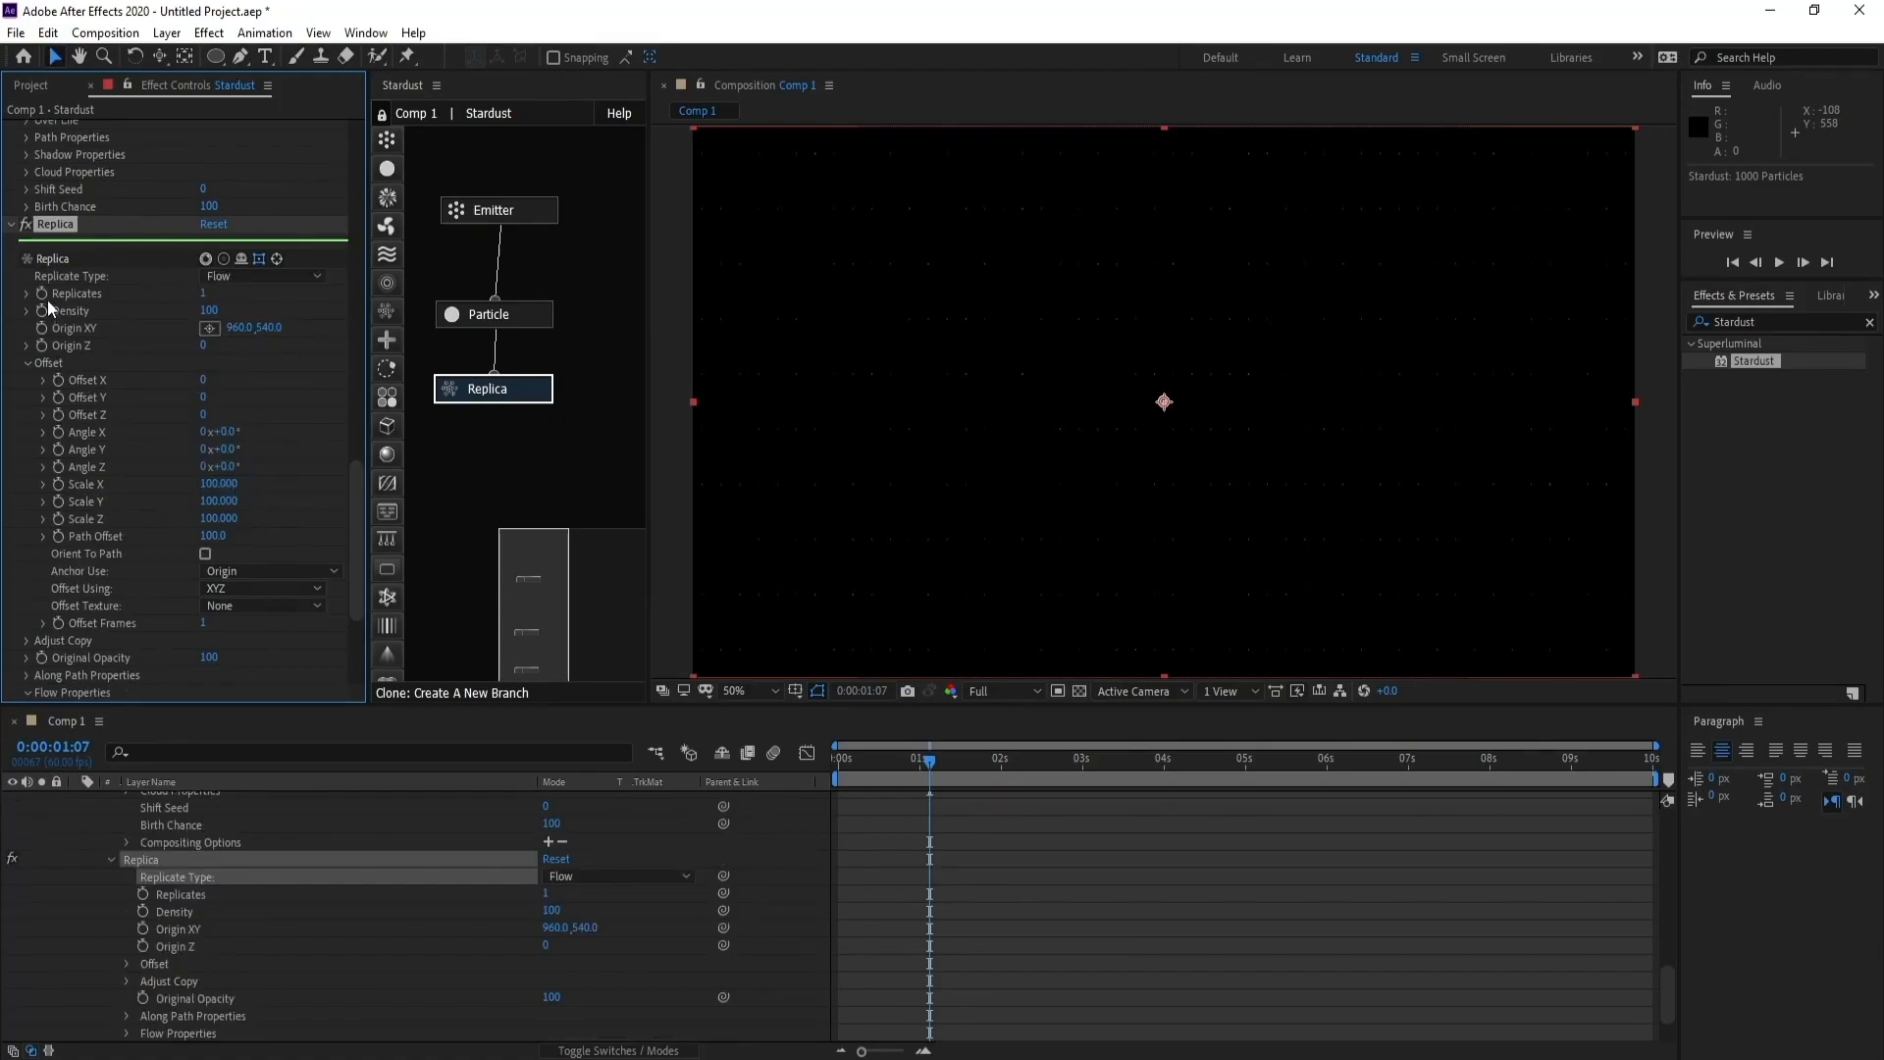
- Set the Replica node's replicates to 300 and its density to 400
left_click(204, 294)
type("300")
left_click(211, 310)
type("40")
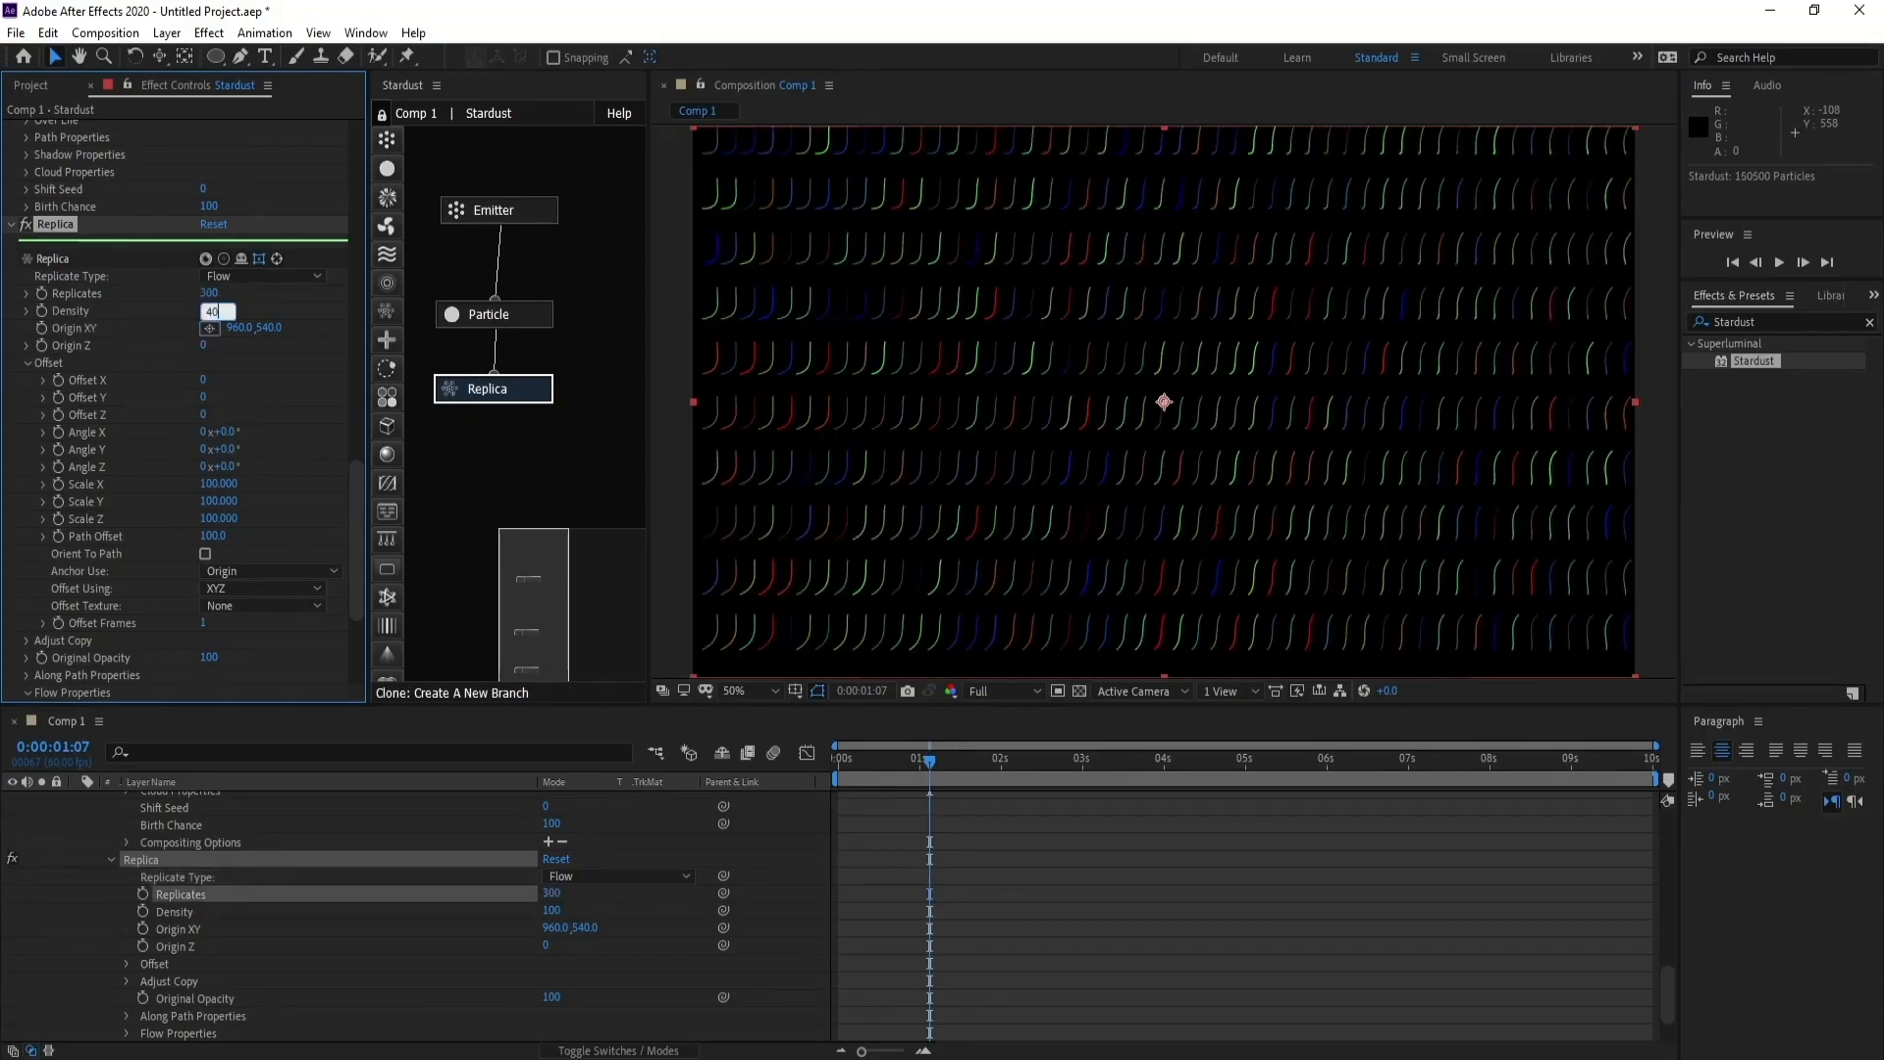
key("Return")
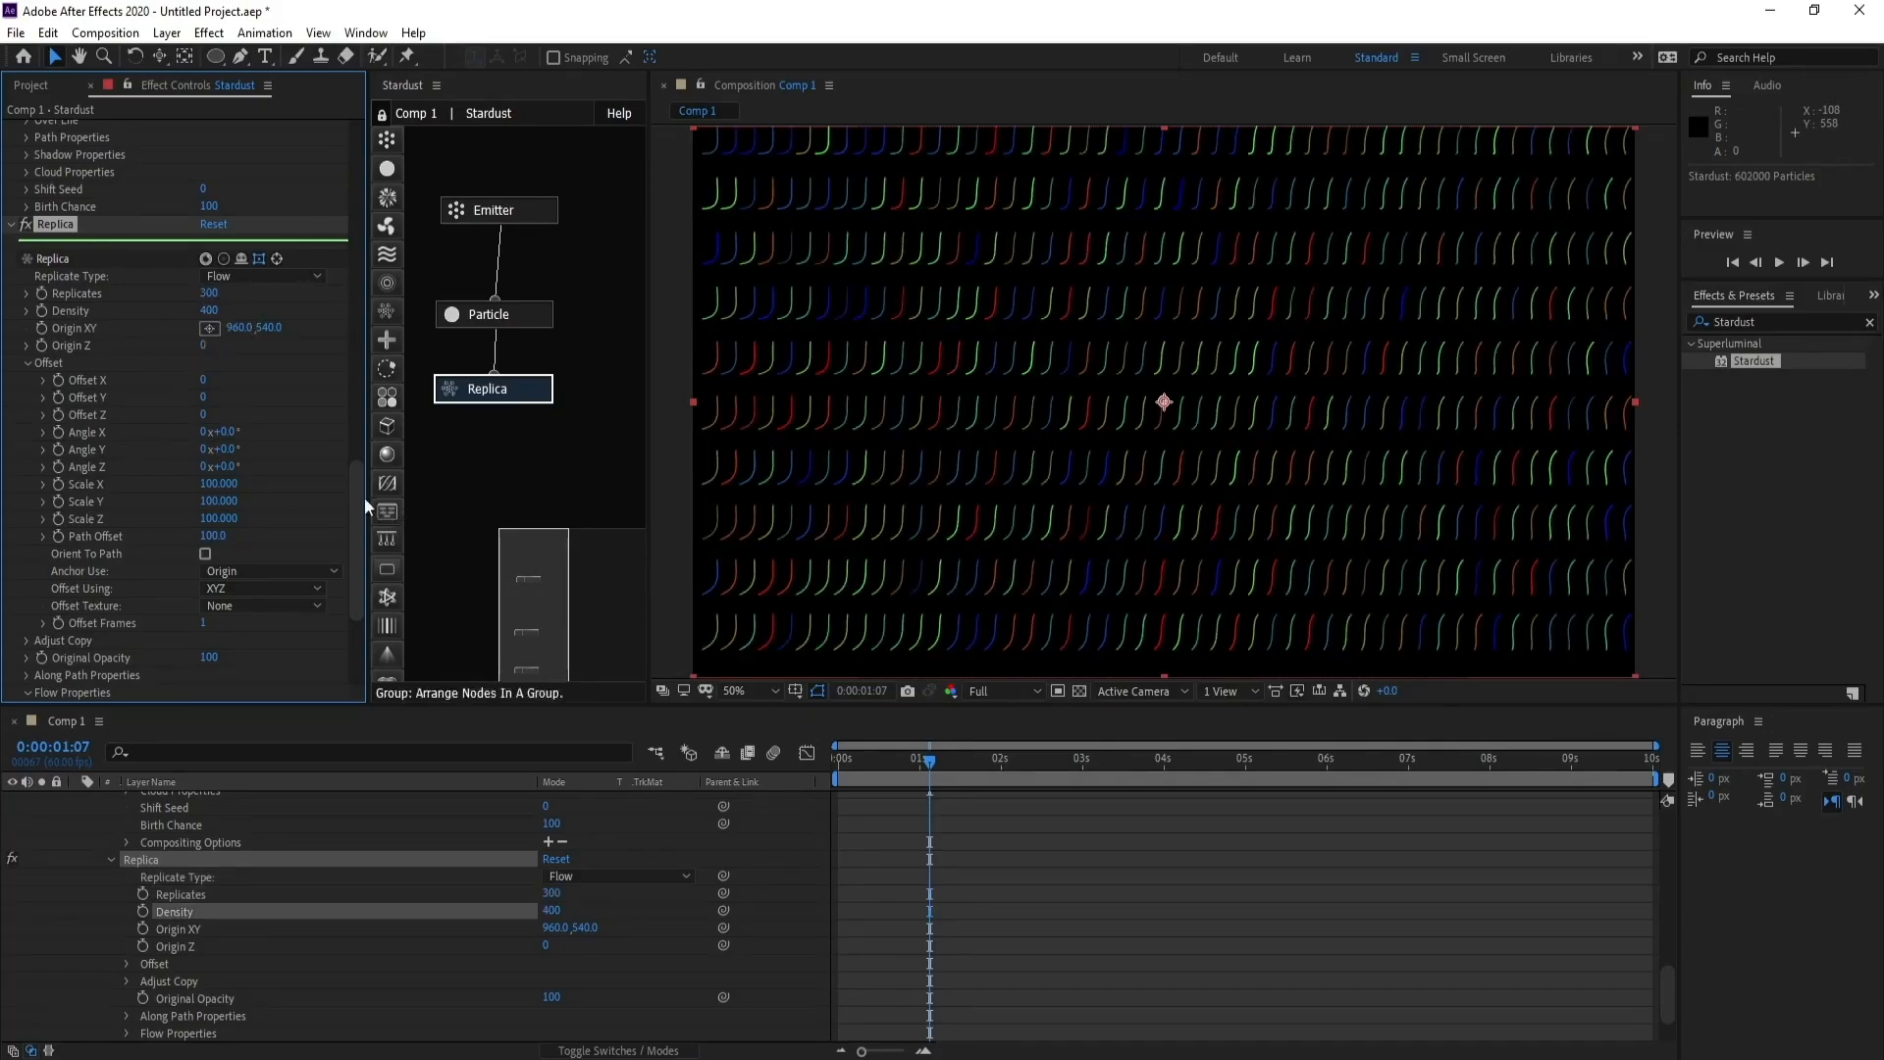
- Set the Replica node's anchor use to Particle Position and check the flow lines at another frame
scroll(361, 492, "down", 1)
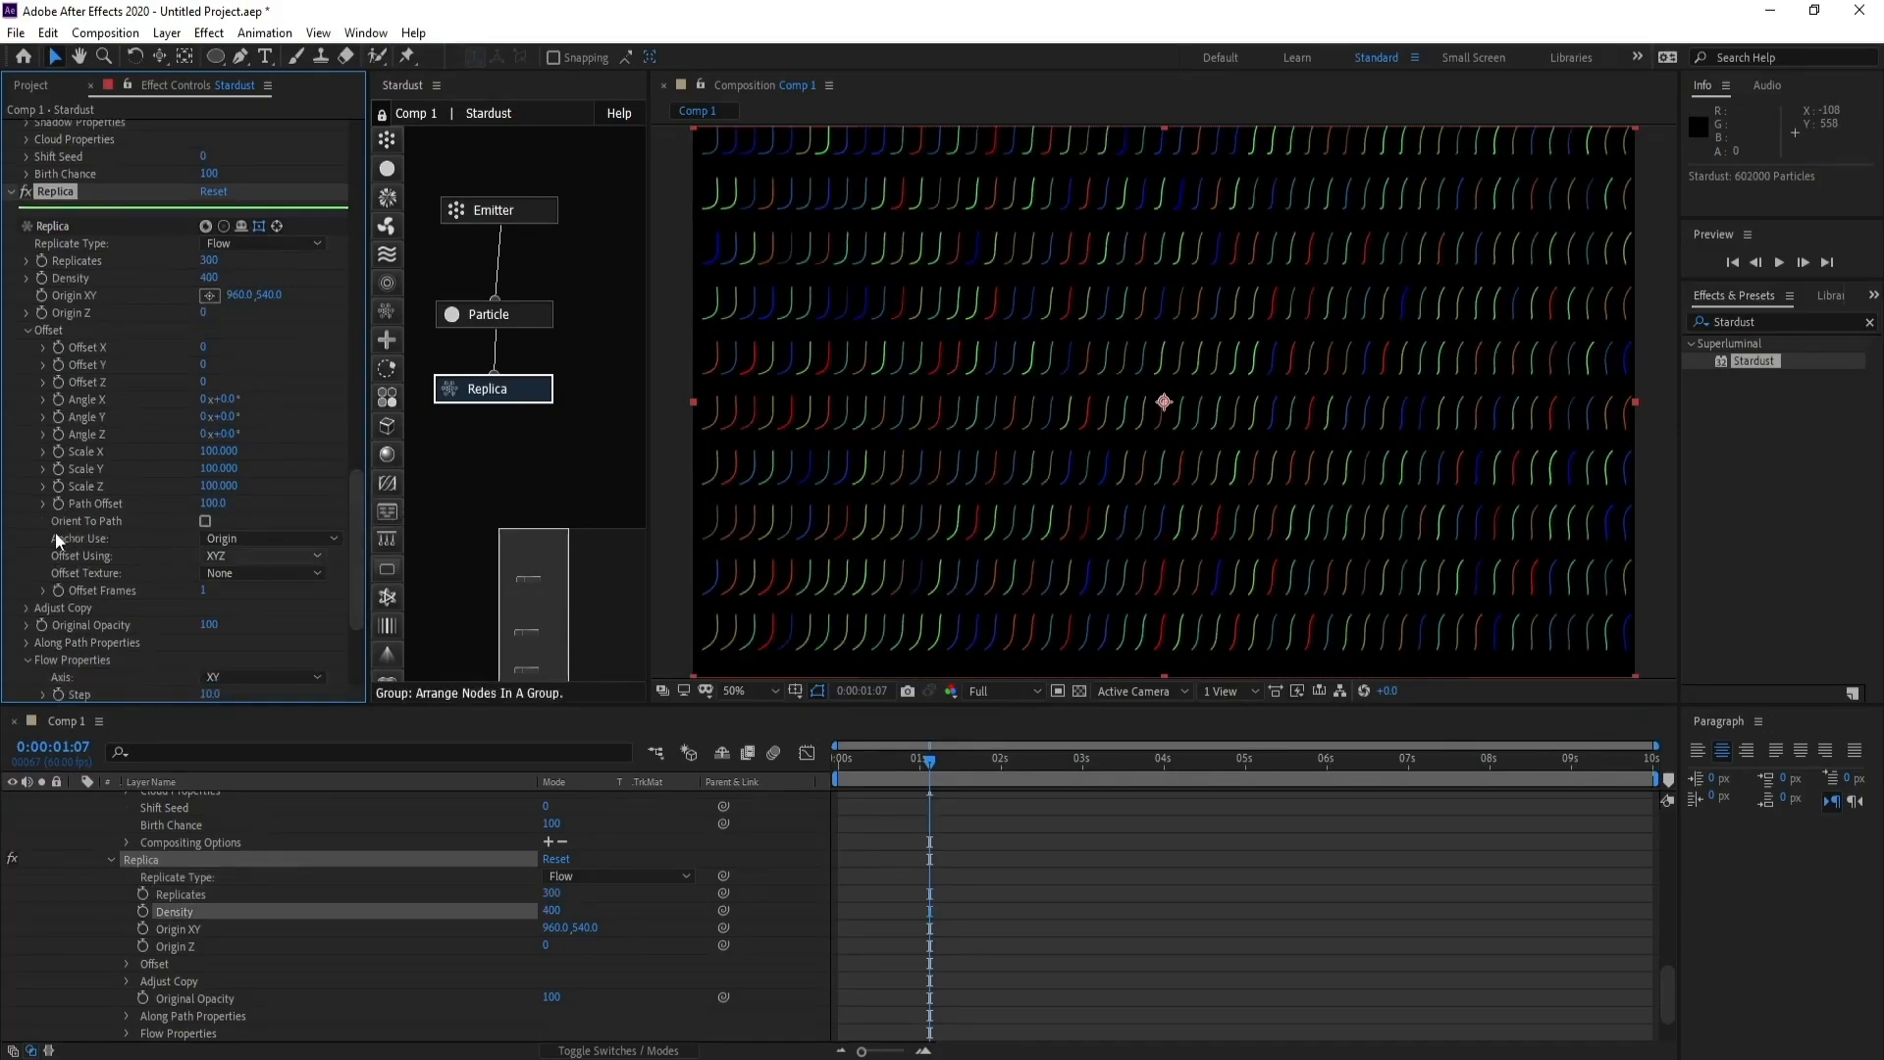
left_click(251, 539)
left_click(306, 633)
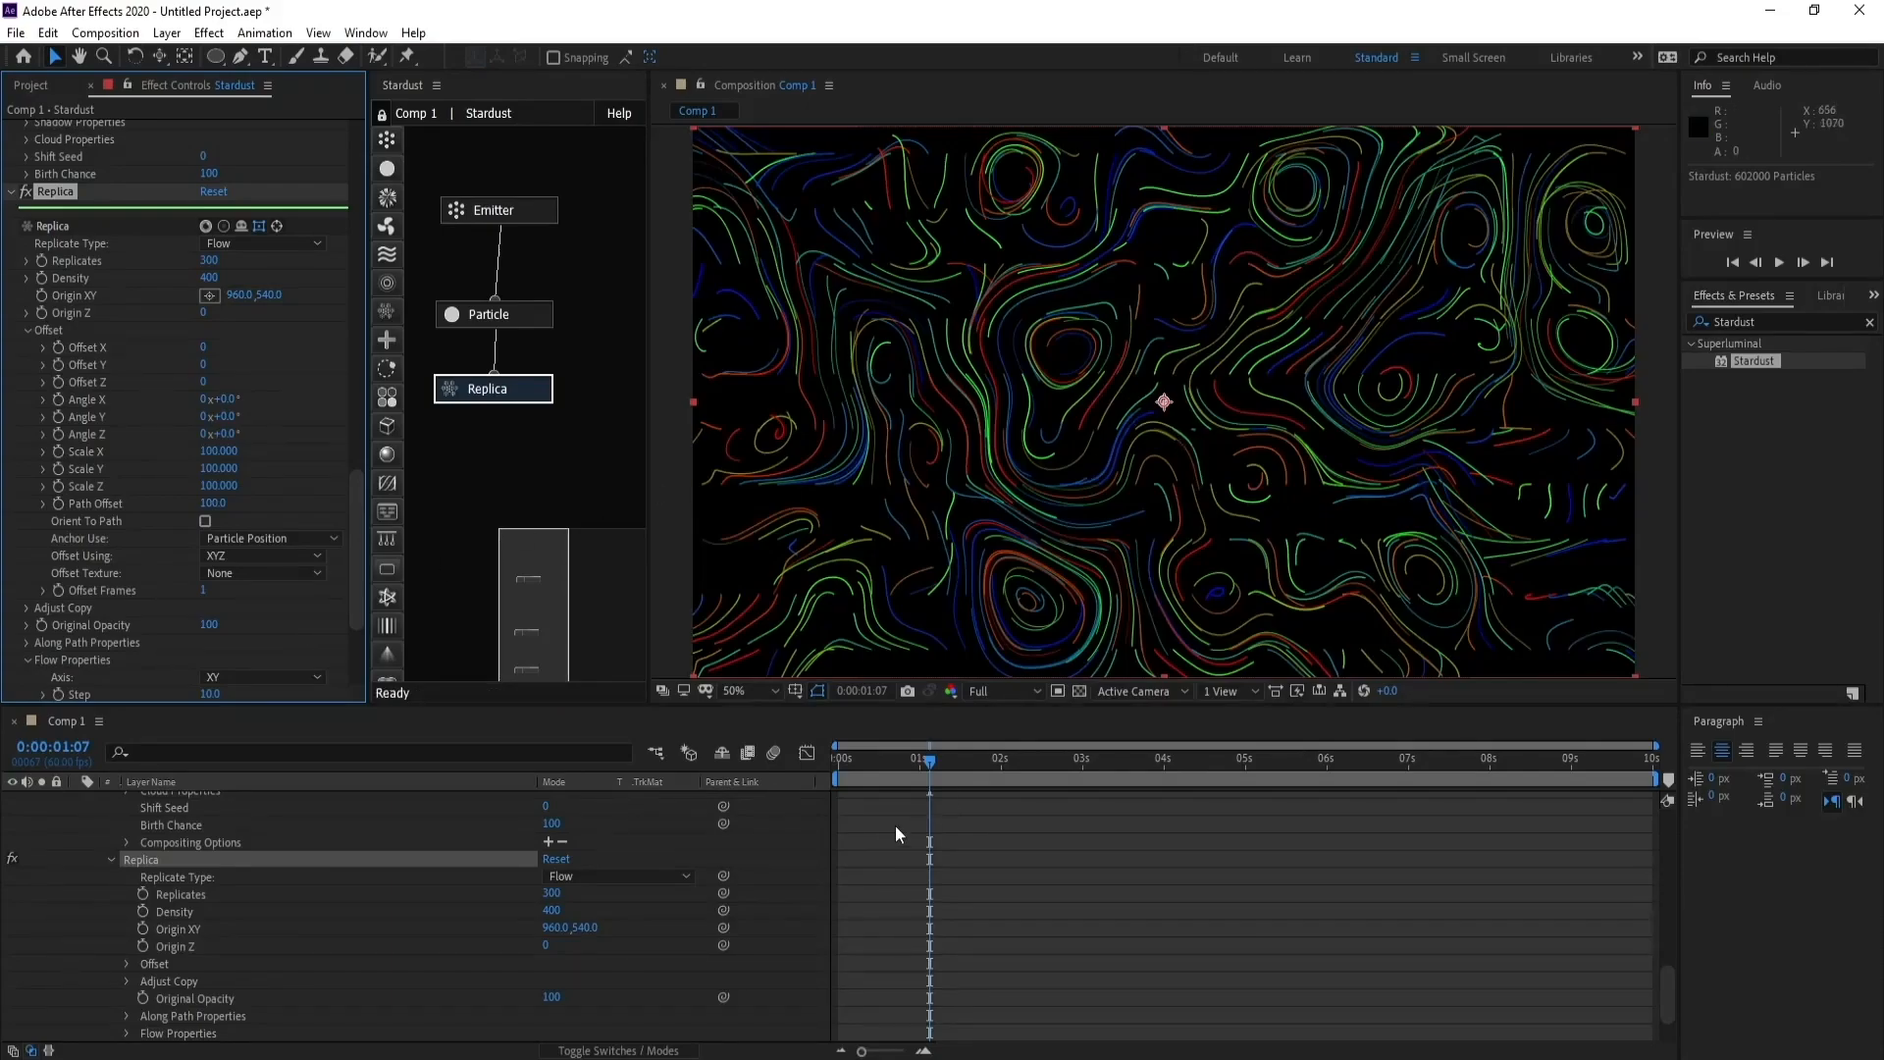
left_click(944, 763)
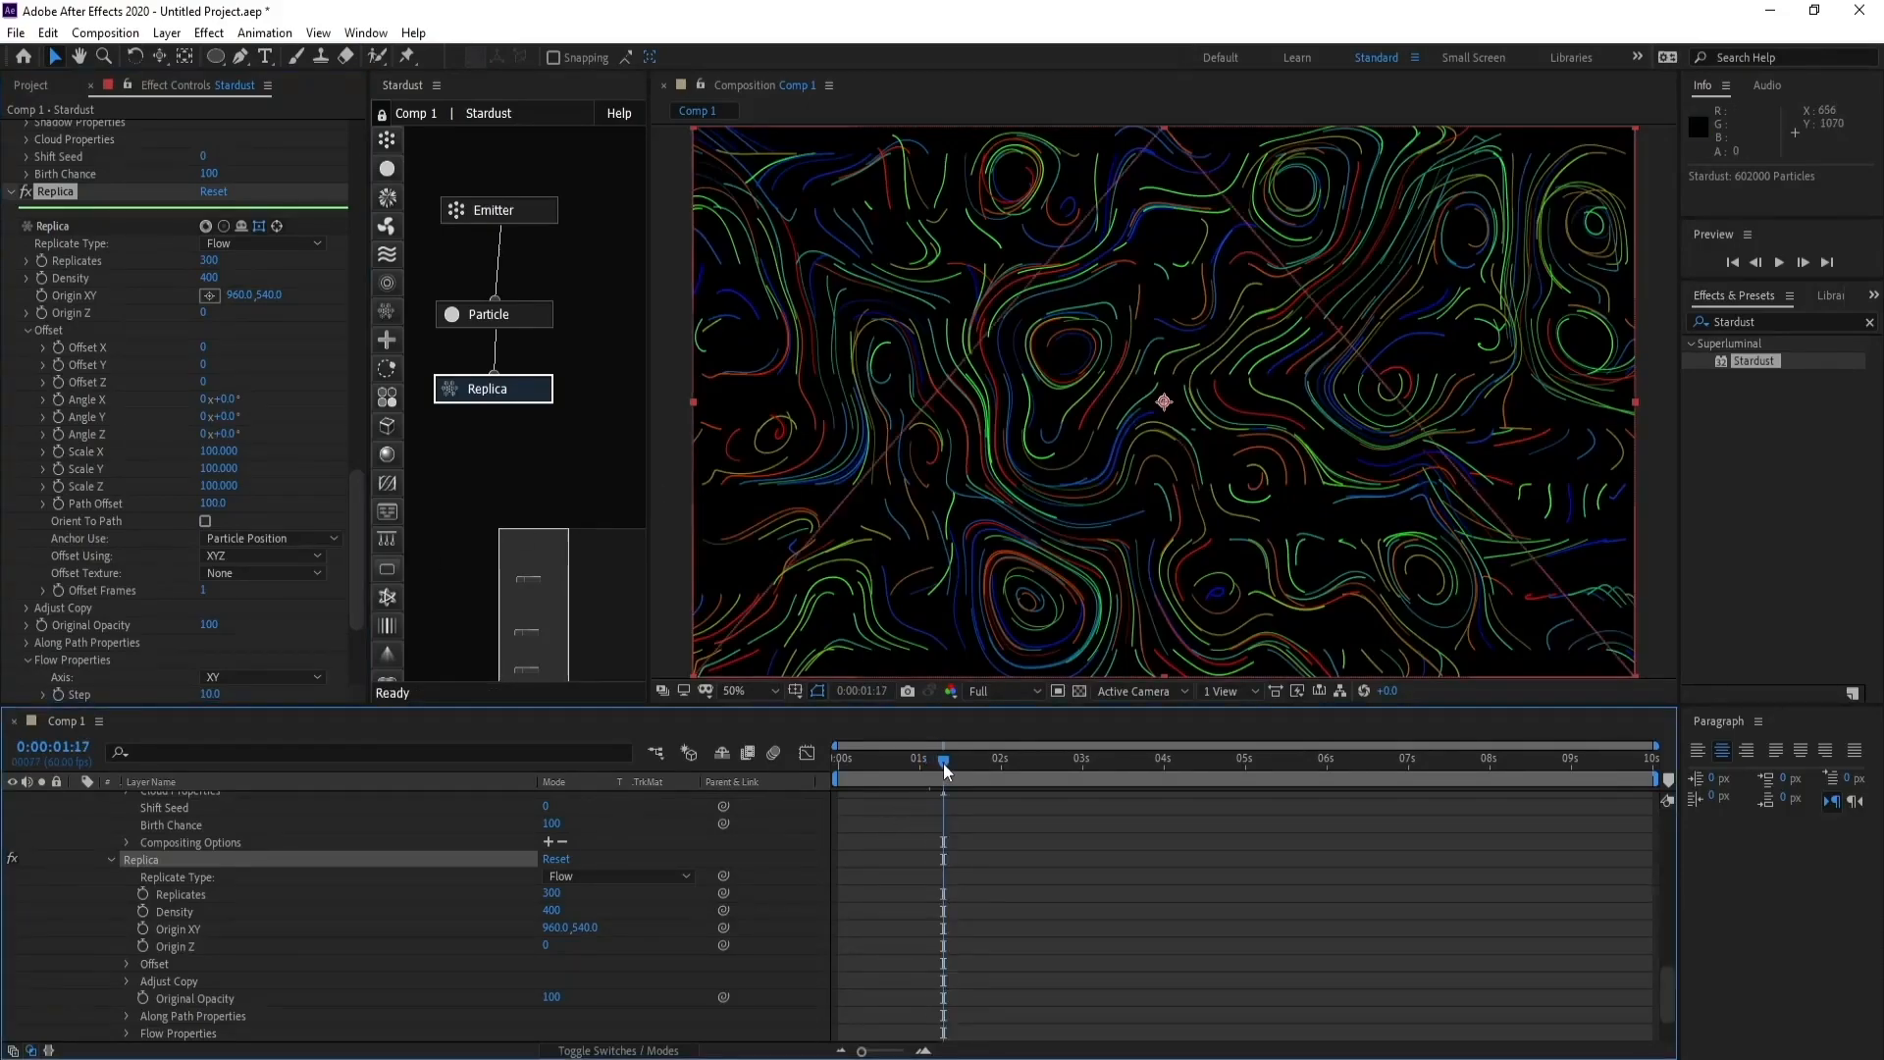
- Set the Replica's flow properties to step 70, scale 150 and levels 1, and preview a different frame
left_click_drag(355, 535, 362, 585)
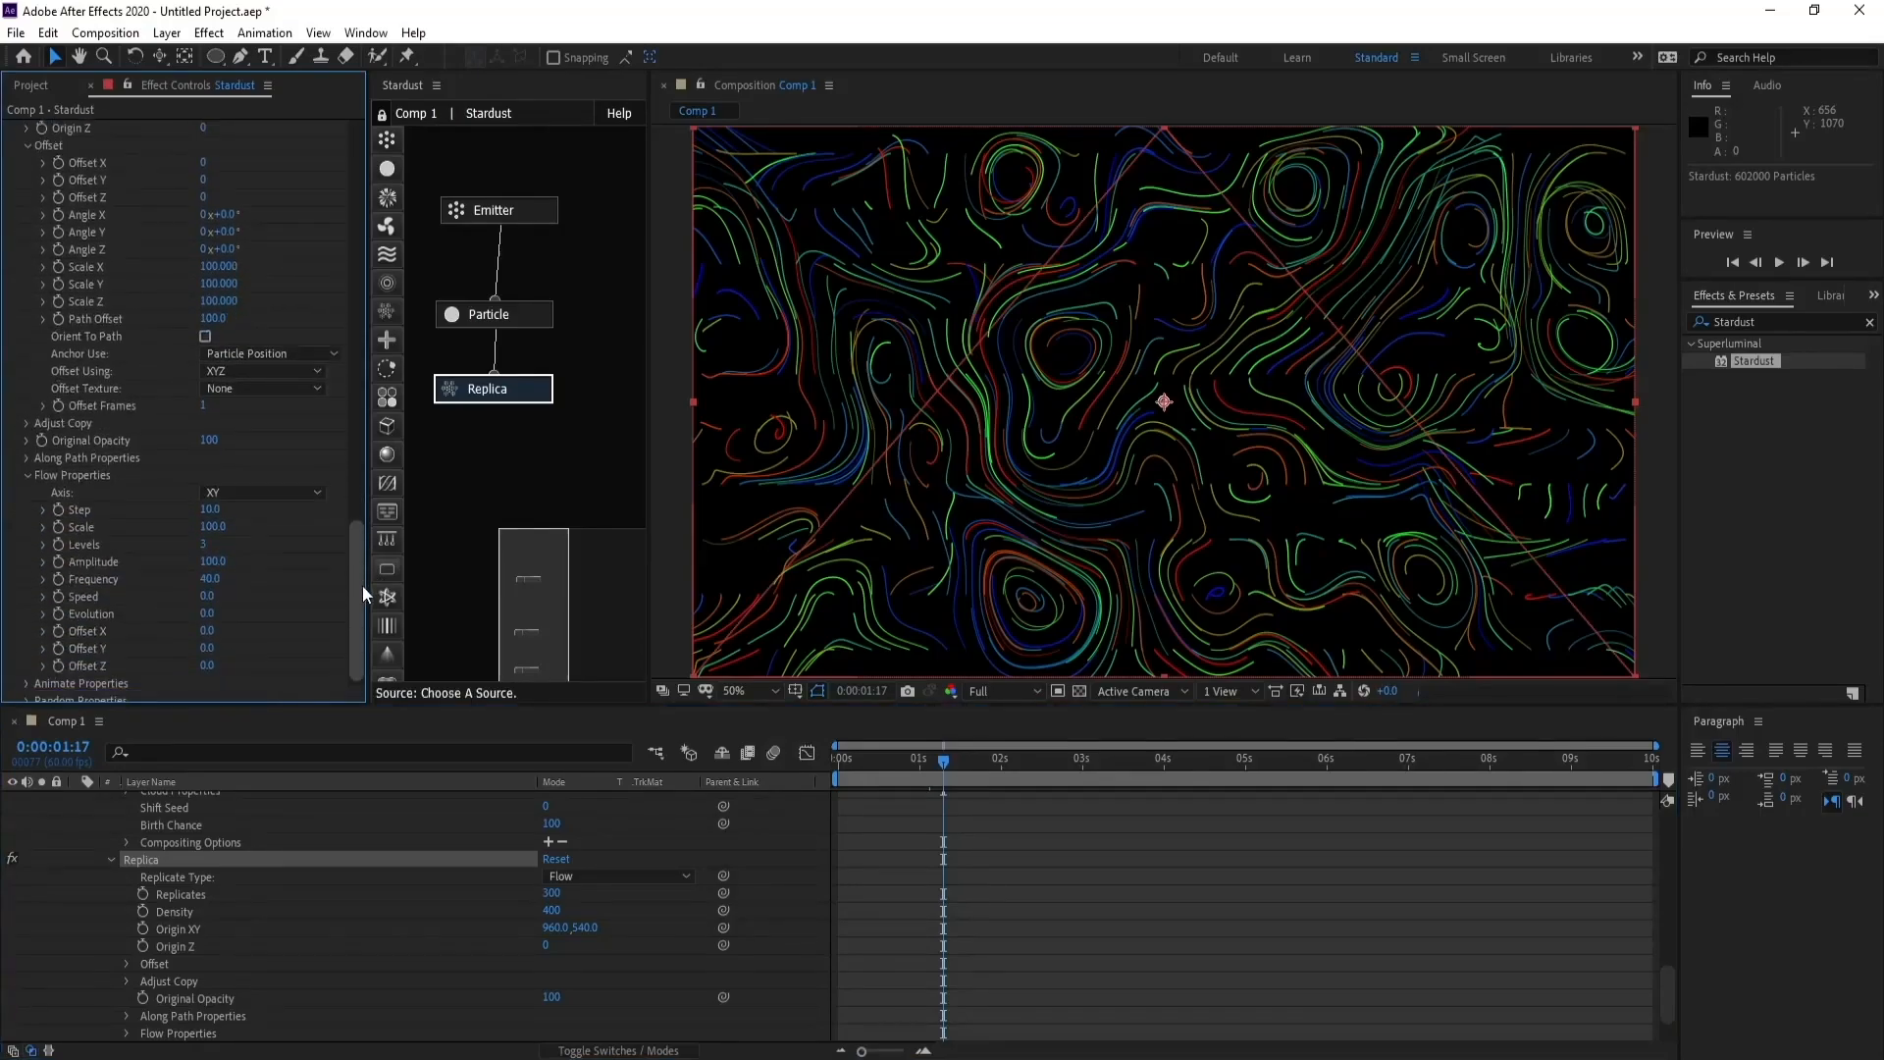
left_click(214, 511)
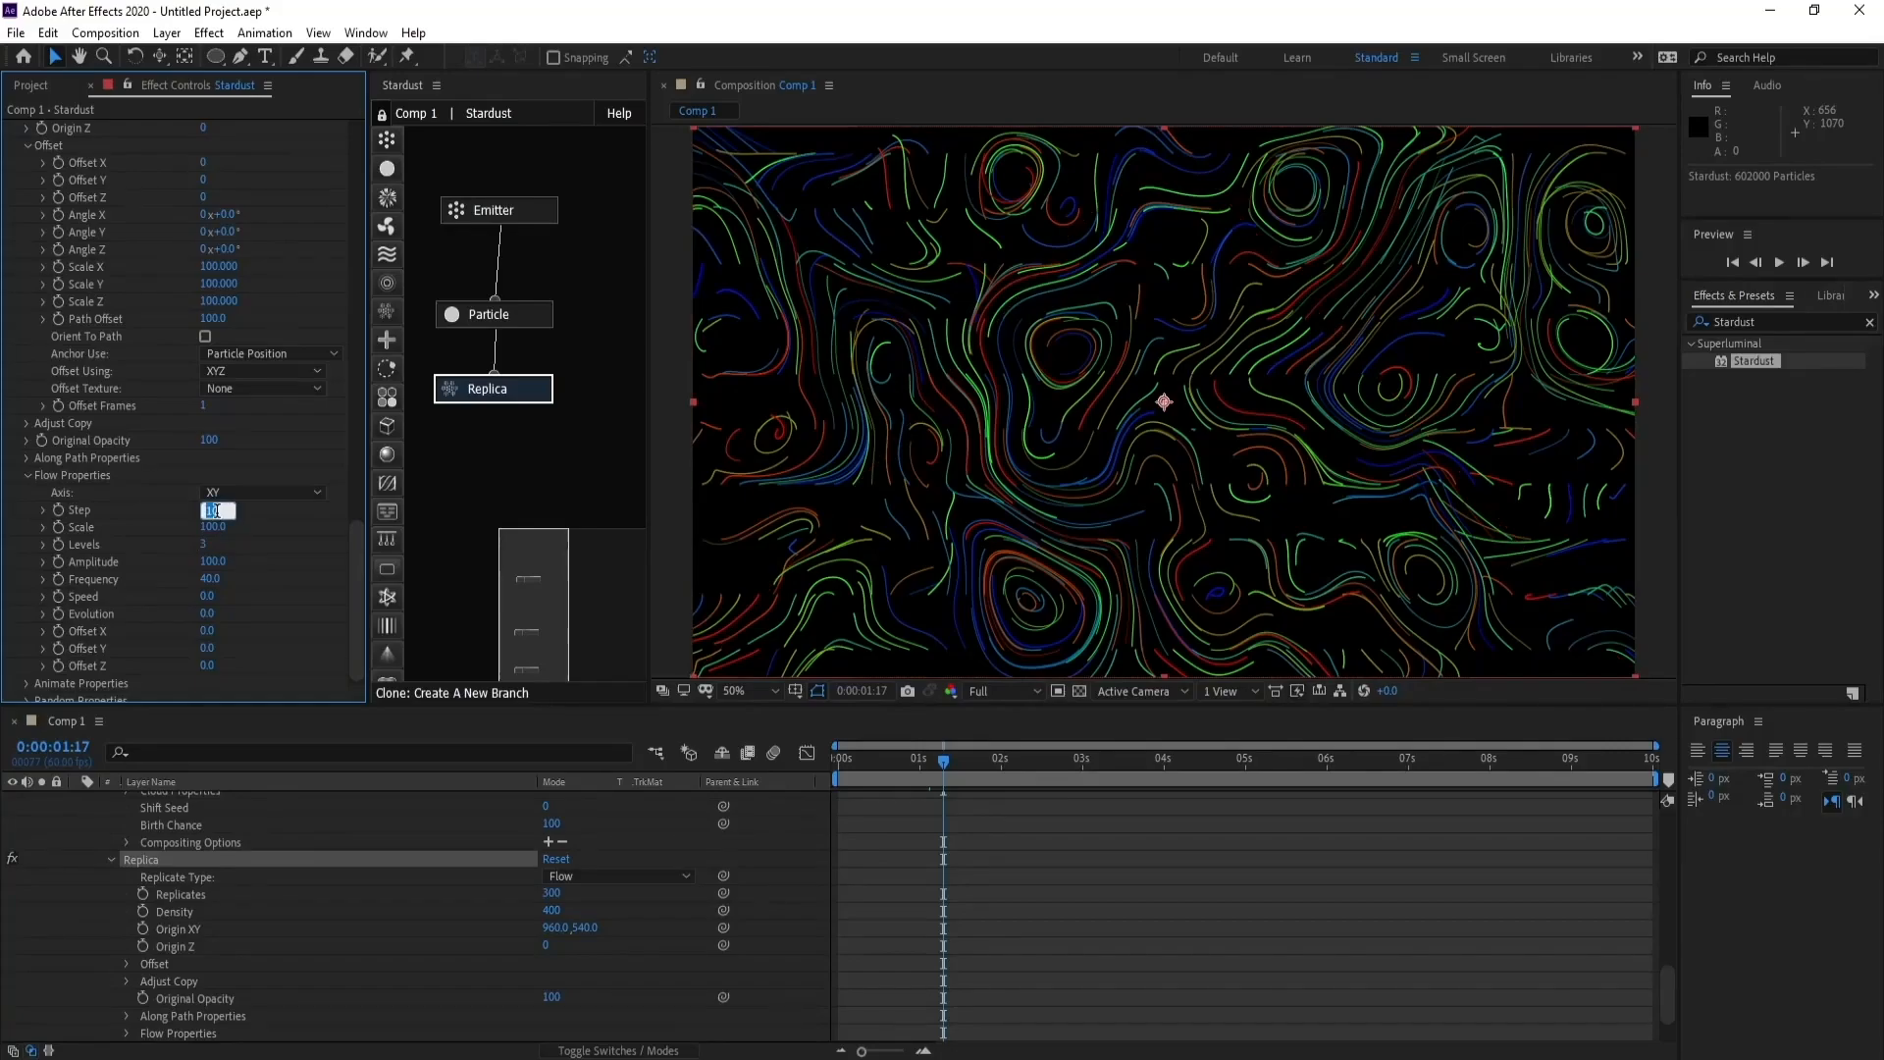
type("70.0")
key("Return")
left_click(213, 527)
type("150")
key("Return")
left_click(204, 545)
type("2")
key("Return")
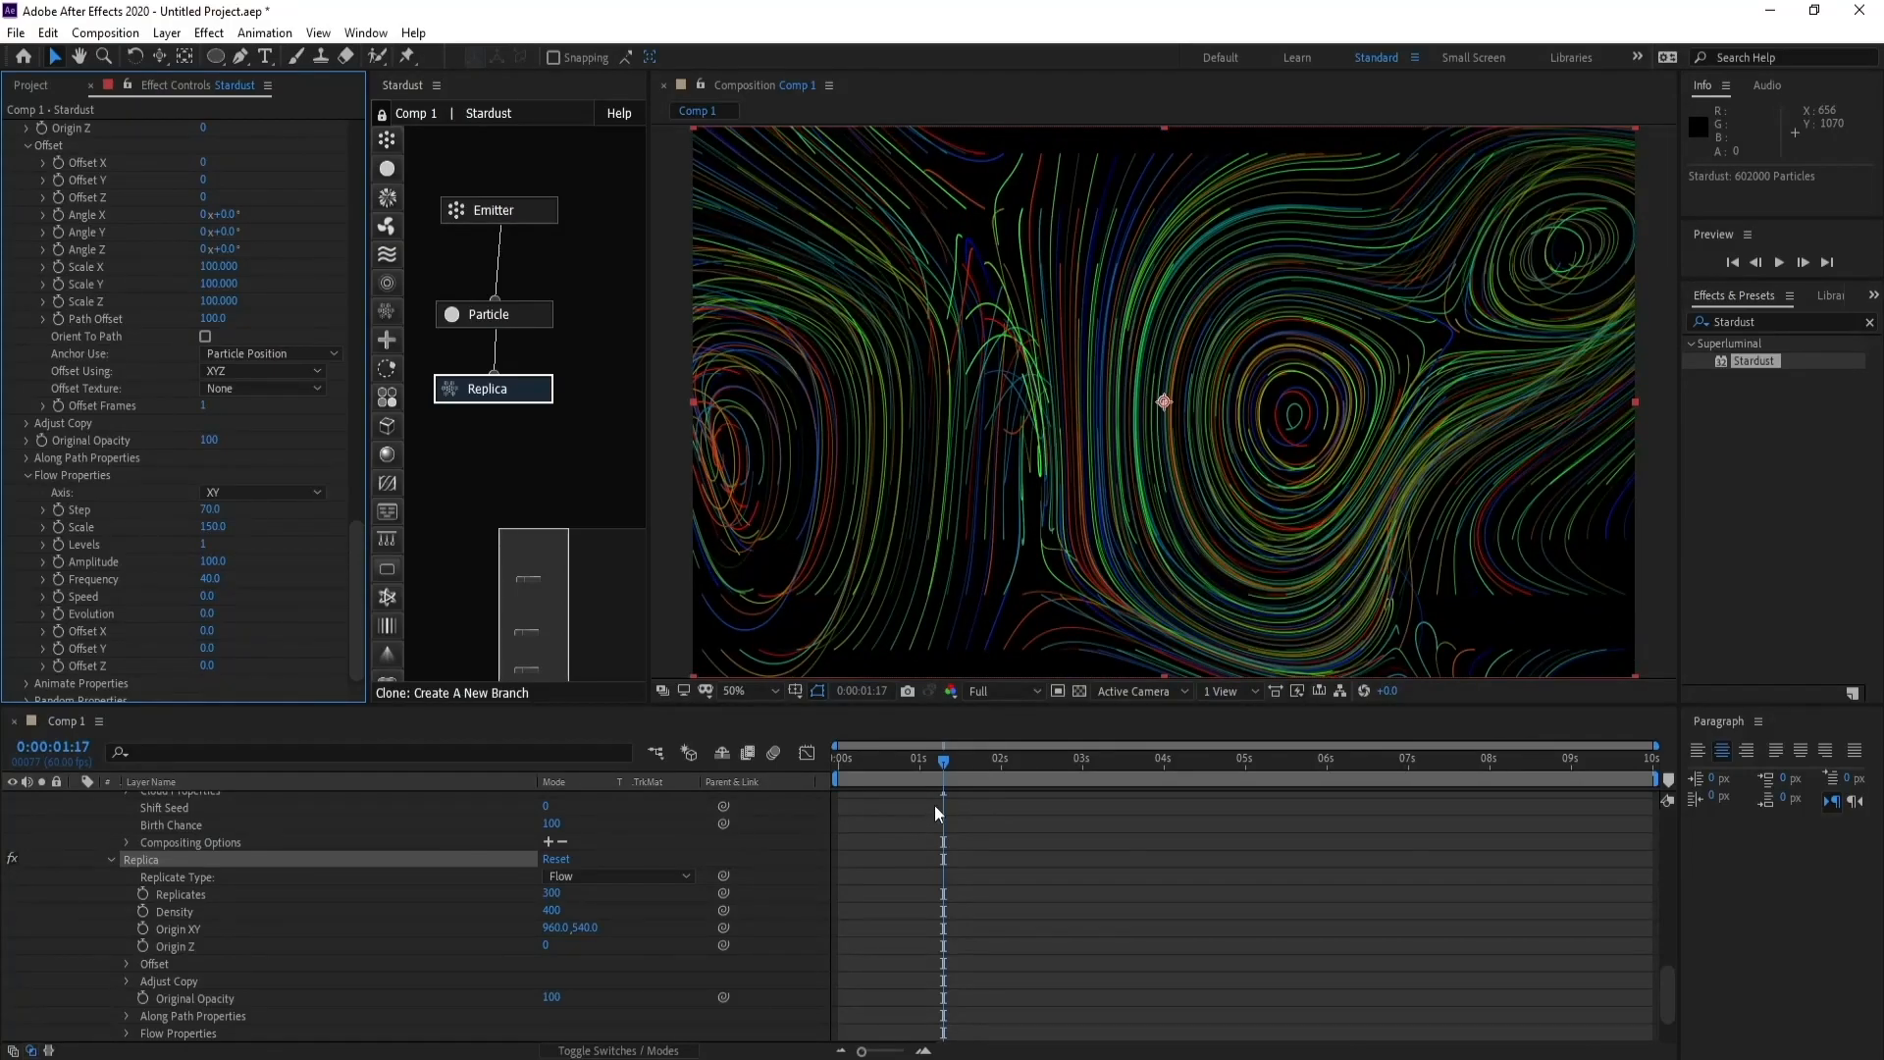
left_click_drag(957, 776, 989, 763)
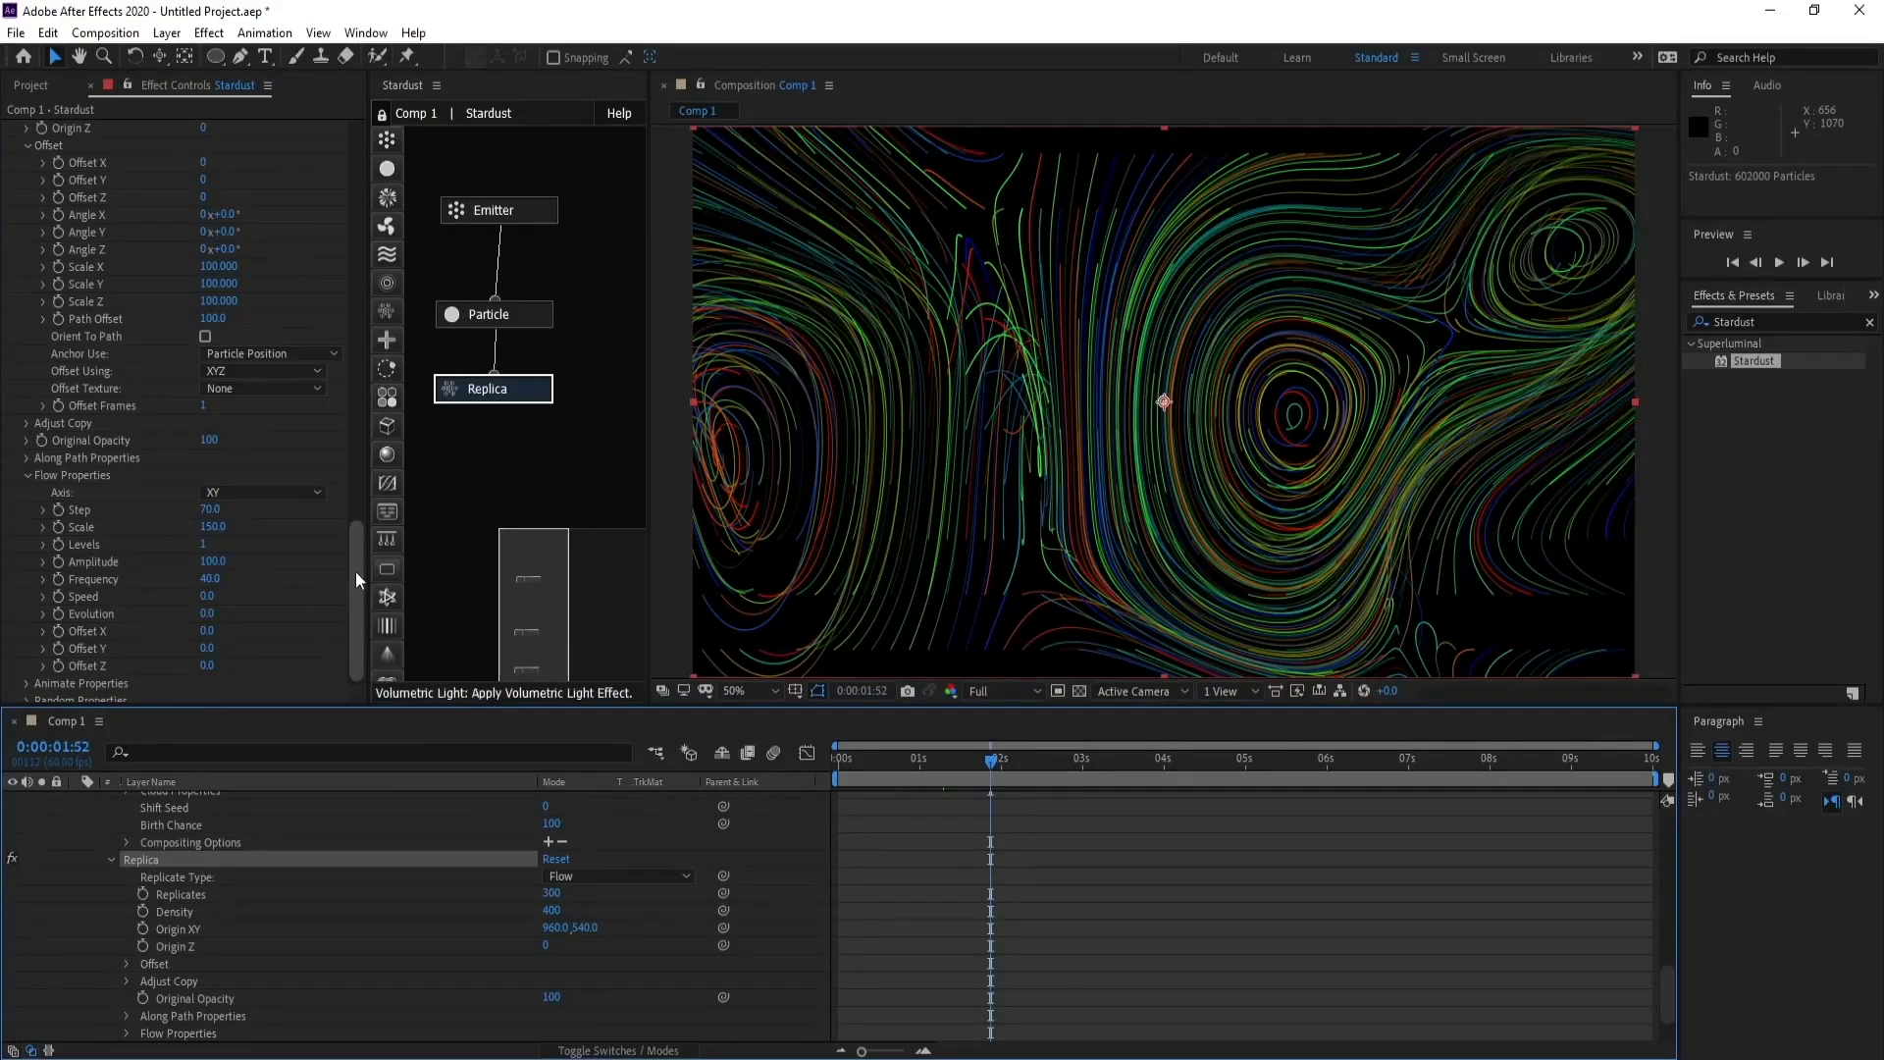
- Add a Transform node connected below the Replica node
left_click_drag(355, 571, 356, 603)
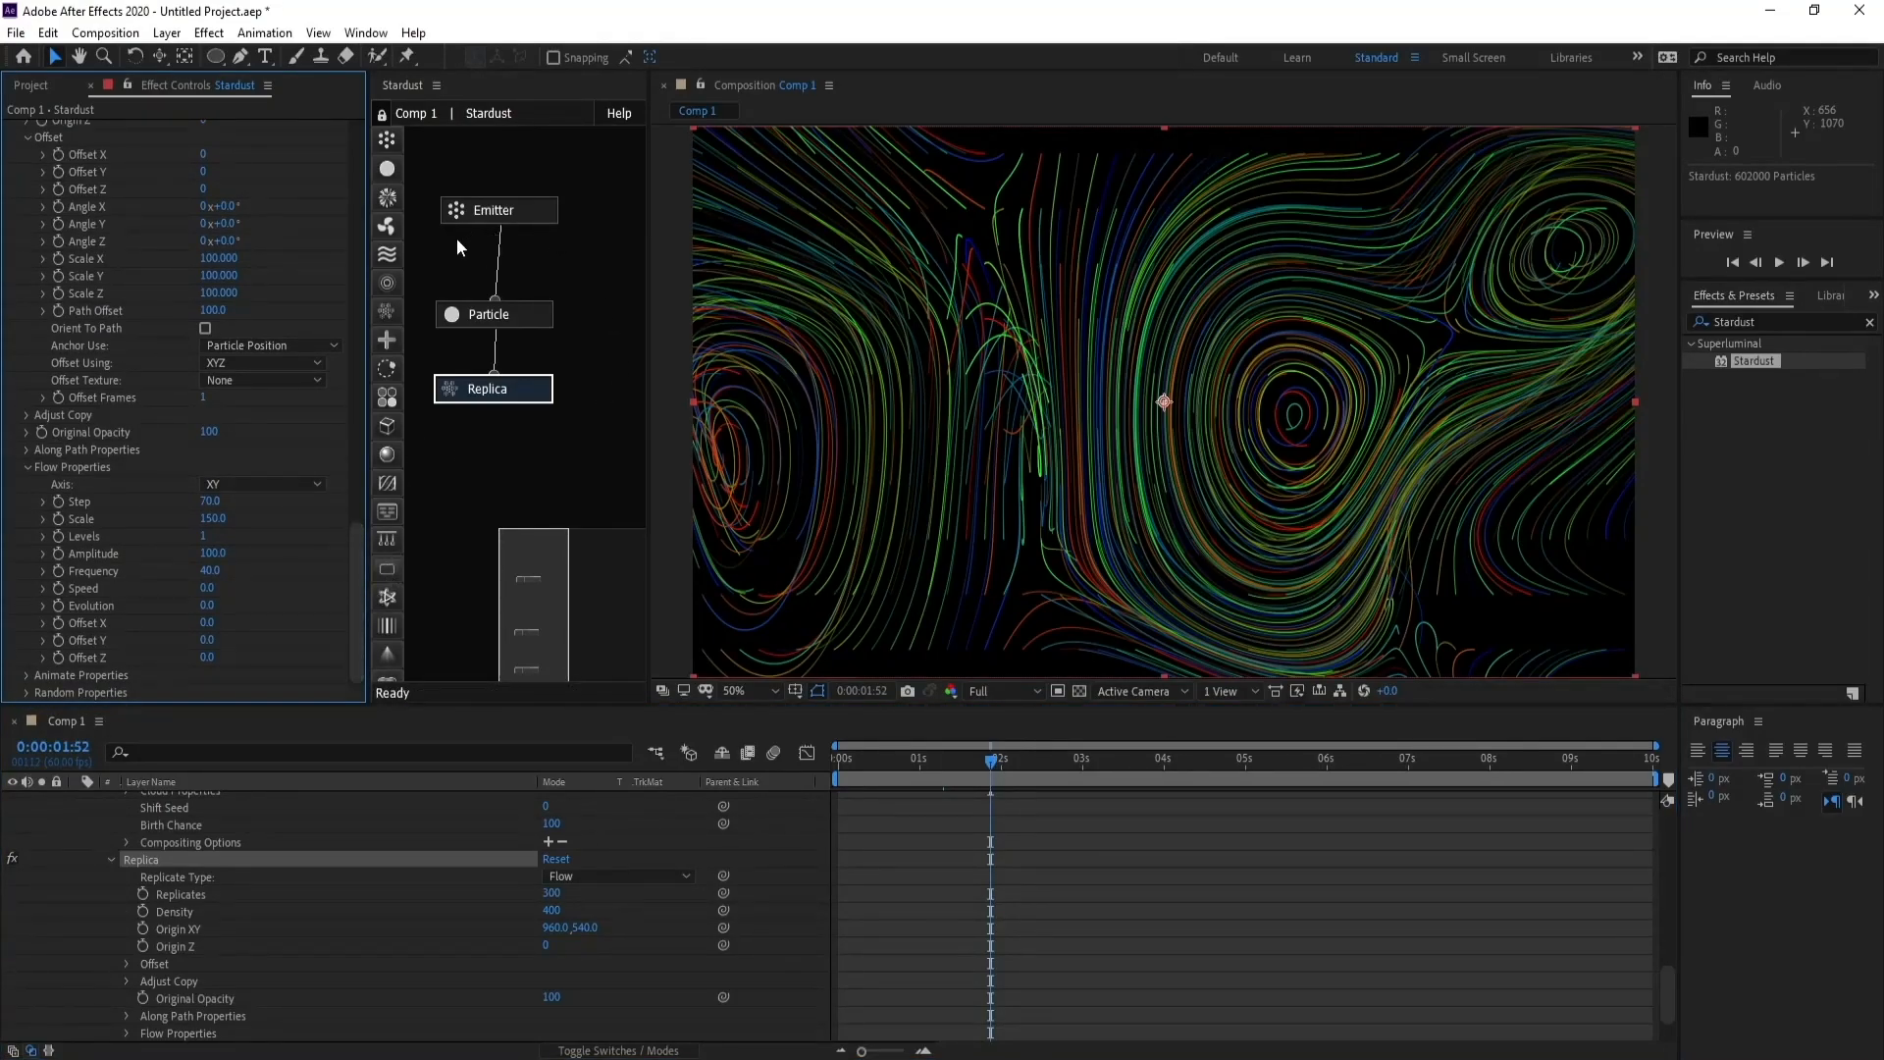
left_click_drag(386, 340, 492, 387)
left_click_drag(495, 464, 495, 466)
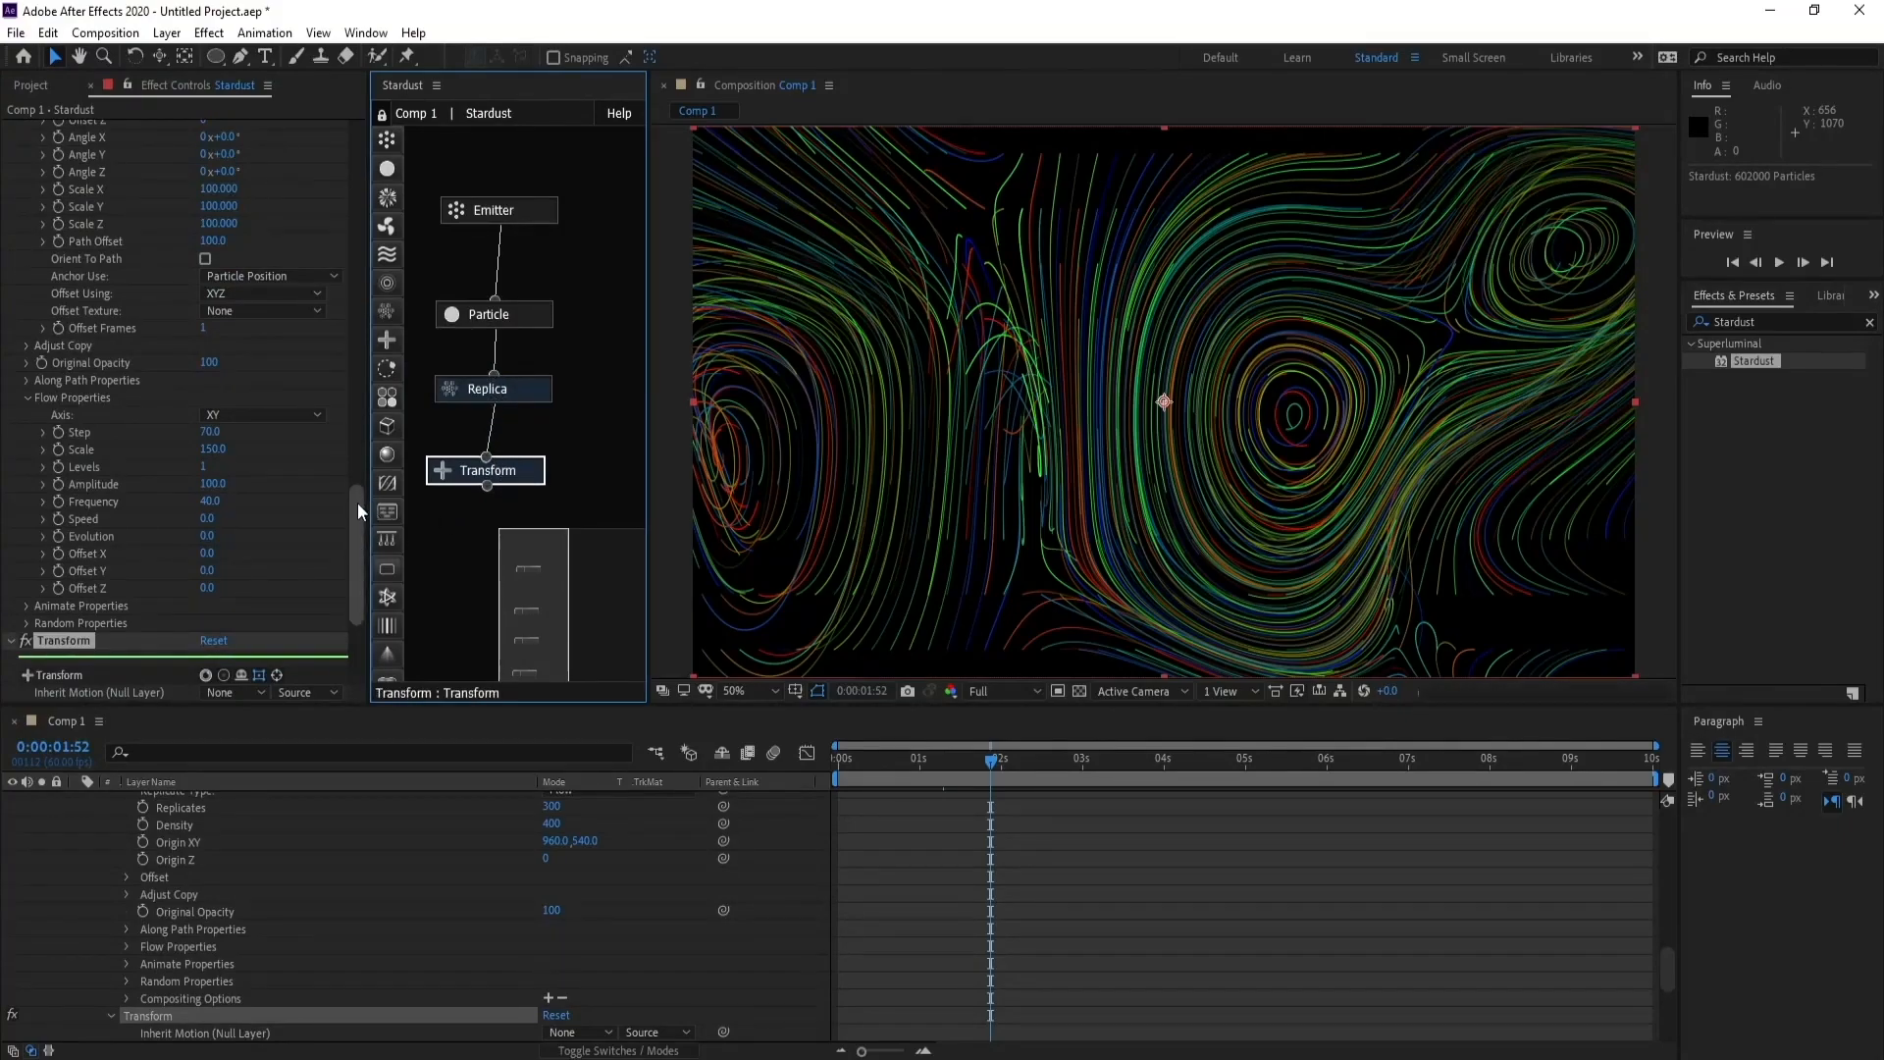
- Set the Transform node's Scale Z to 0.5 and check the flow lines at several other frames
left_click_drag(358, 503, 350, 567)
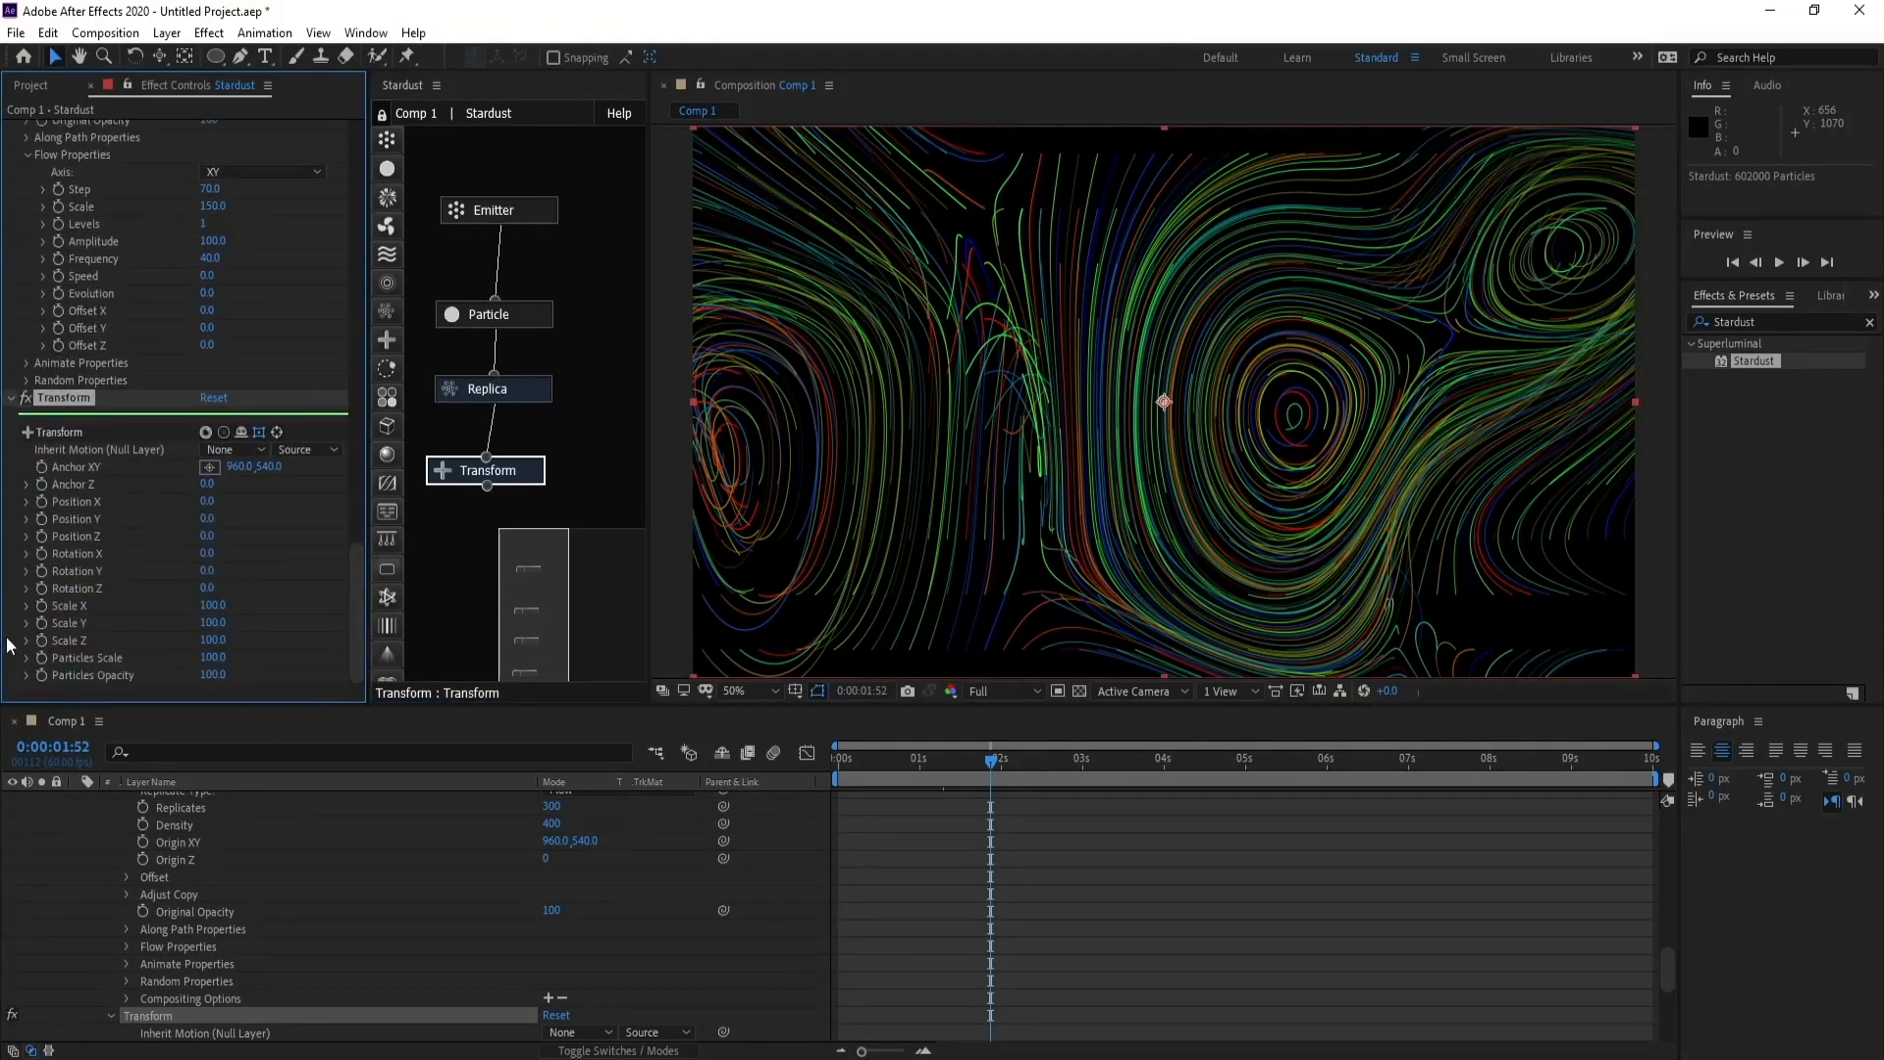
left_click(216, 639)
type("0")
type(".4")
type("5")
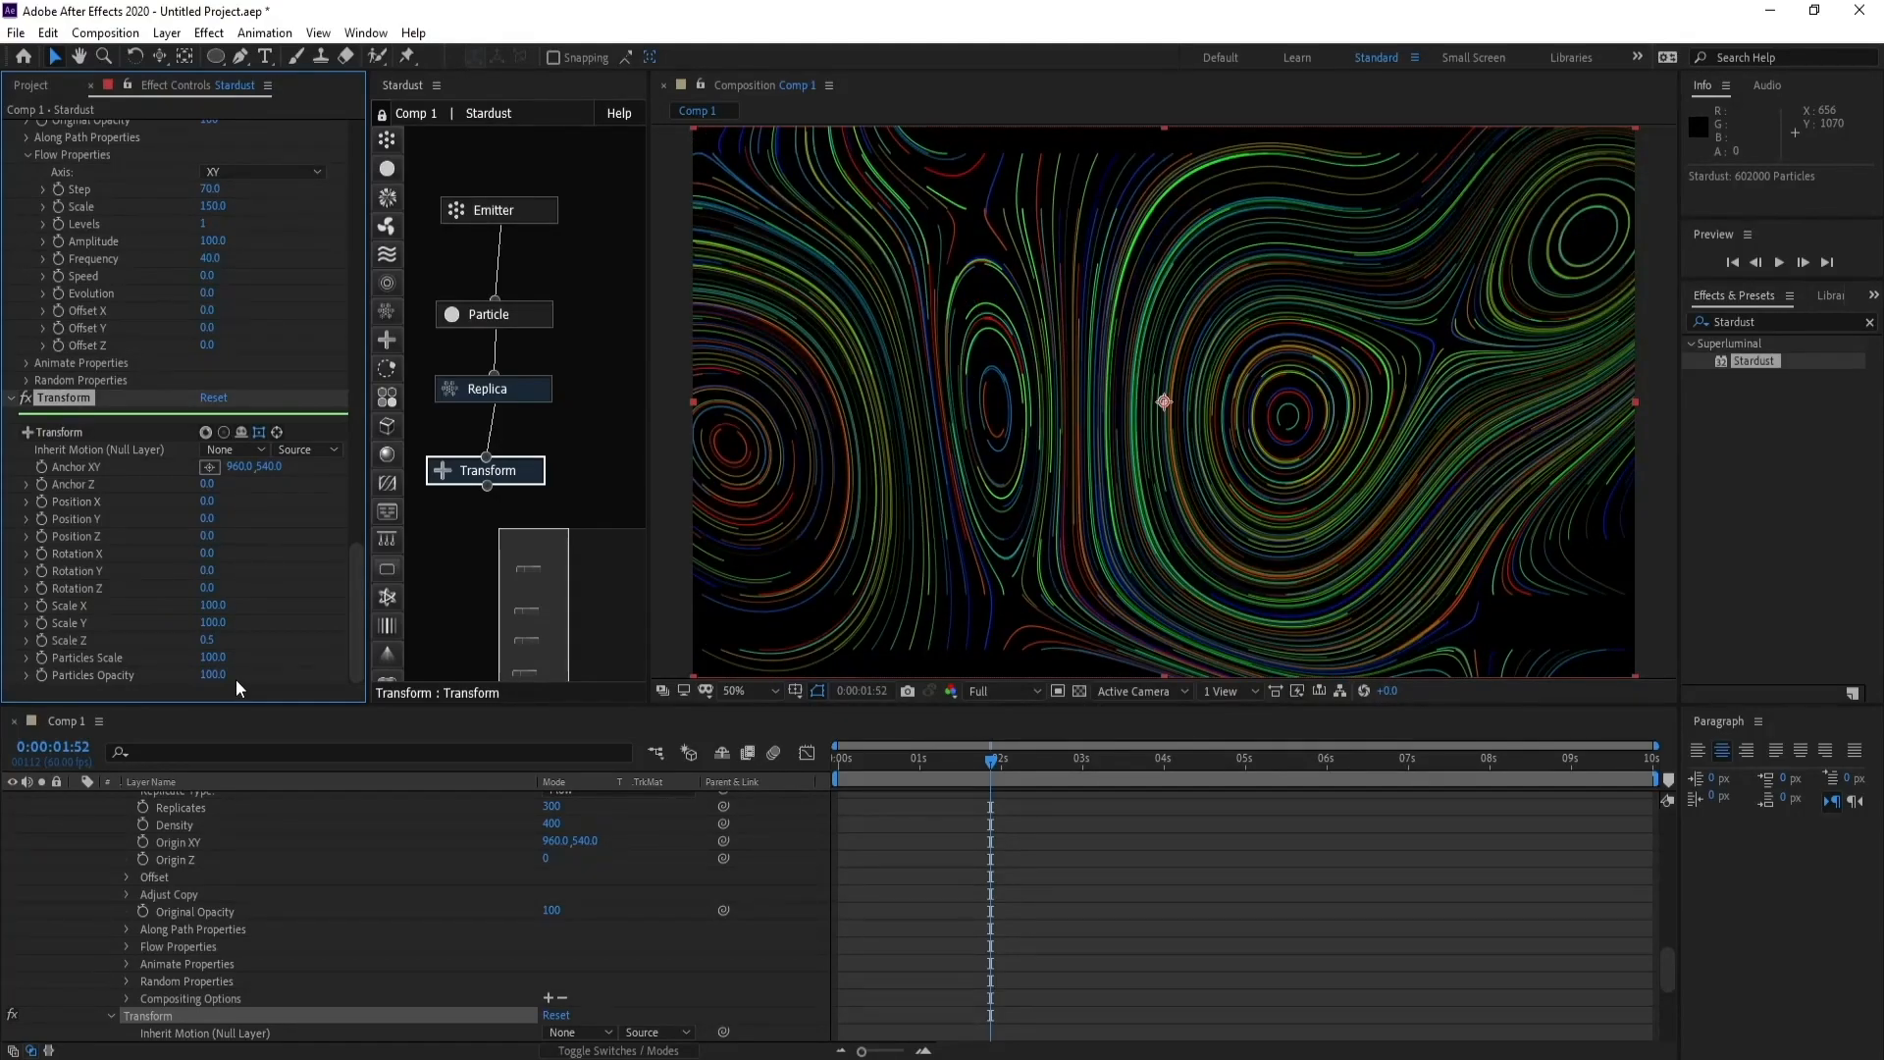
left_click(973, 766)
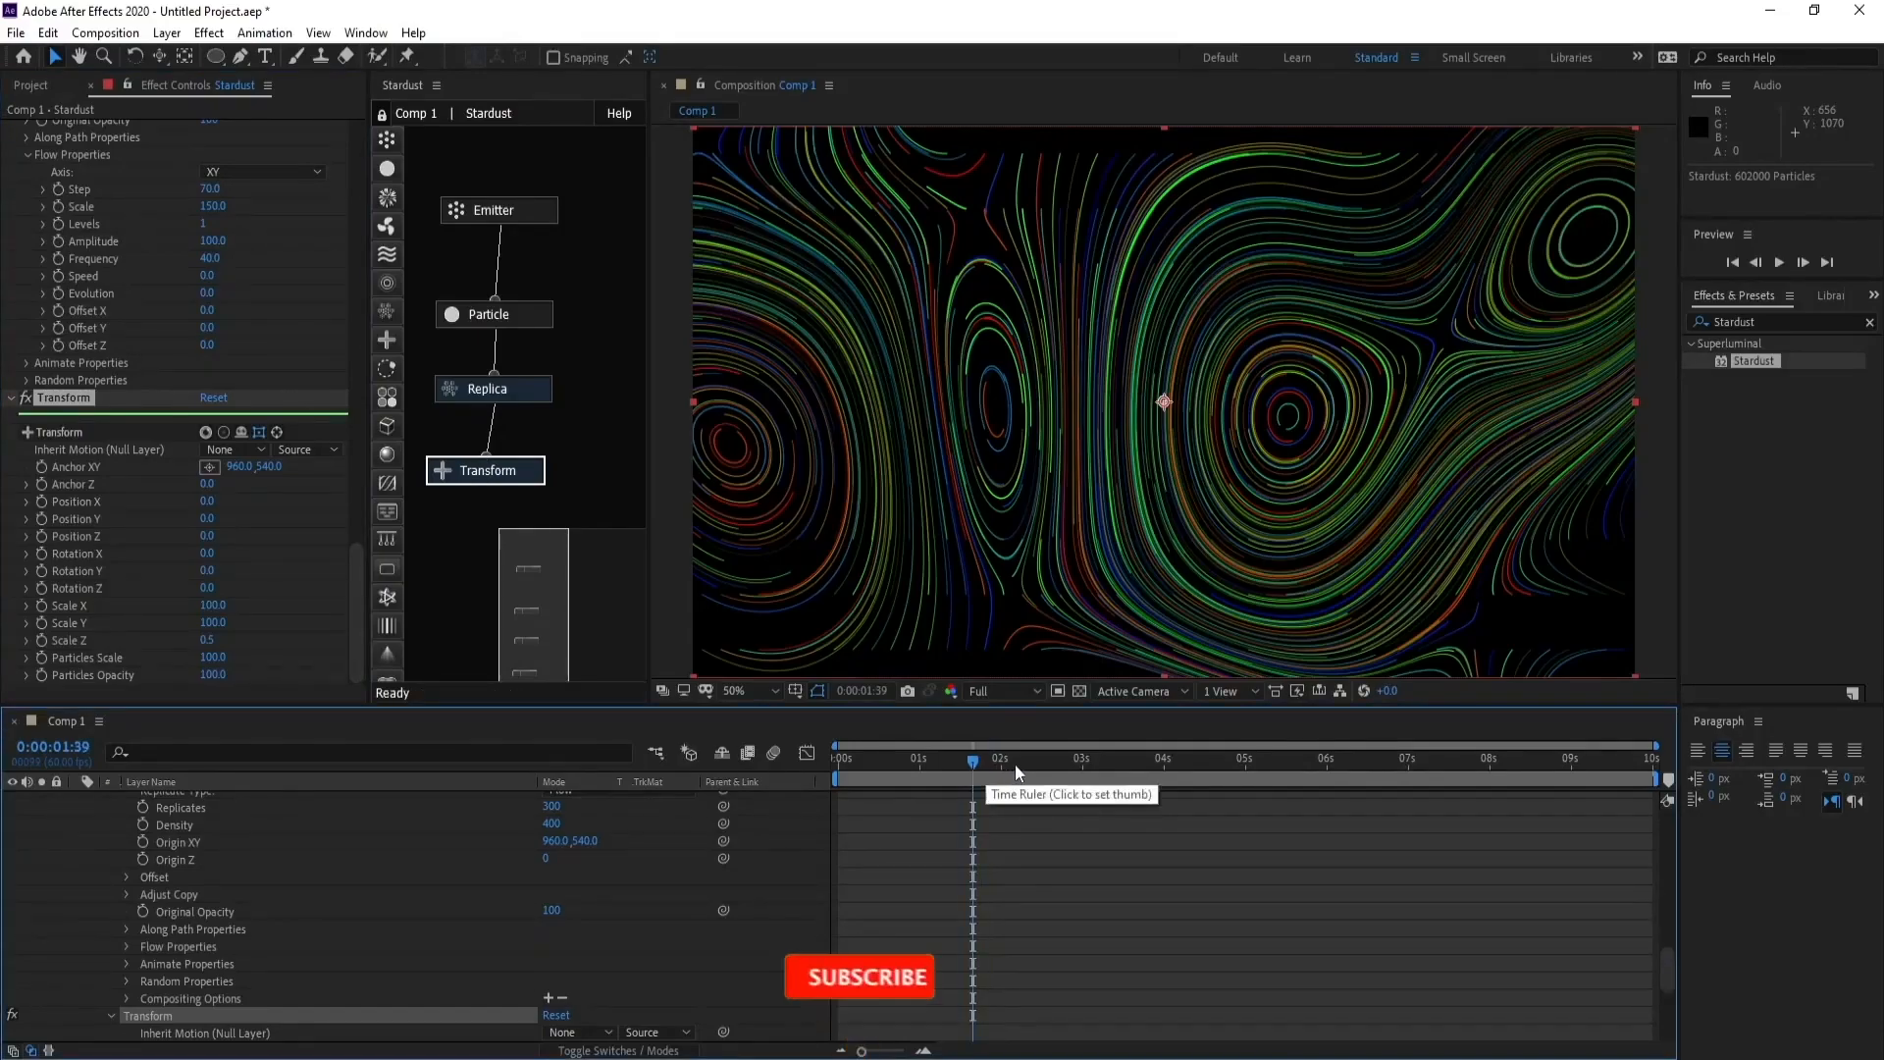
left_click(1016, 765)
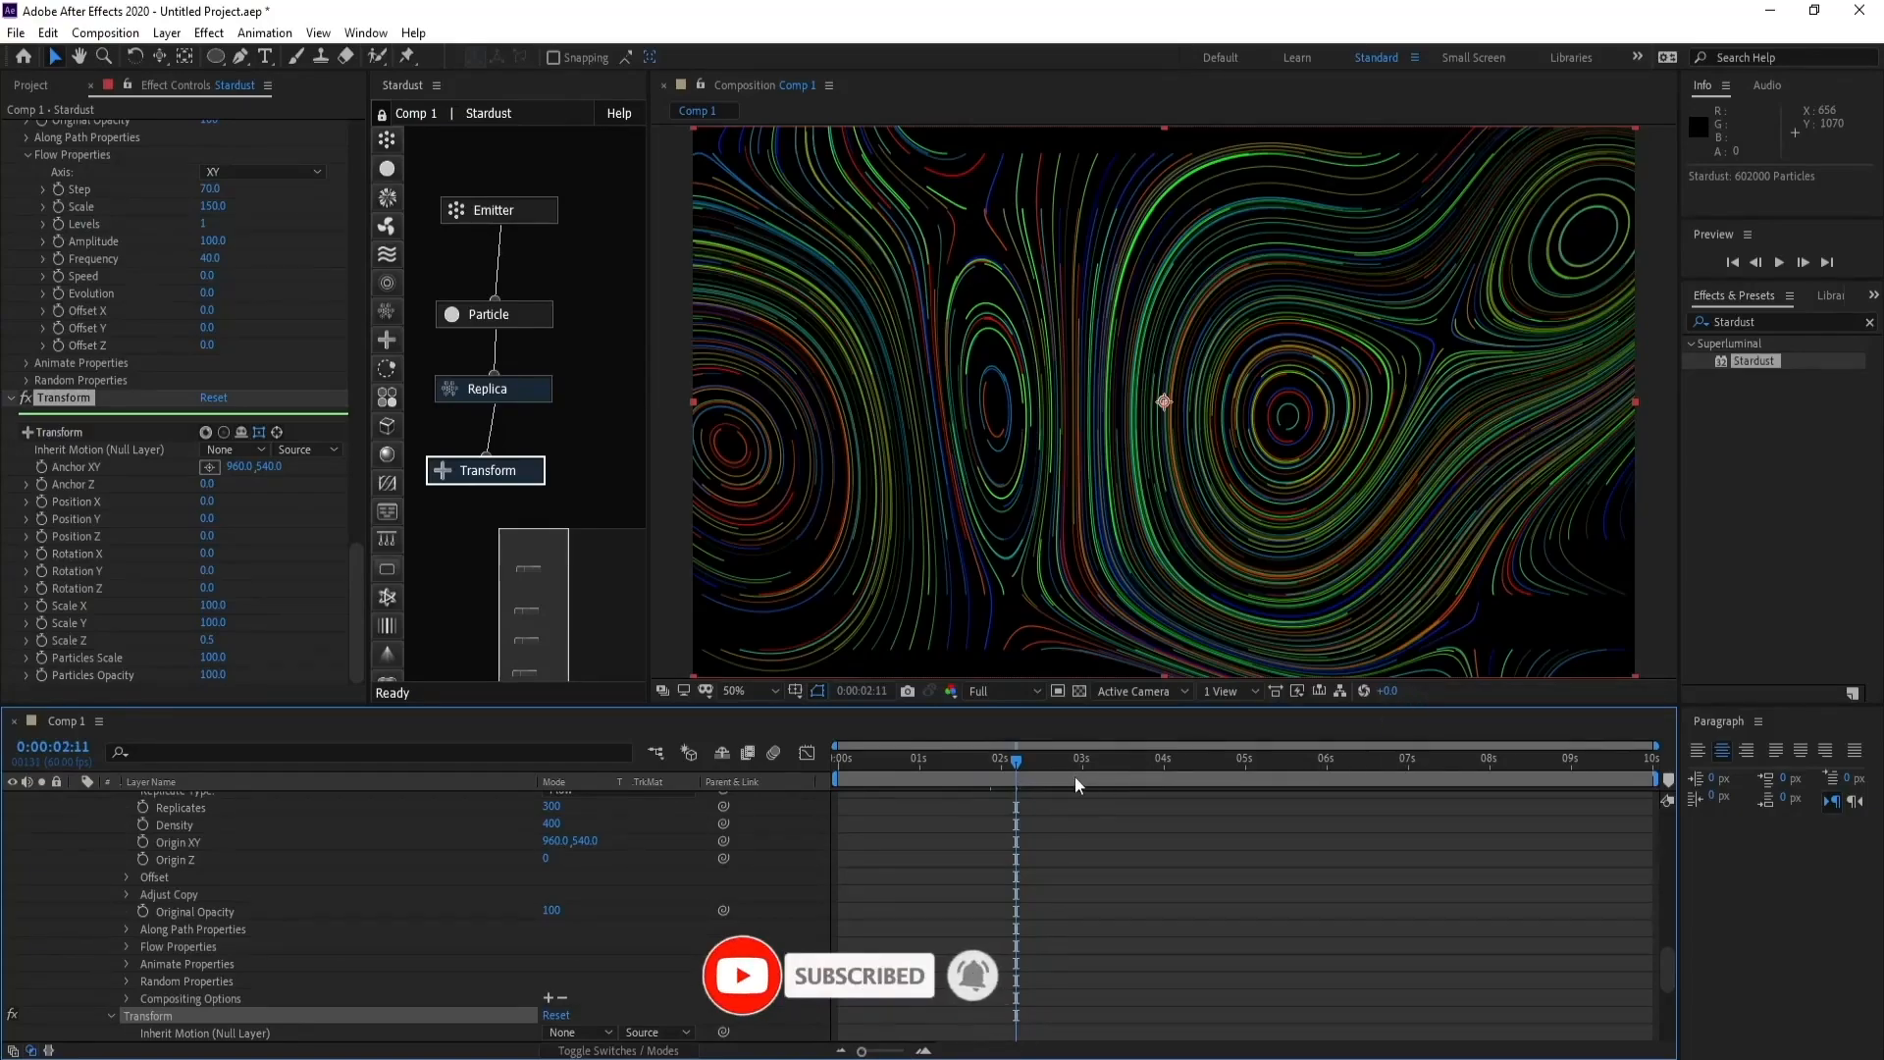
left_click(1045, 766)
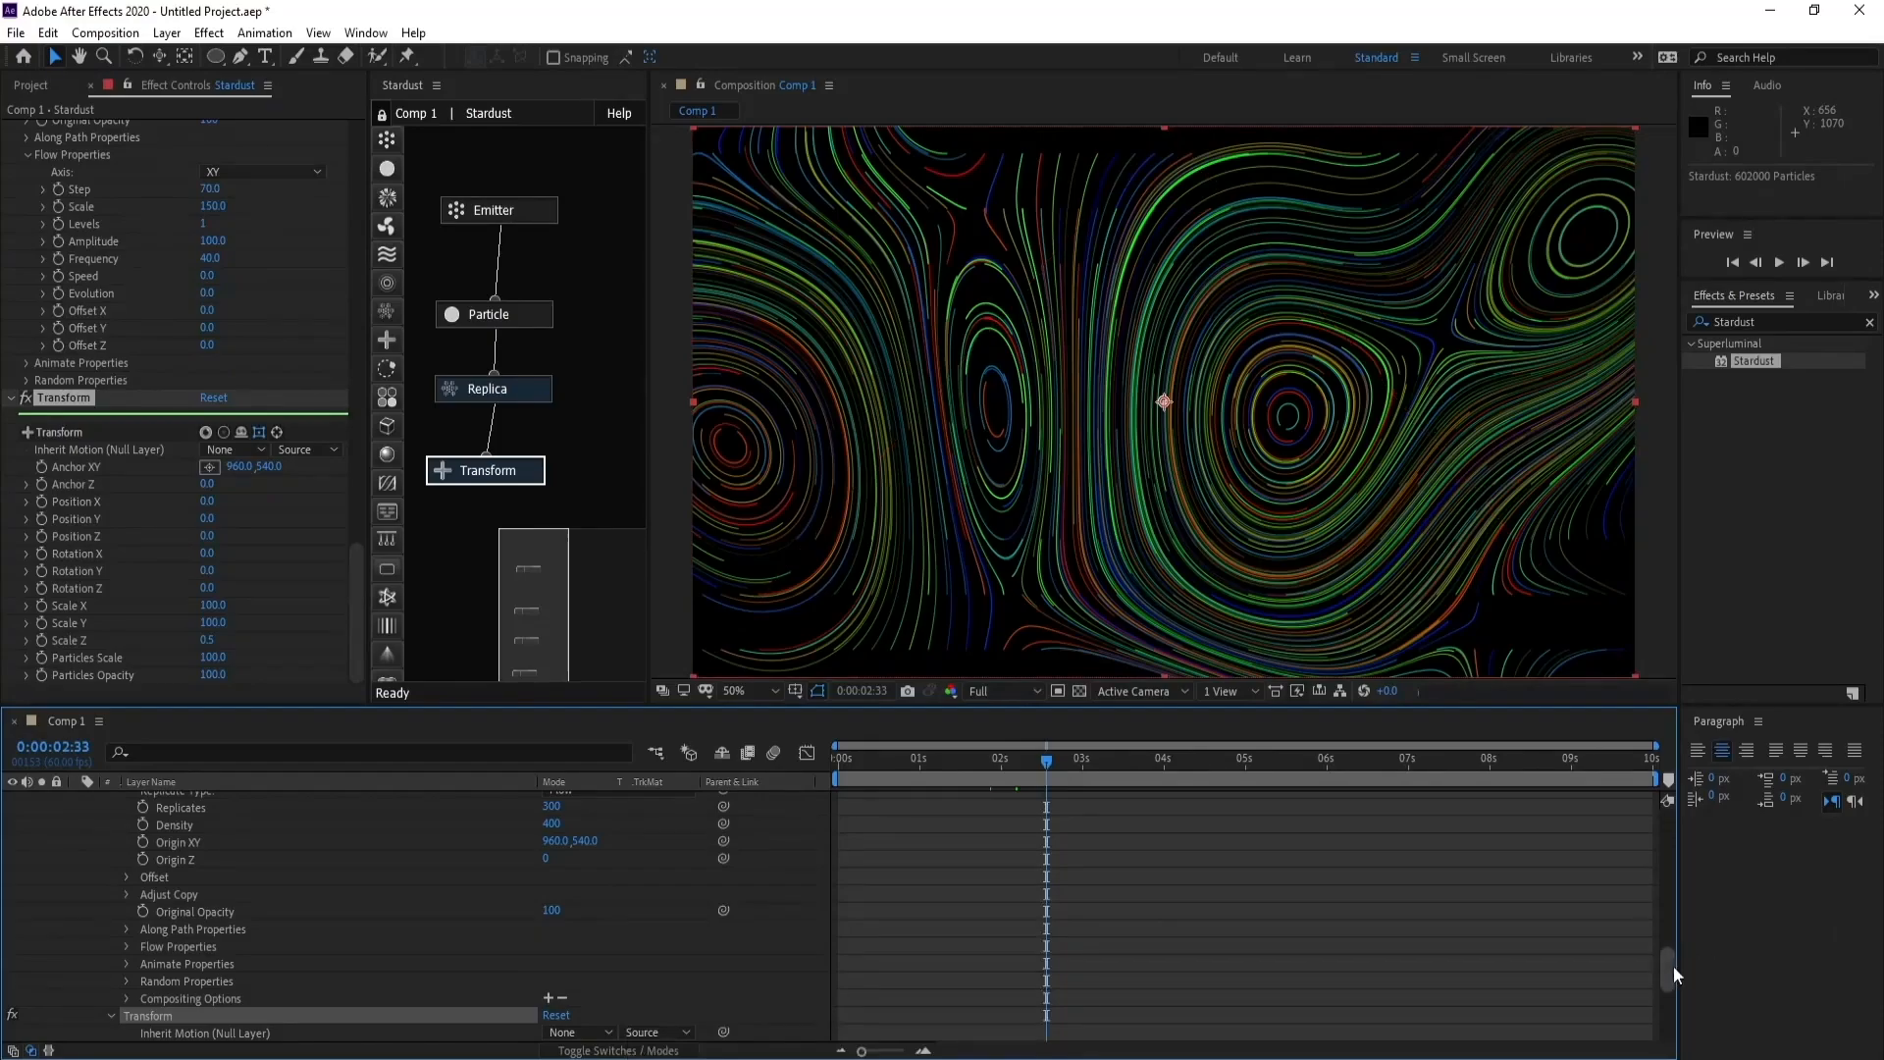
- Collapse the Stardust layer's properties and add a two-node camera with the 50 mm preset to the composition
left_click_drag(1674, 966, 1682, 792)
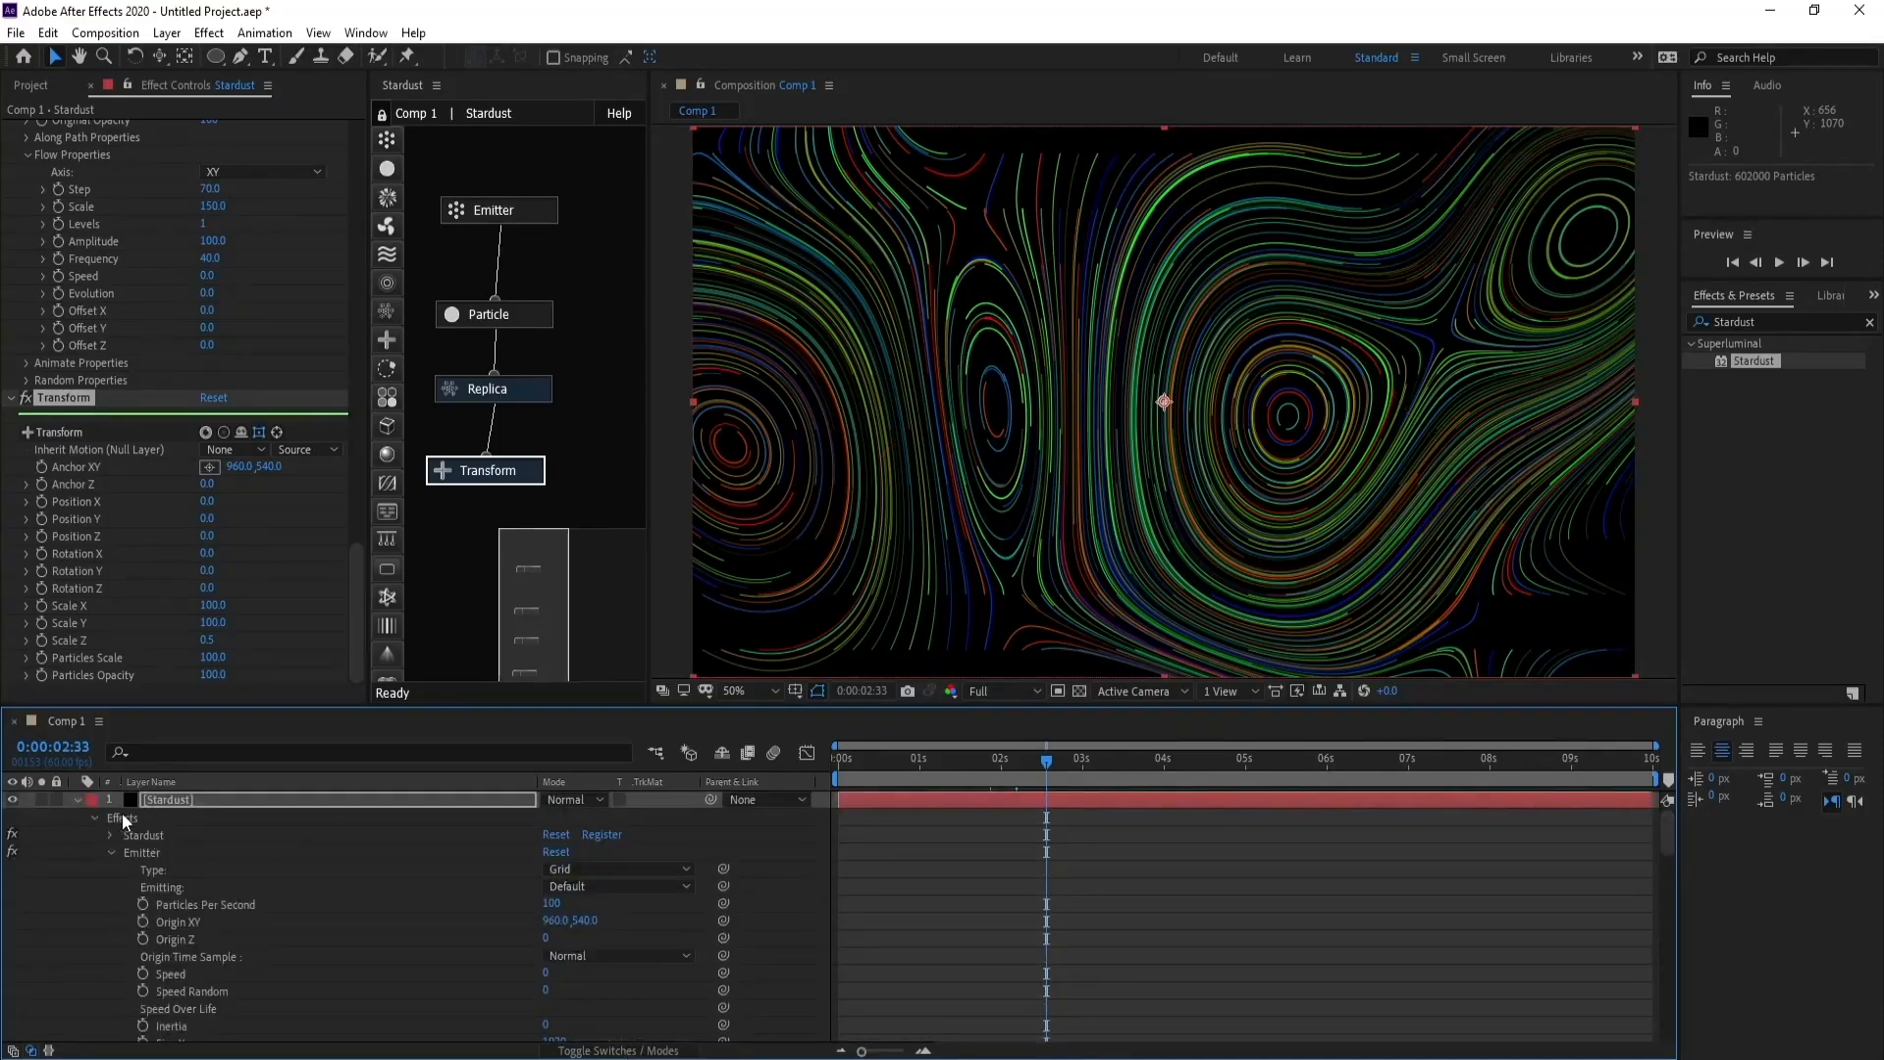
left_click(78, 800)
left_click(181, 801)
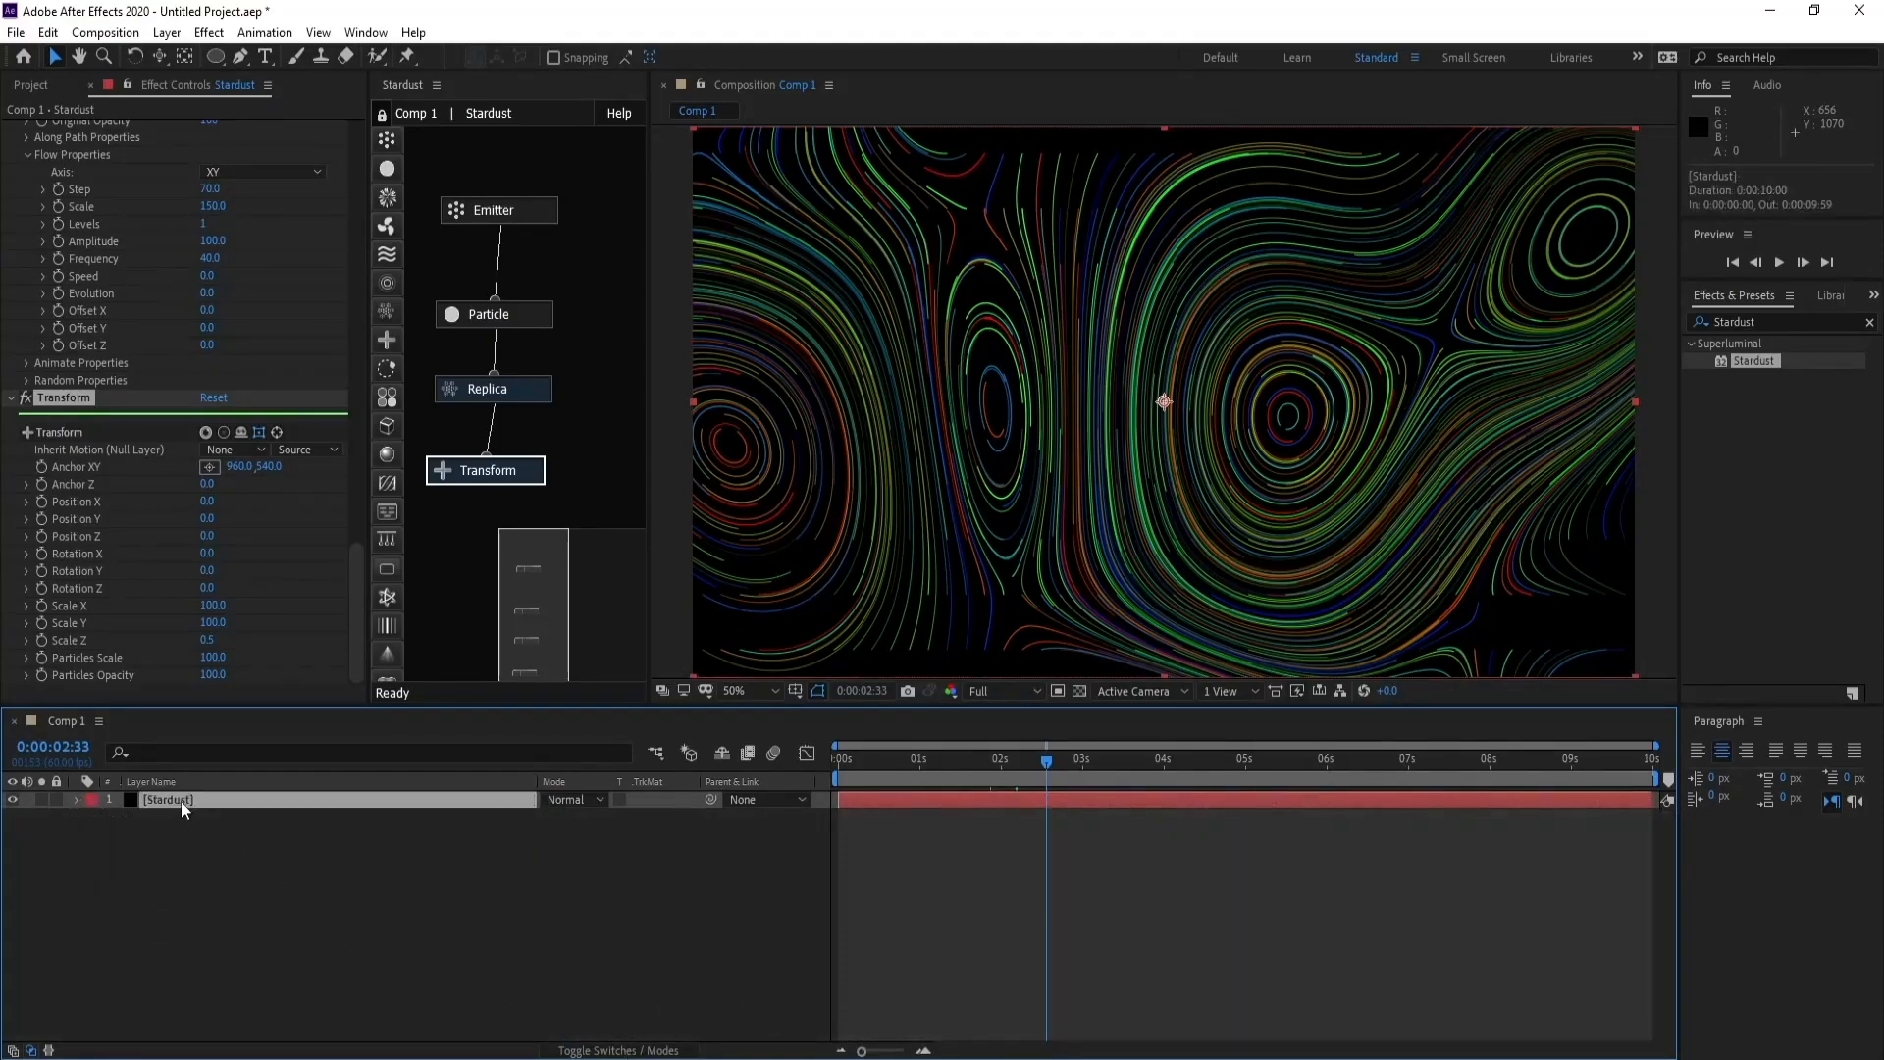
left_click(166, 33)
mouse_move(295, 56)
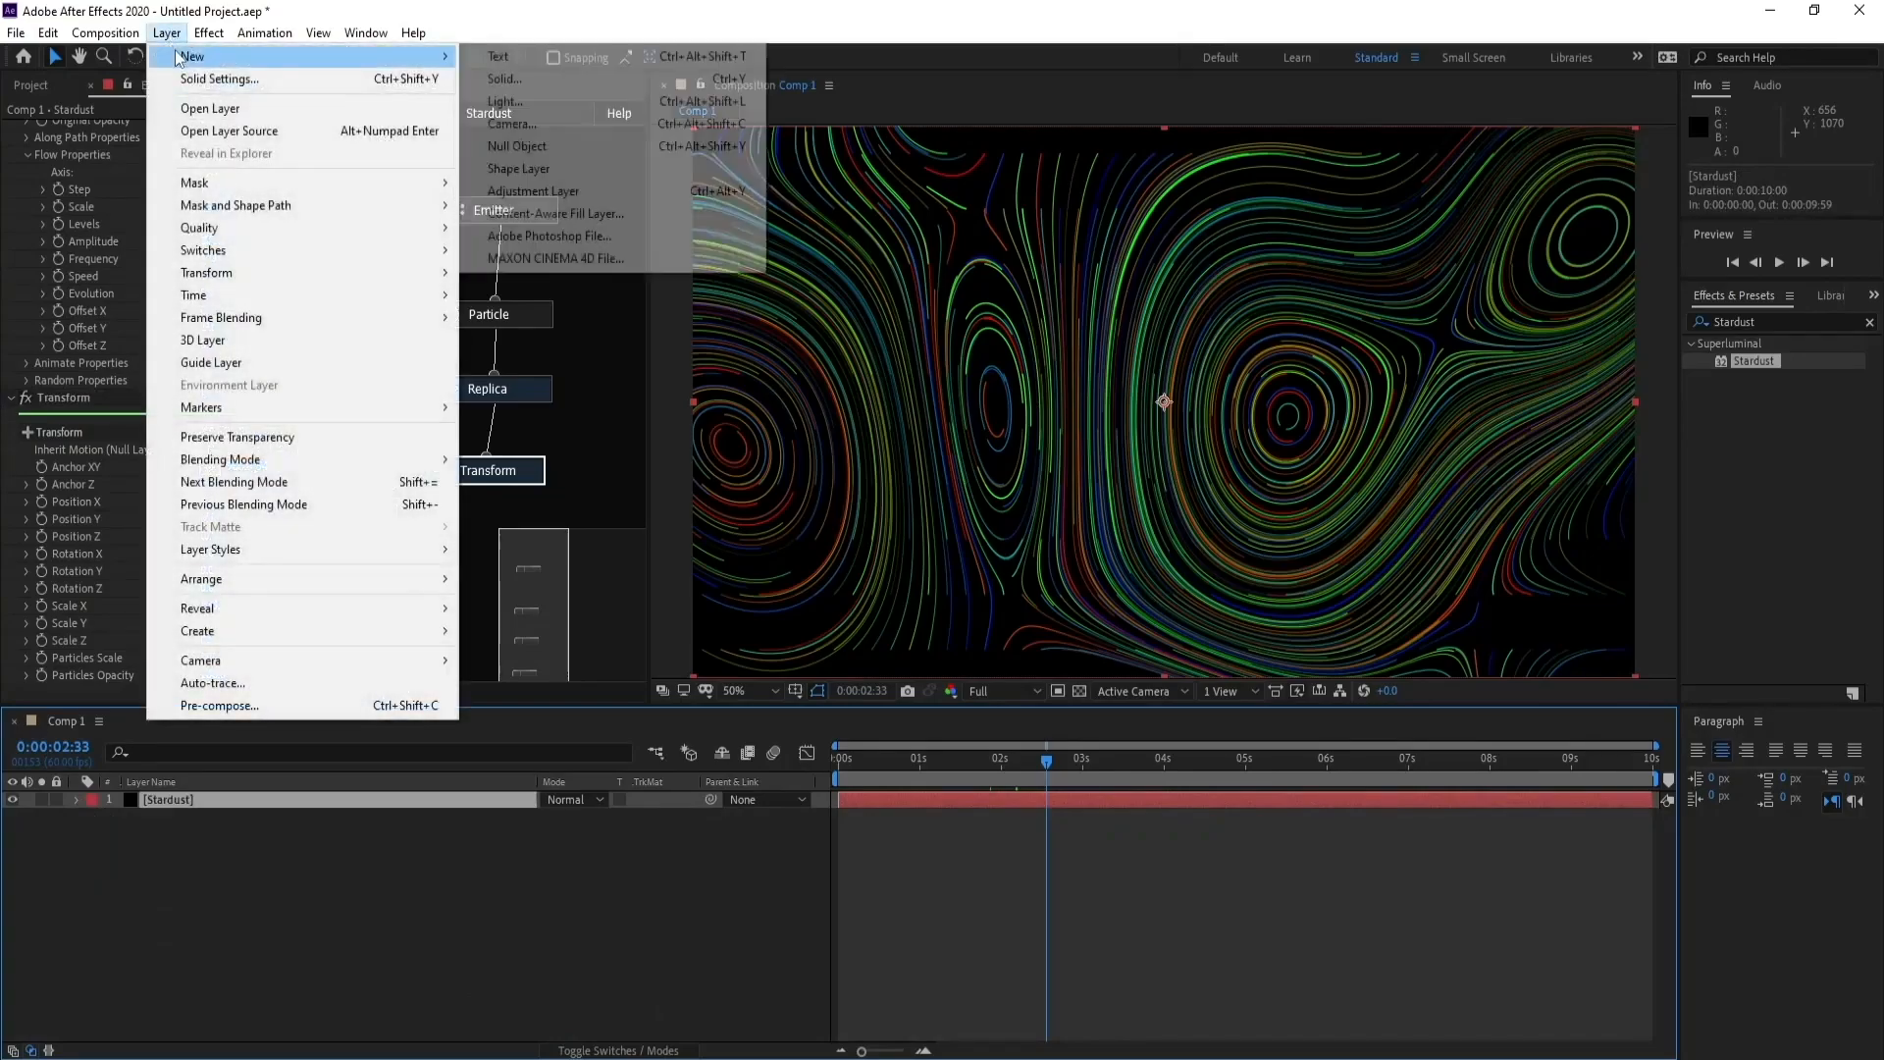
left_click(604, 125)
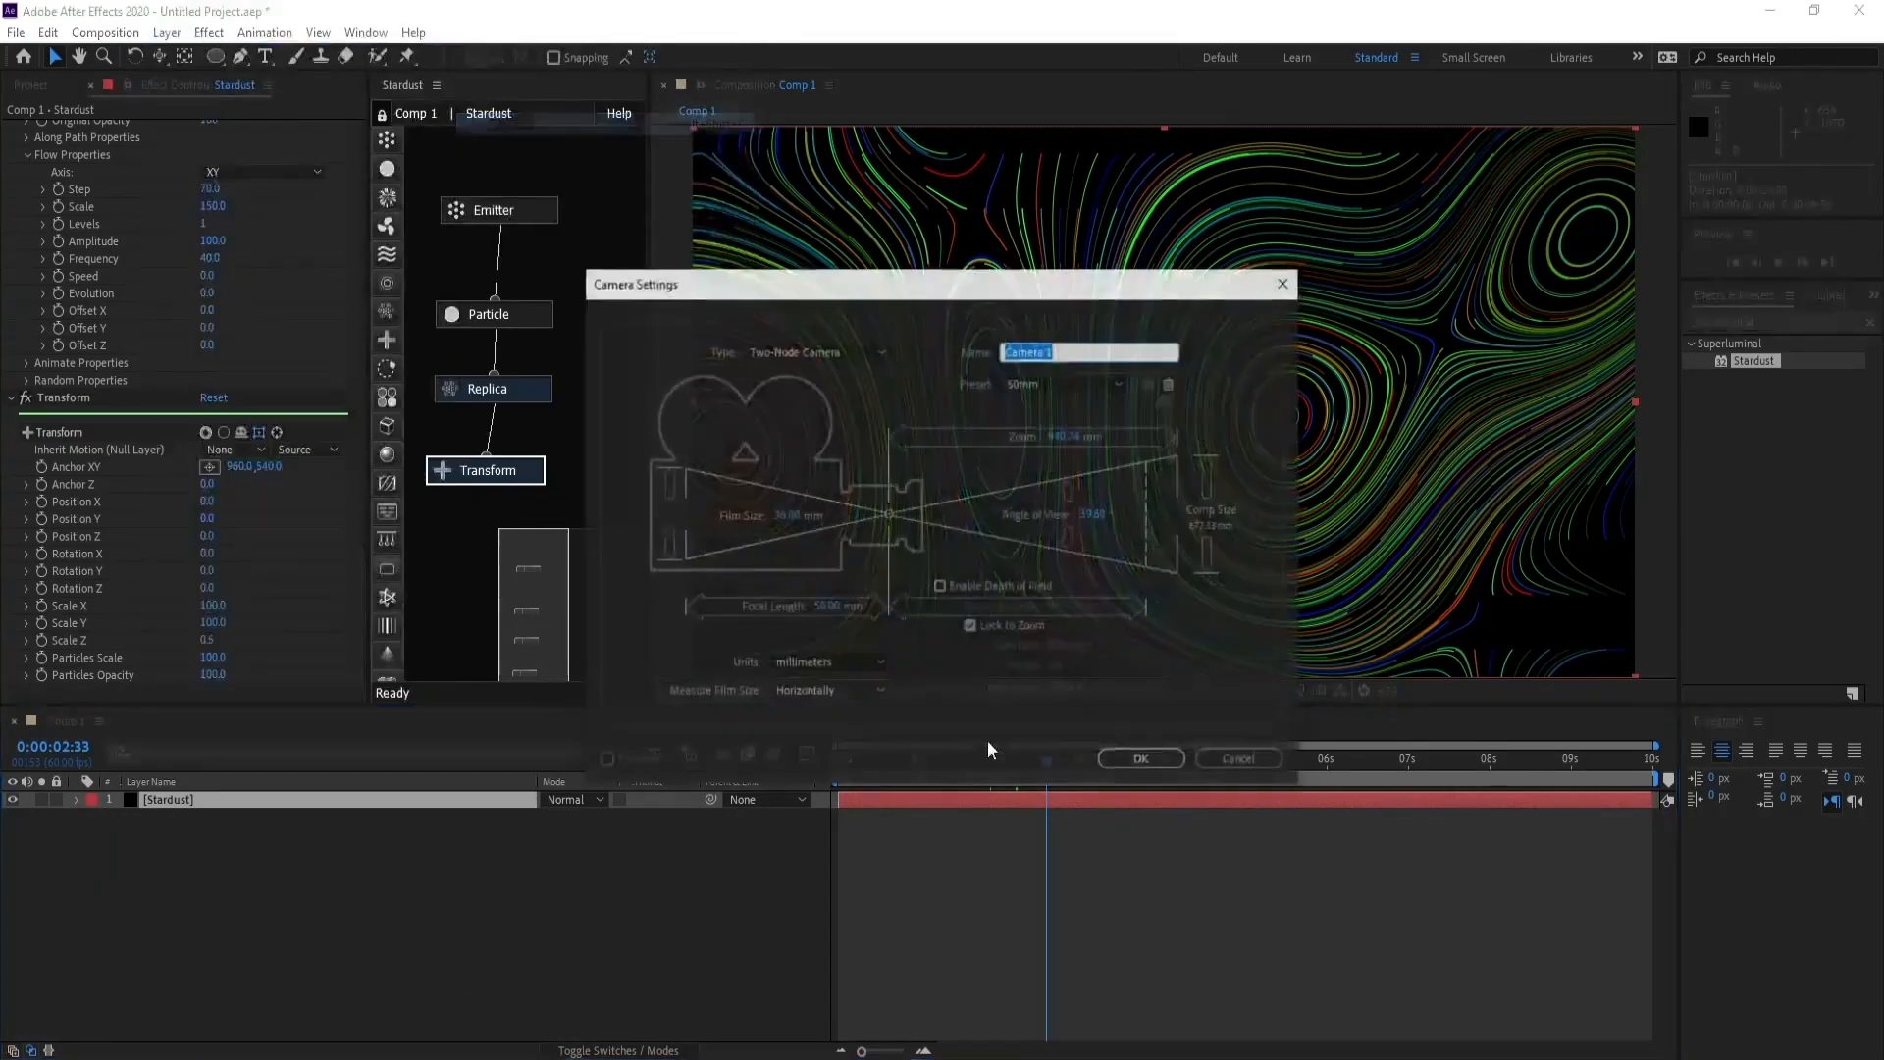
left_click(1144, 761)
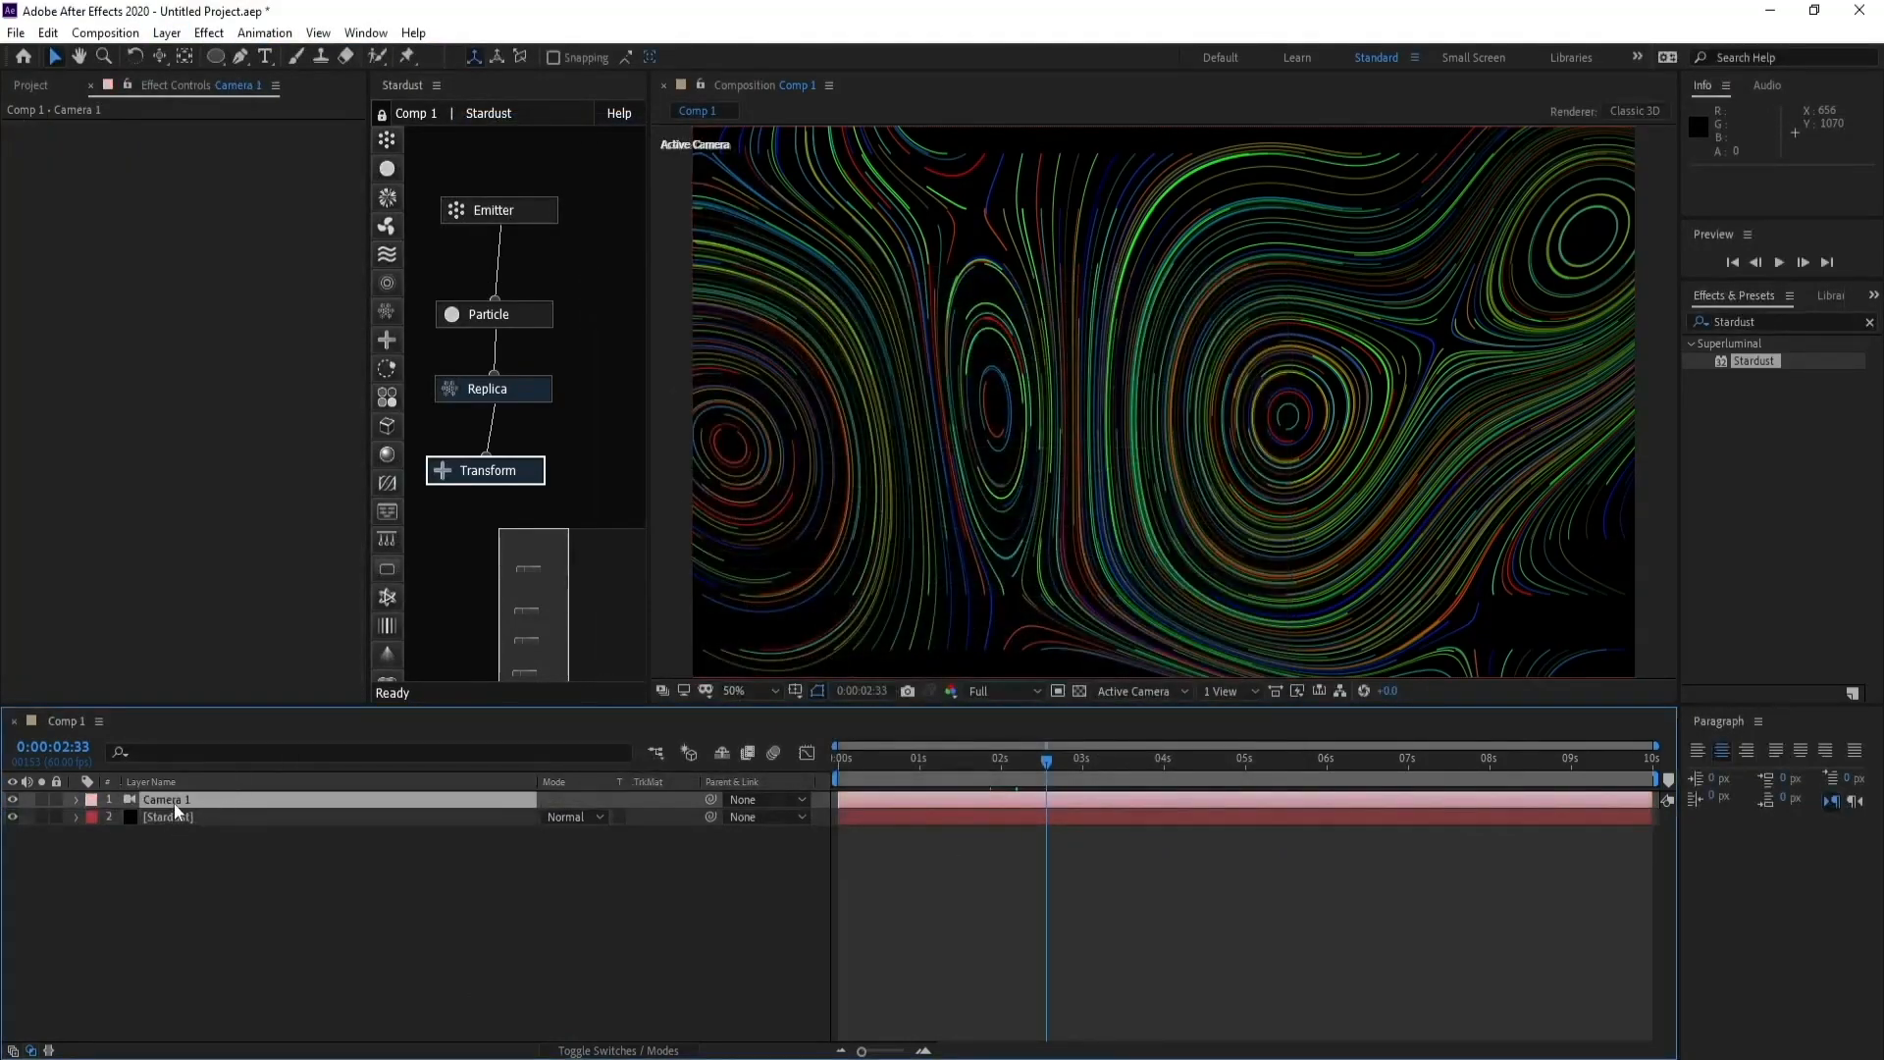
- Lower the Replica node's density to 50
left_click(495, 390)
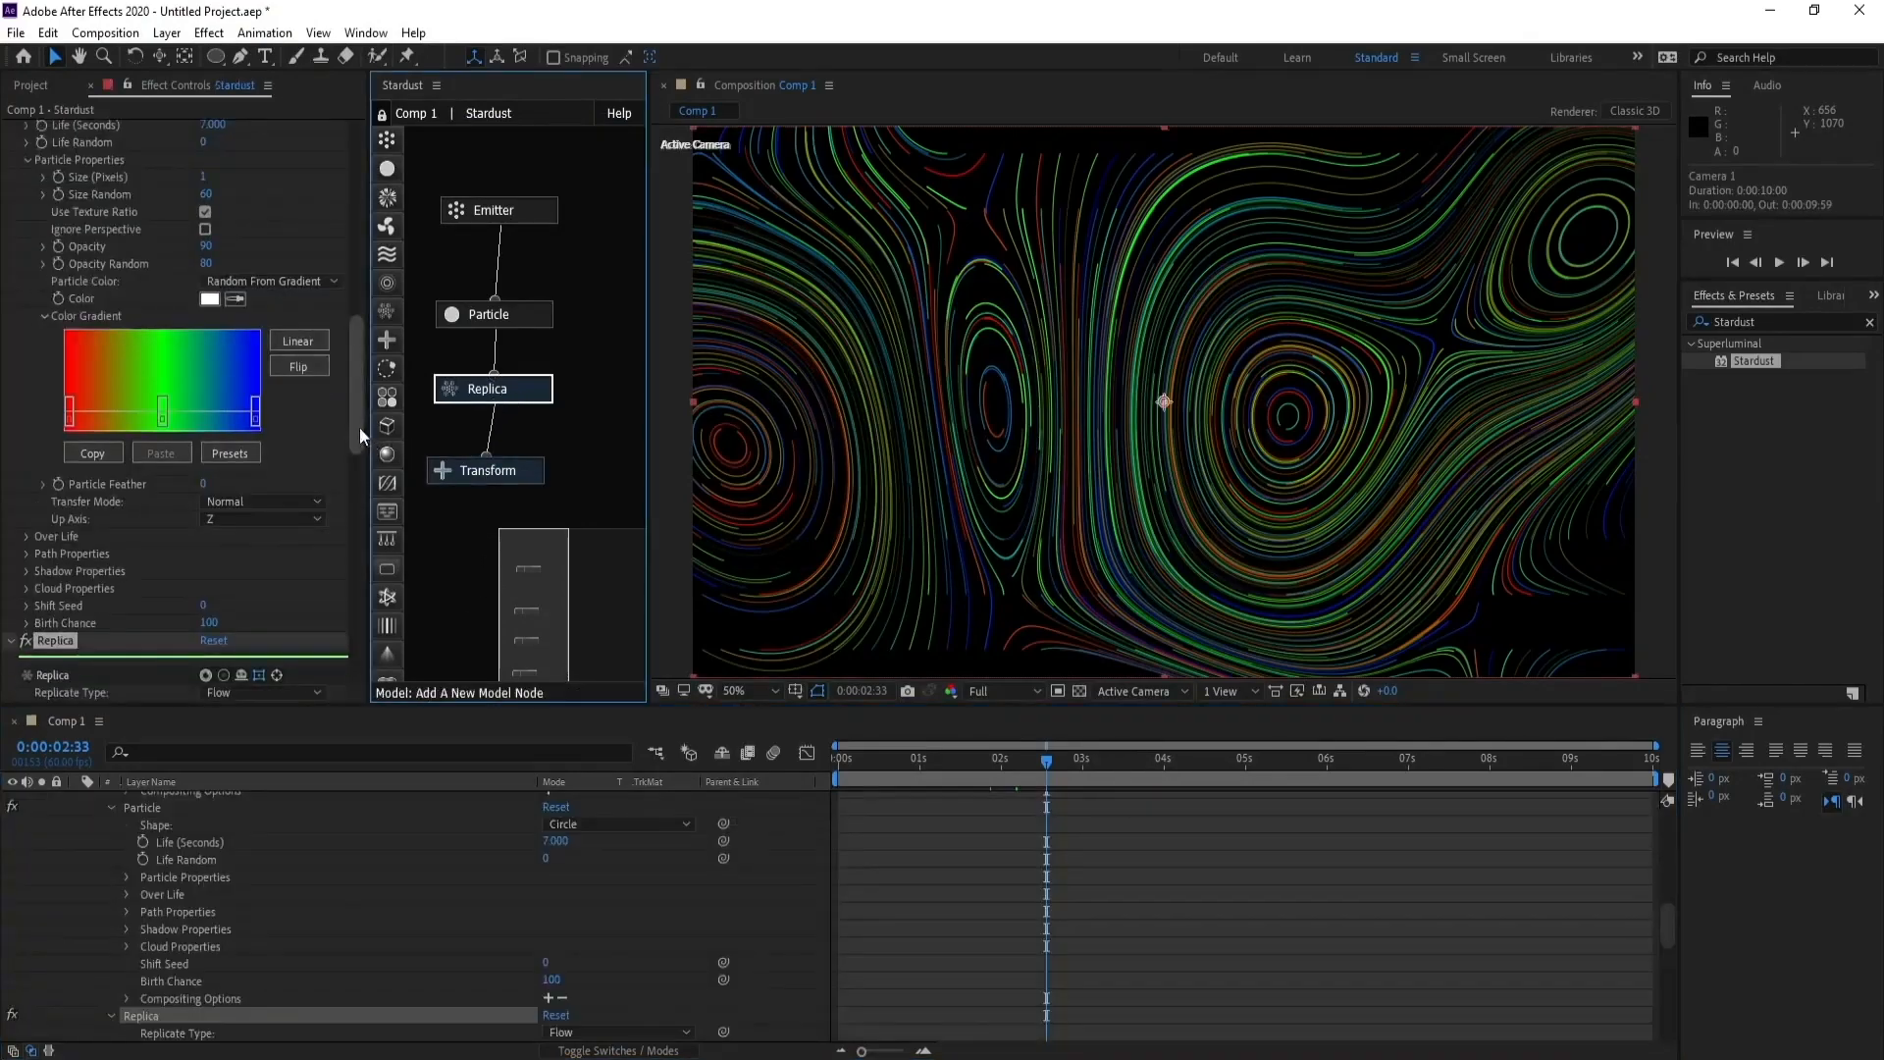
left_click_drag(355, 410, 363, 498)
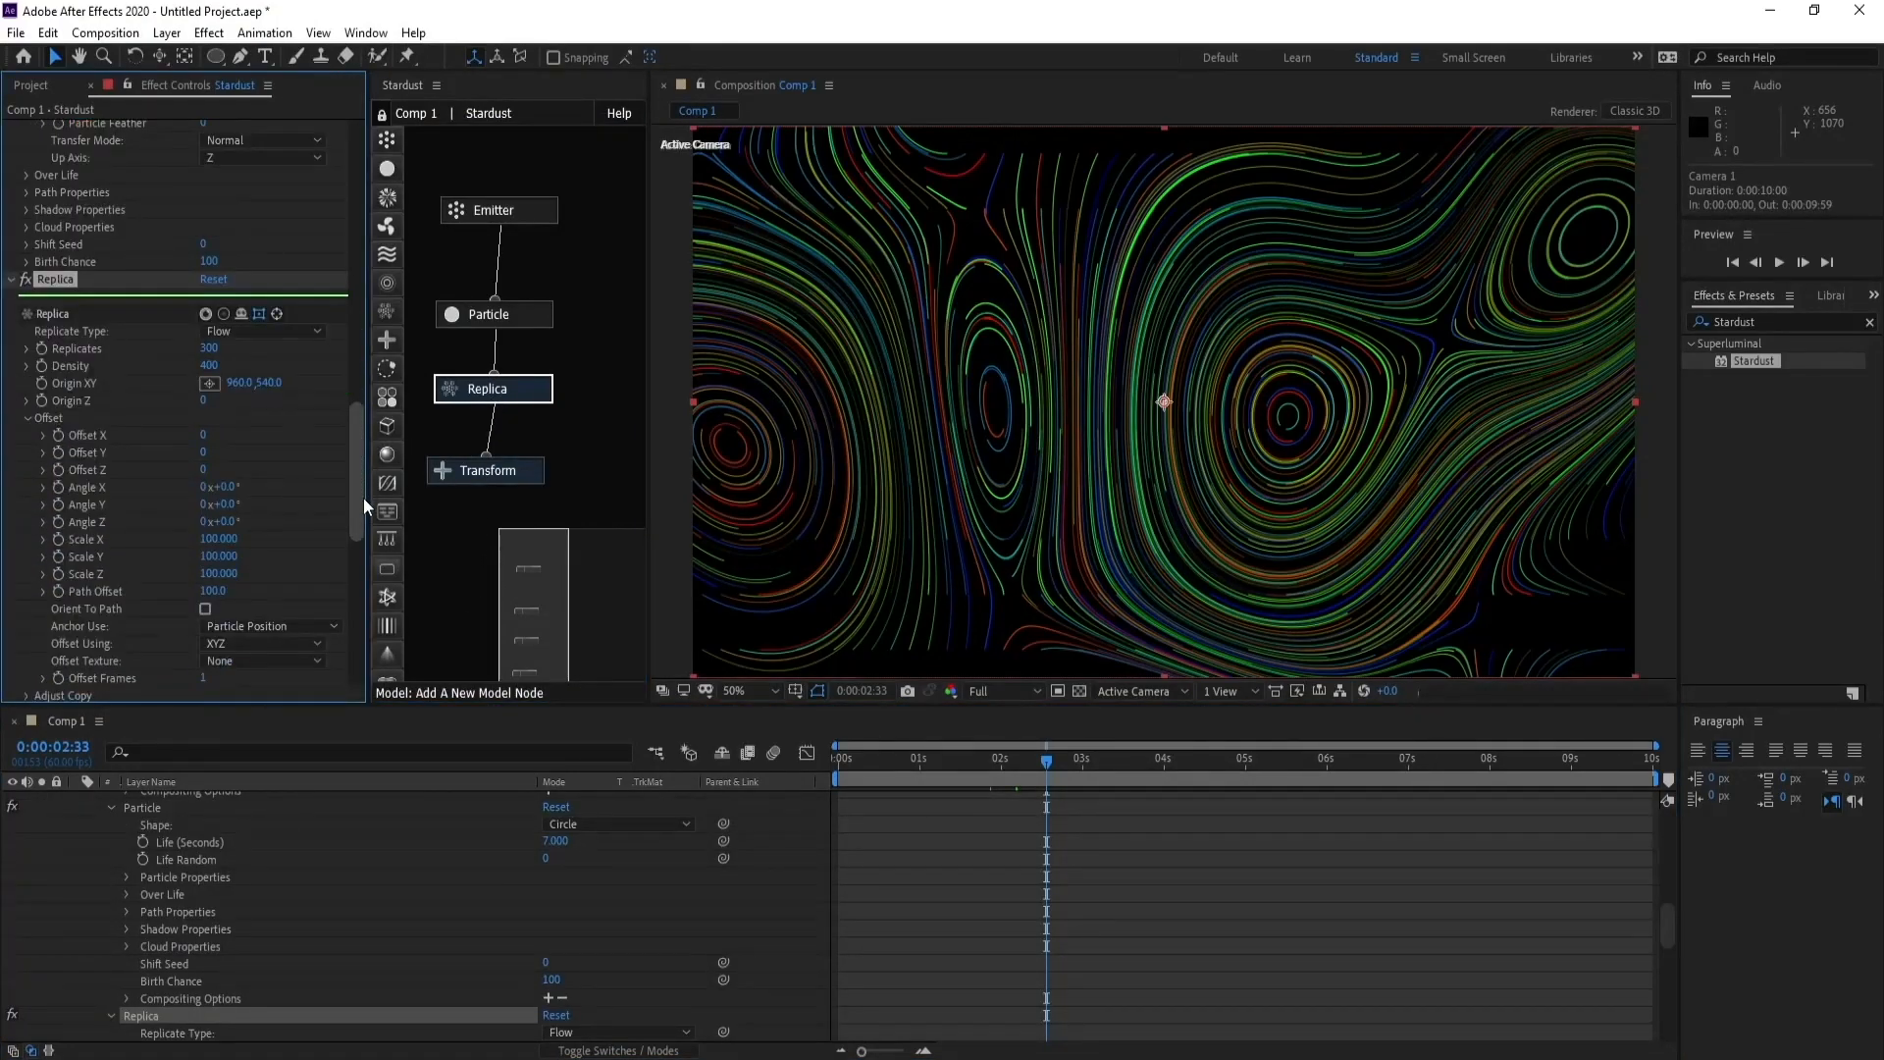
left_click(210, 365)
type("50")
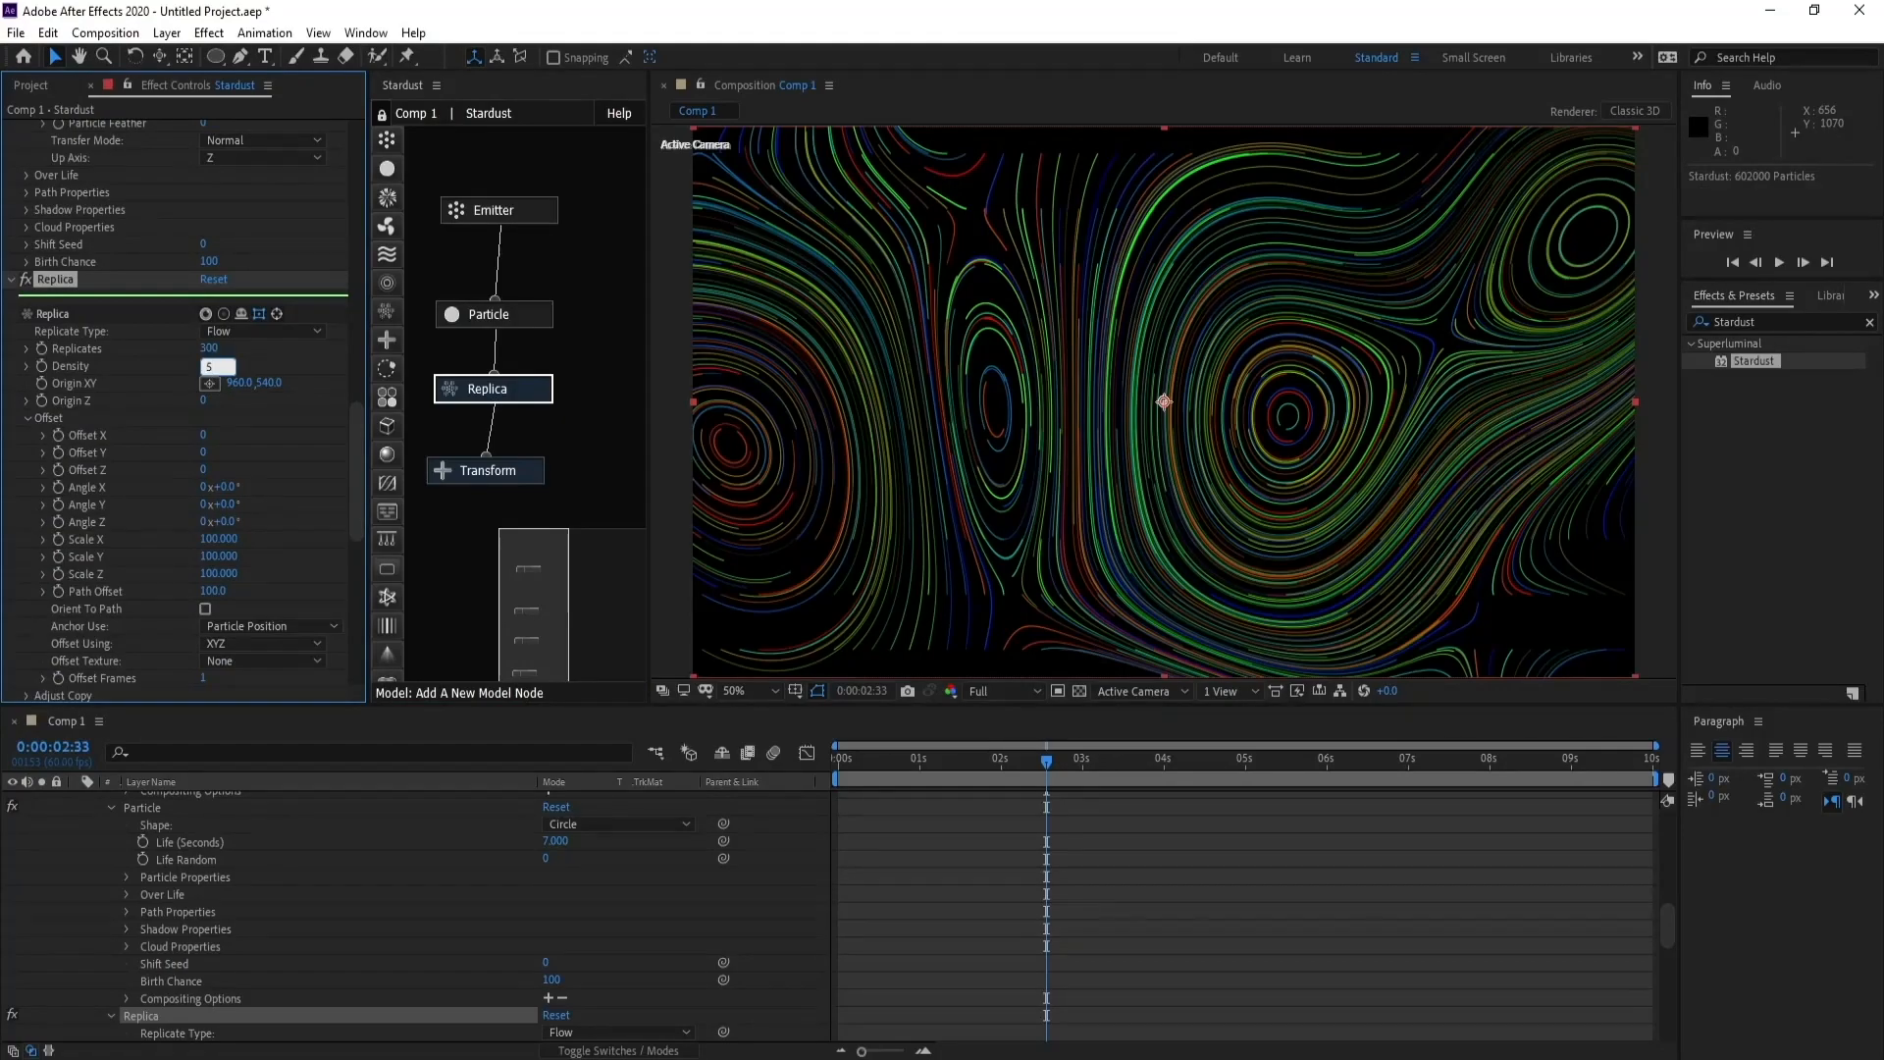
key("Return")
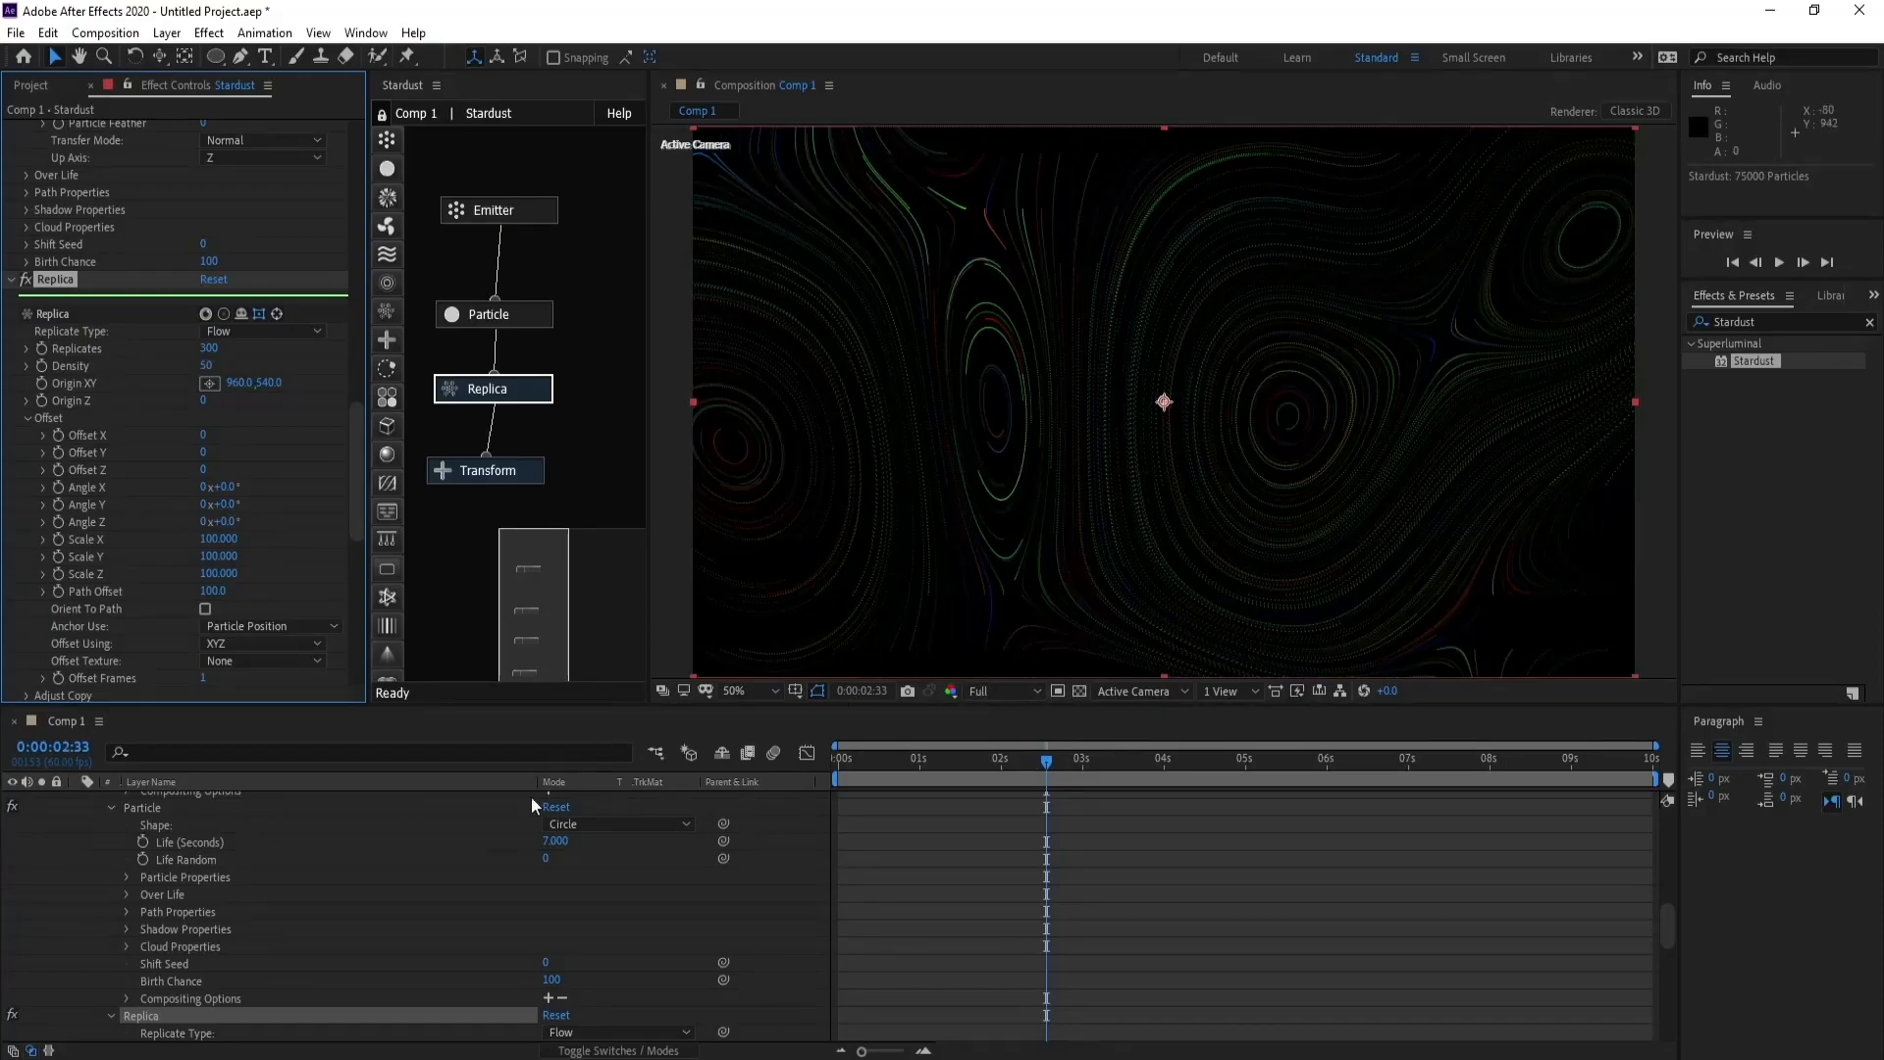
- Select Camera 1, shift its view slightly across the flow lines and tilt it
left_click_drag(1667, 918, 1658, 797)
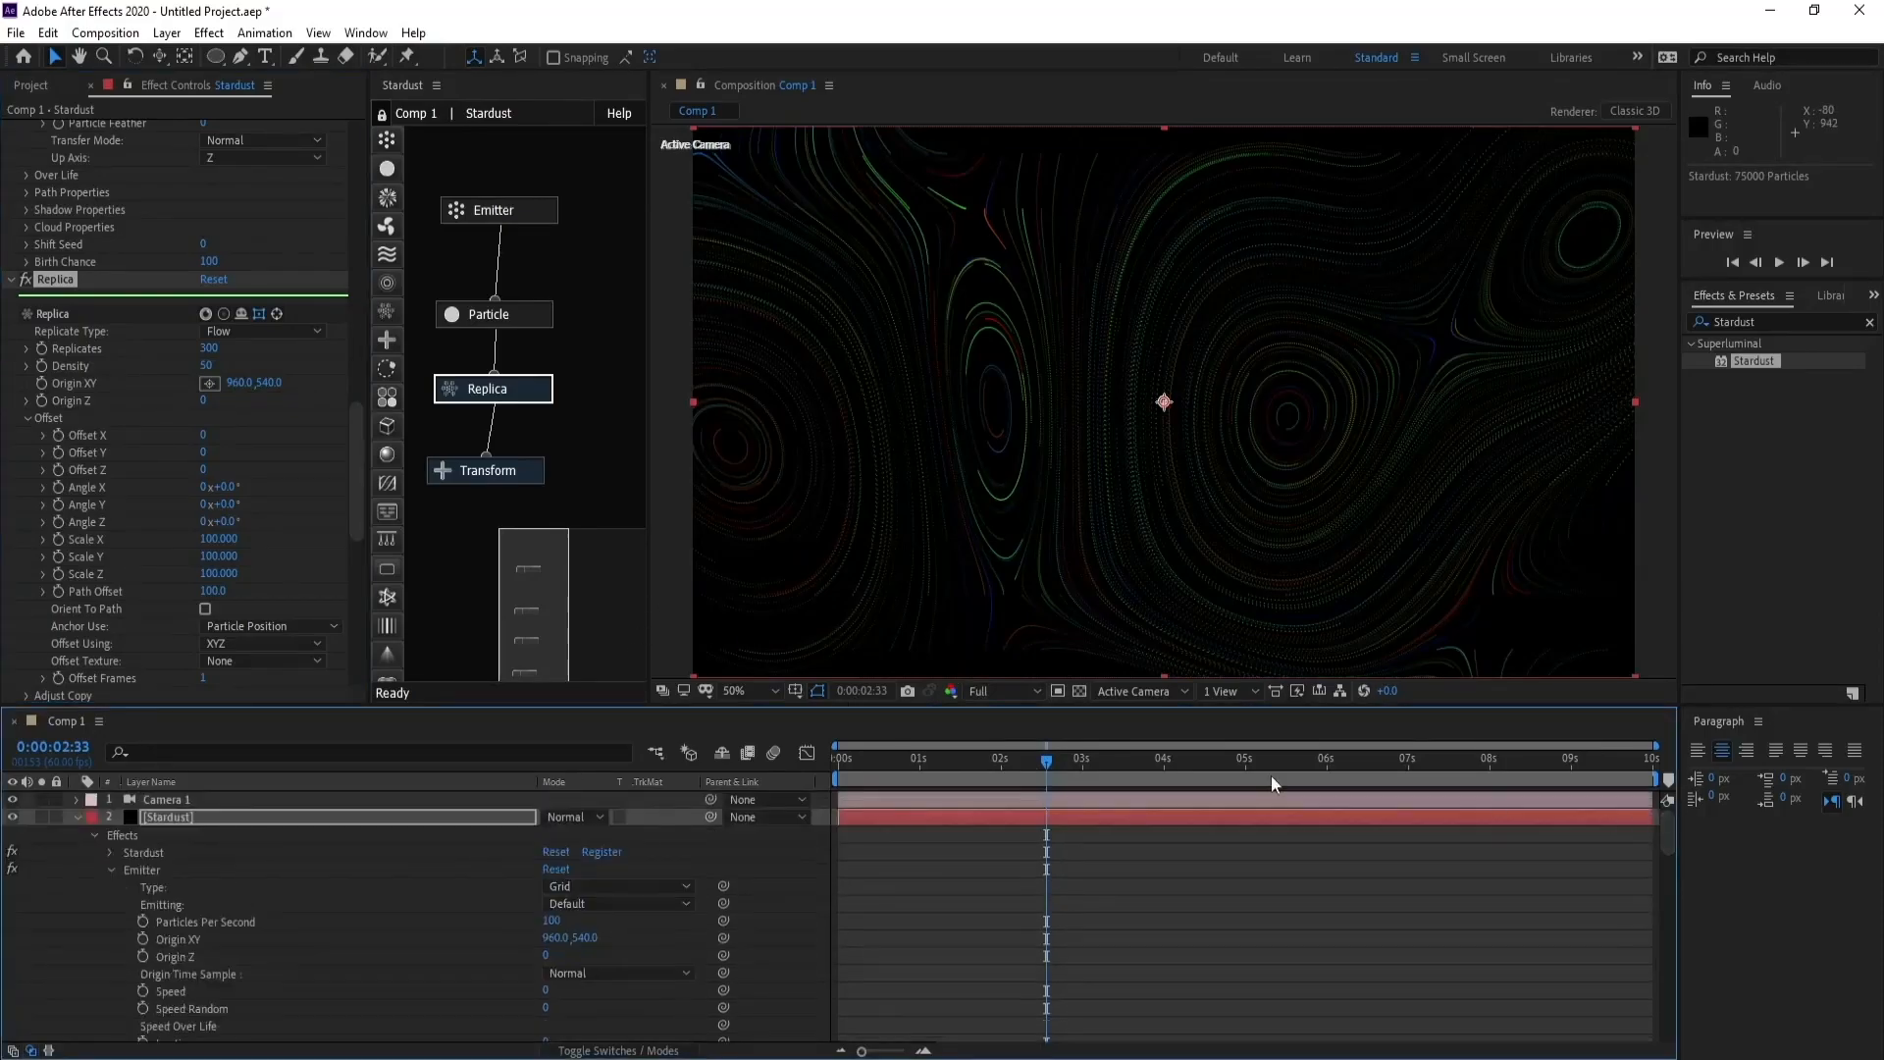
left_click(232, 799)
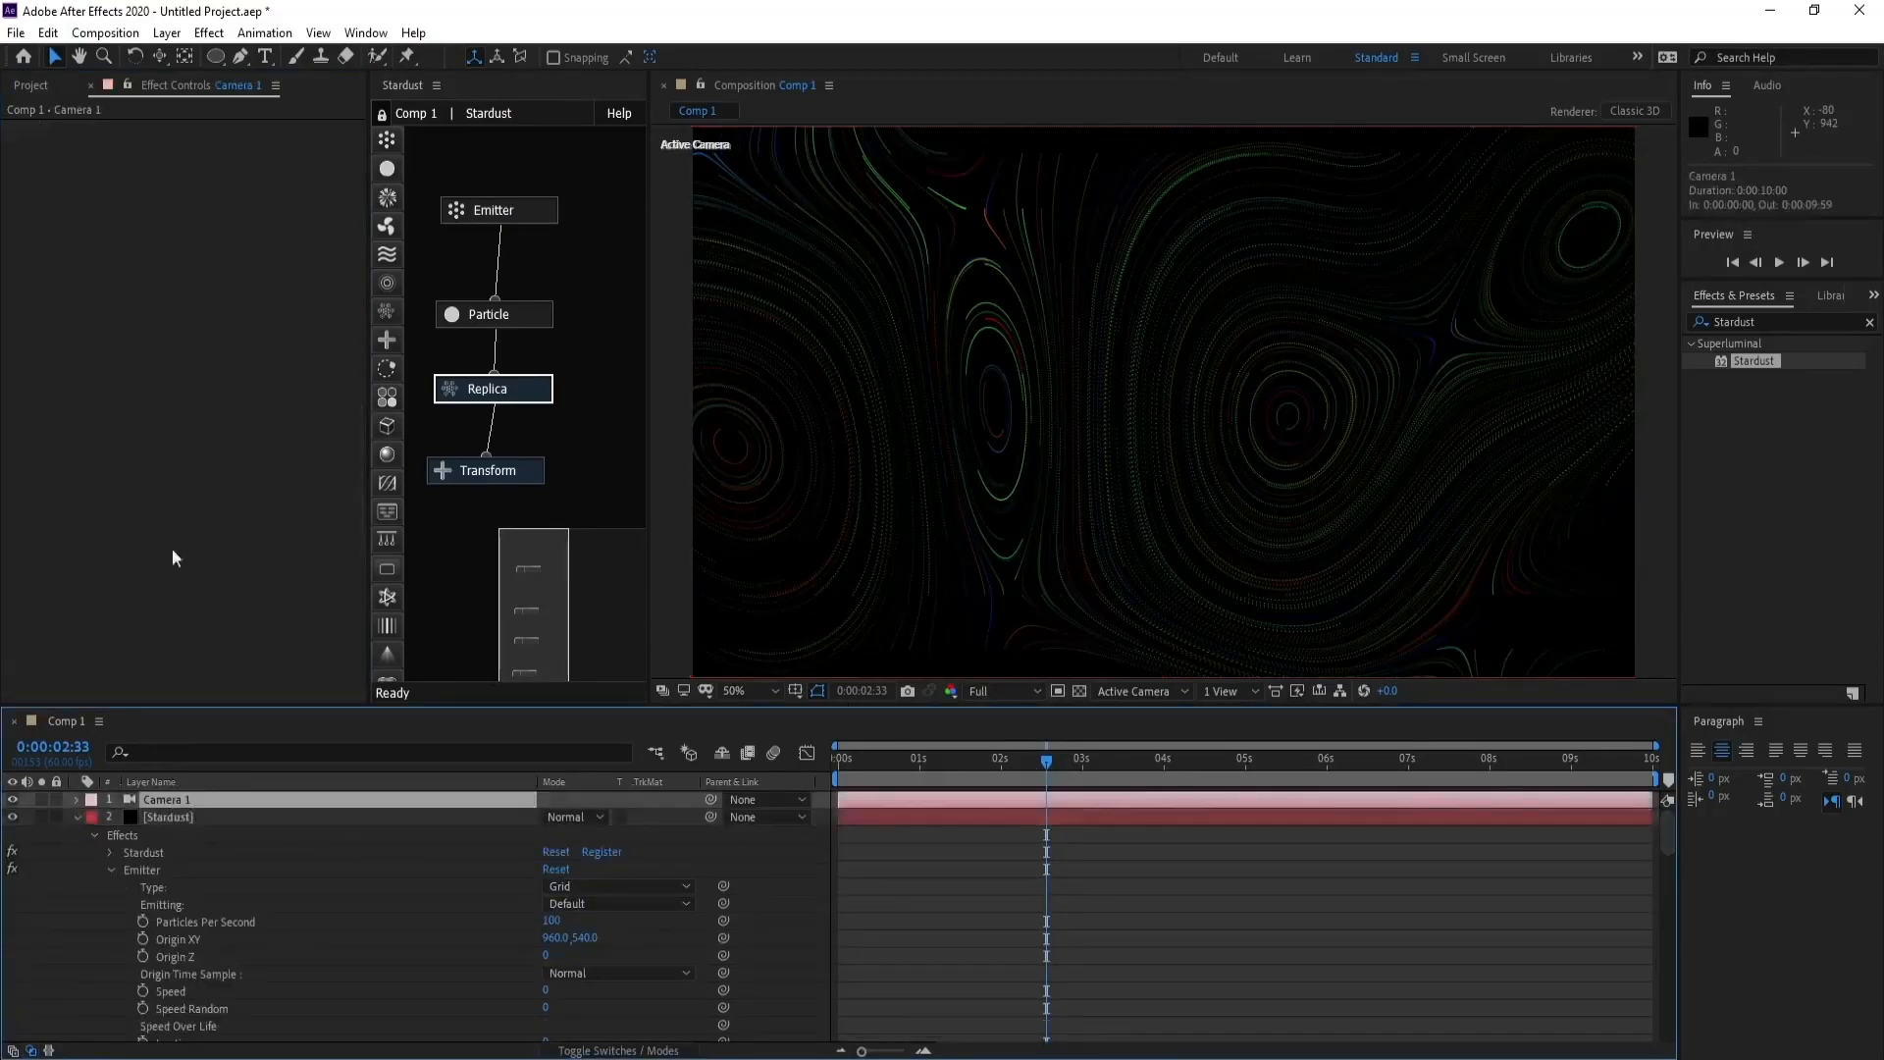
left_click(159, 56)
left_click_drag(1149, 442, 1138, 459)
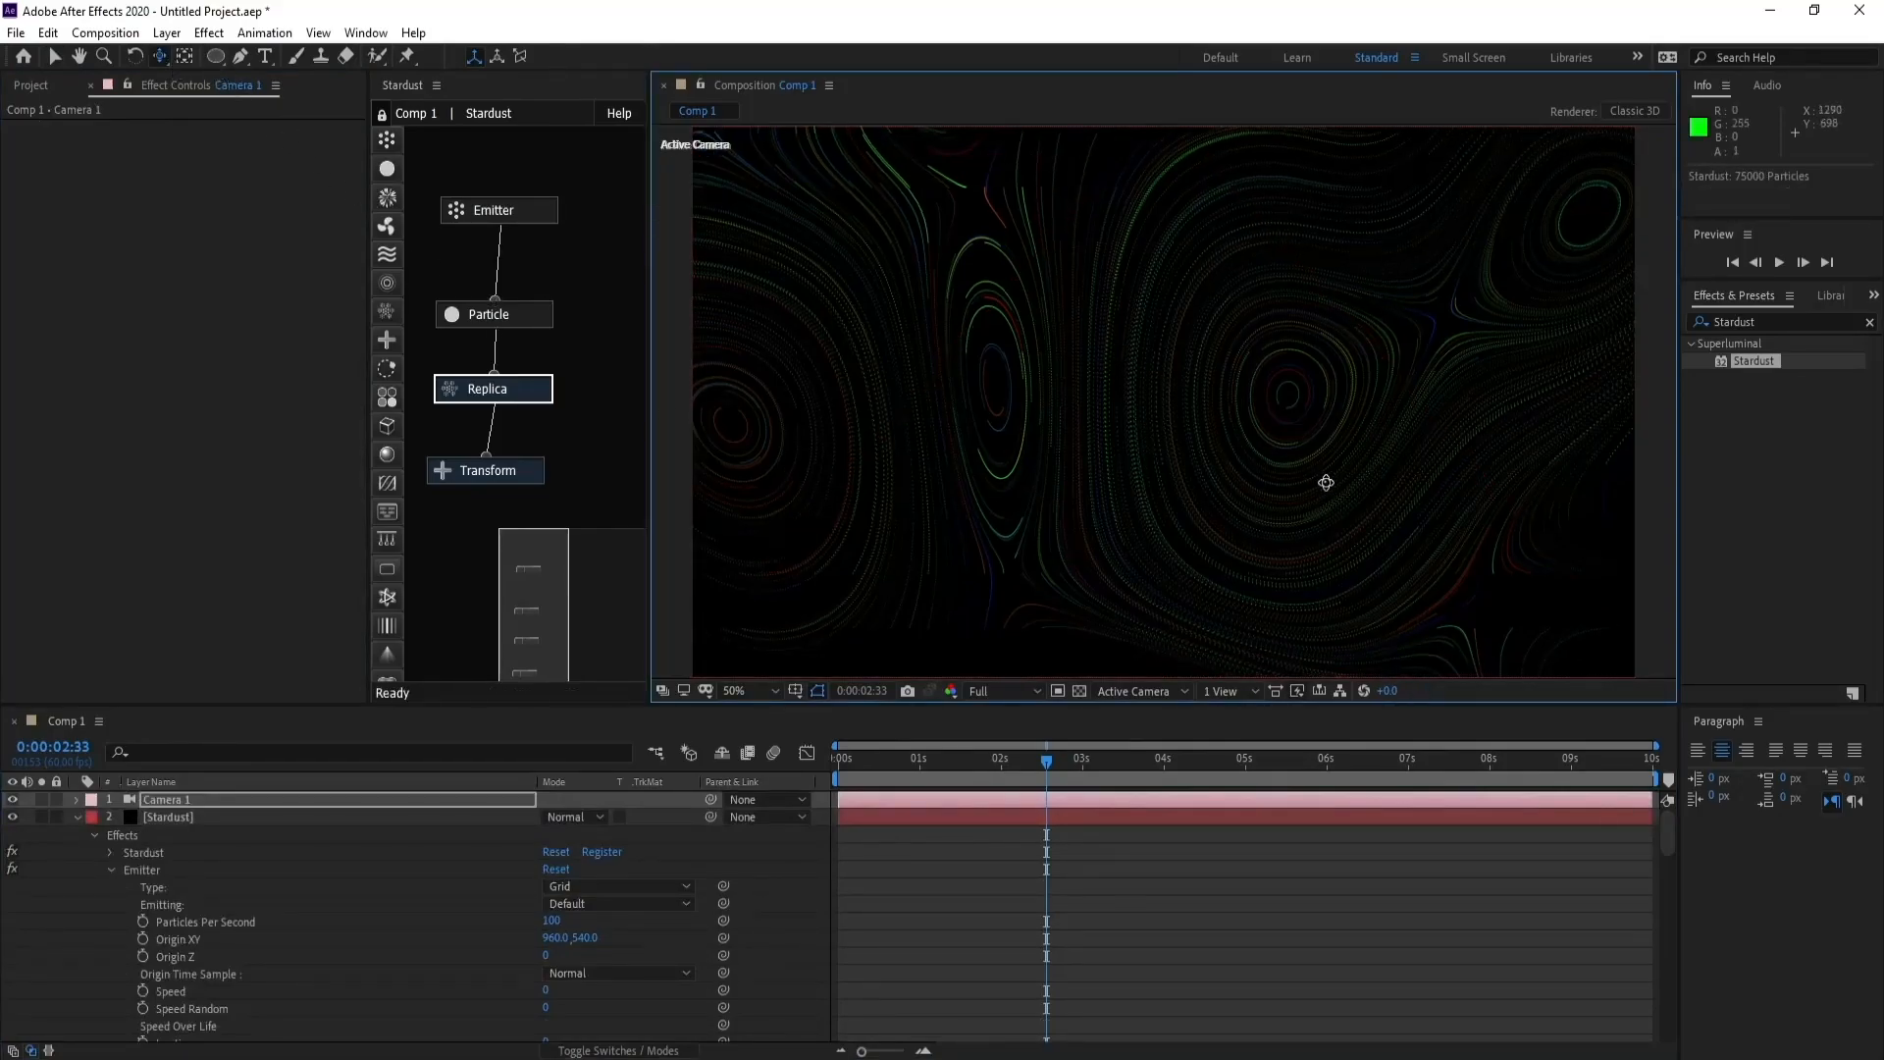
key("c")
left_click_drag(1303, 476, 1288, 438)
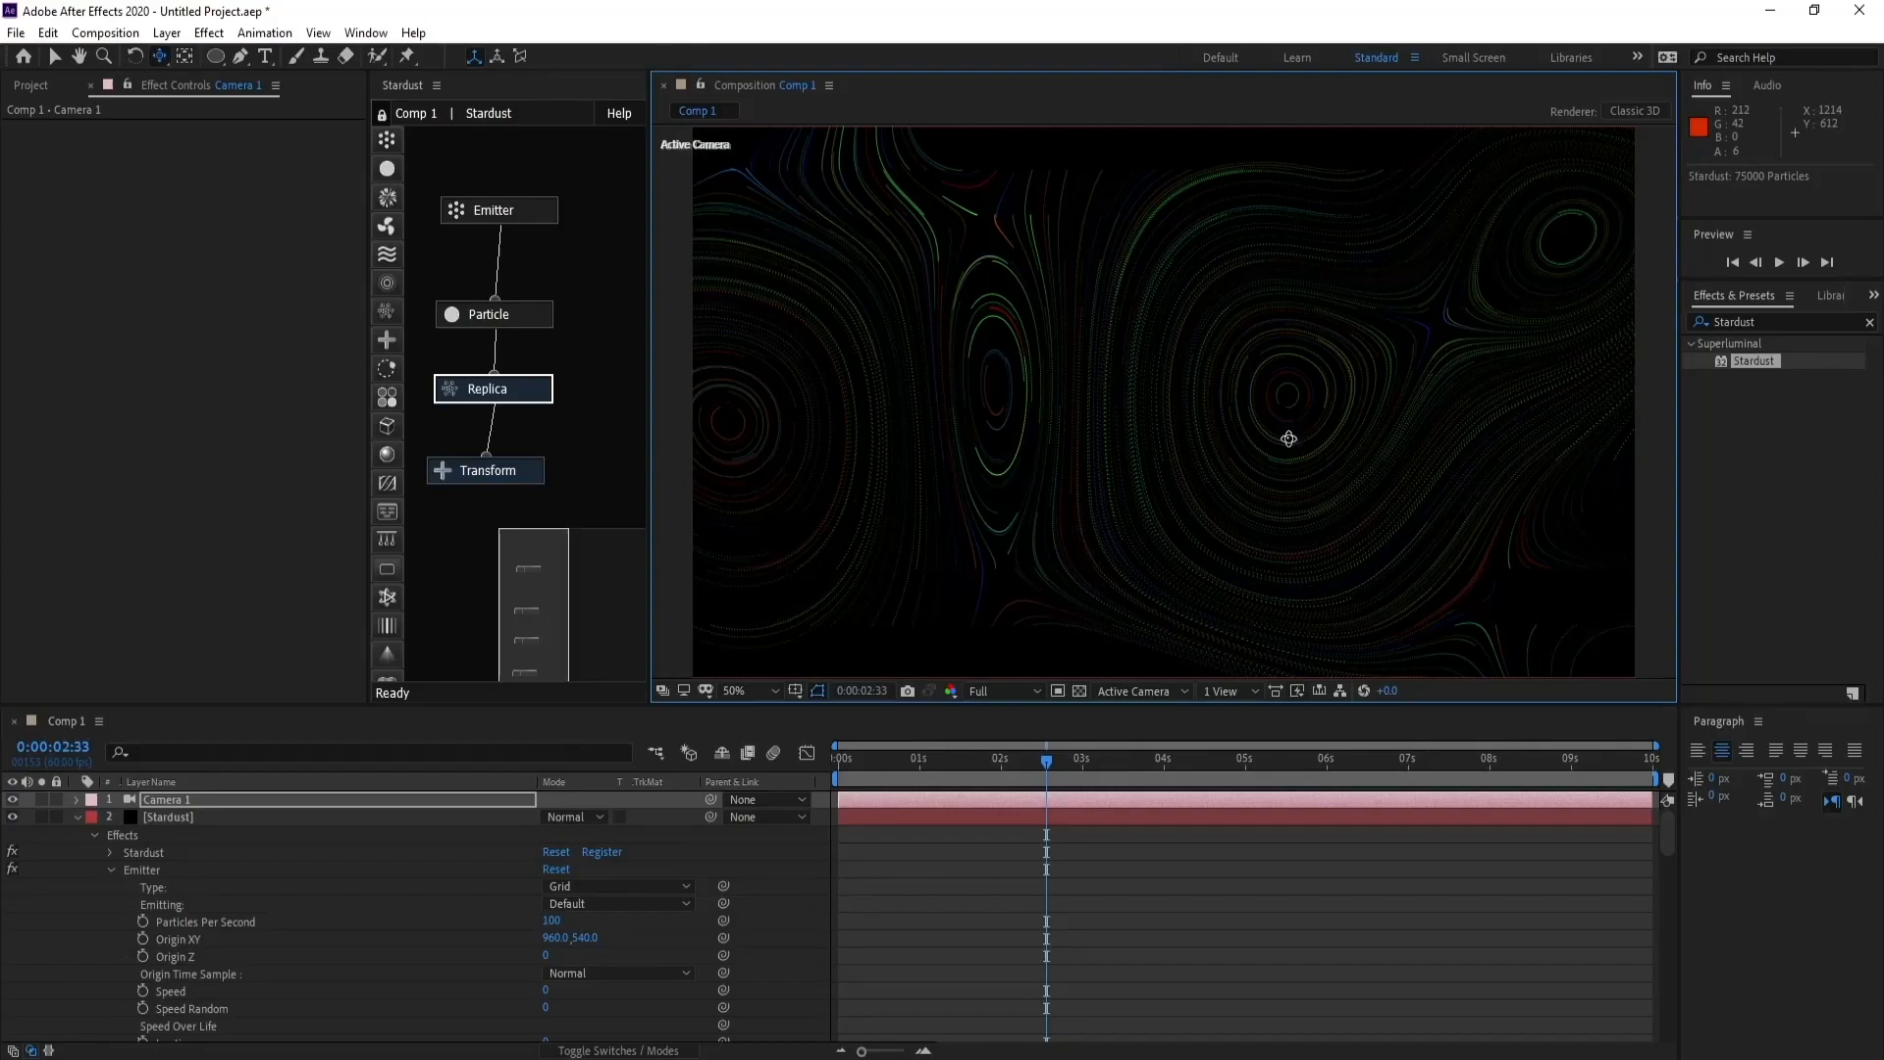
- Dolly Camera 1 in and orbit it for a closer, angled view of the two large swirls
key("c")
left_click_drag(1289, 439, 1302, 378)
left_click_drag(1288, 468, 1317, 374)
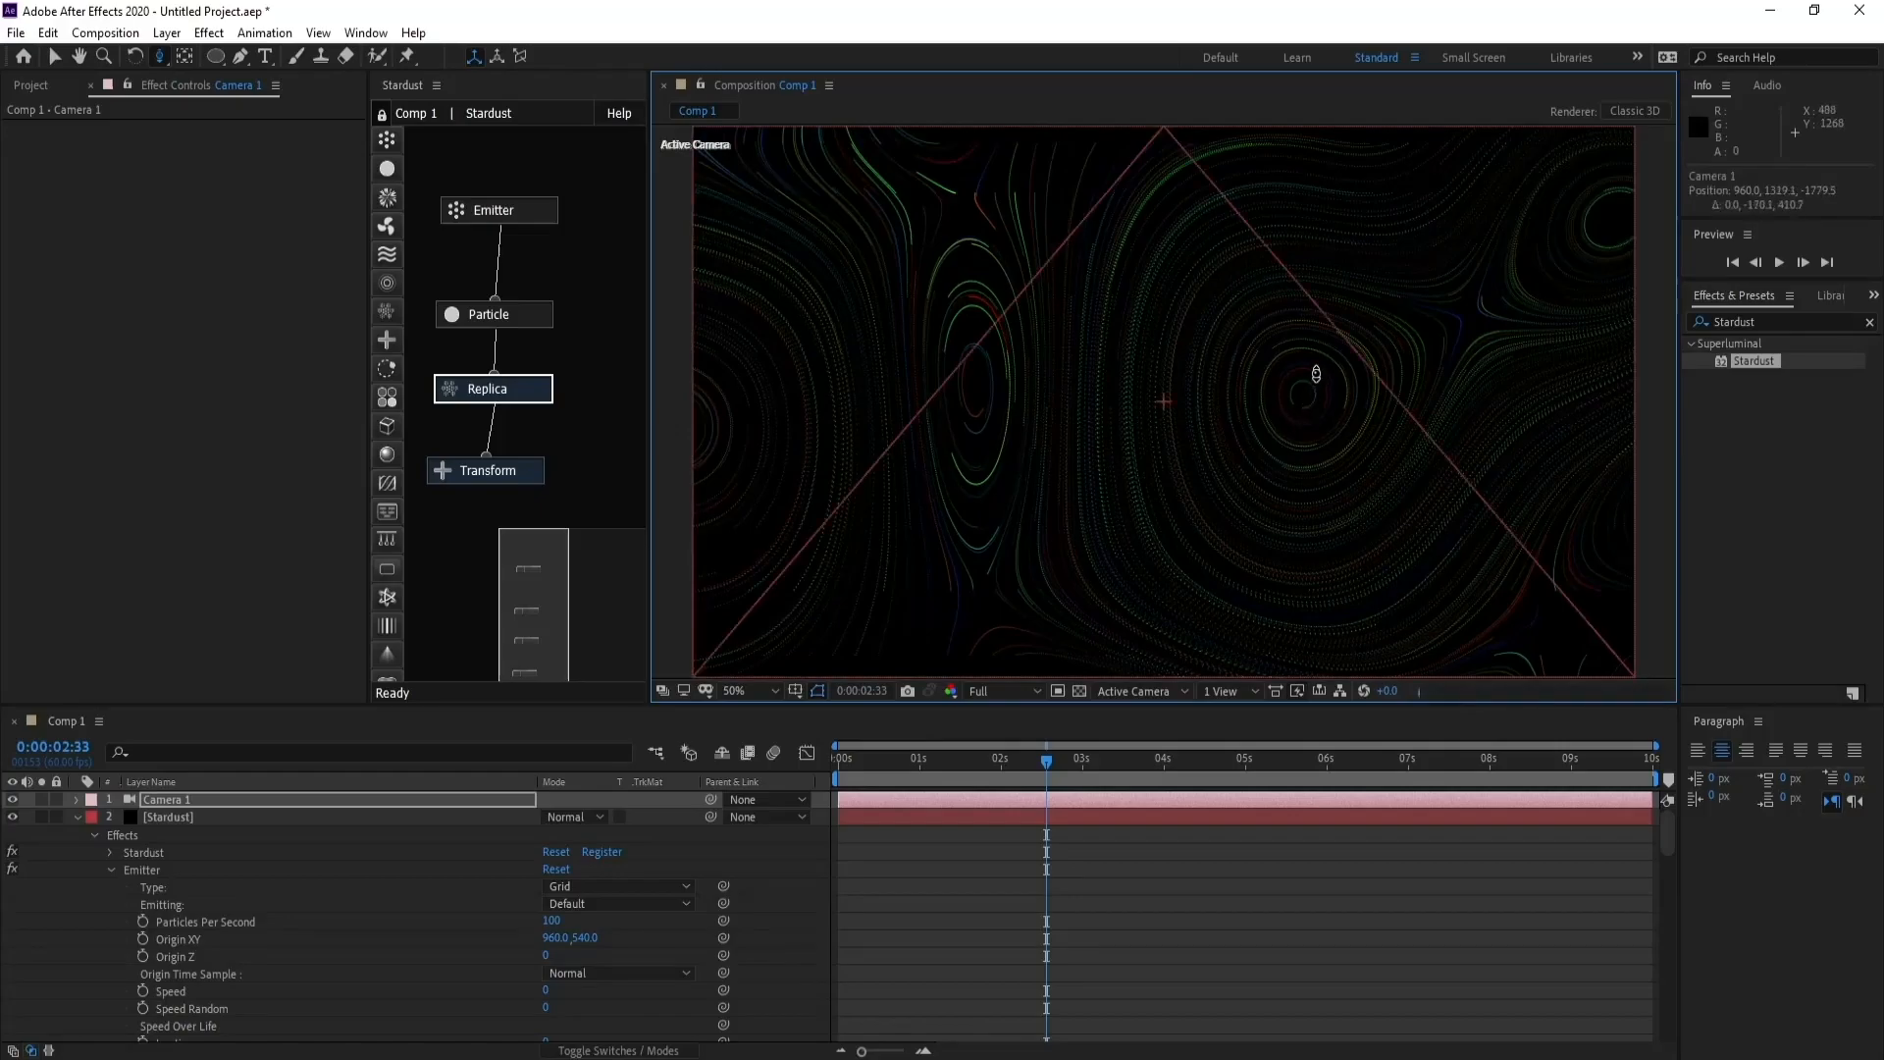
left_click_drag(1316, 440, 1330, 387)
left_click_drag(1323, 462, 1332, 425)
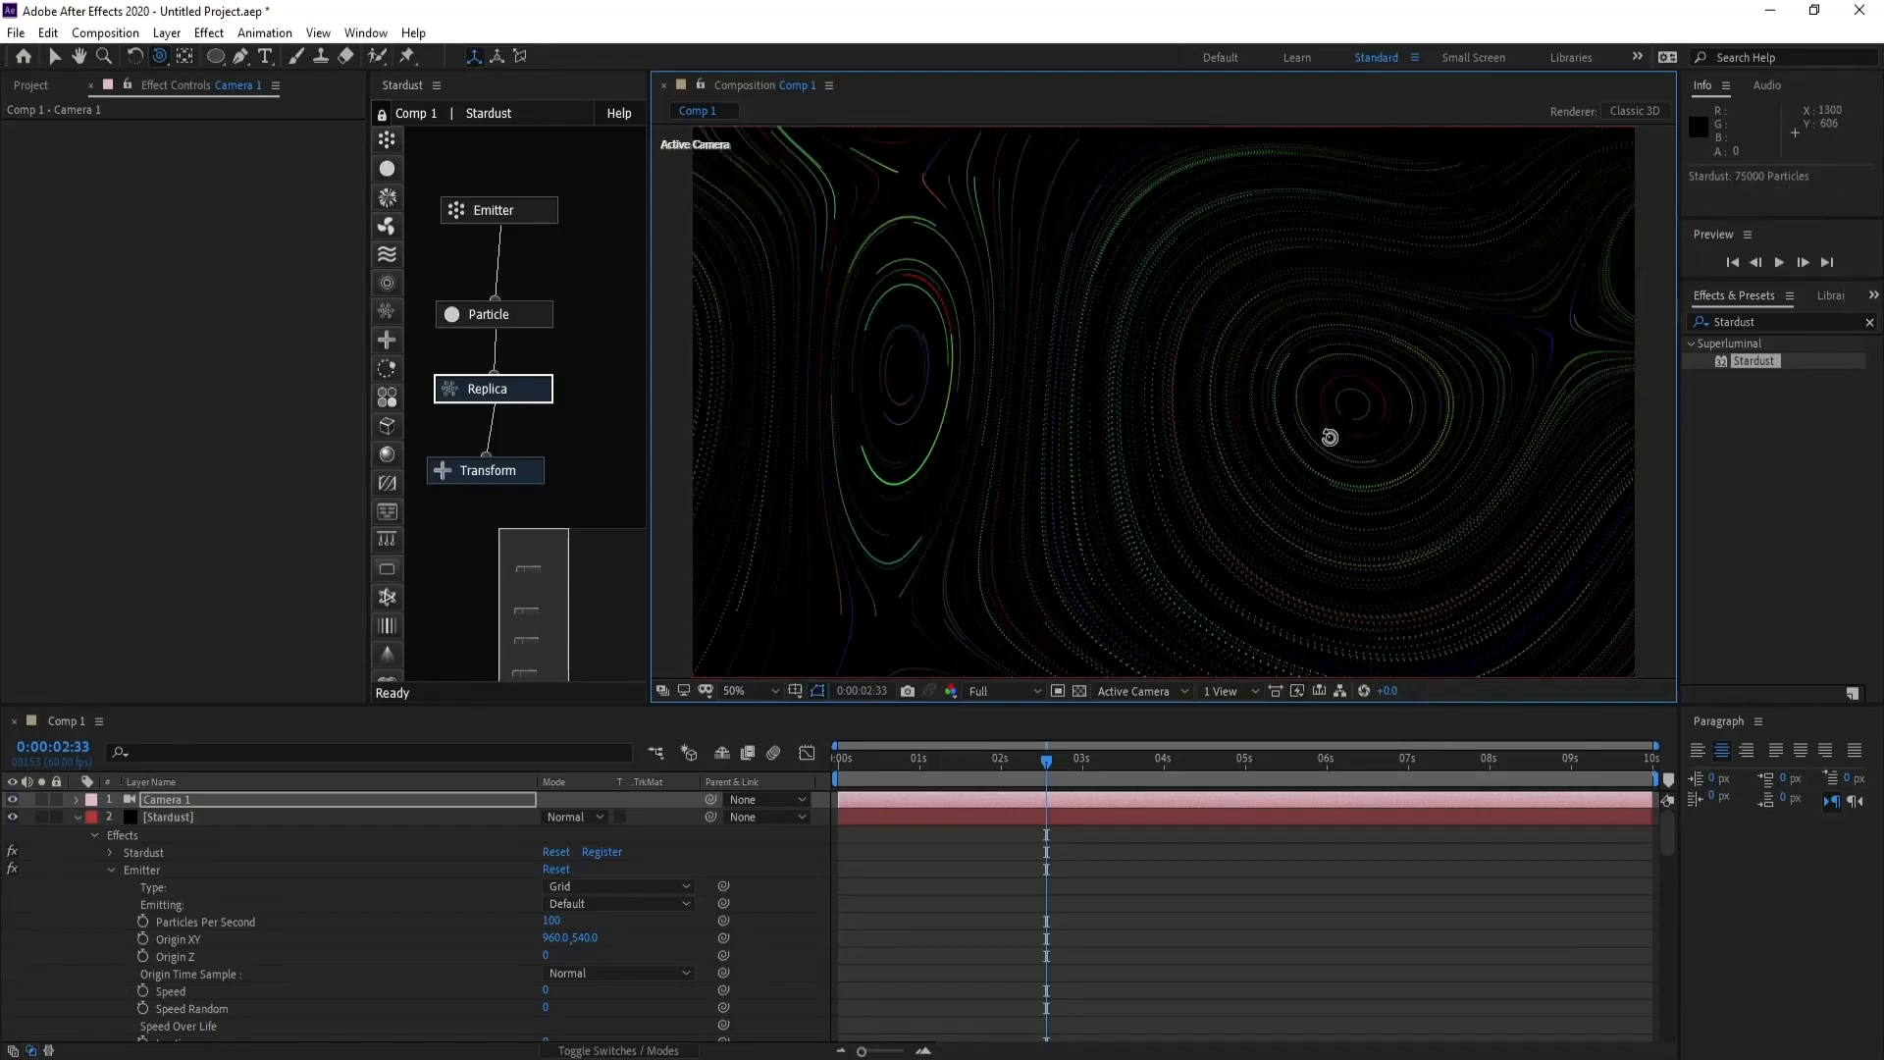
key("c")
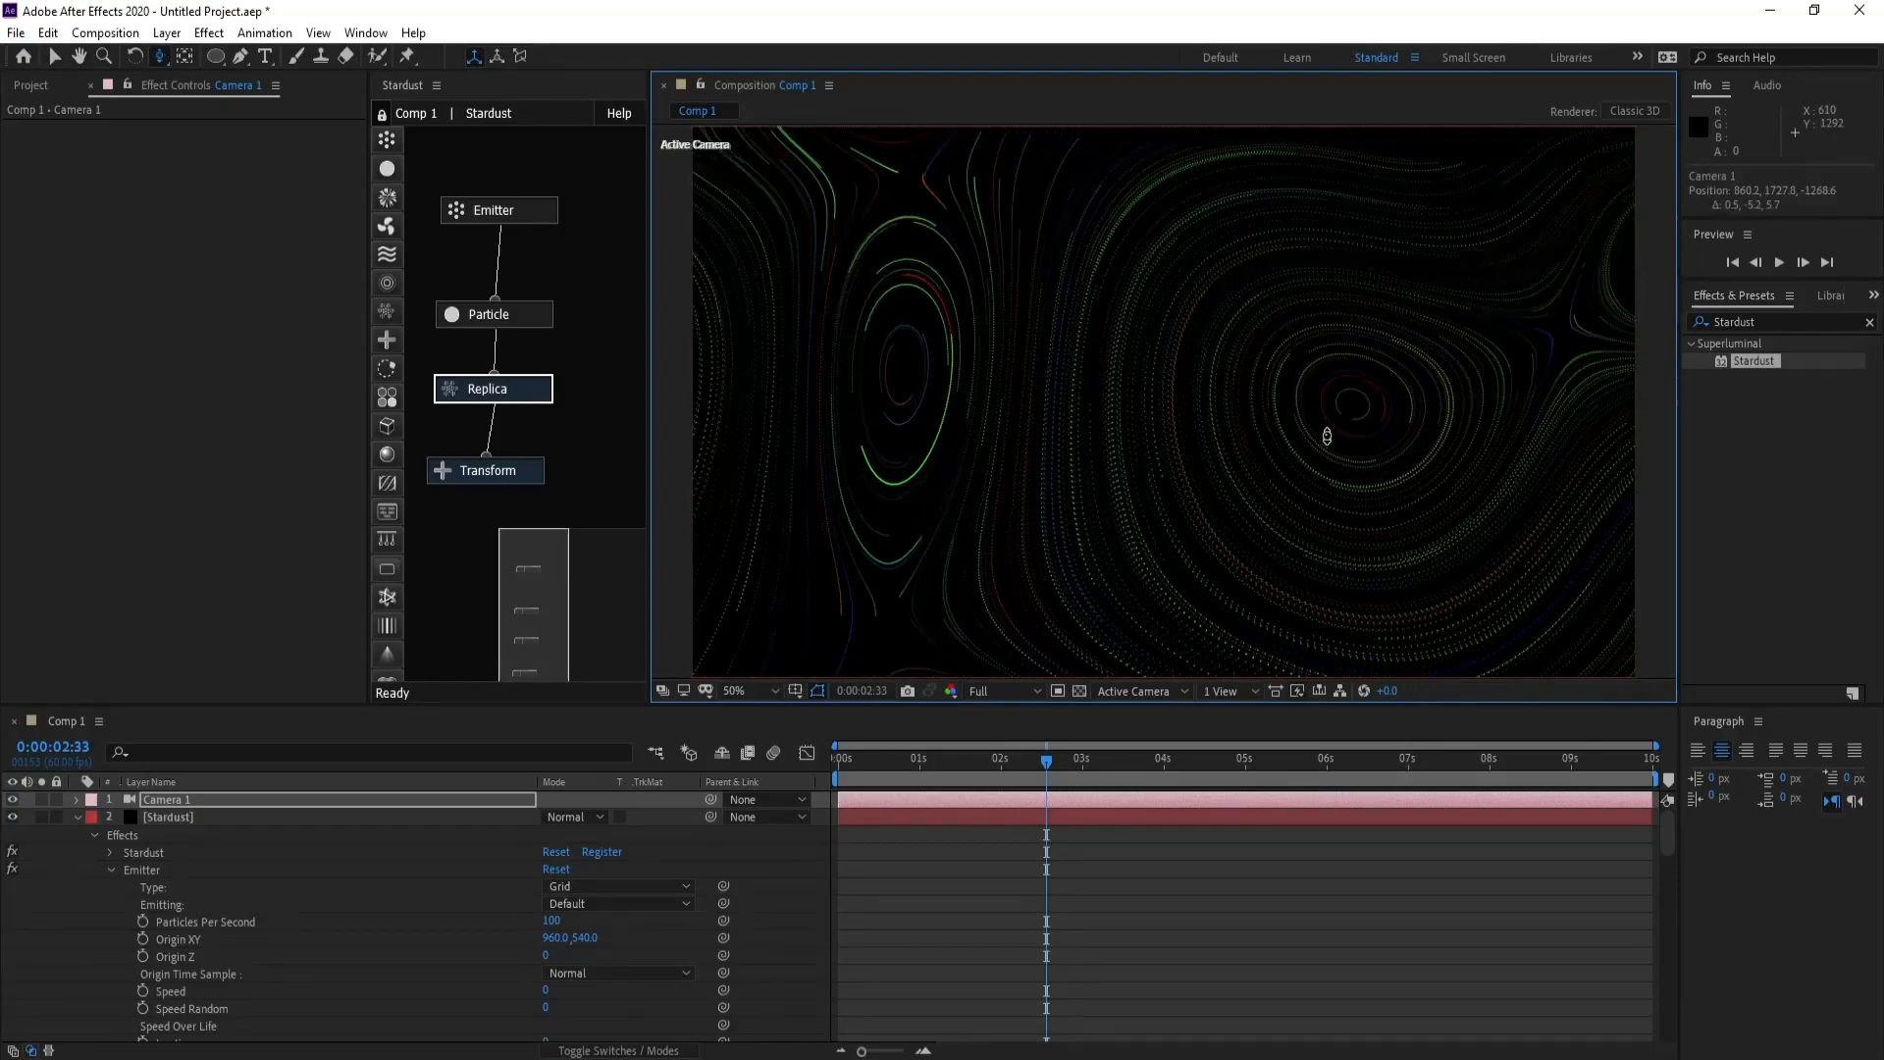
left_click_drag(1327, 429, 1339, 393)
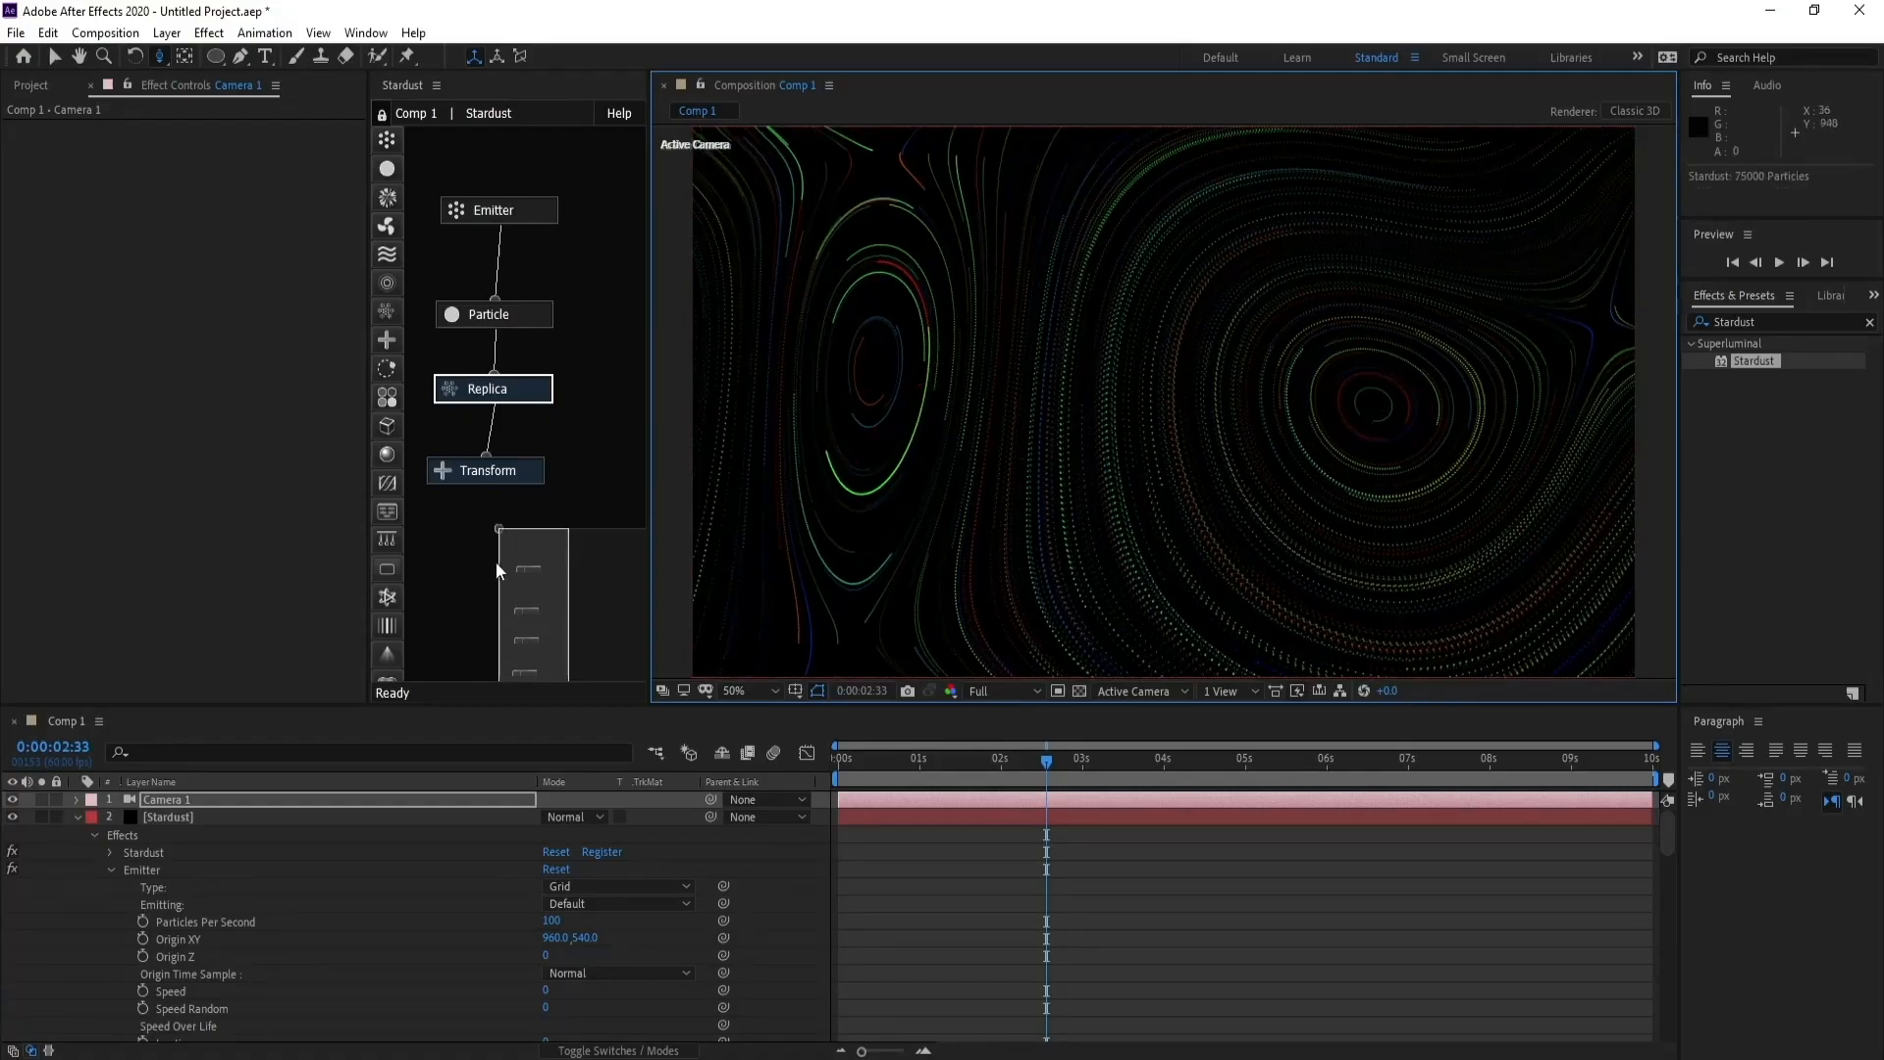
- Set the Replica node's density to 400
left_click(493, 398)
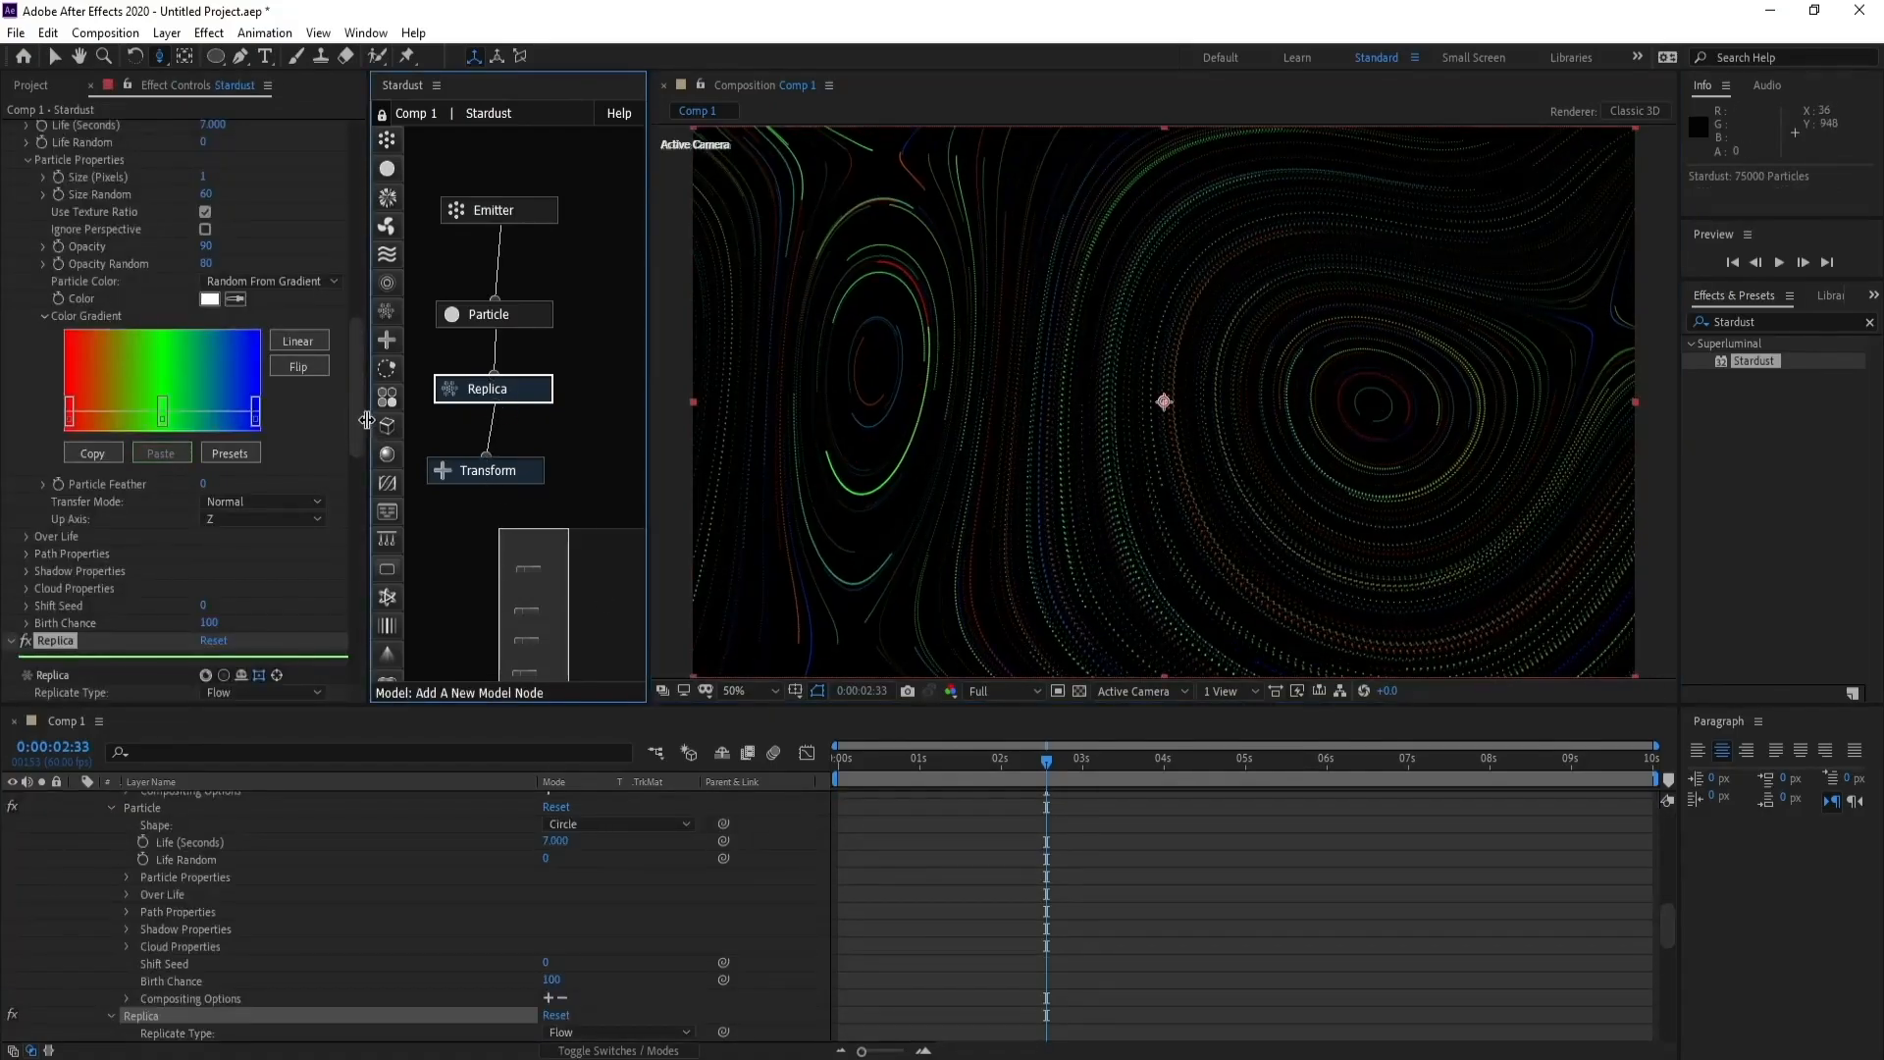
left_click_drag(357, 420, 361, 457)
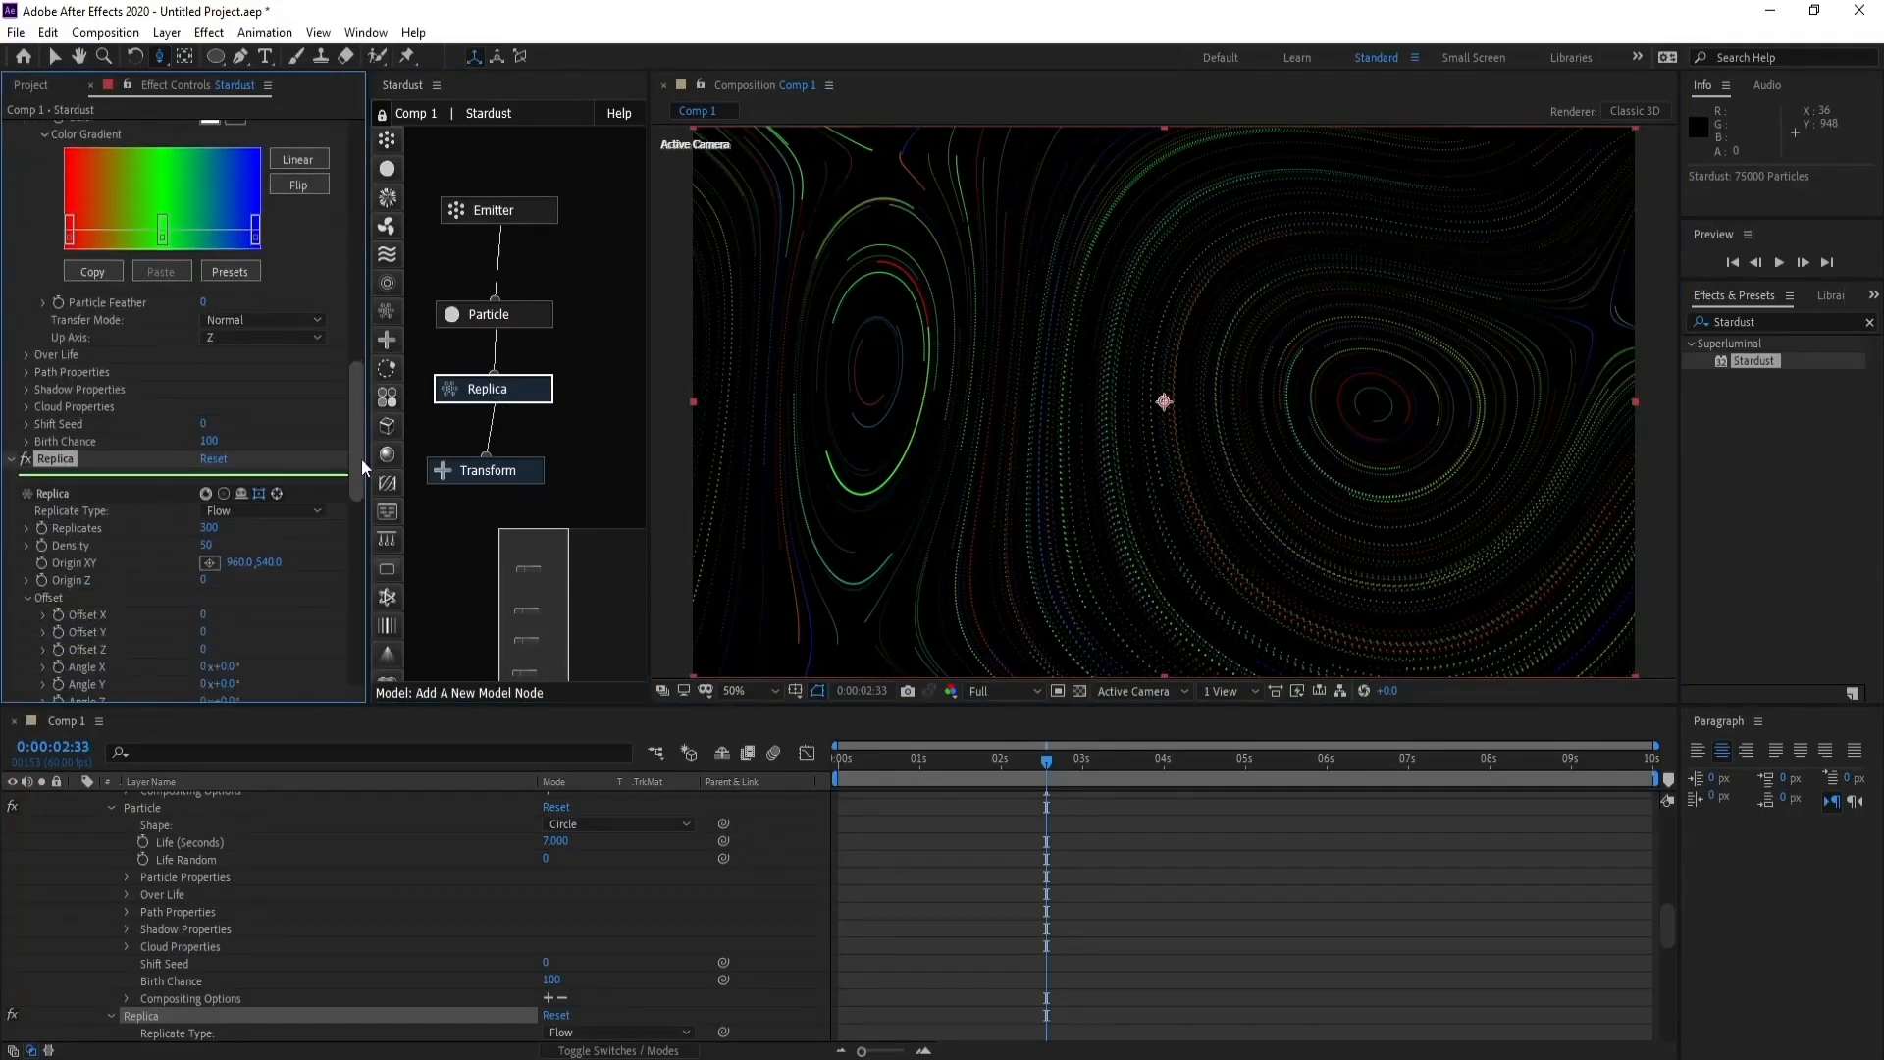
left_click(208, 545)
type("200")
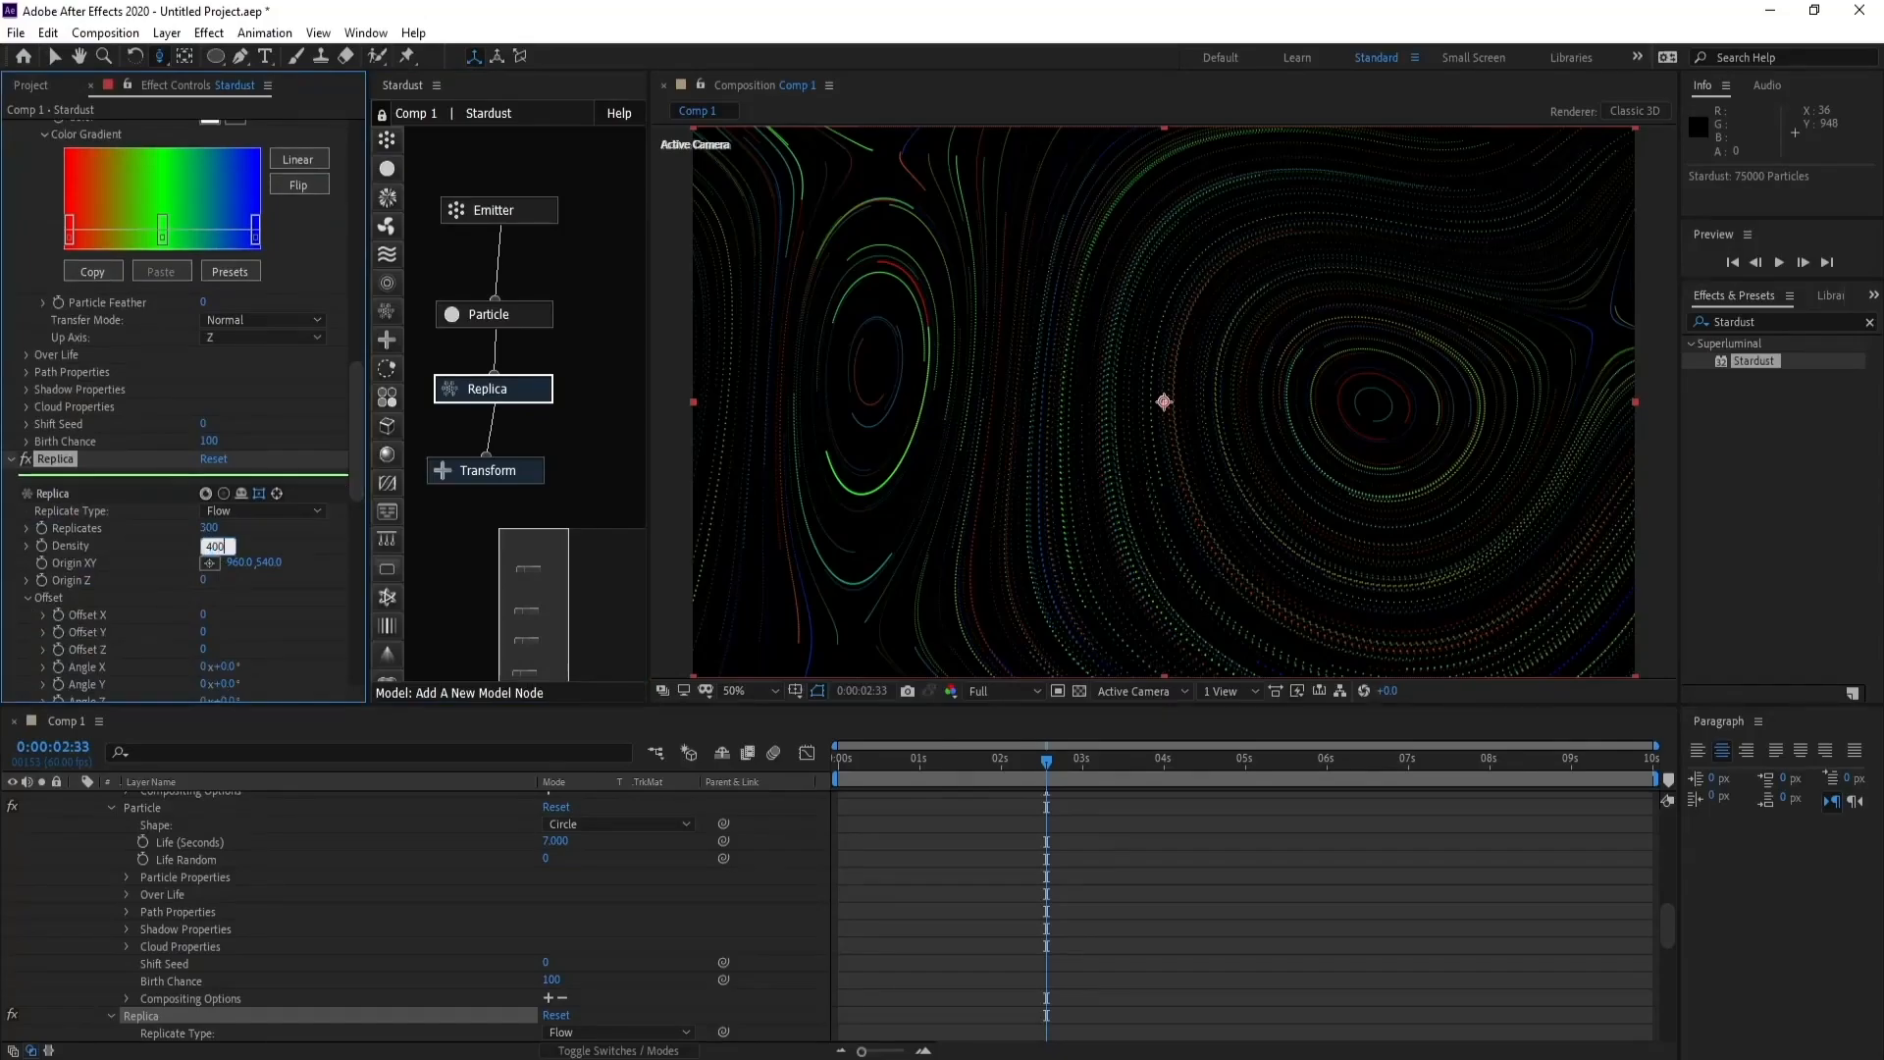
key("Return")
left_click_drag(1668, 922, 1669, 811)
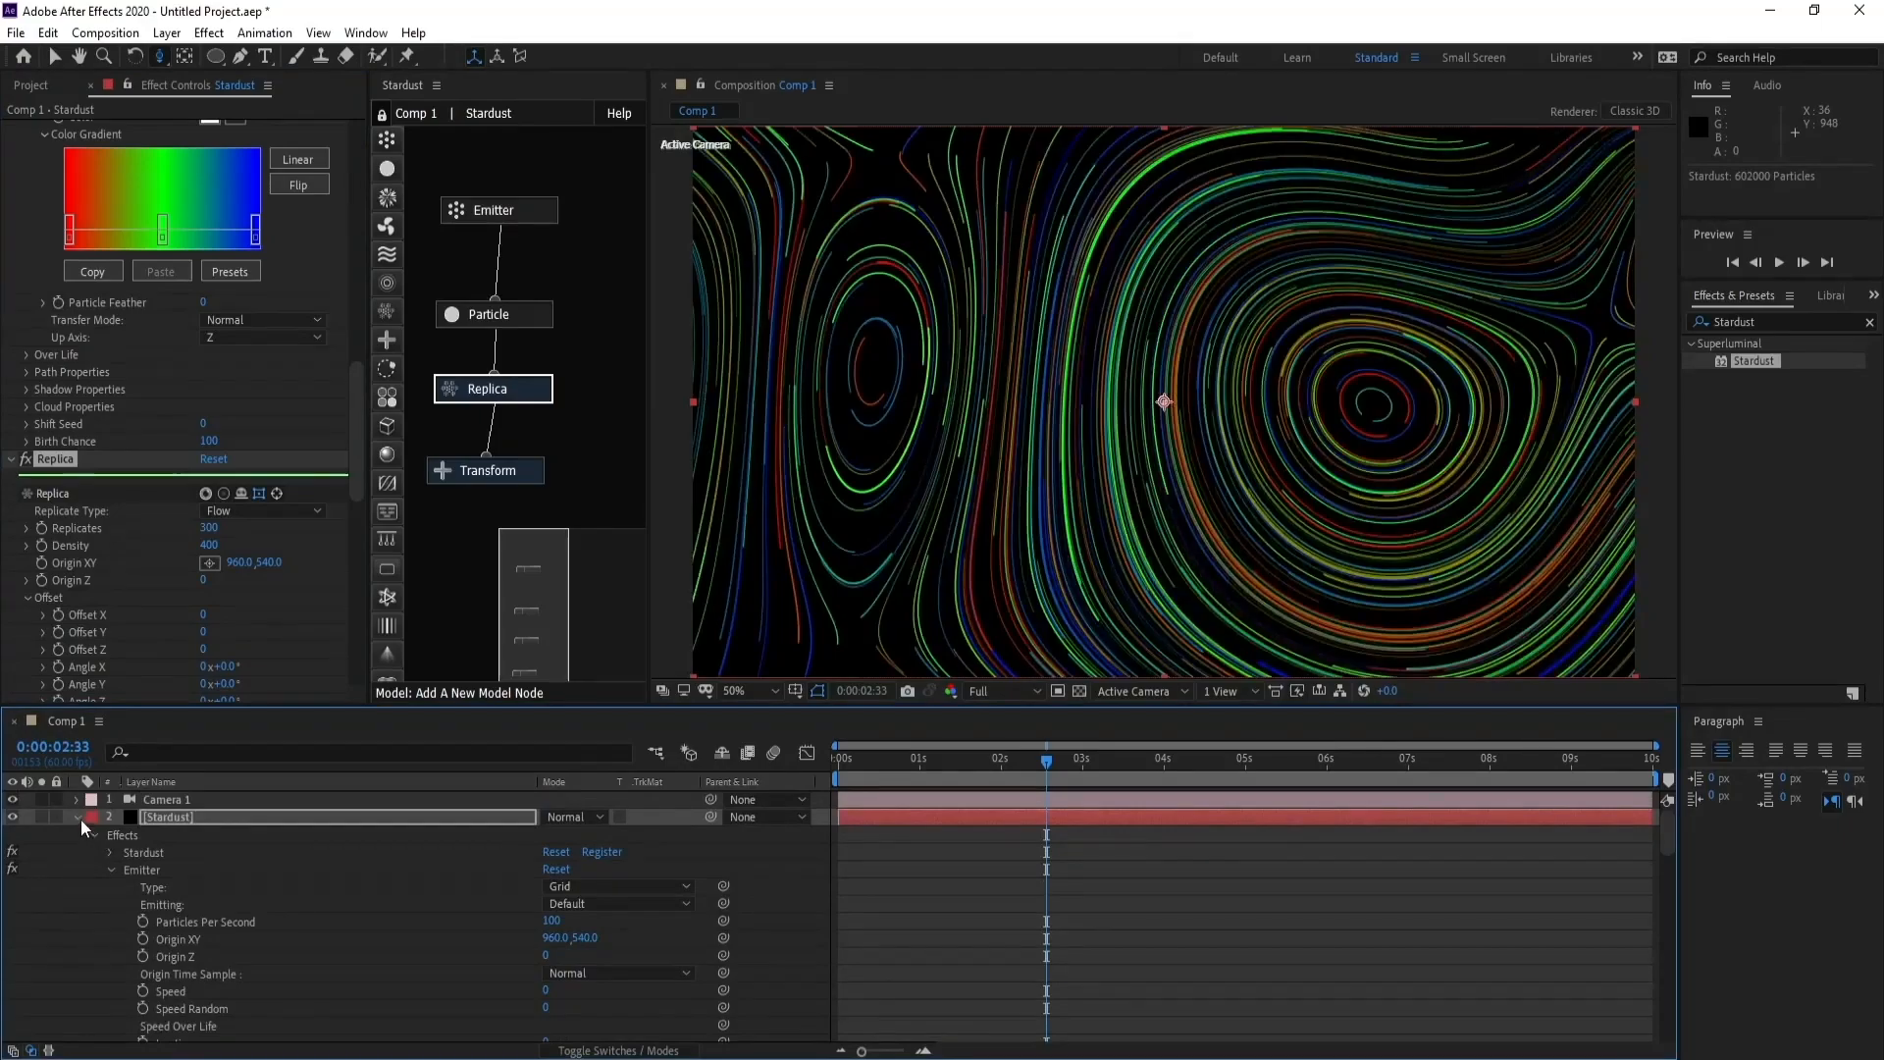
- Collapse the Stardust layer's properties and apply the Color 04 gradient preset to the Particle node's color gradient
left_click(79, 817)
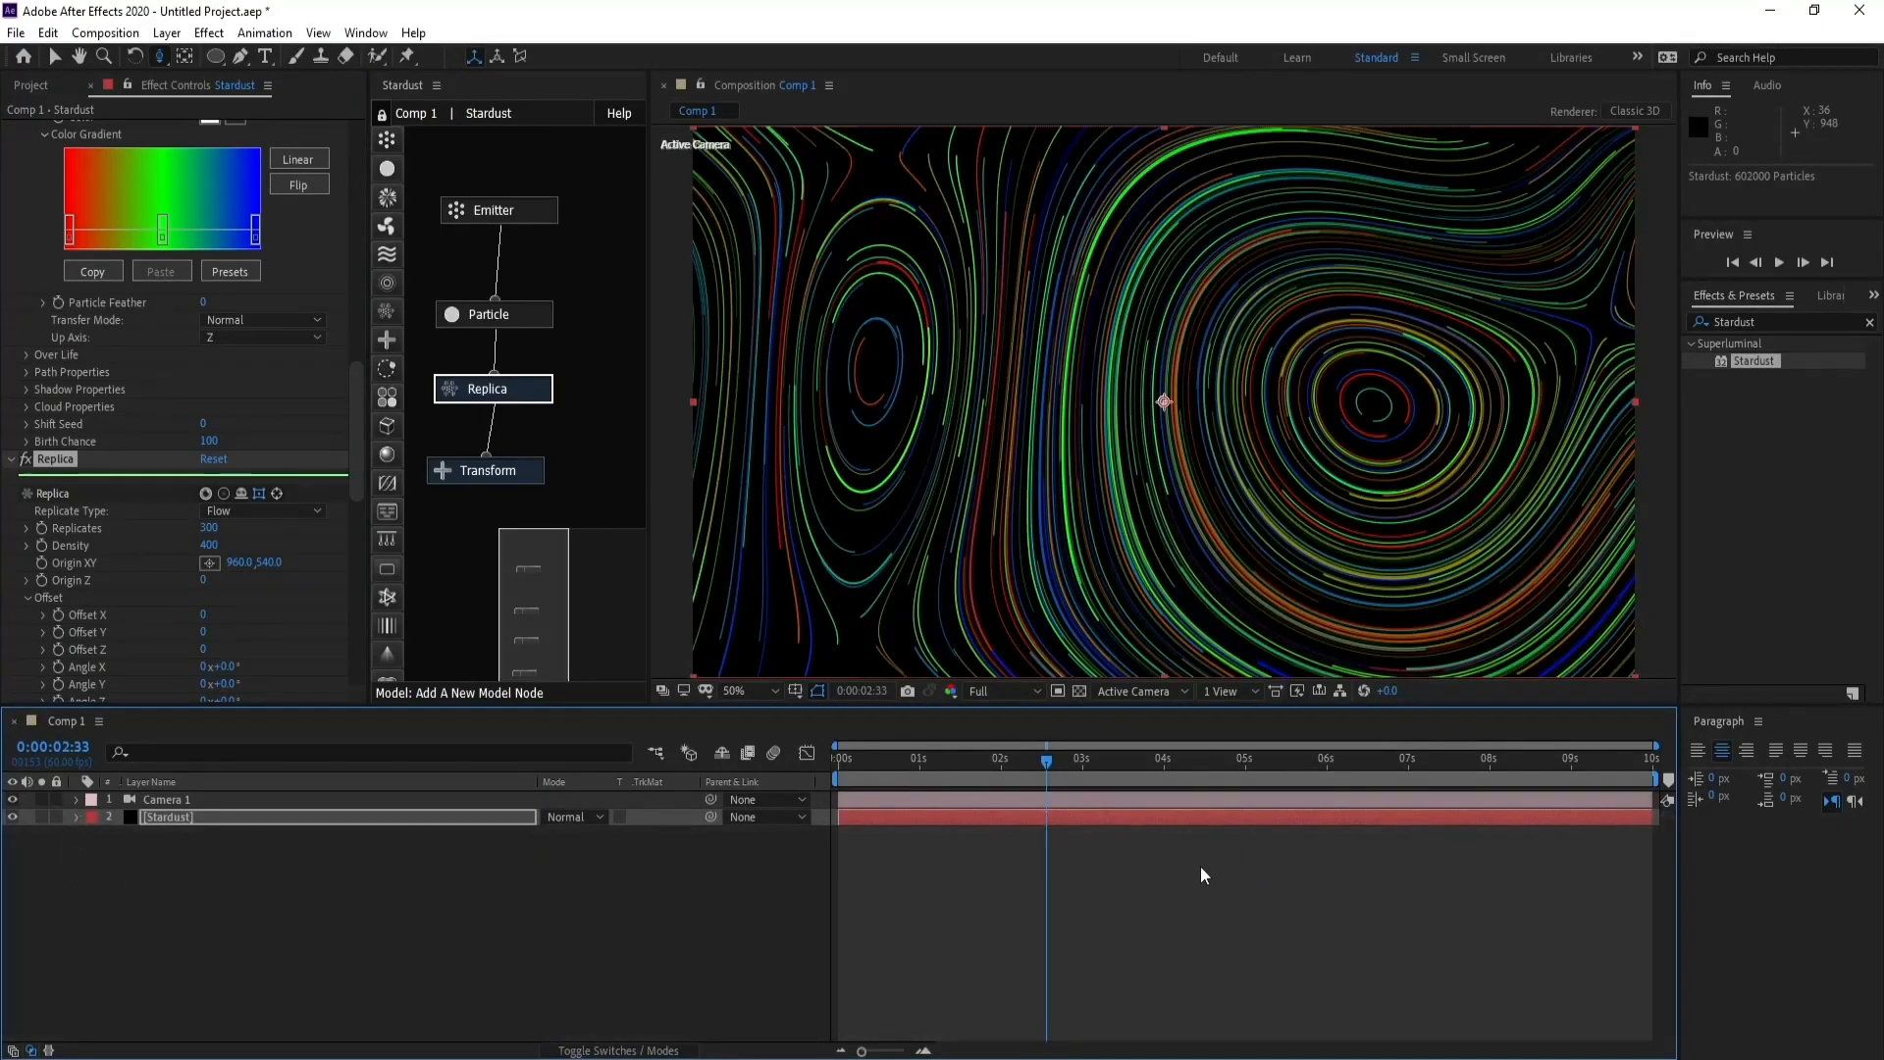
left_click_drag(356, 475, 369, 414)
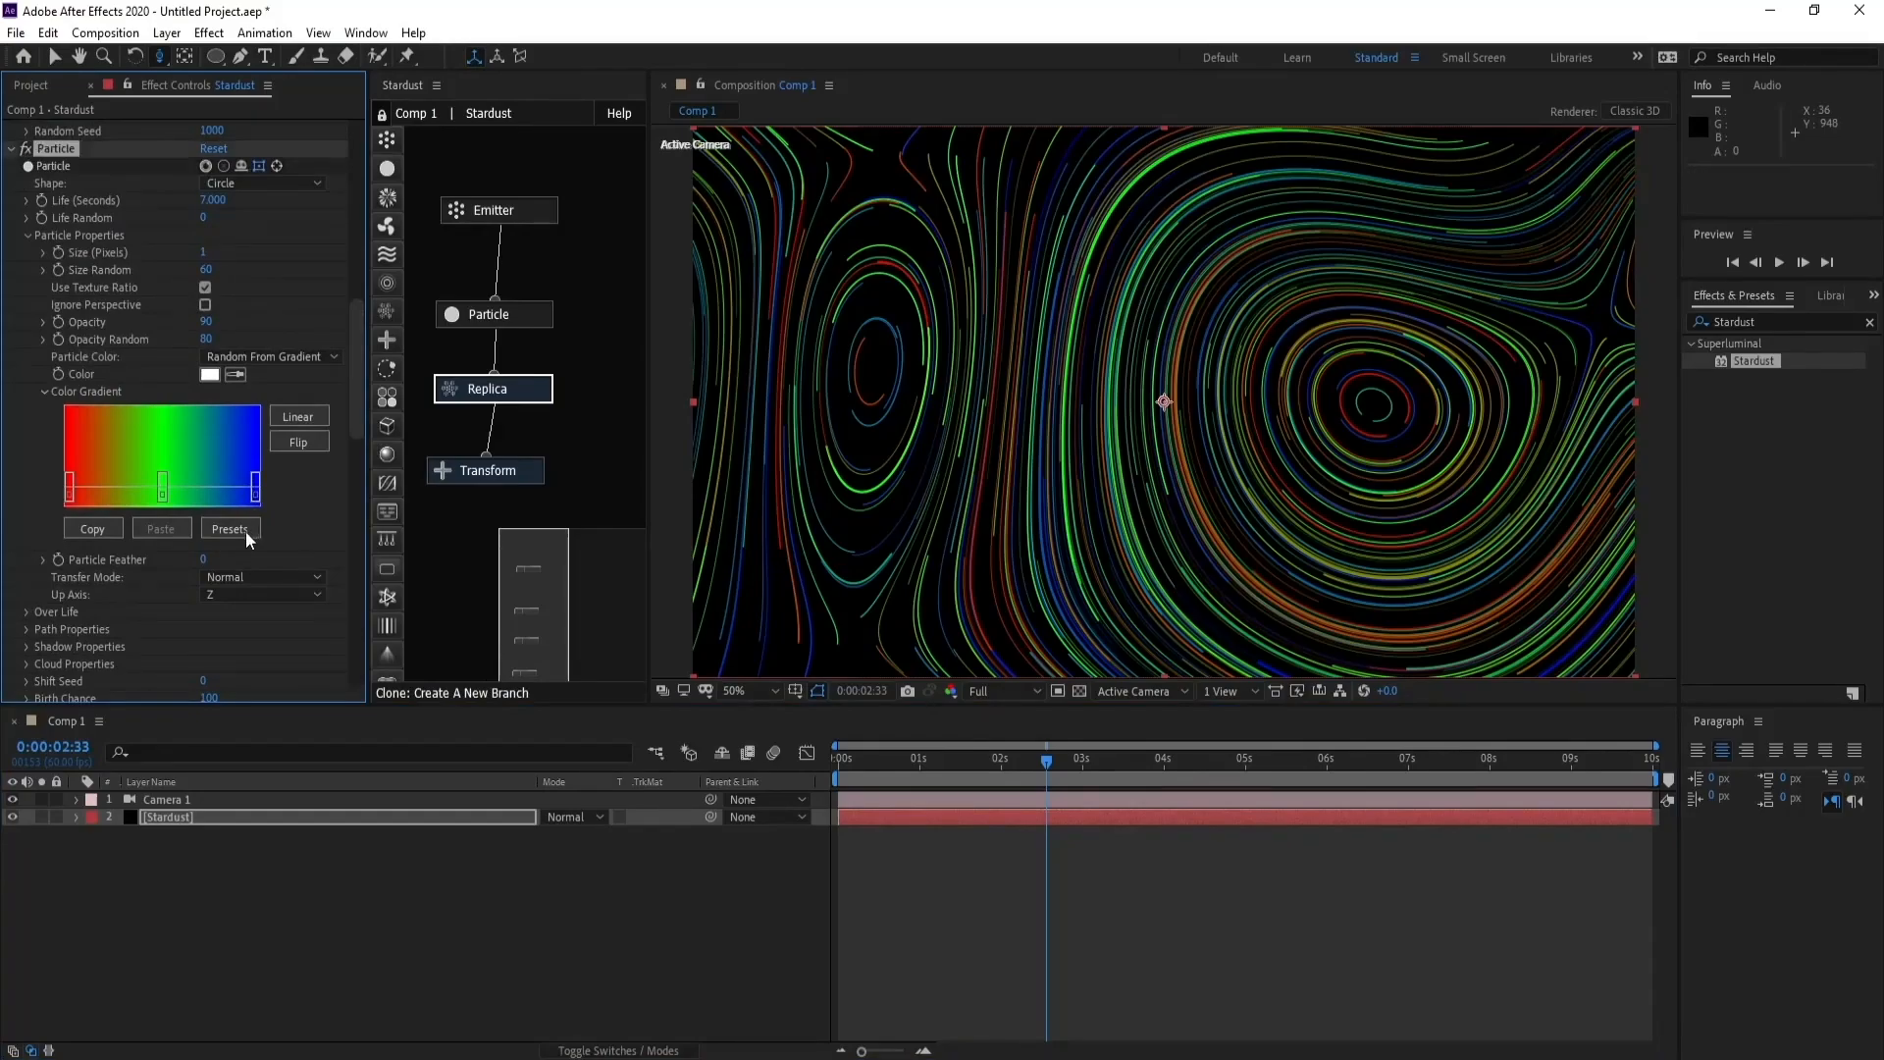
left_click(245, 531)
left_click(571, 426)
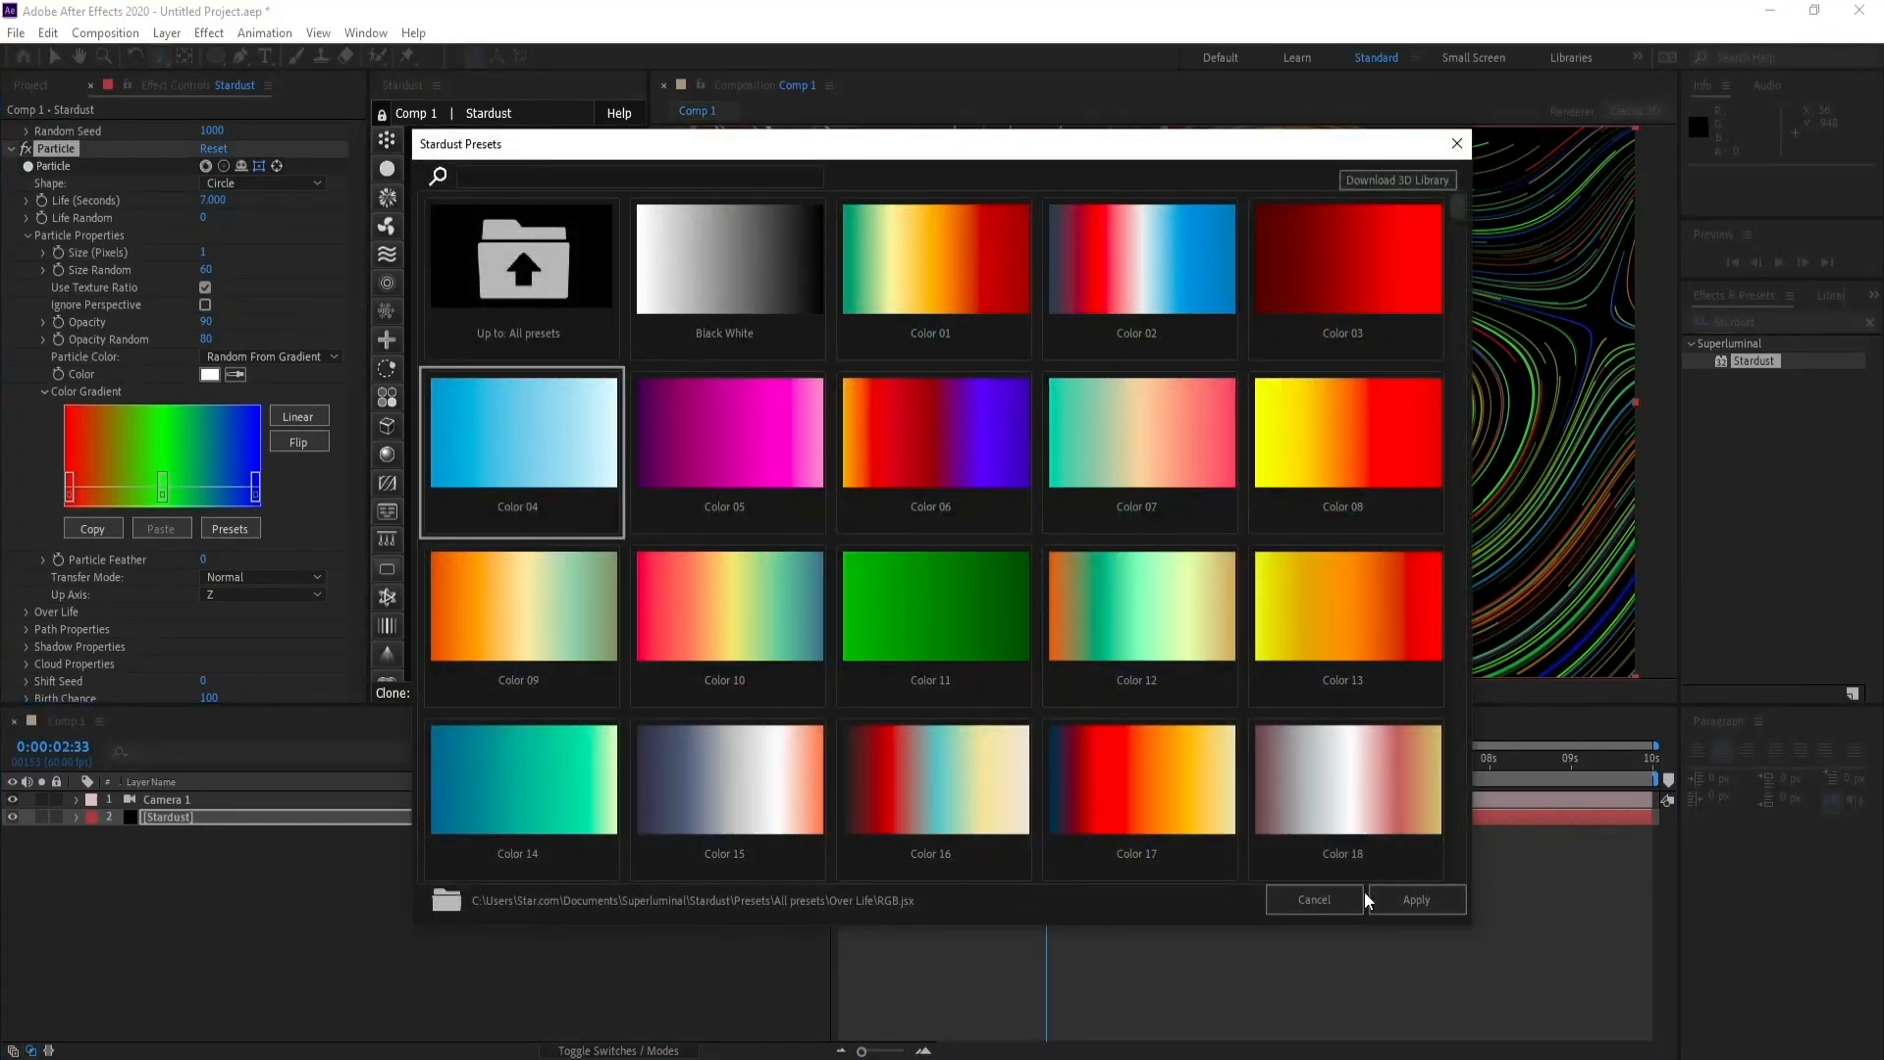
left_click(1398, 898)
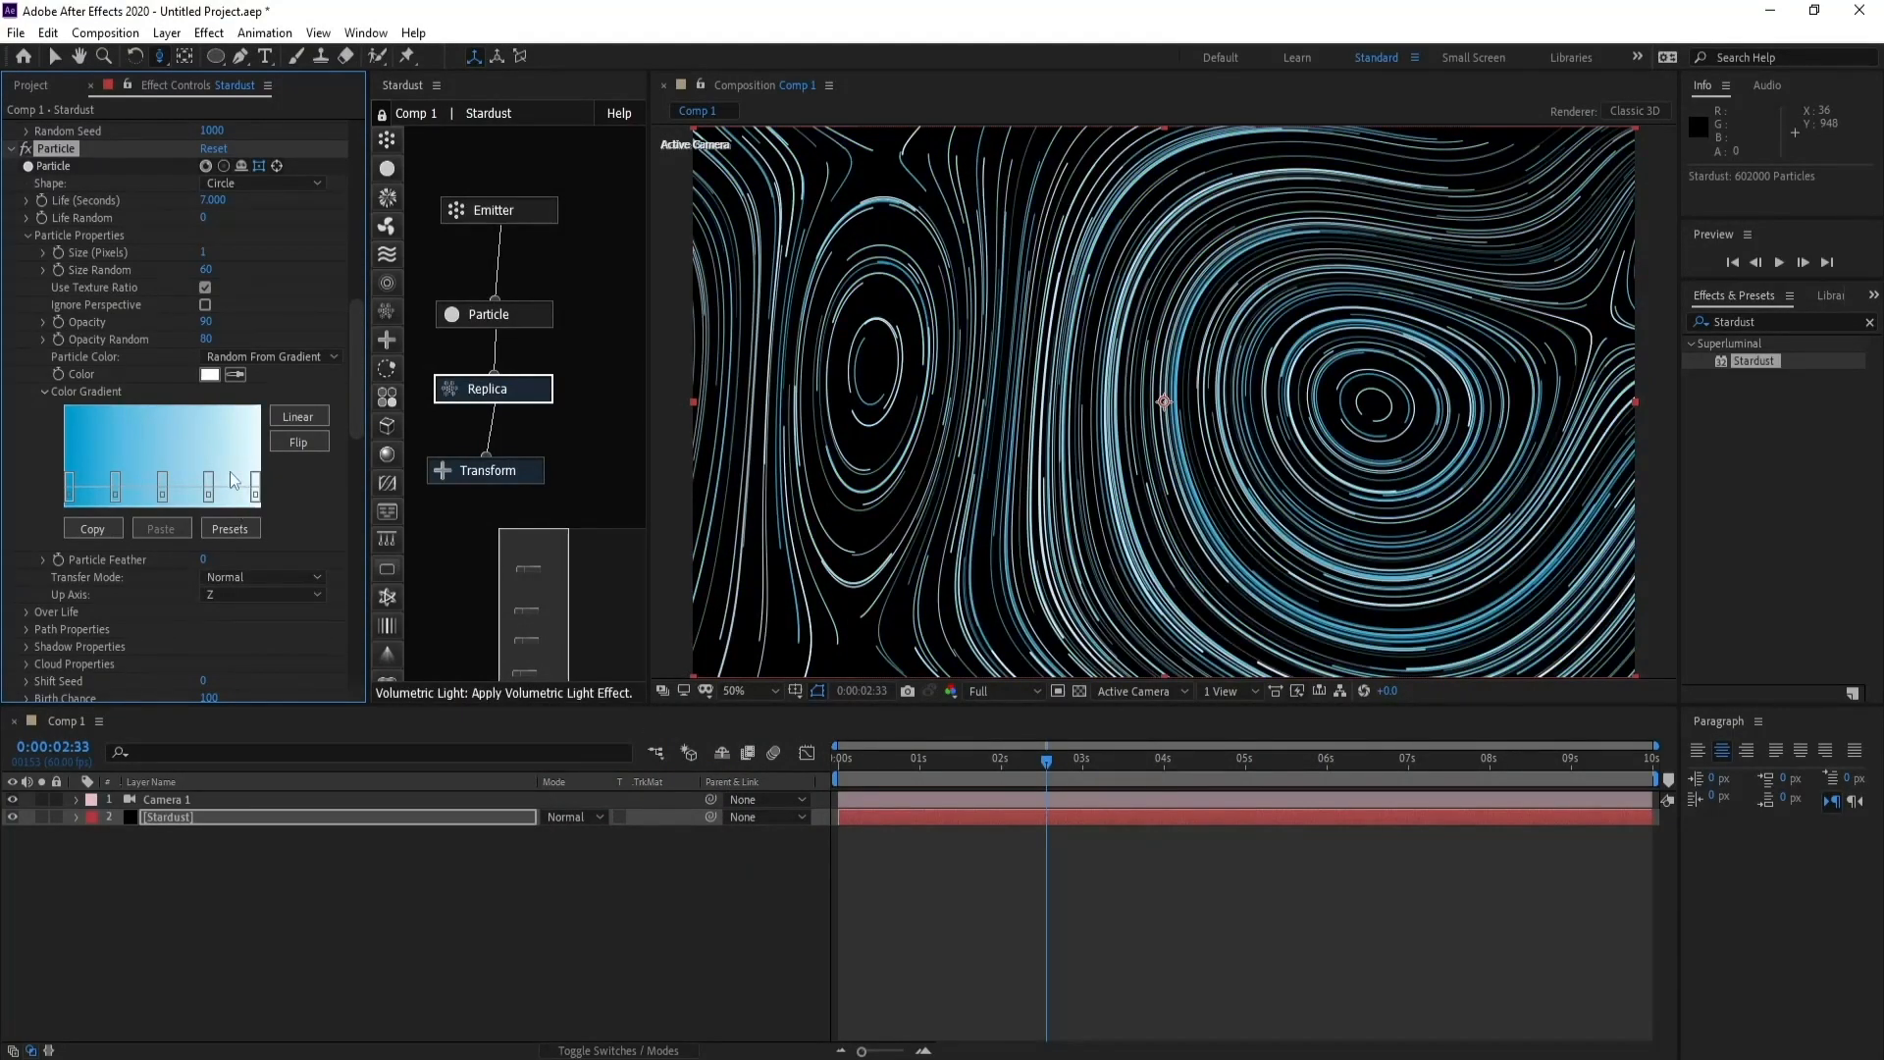
- Apply the Black White gradient preset to the Particle node's color gradient and check the look on nearby frames
left_click(237, 529)
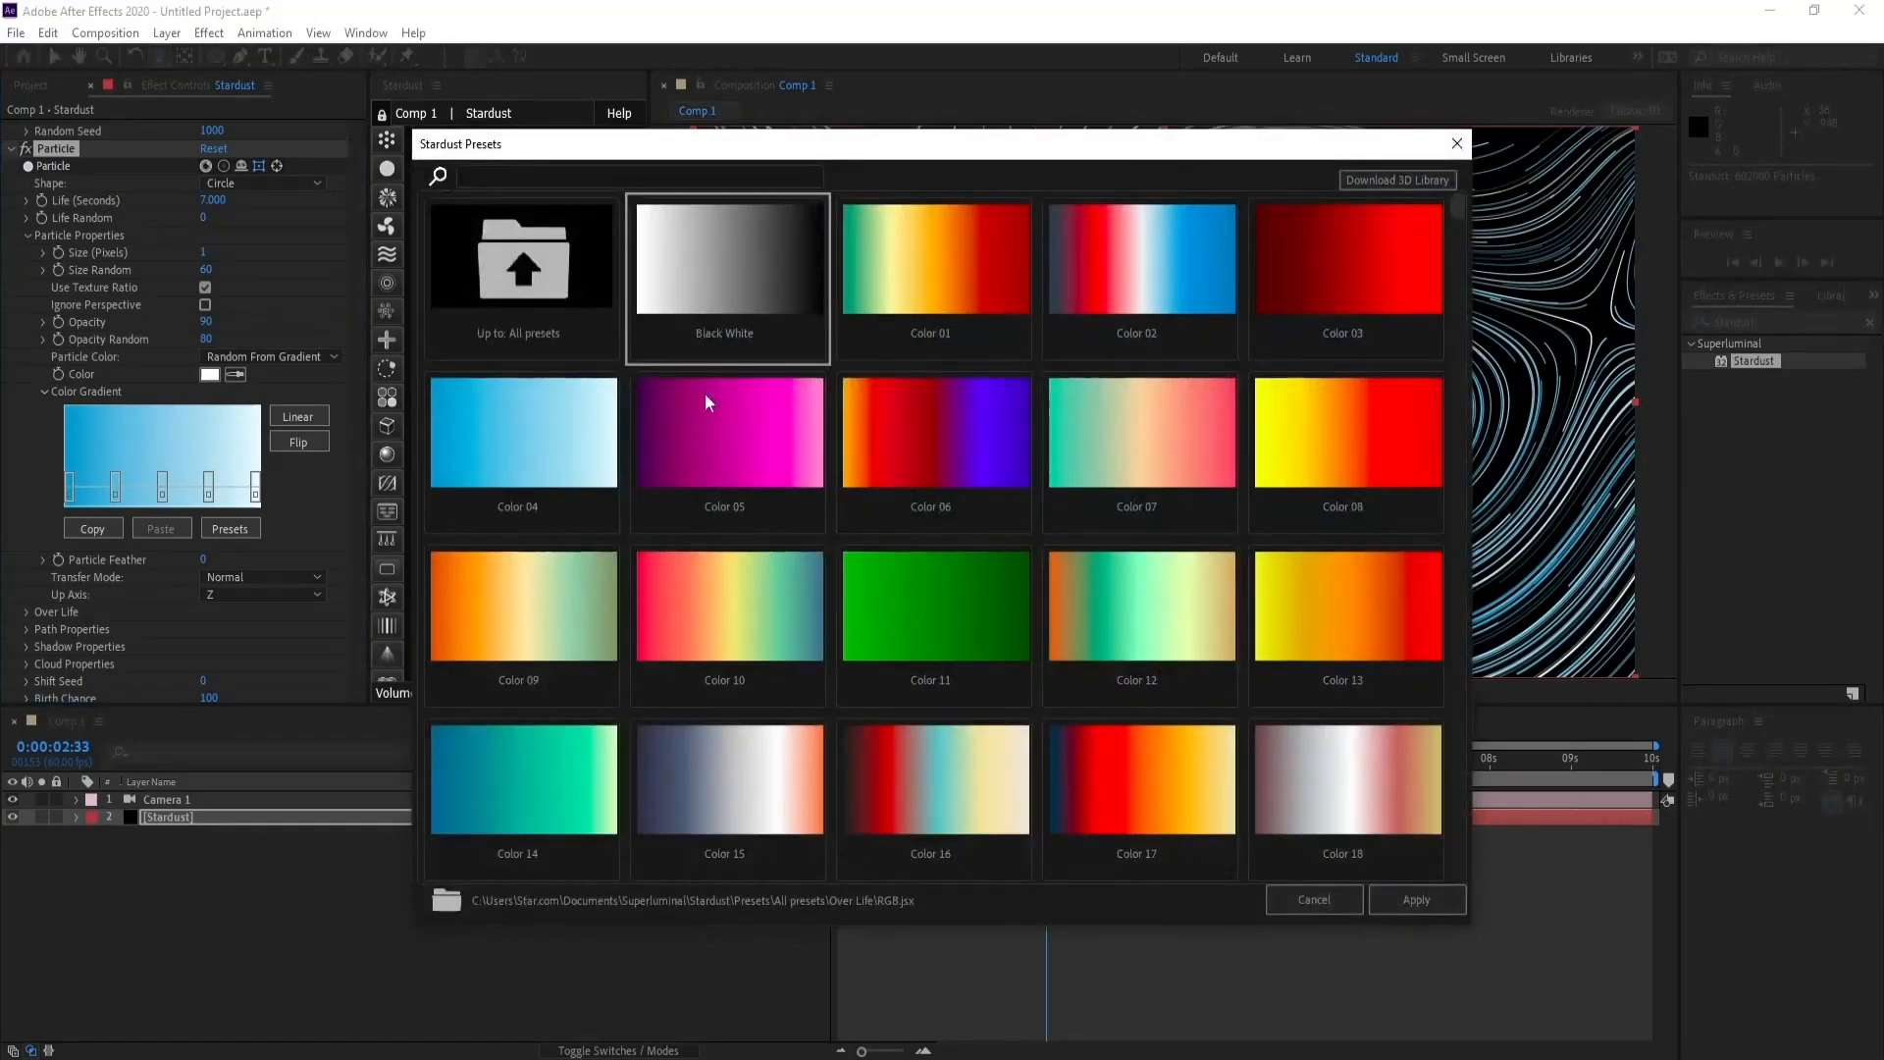
left_click(1411, 899)
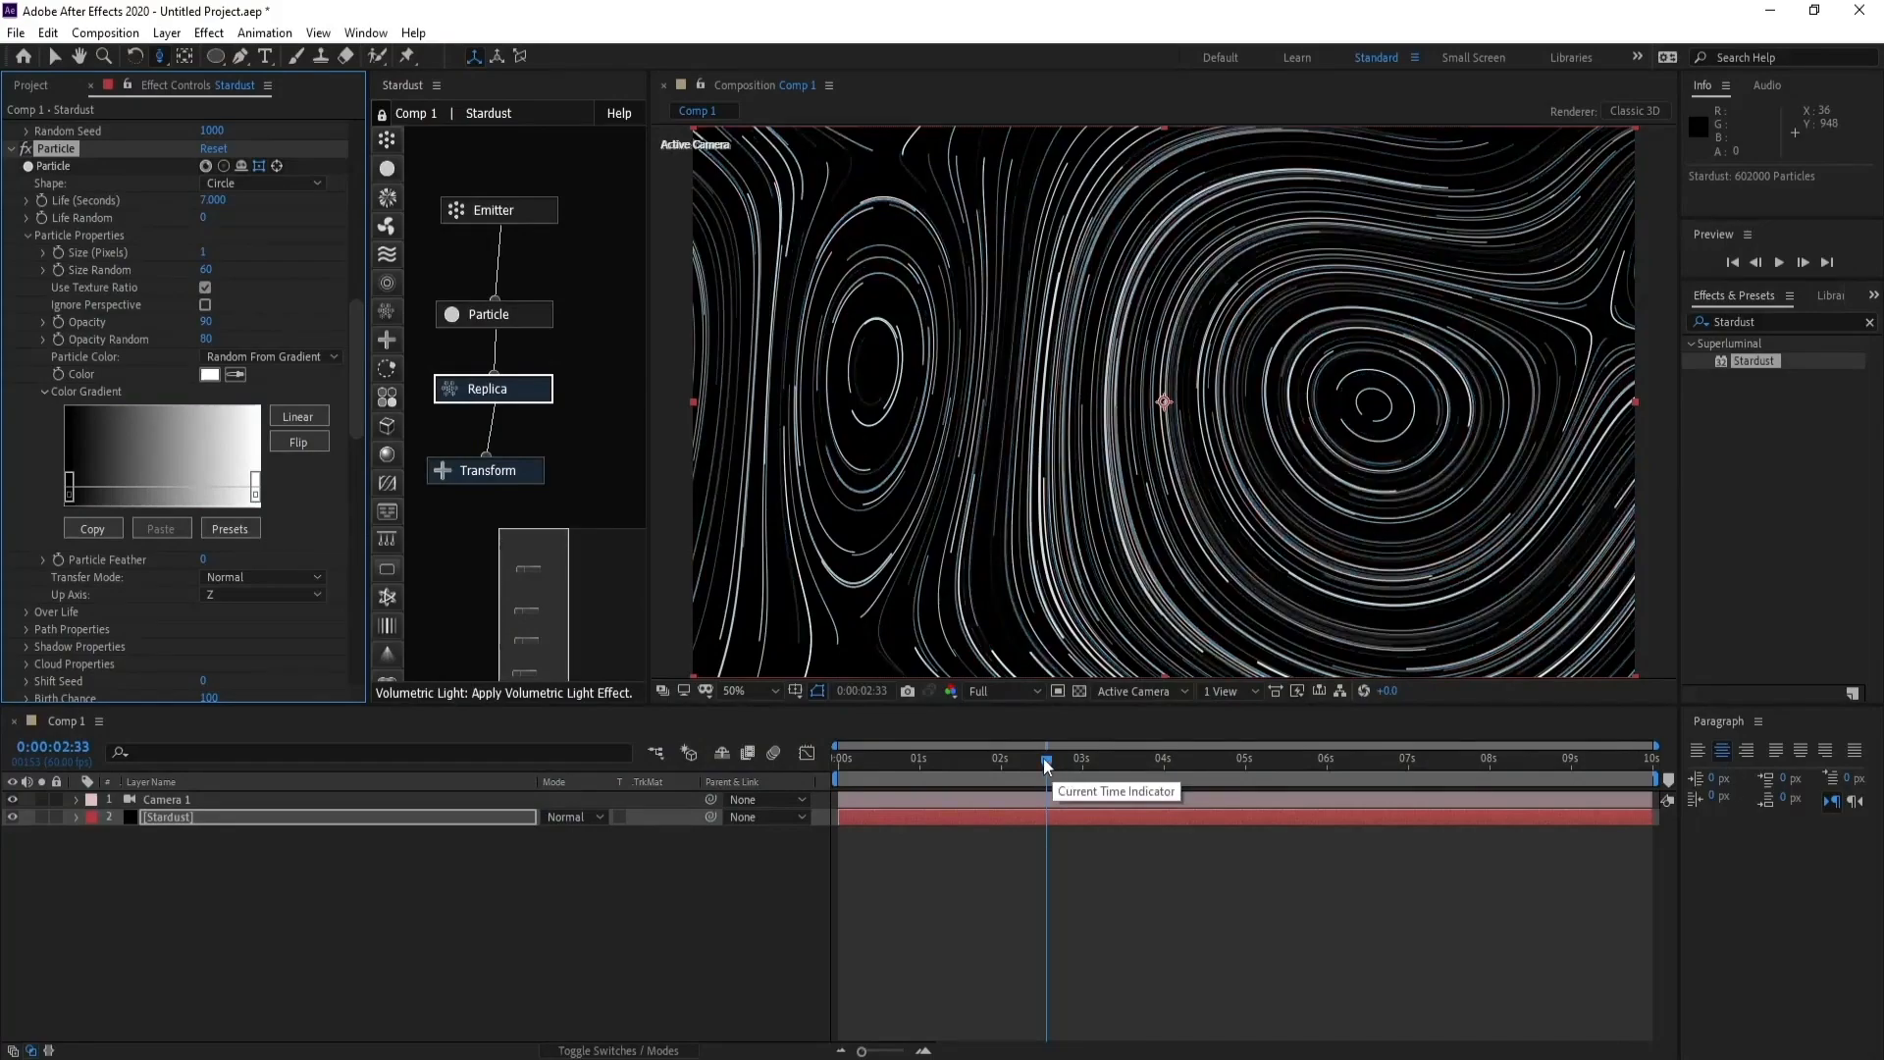
left_click_drag(1044, 758, 1029, 751)
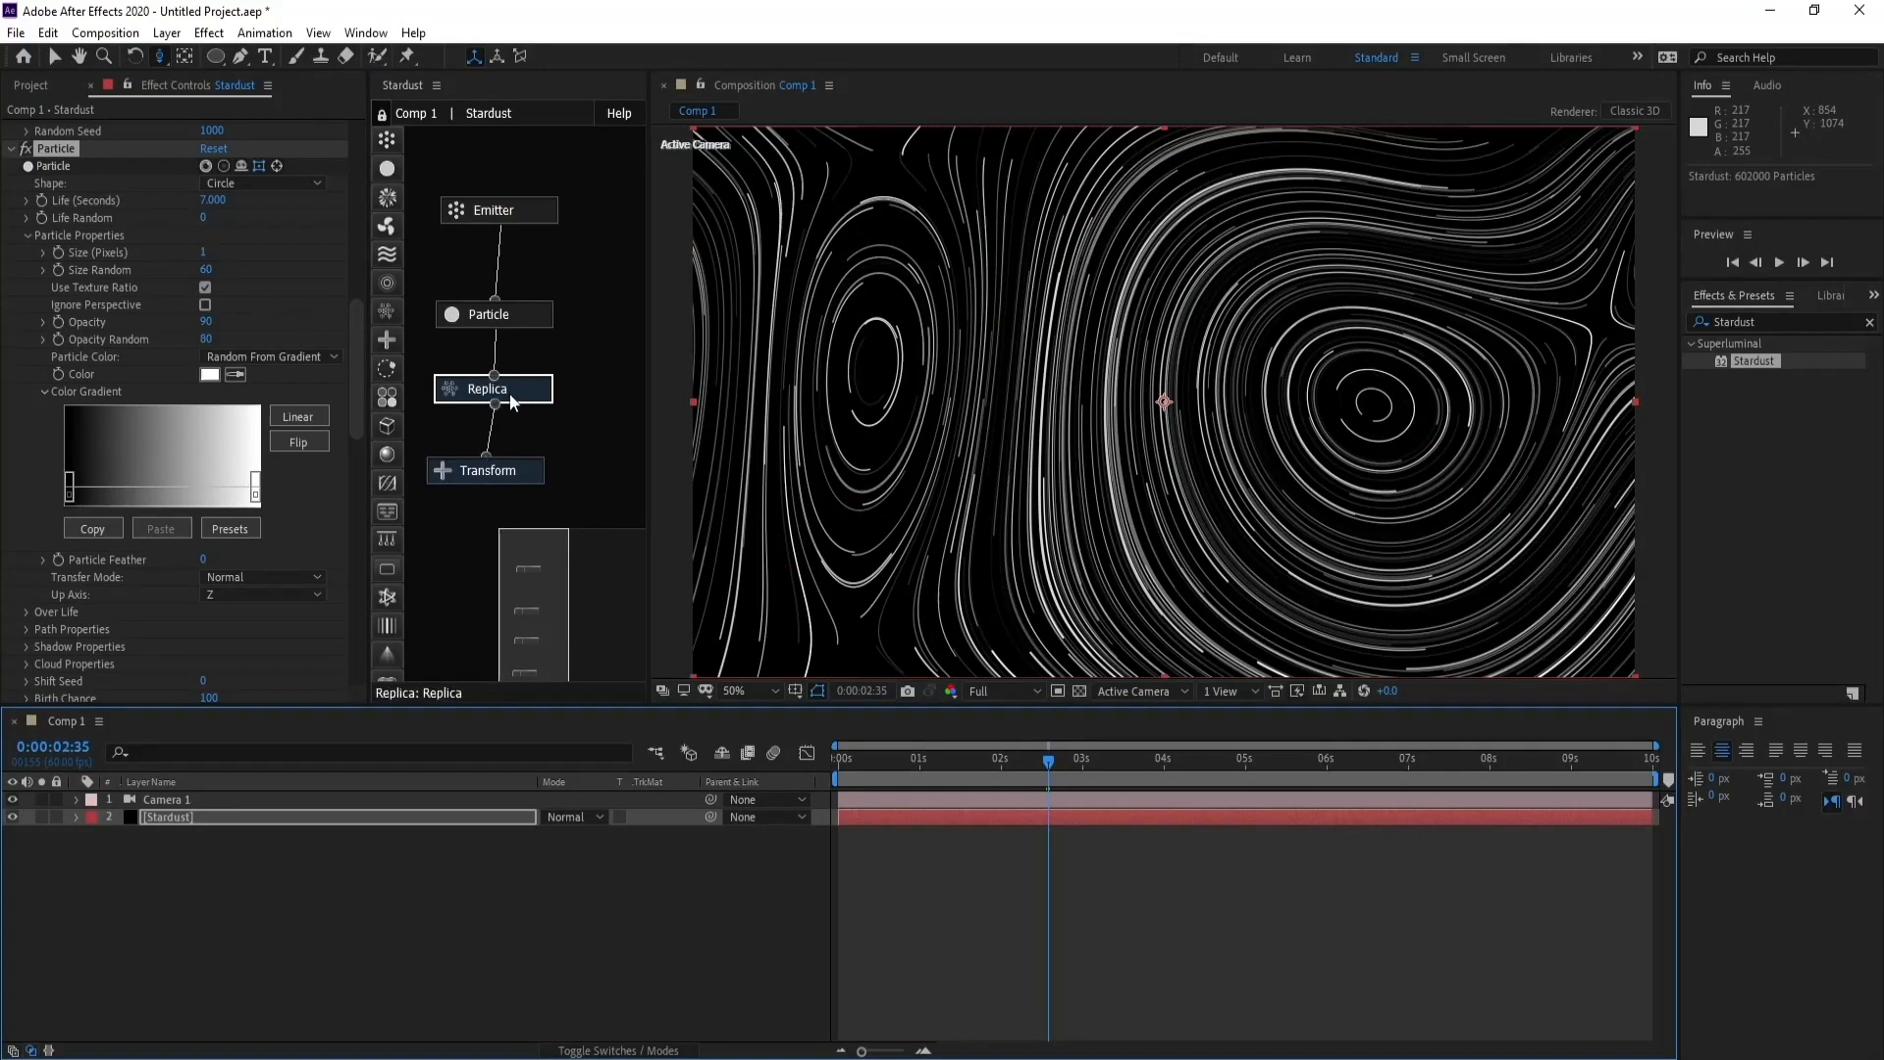
- Shape the Replica's Replicates Over Life graph into a straight ramp rising from a low start value, and preview the line growth around 2.5 seconds
left_click(447, 389)
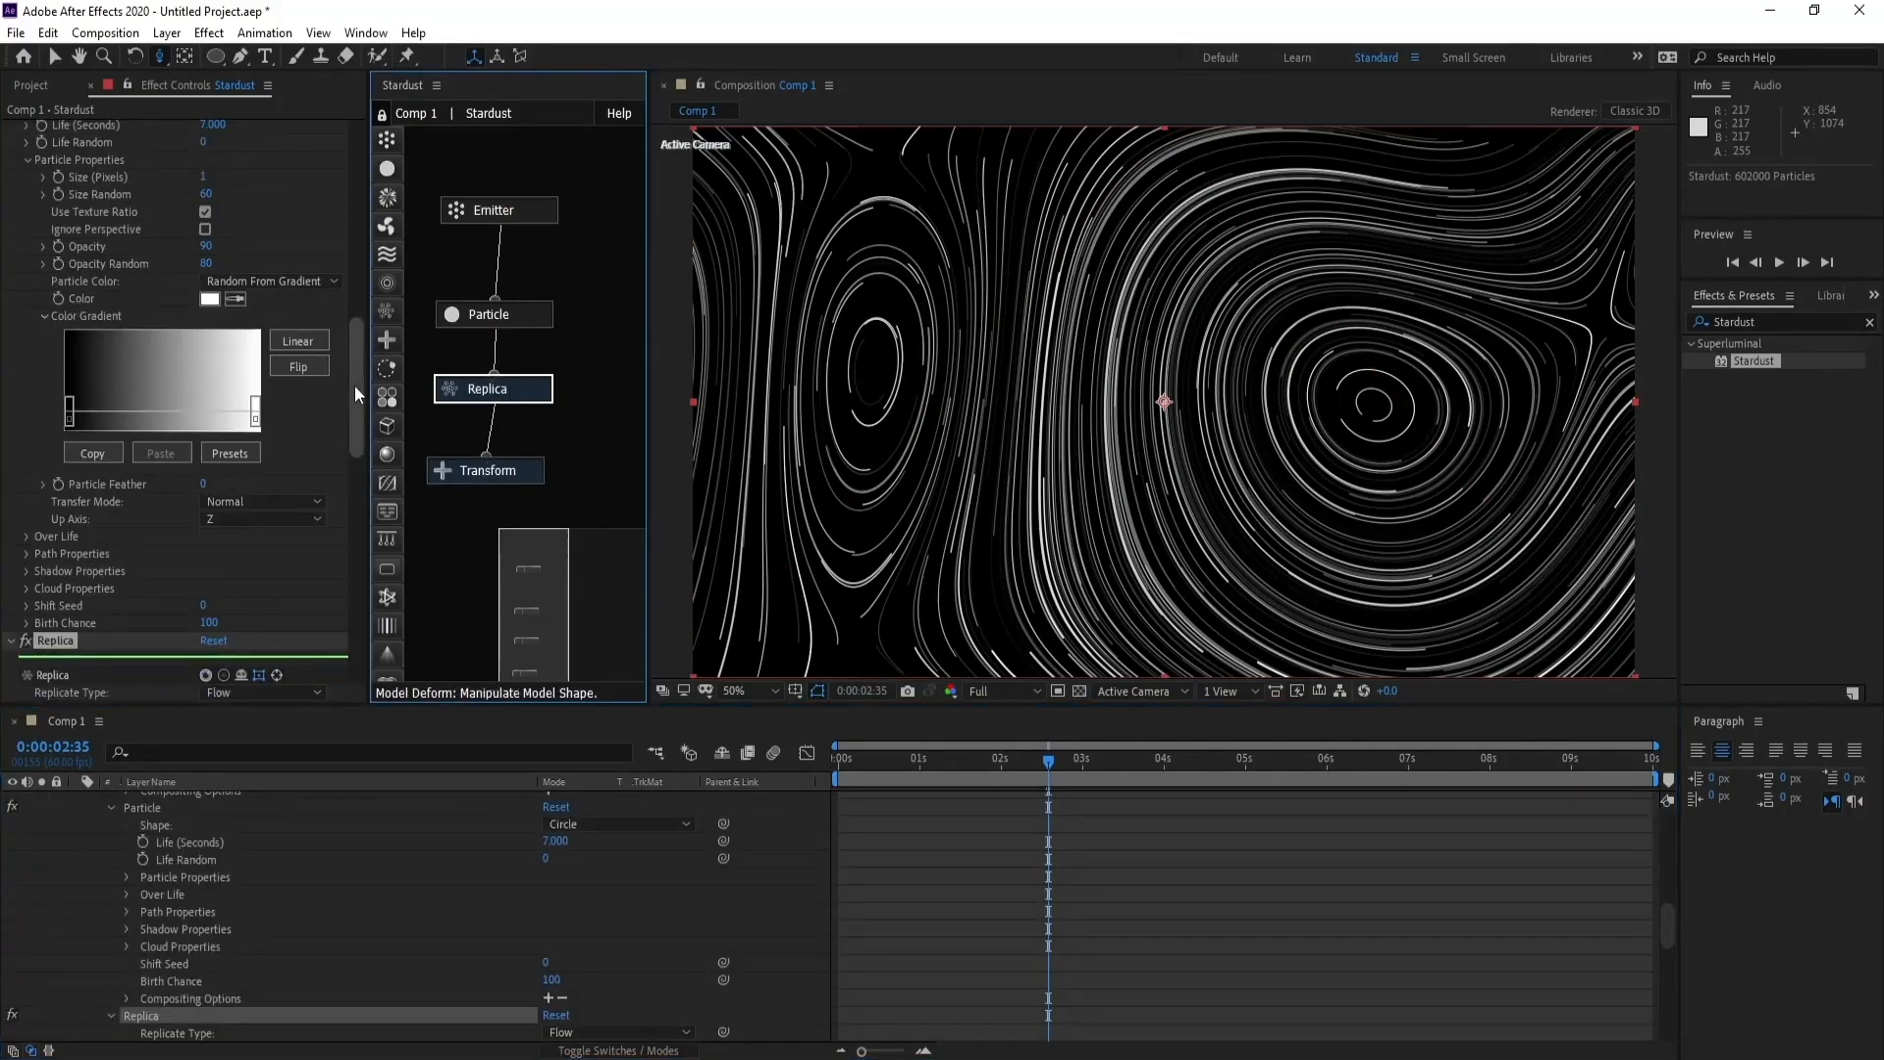
left_click_drag(357, 394, 361, 490)
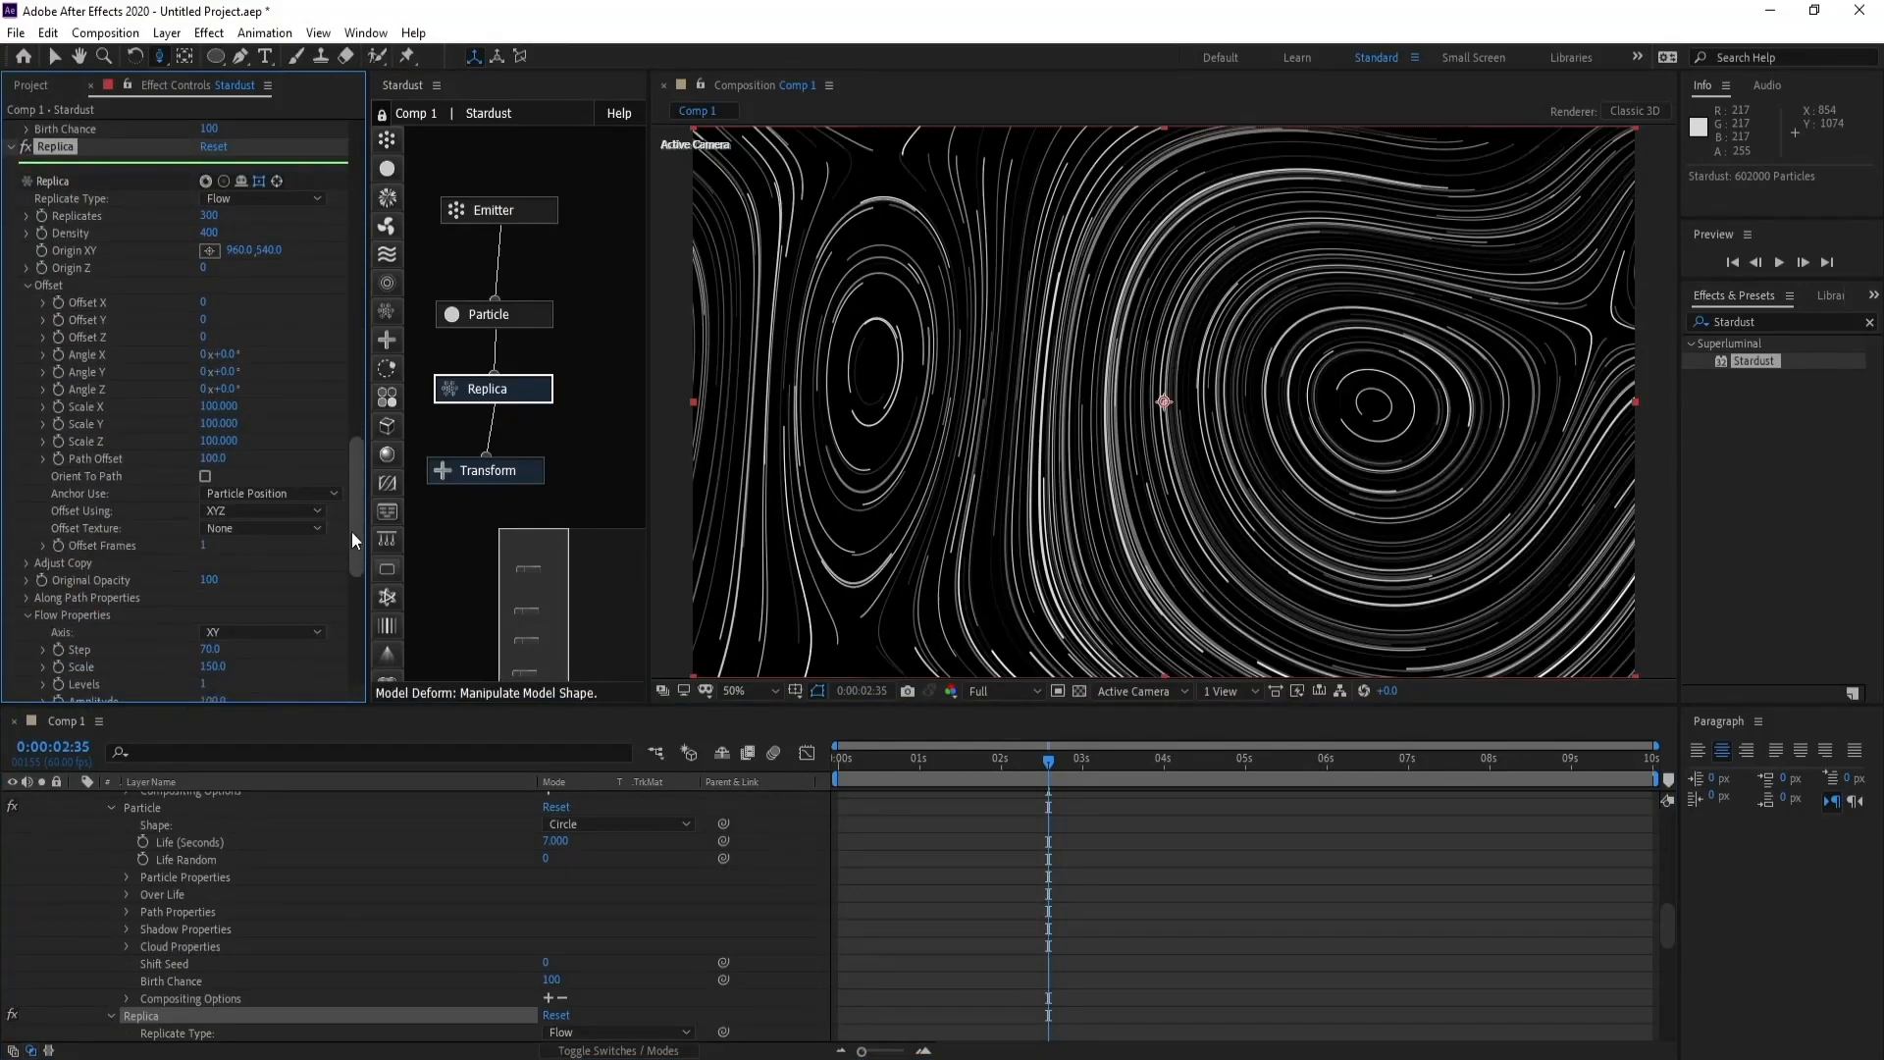
left_click_drag(351, 532, 315, 591)
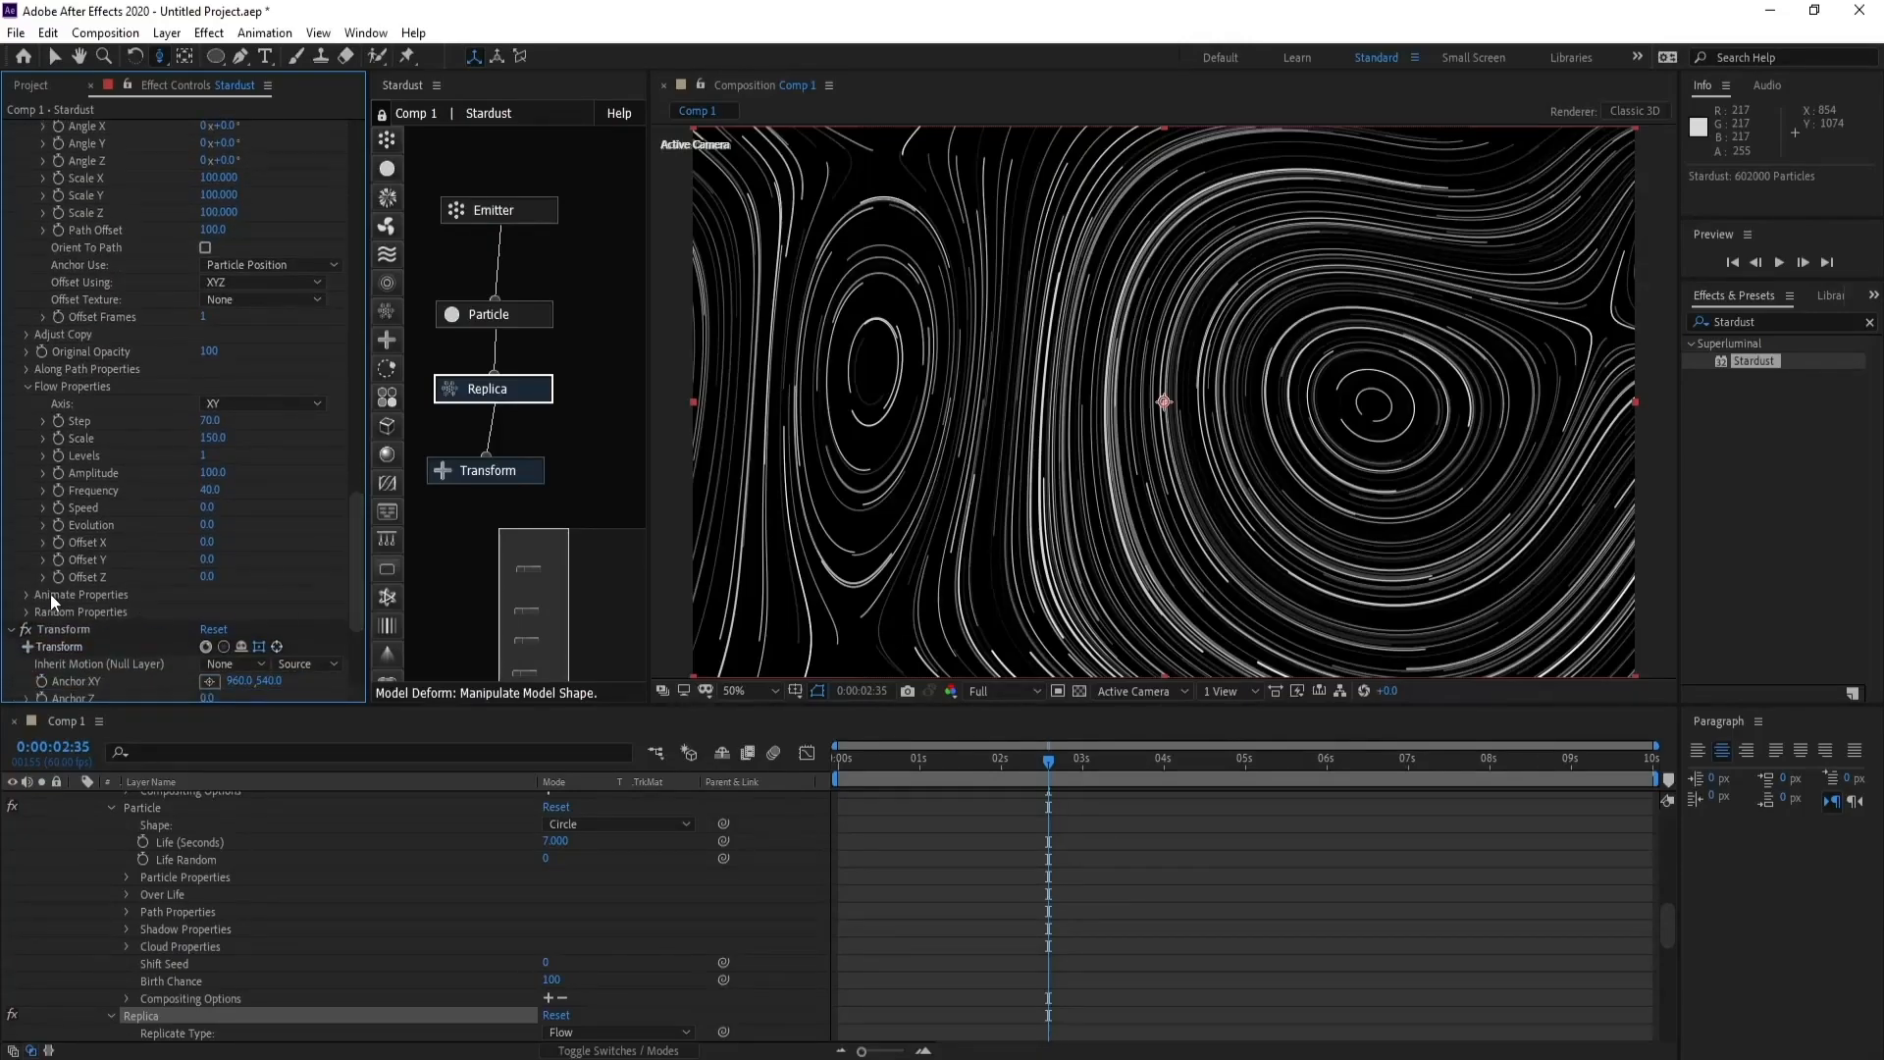
left_click(26, 595)
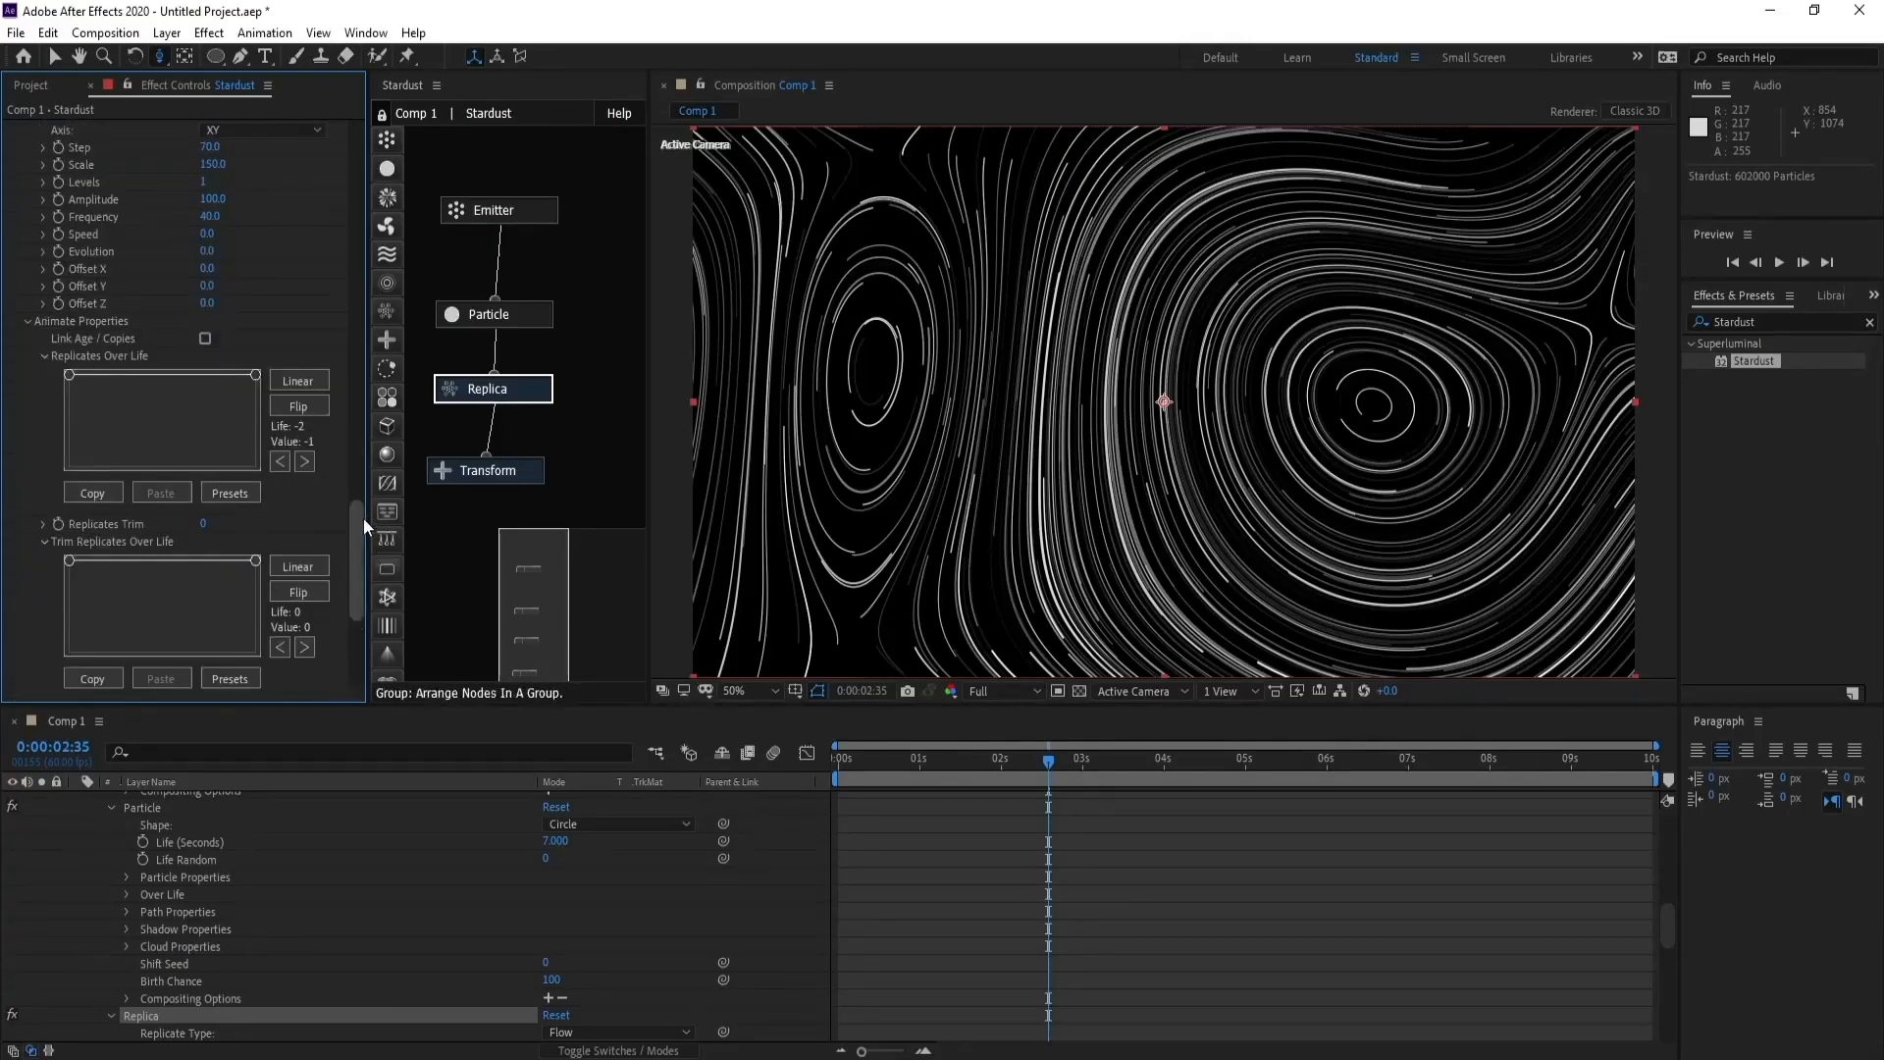
left_click_drag(68, 375, 67, 462)
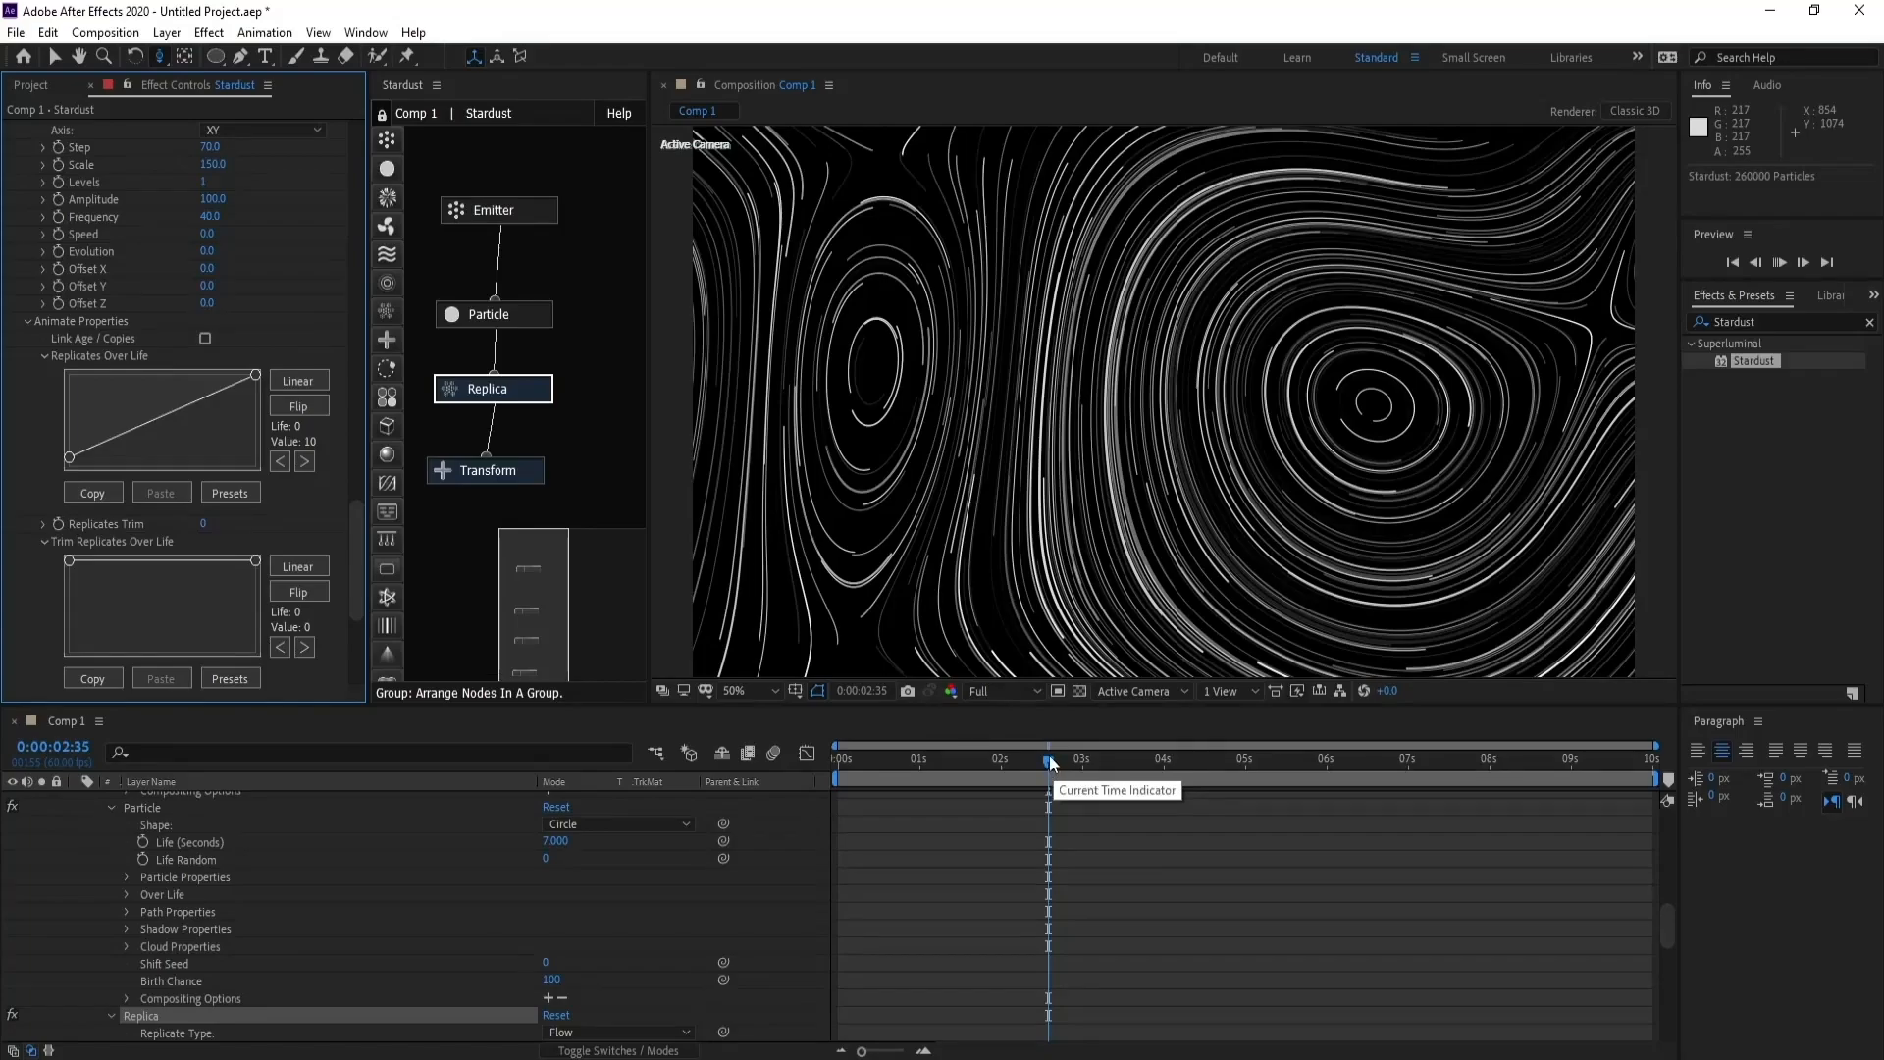
left_click_drag(1050, 762, 1045, 758)
key("space")
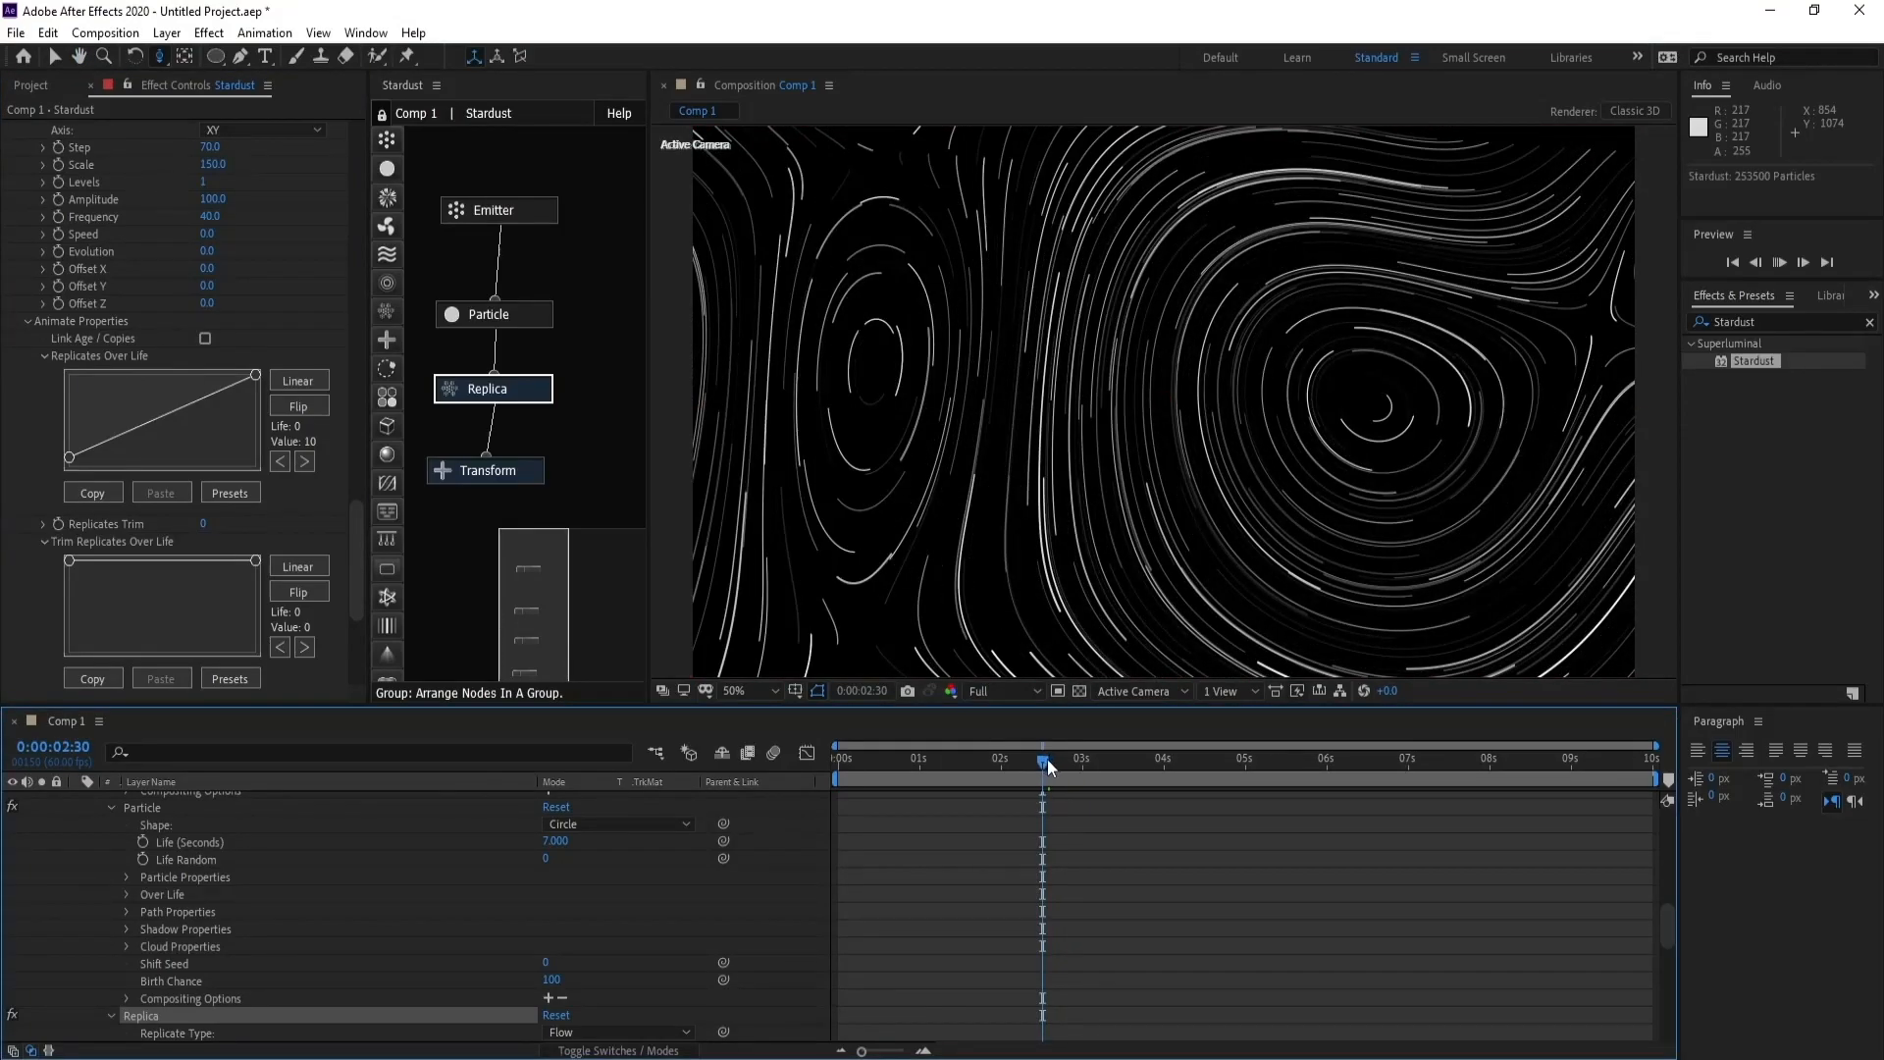
left_click_drag(1048, 760, 1032, 763)
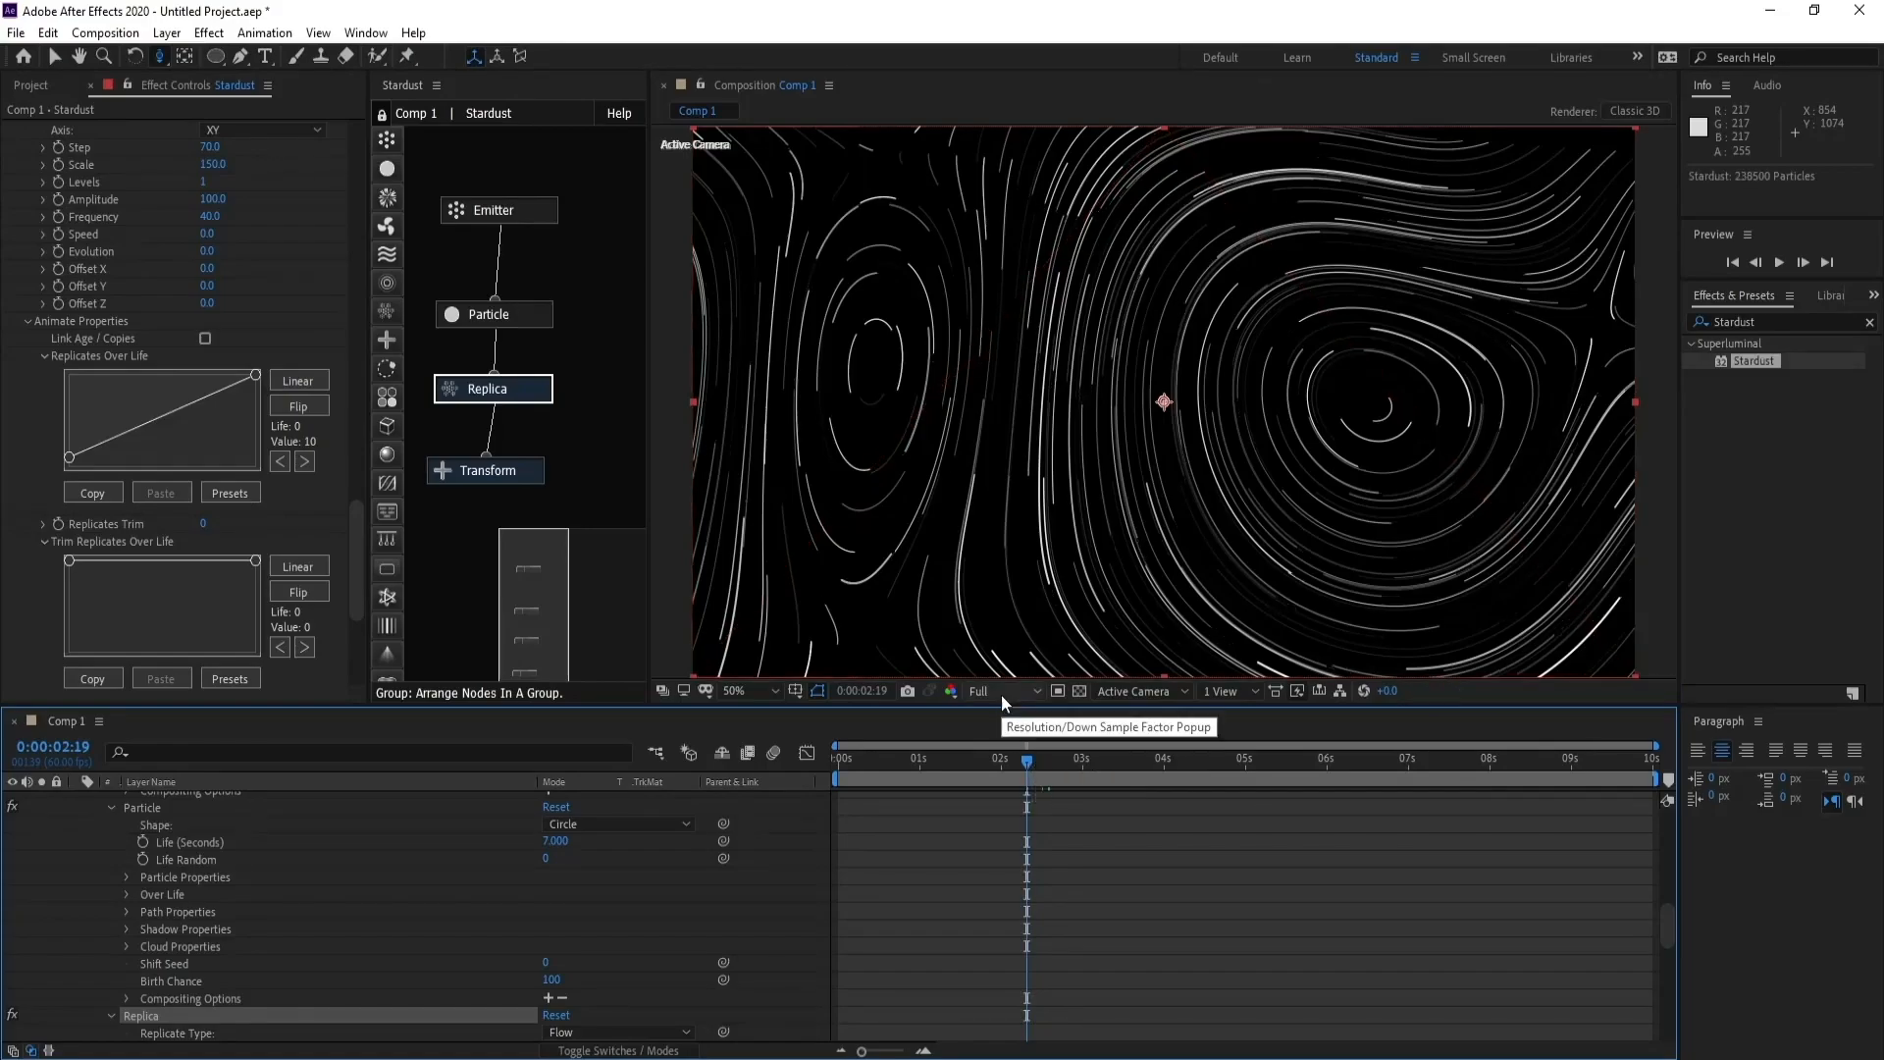
left_click_drag(1030, 764, 1046, 776)
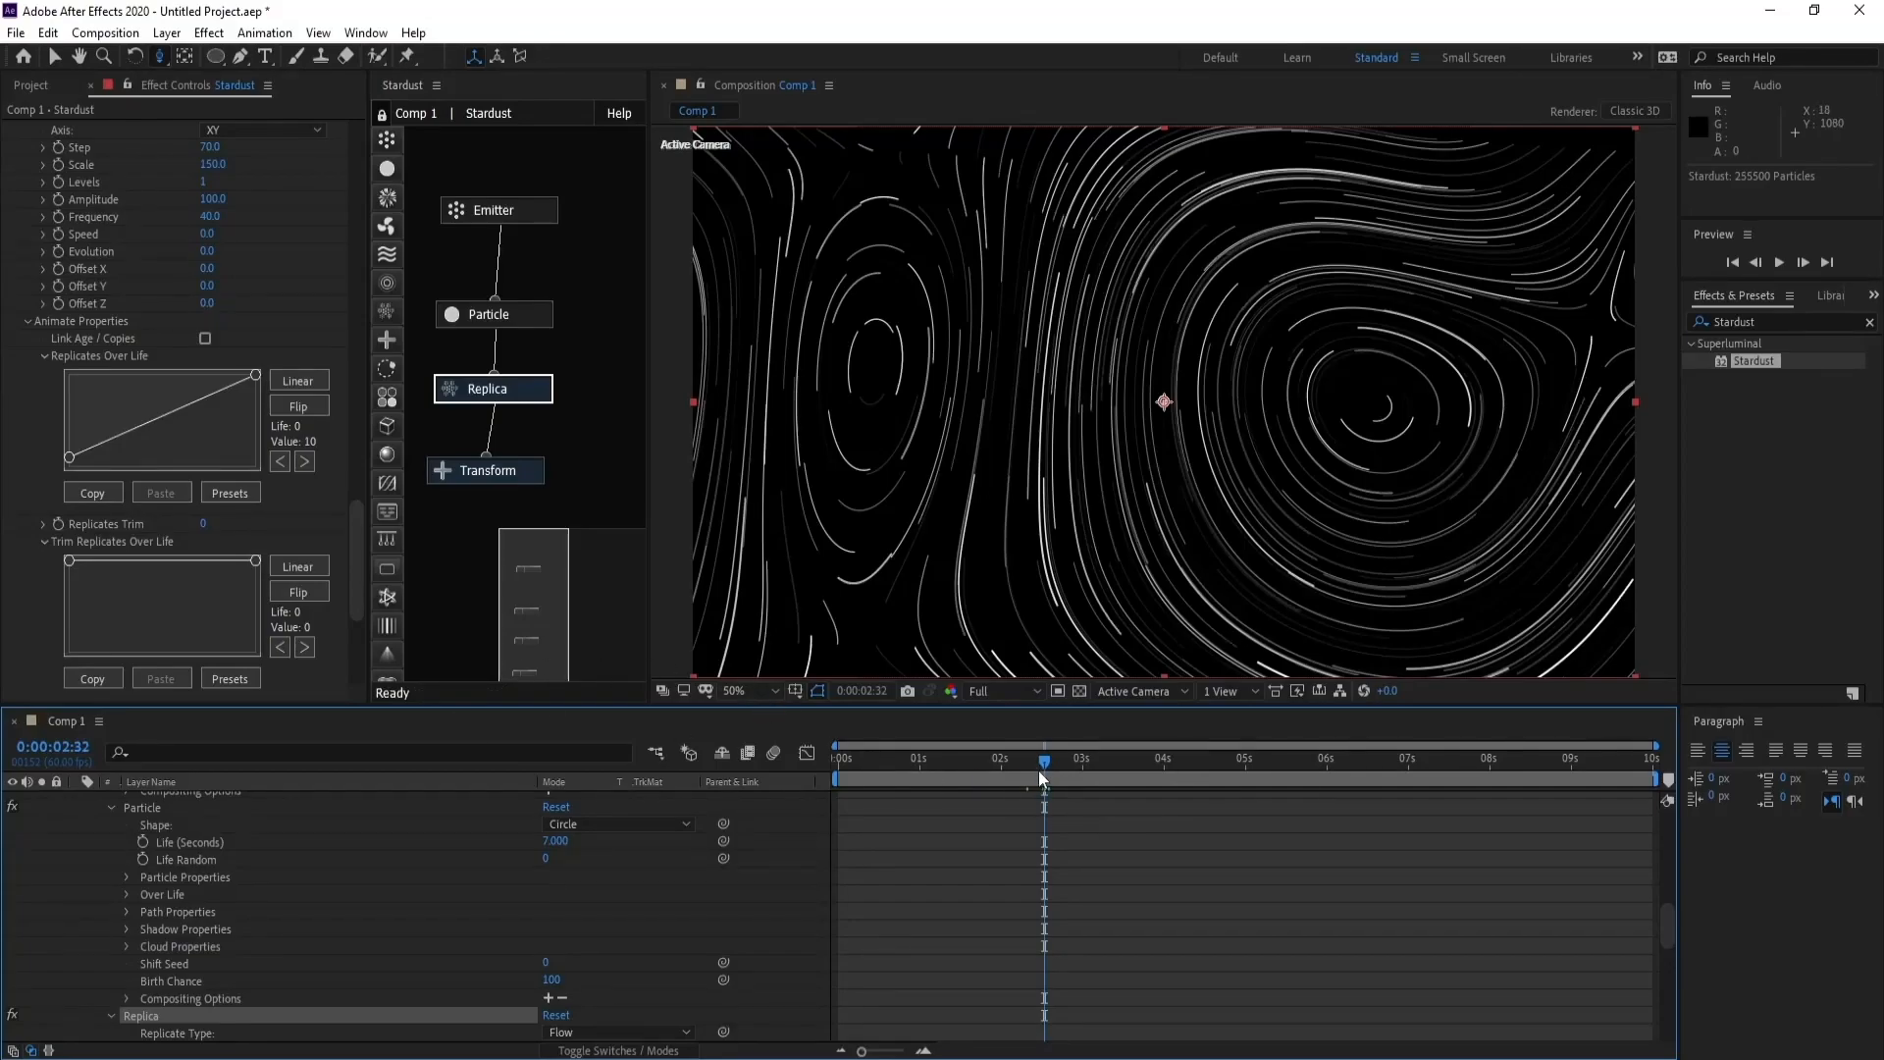
- Lower the Replica node's density to 50 to lighten the scene for camera adjustments
left_click(487, 389)
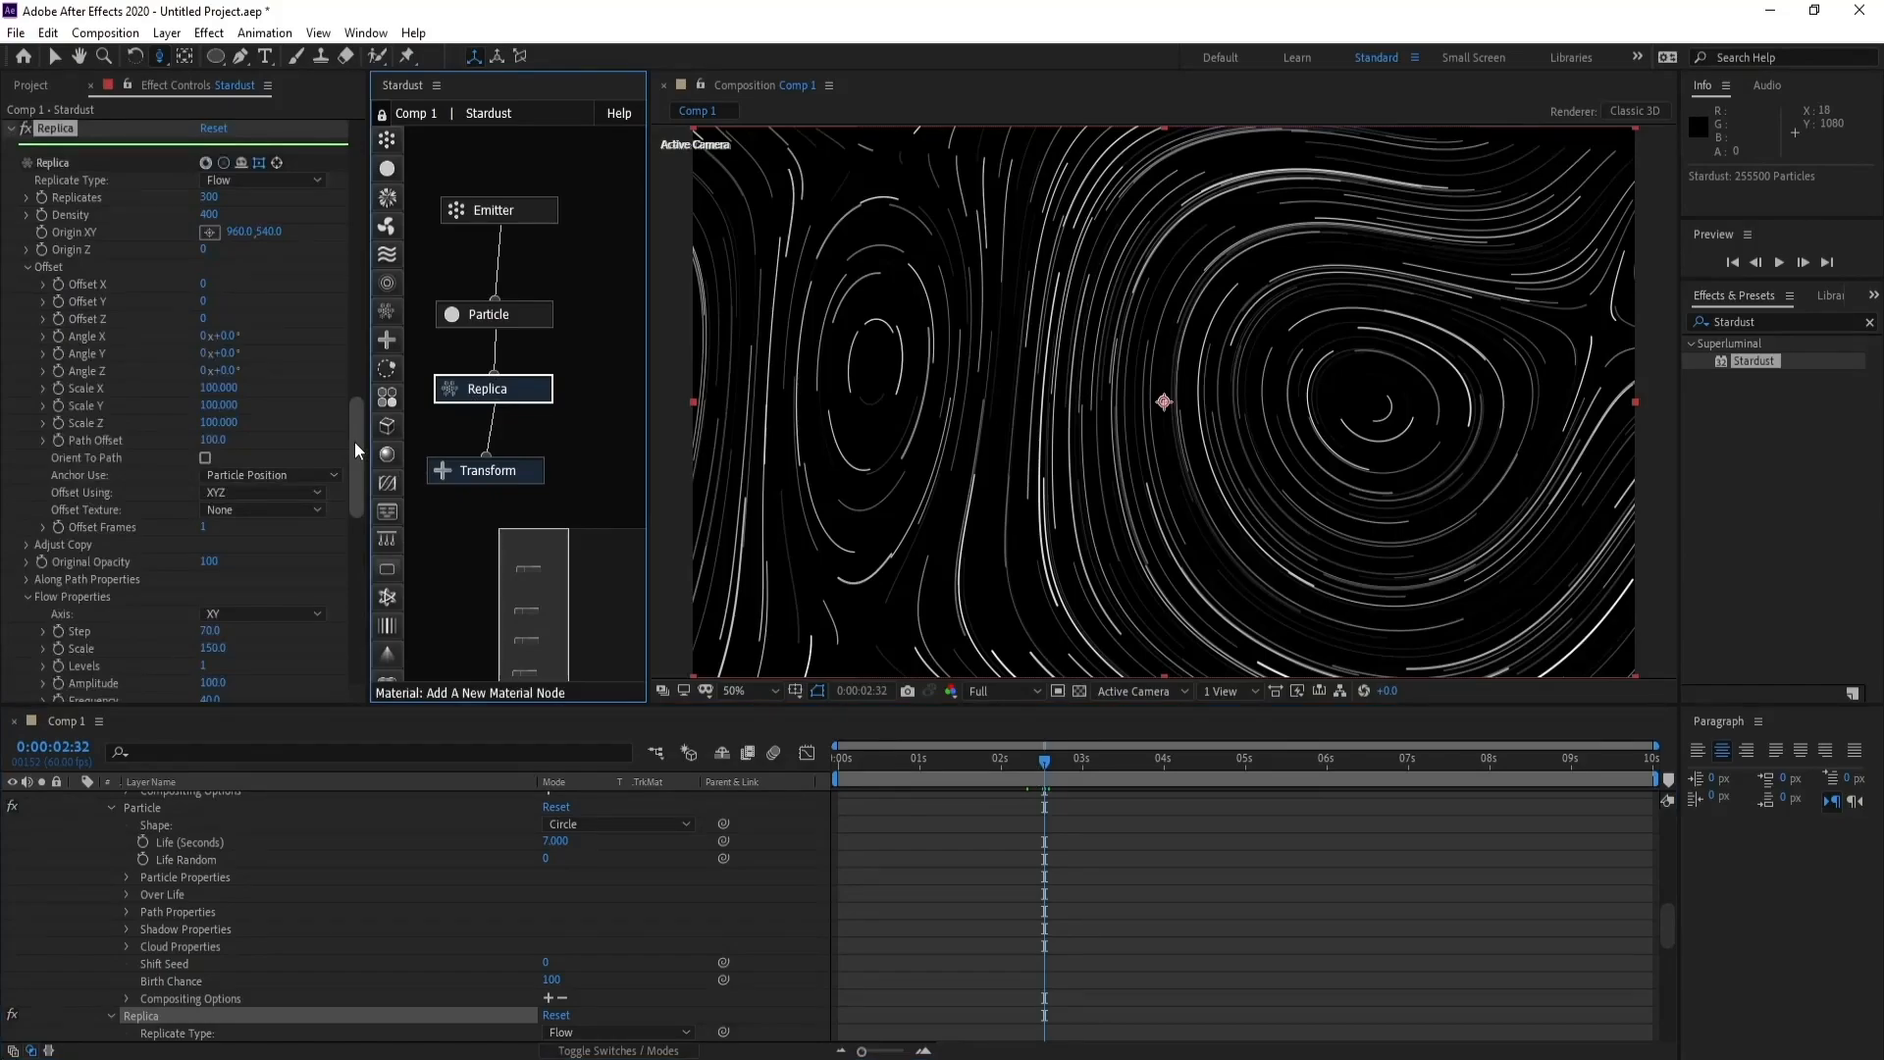
mouse_move(355, 444)
left_mouse_down()
mouse_move(367, 498)
mouse_move(363, 422)
left_mouse_up()
left_click(209, 303)
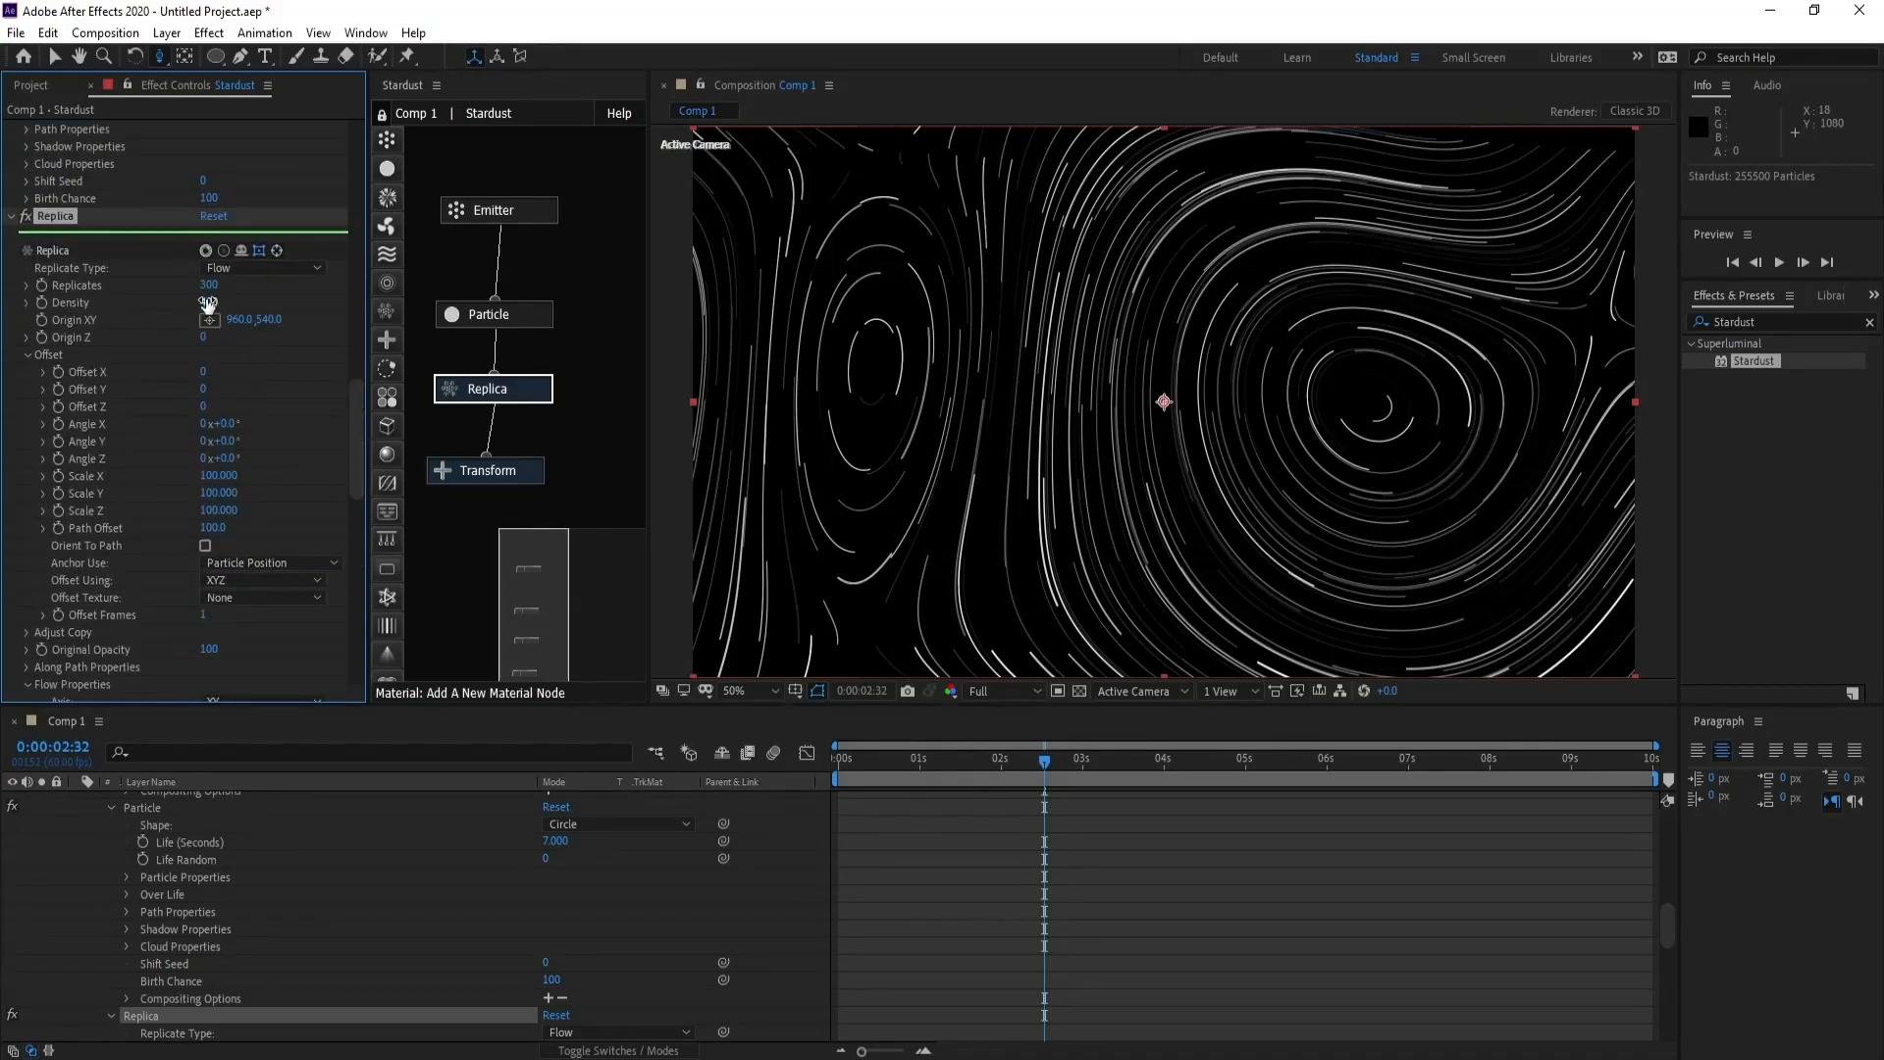
type("50")
key("Return")
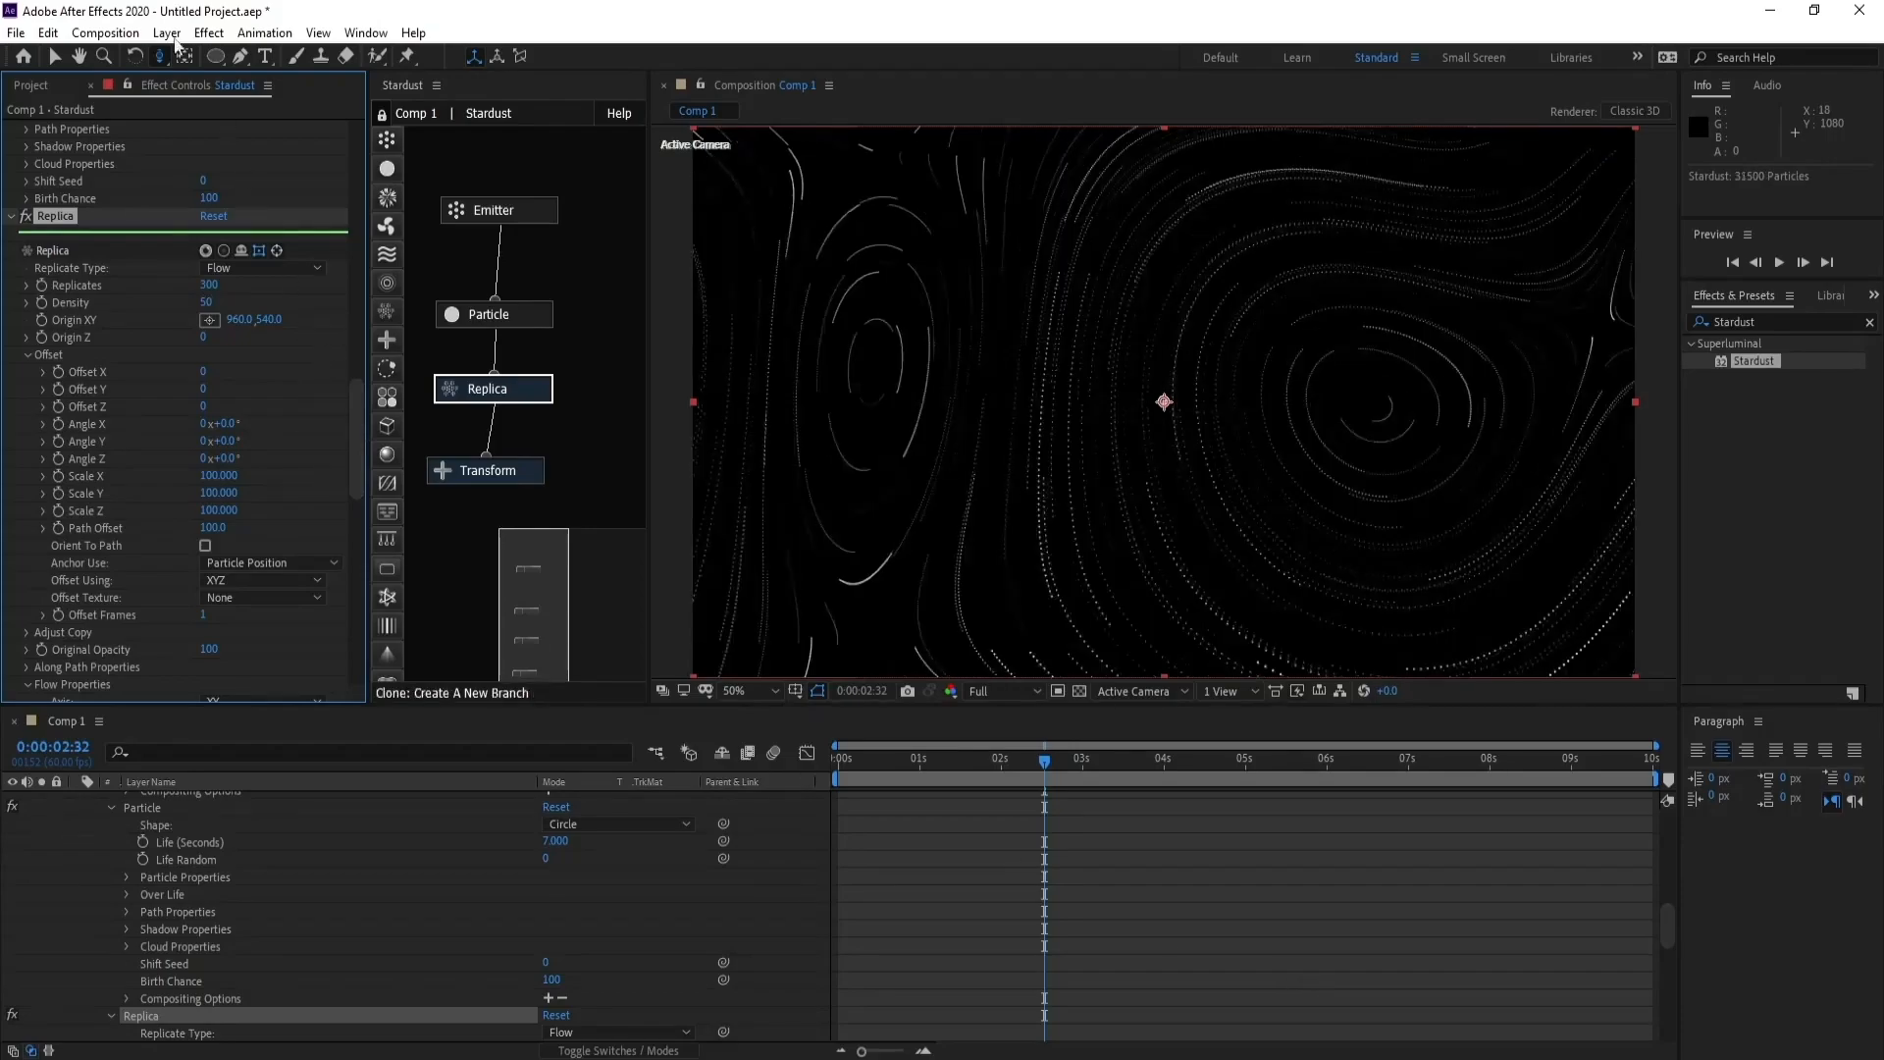
- Orbit, track and dolly the camera slightly to tilt the flow lines and bring the two swirls closer
left_click_drag(1227, 446, 1228, 417)
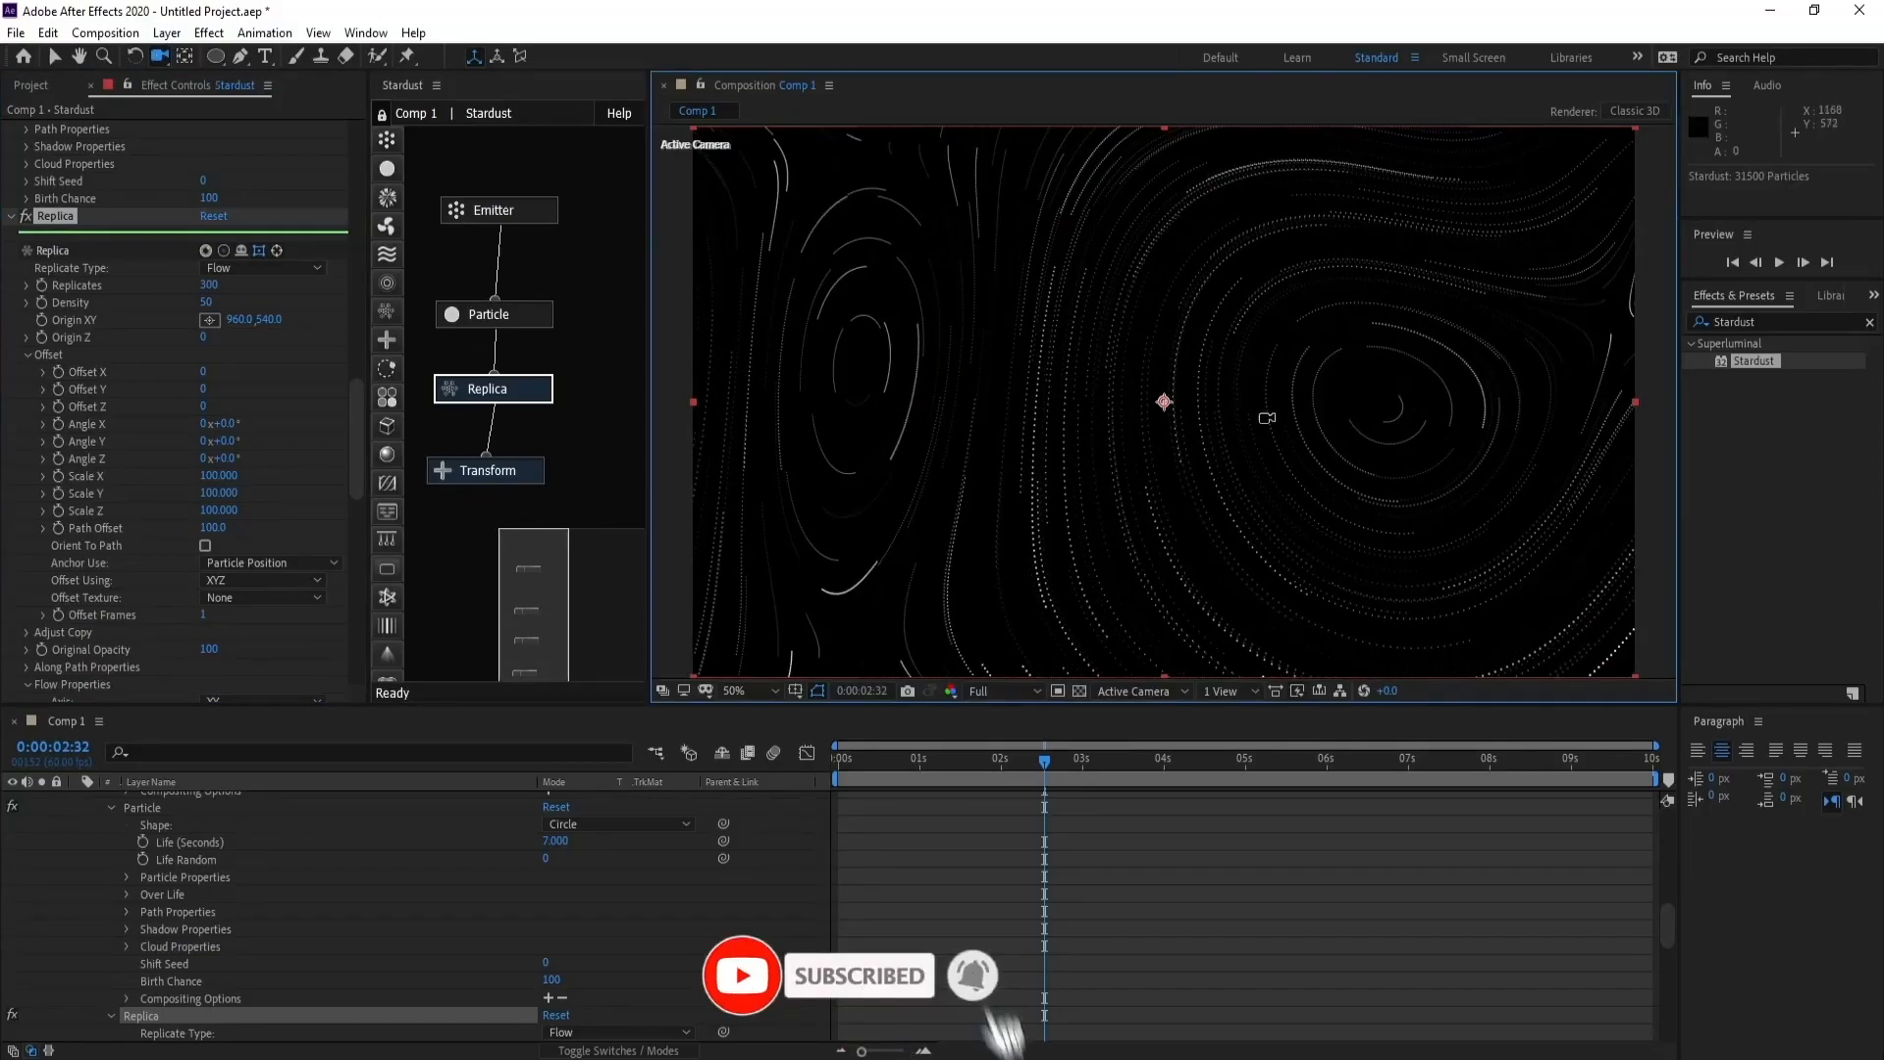
key("c")
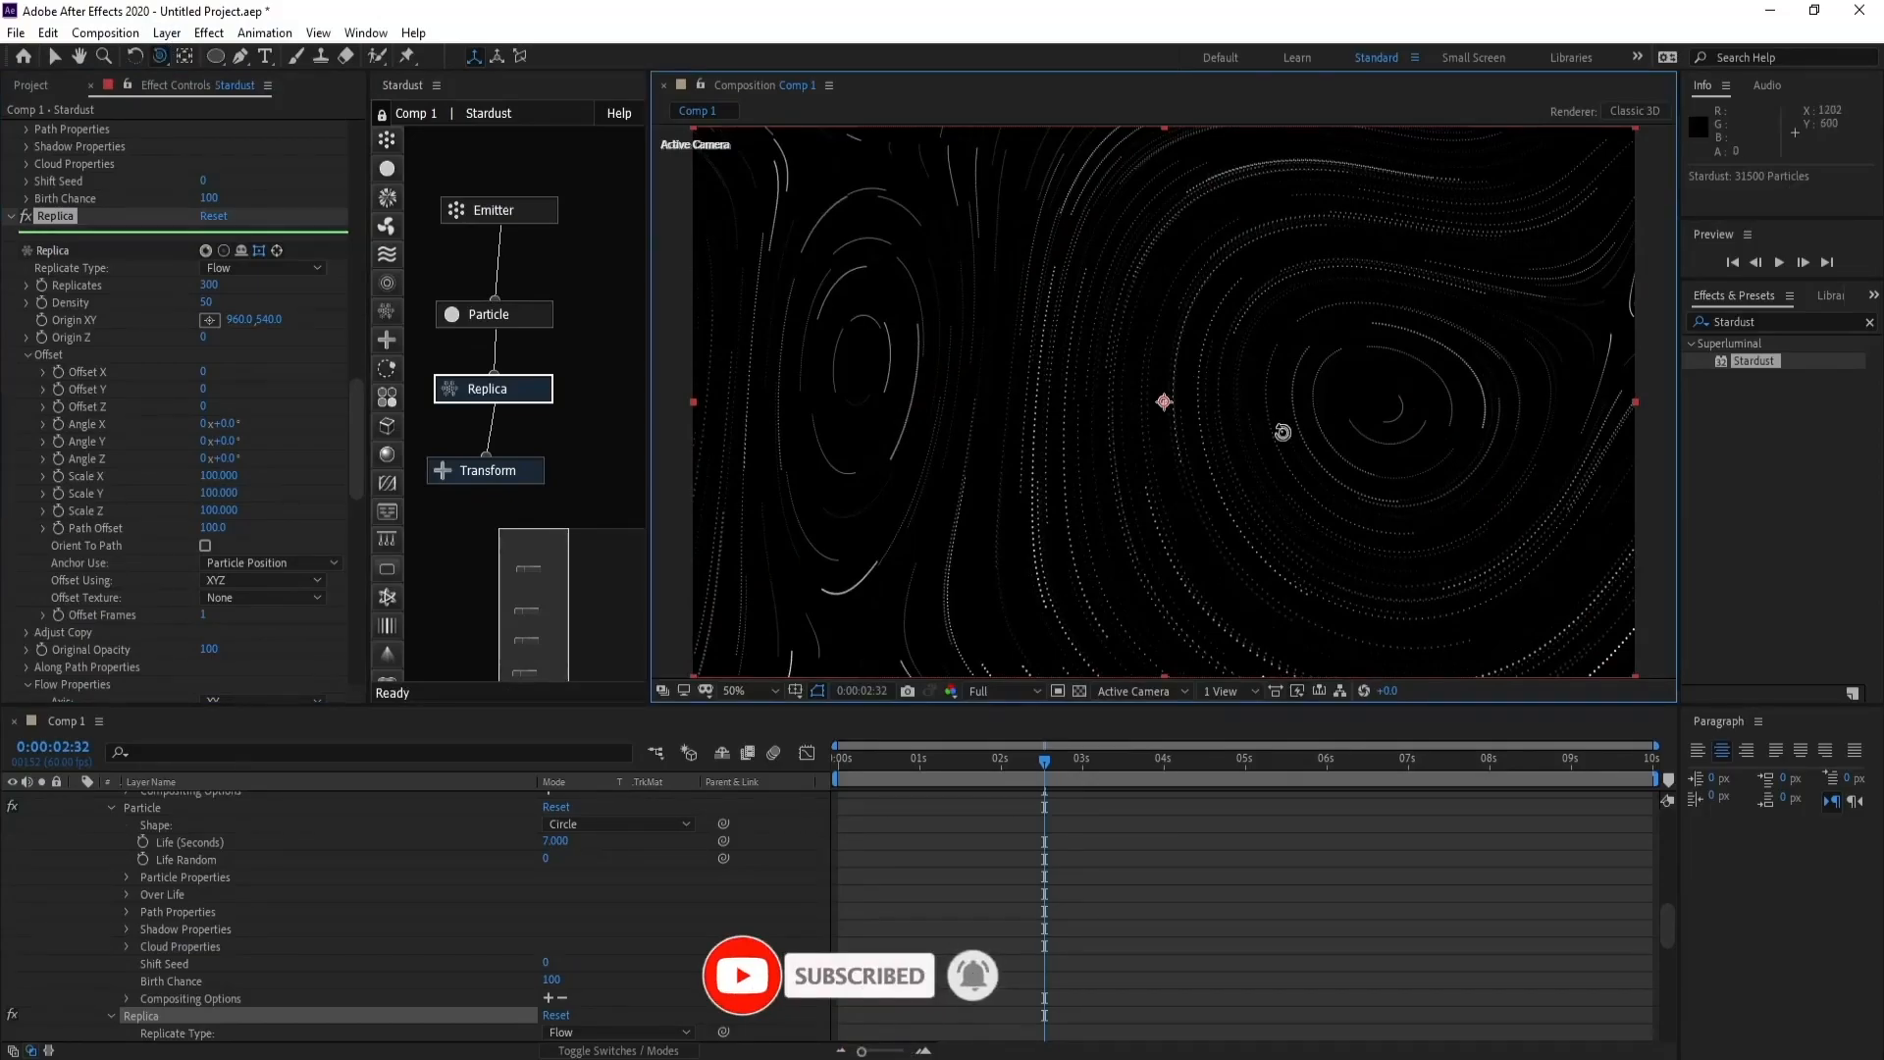
left_click_drag(1283, 432, 1286, 412)
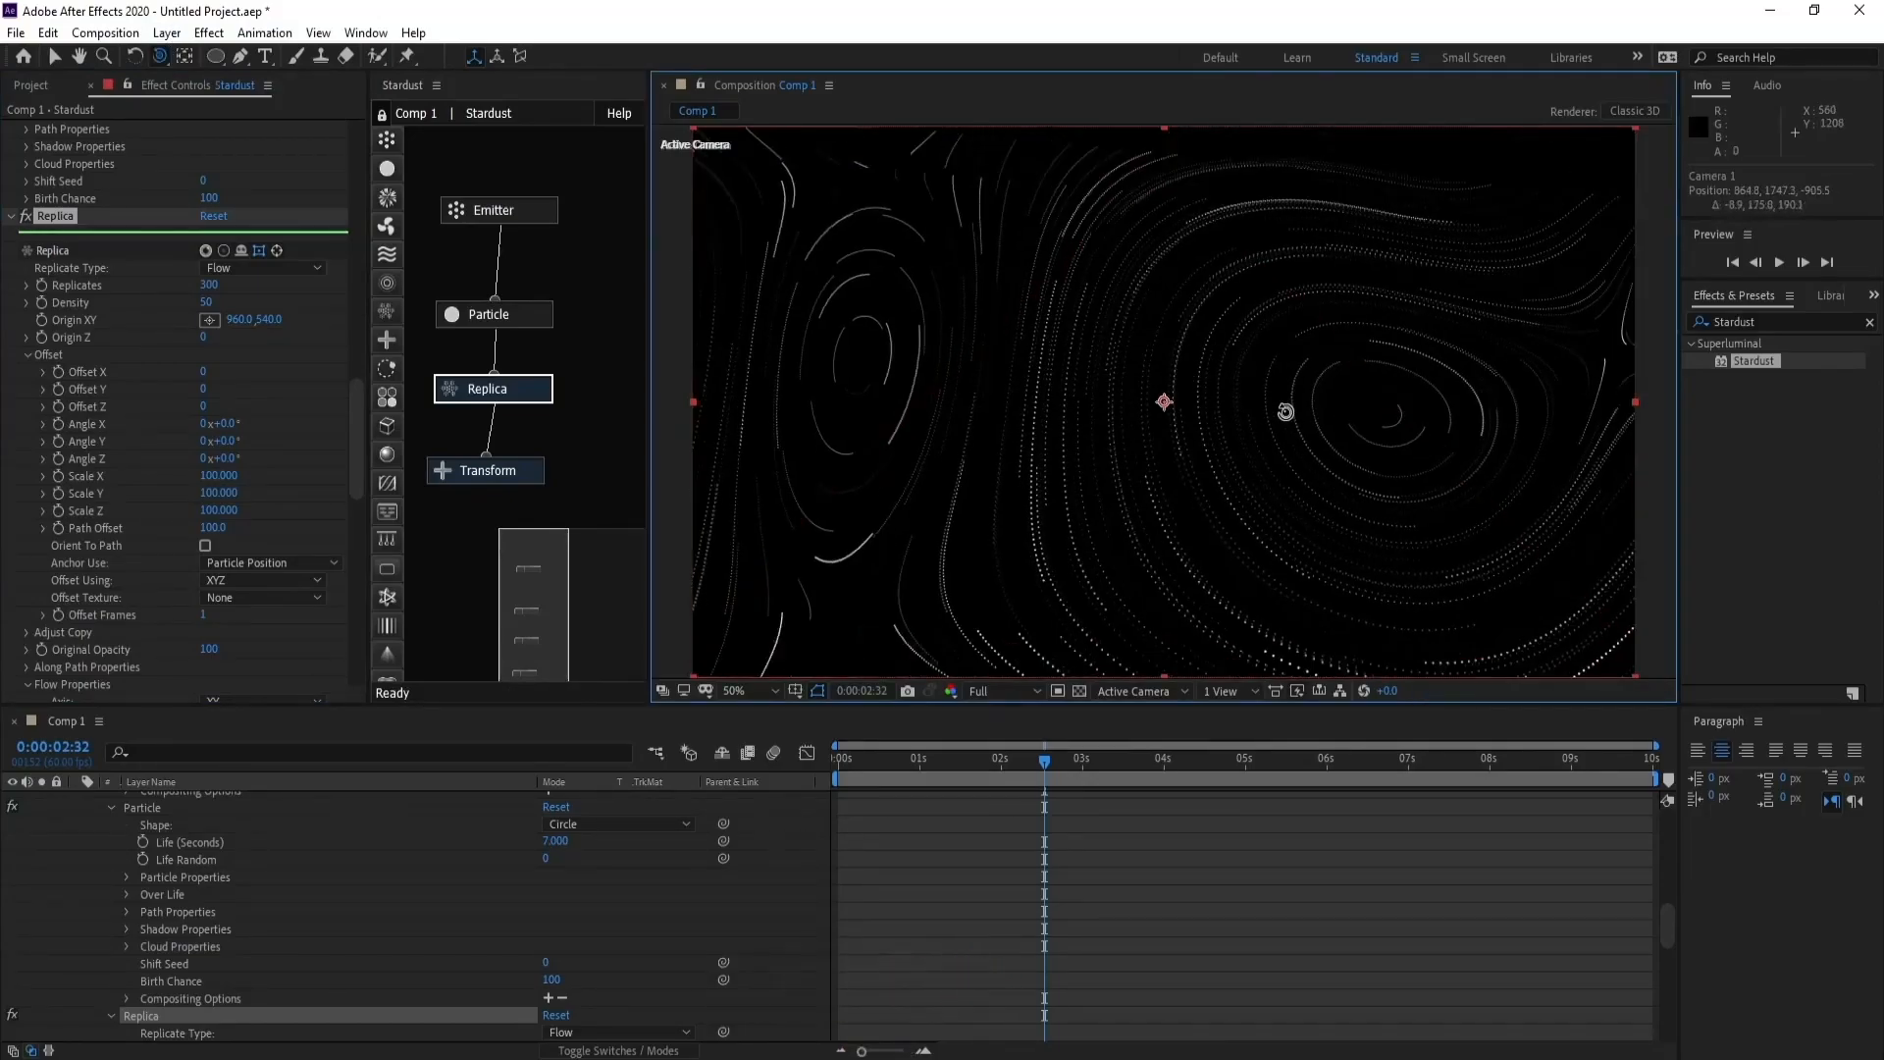
key("c")
key("c")
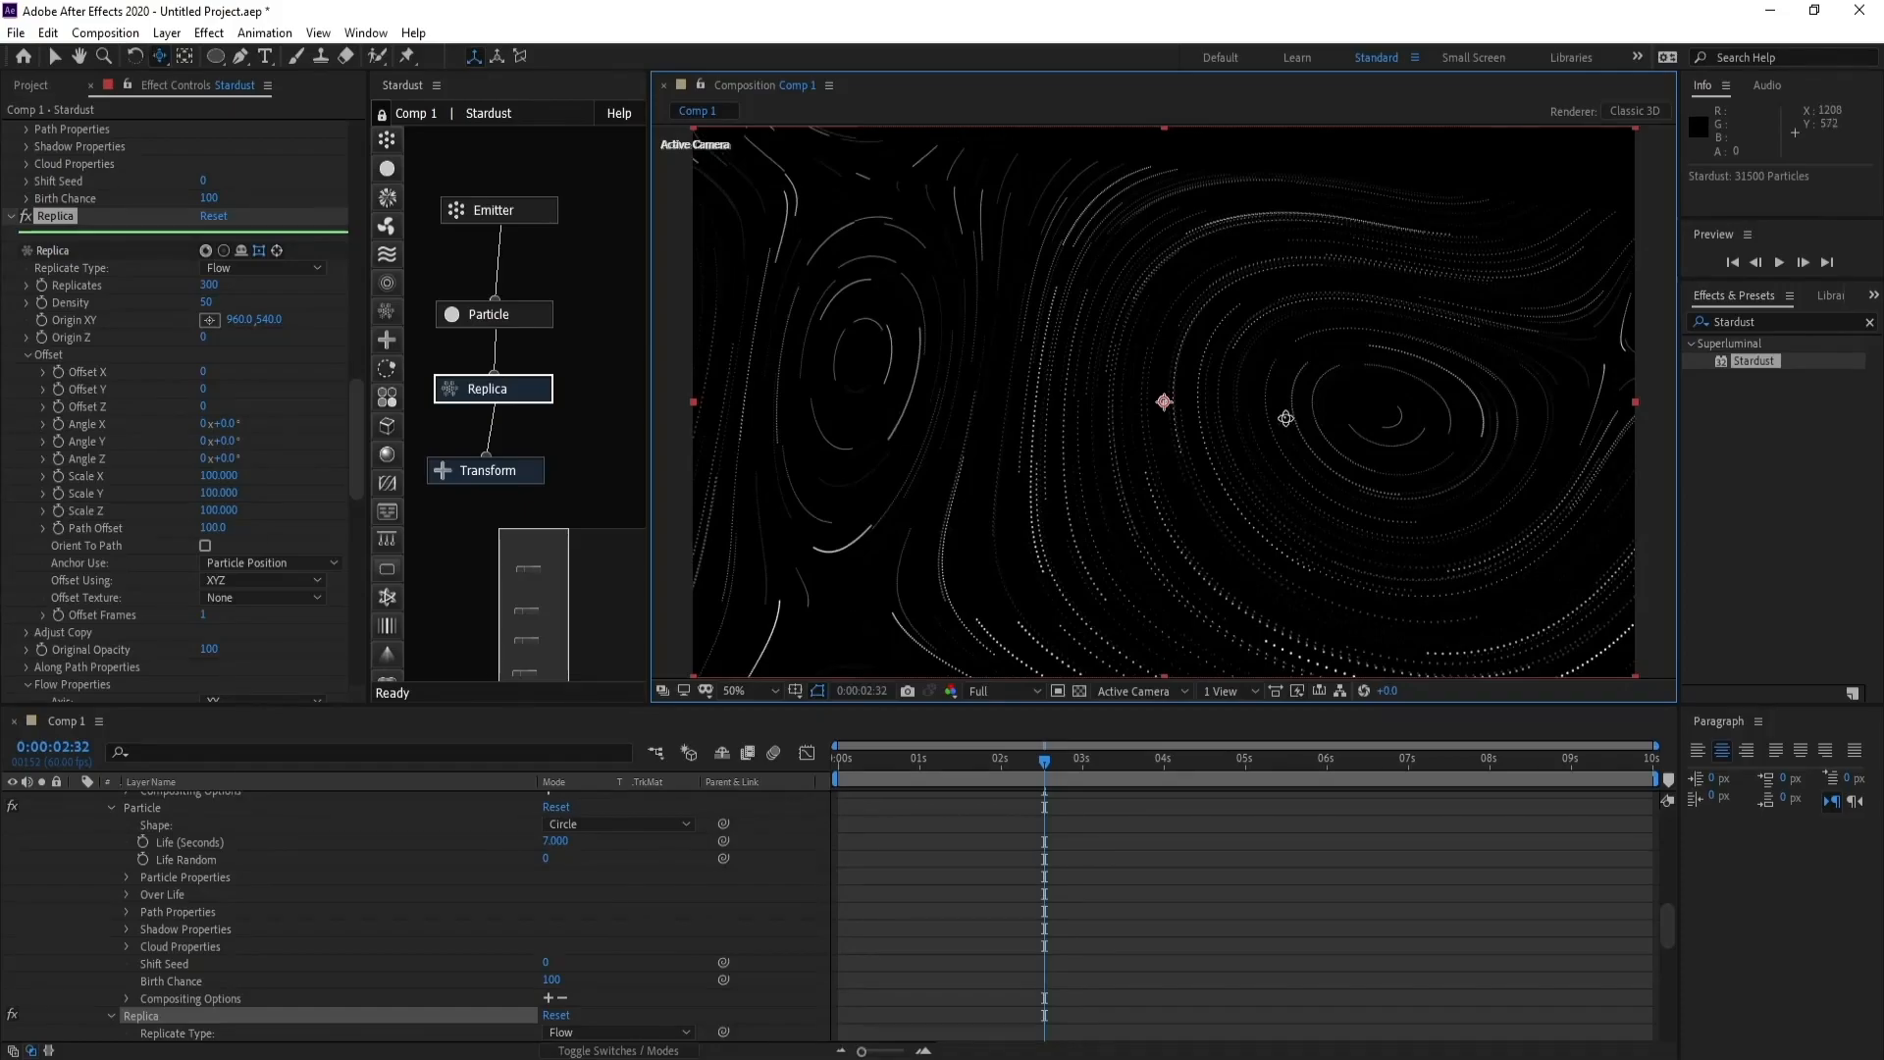
left_click_drag(1286, 418, 1294, 373)
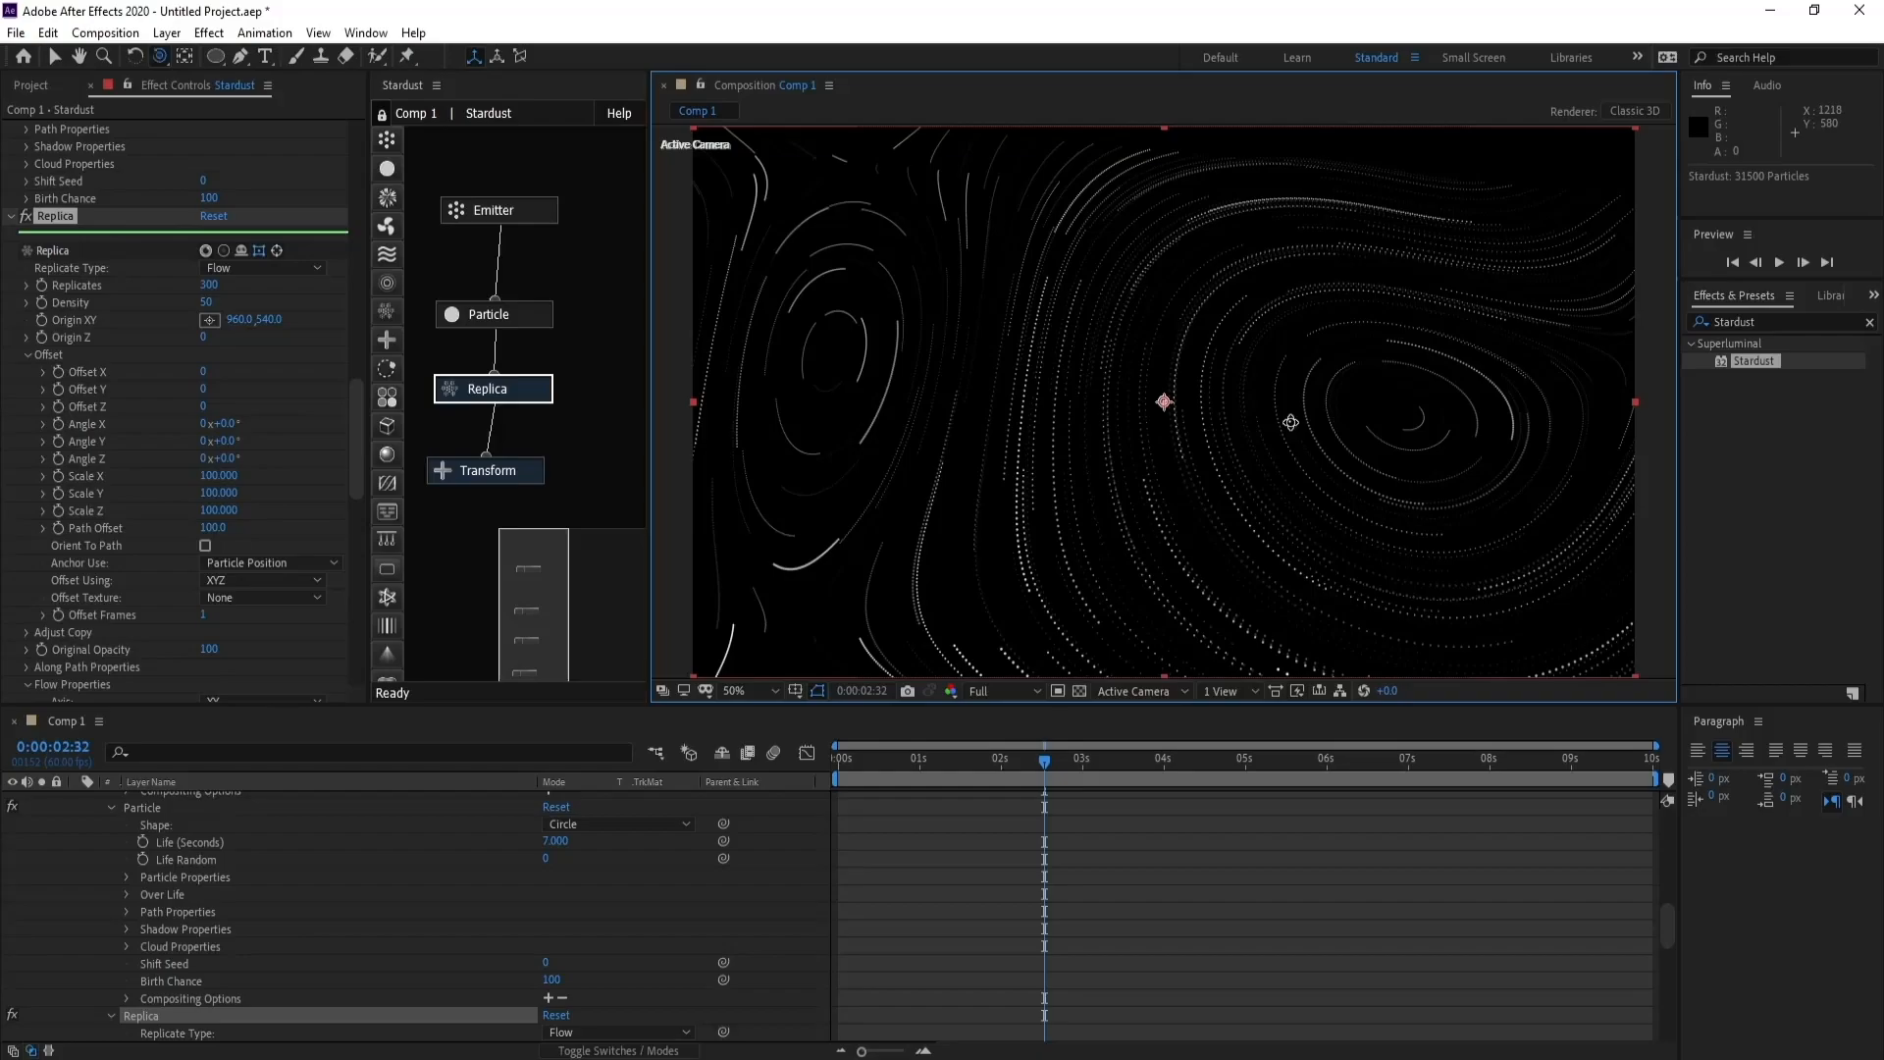
key("c")
key("c")
left_click_drag(1291, 422, 1290, 396)
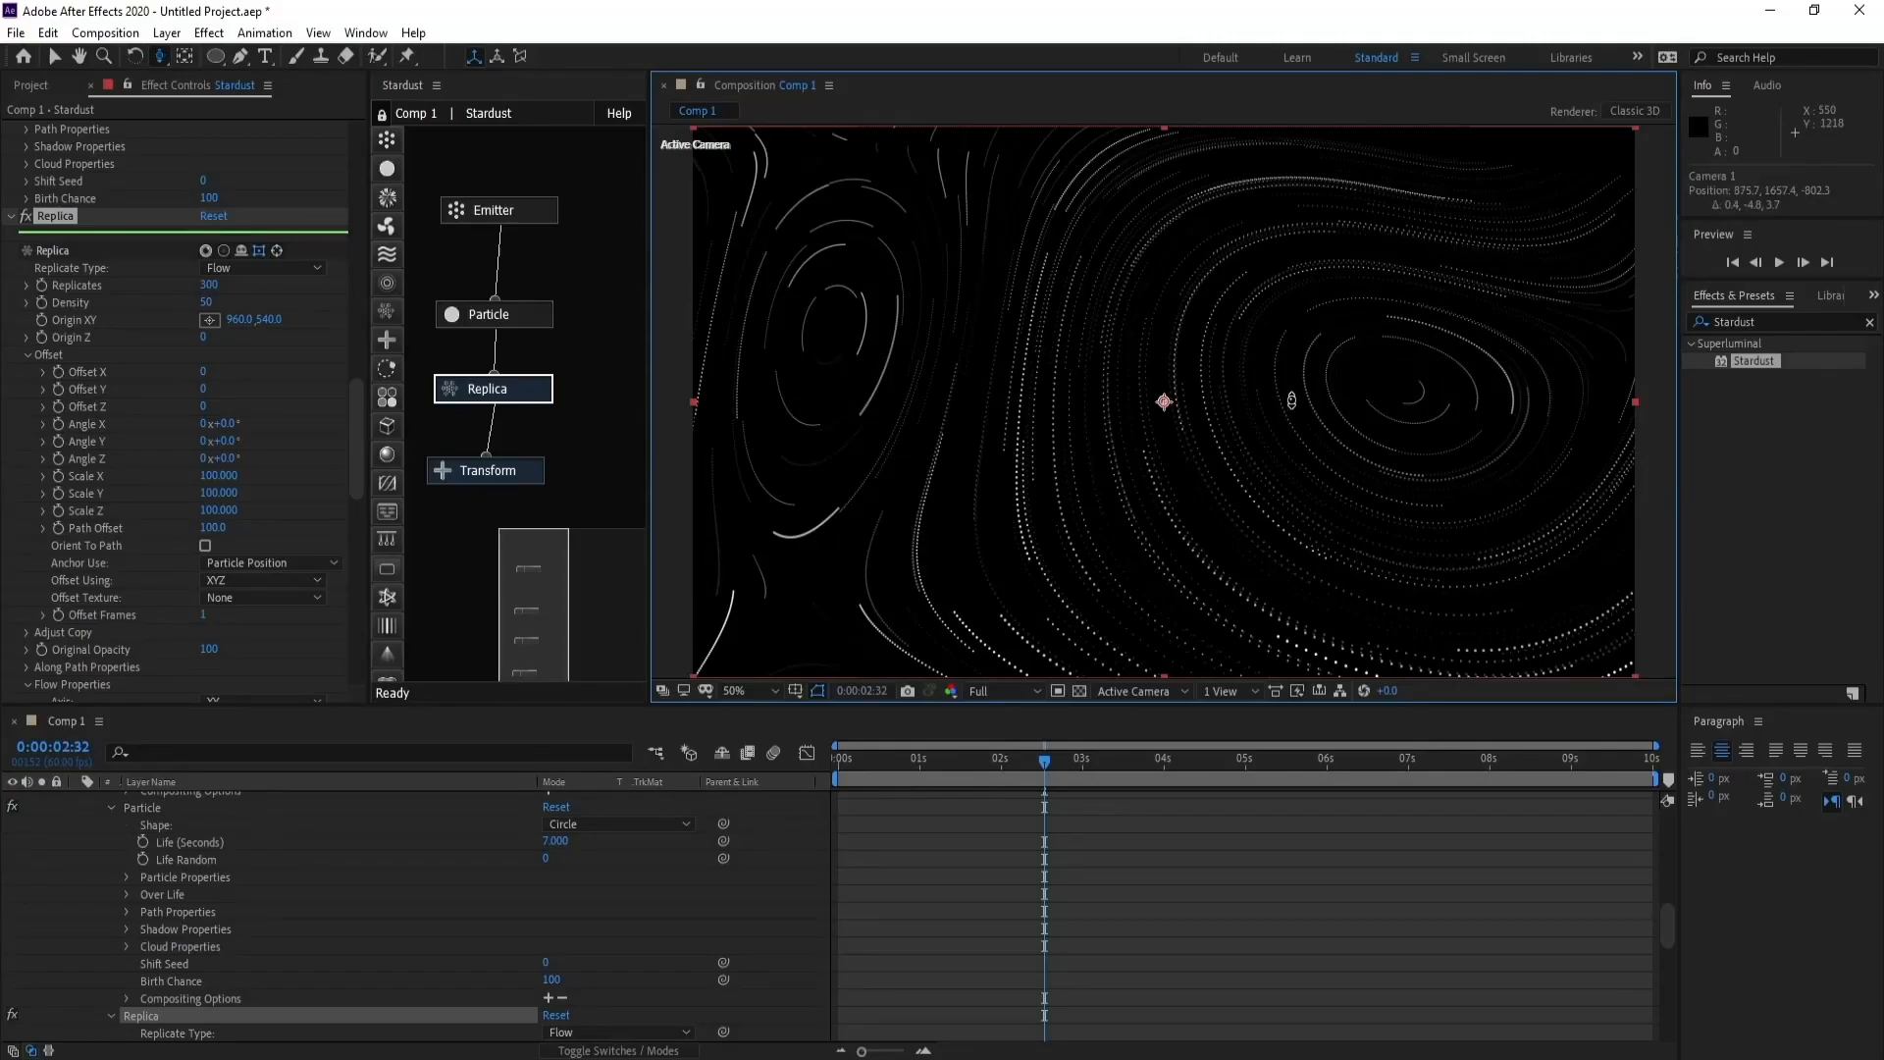
left_click_drag(1295, 396, 1297, 378)
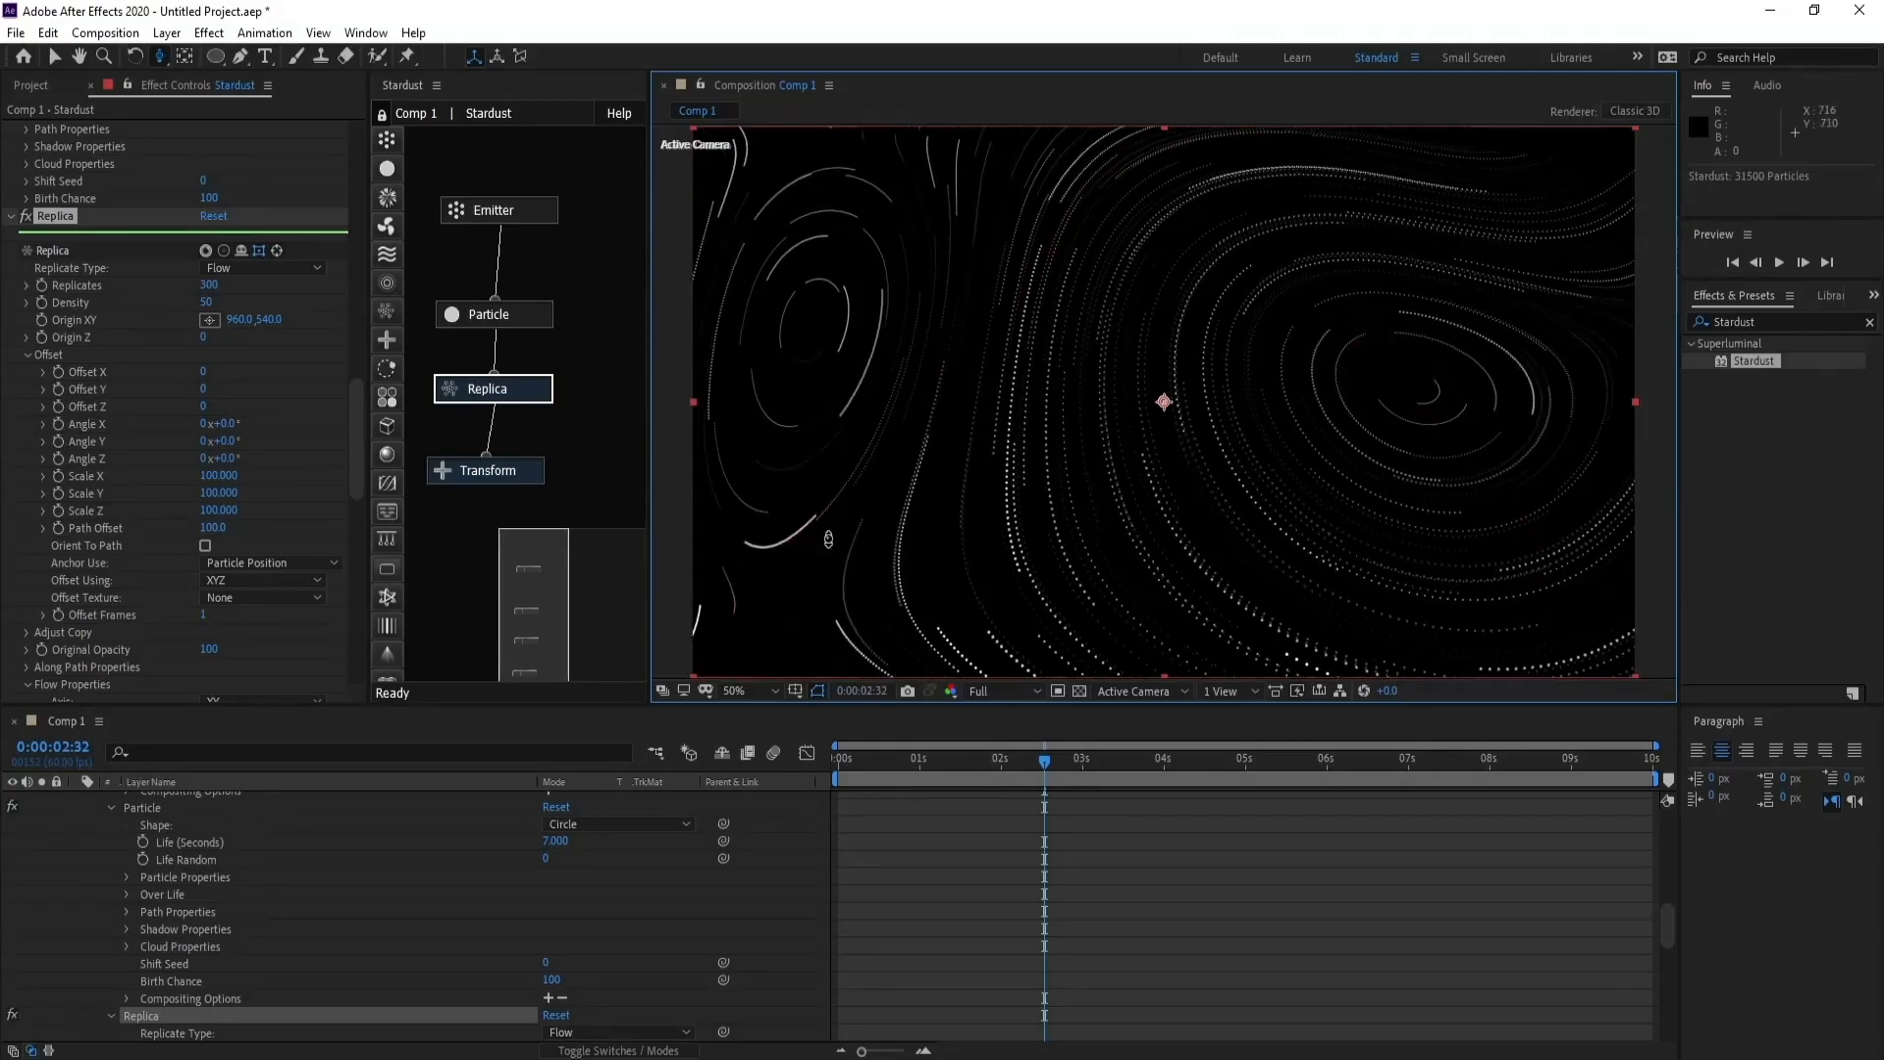
- Raise the Replica node's density back to 400
left_click(206, 301)
type("40")
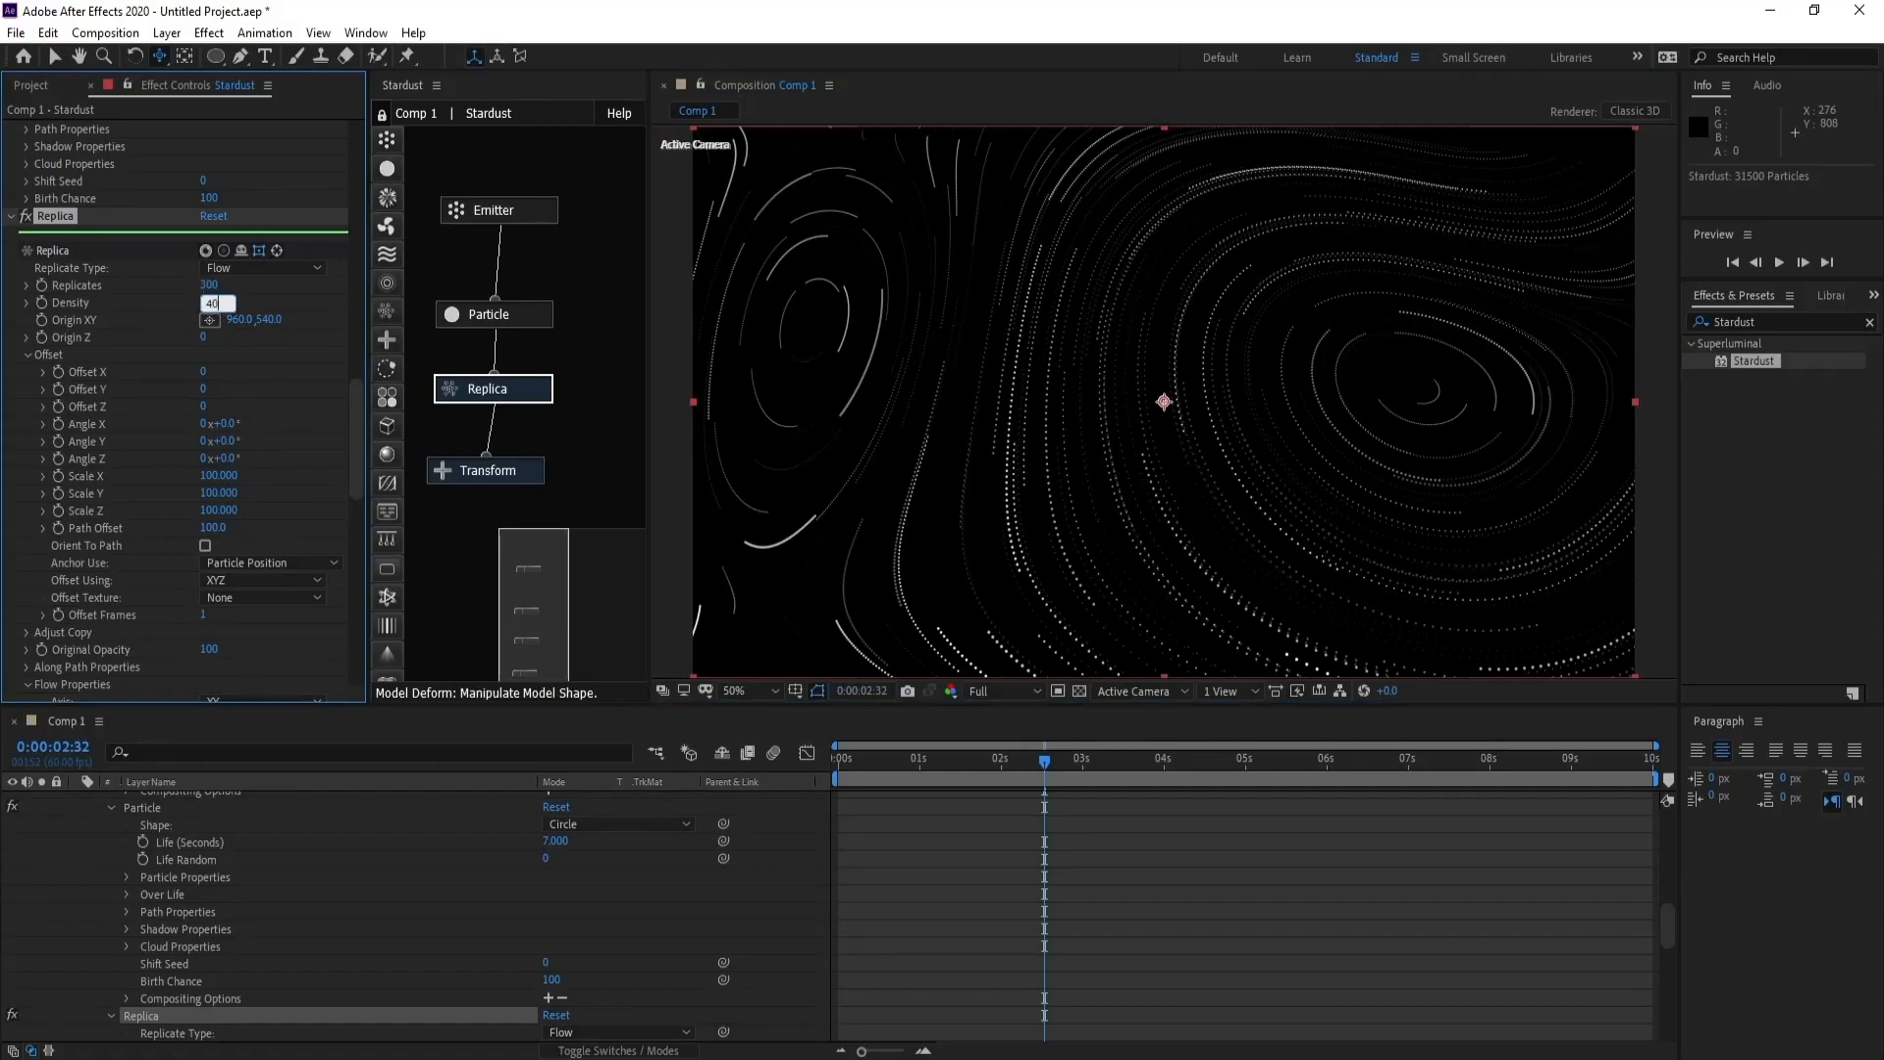
type("0")
key("Return")
- Collapse the Stardust layer, deselect it and add a new adjustment layer above the camera
left_click_drag(1665, 923, 1665, 833)
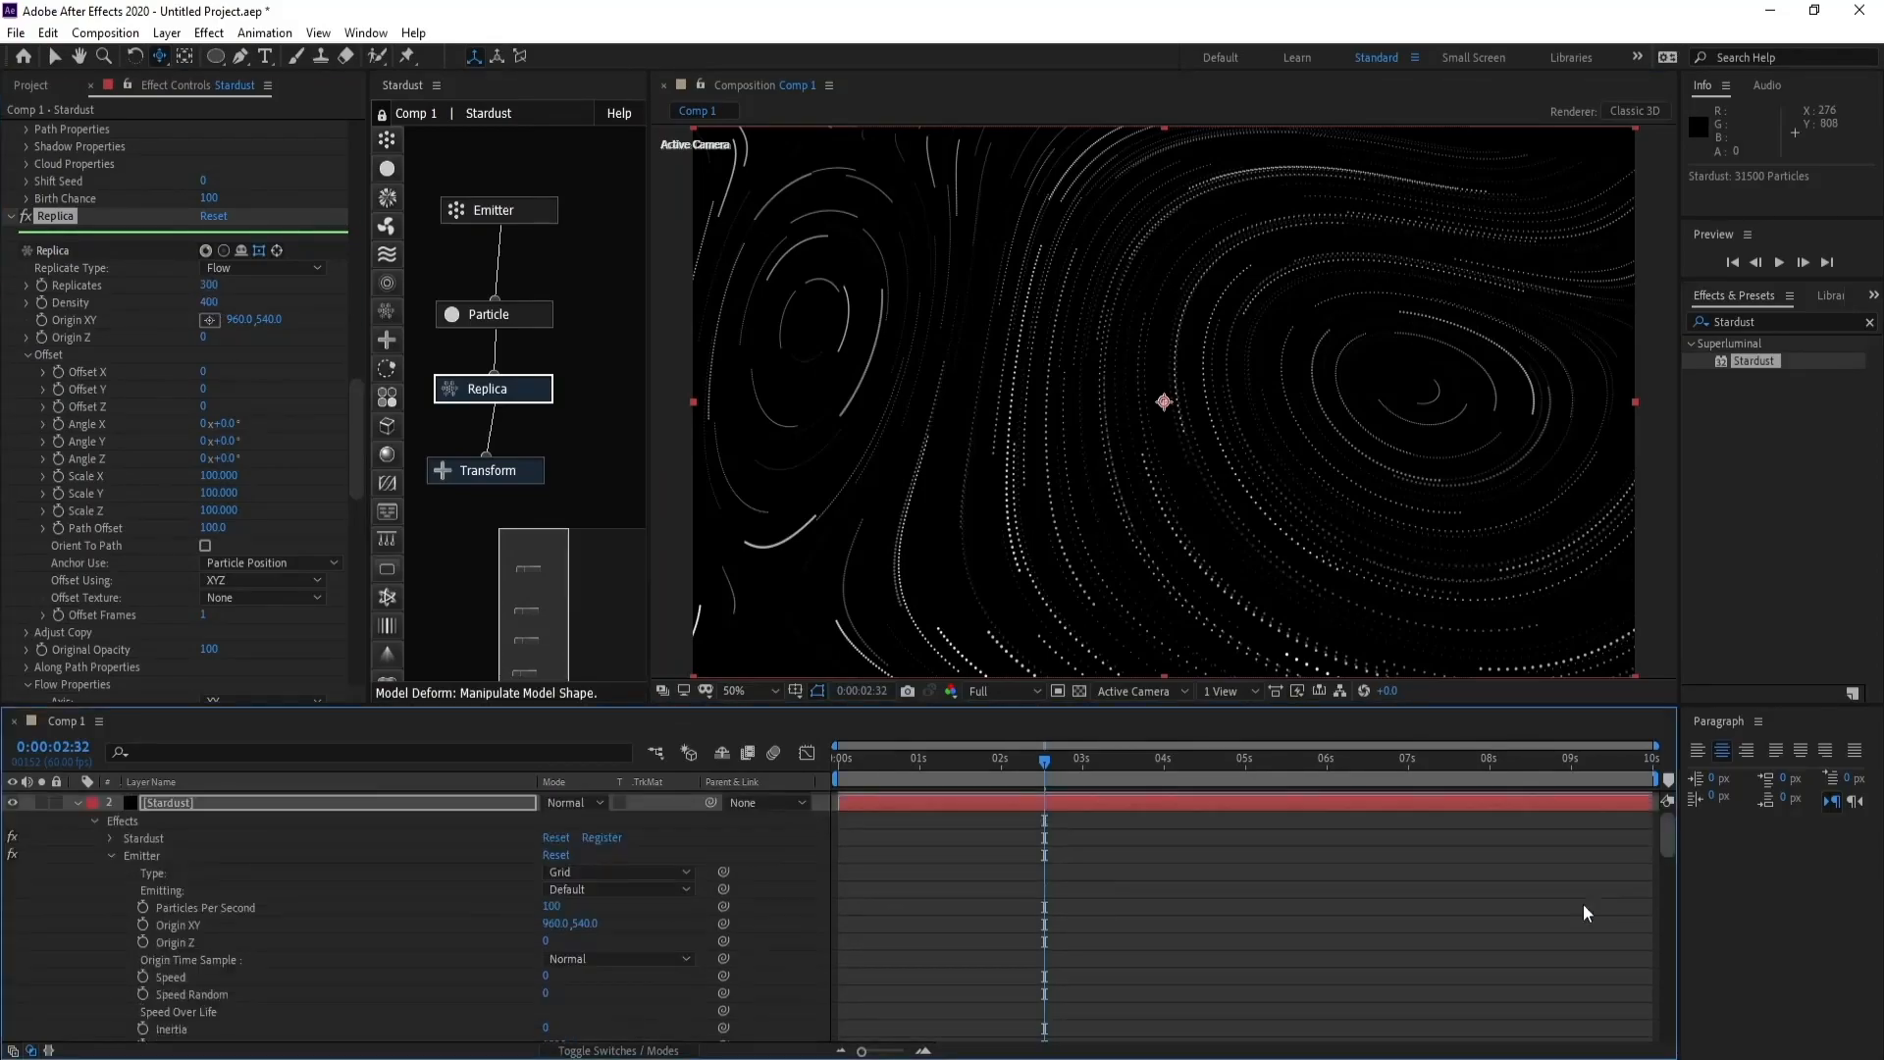
left_click(79, 803)
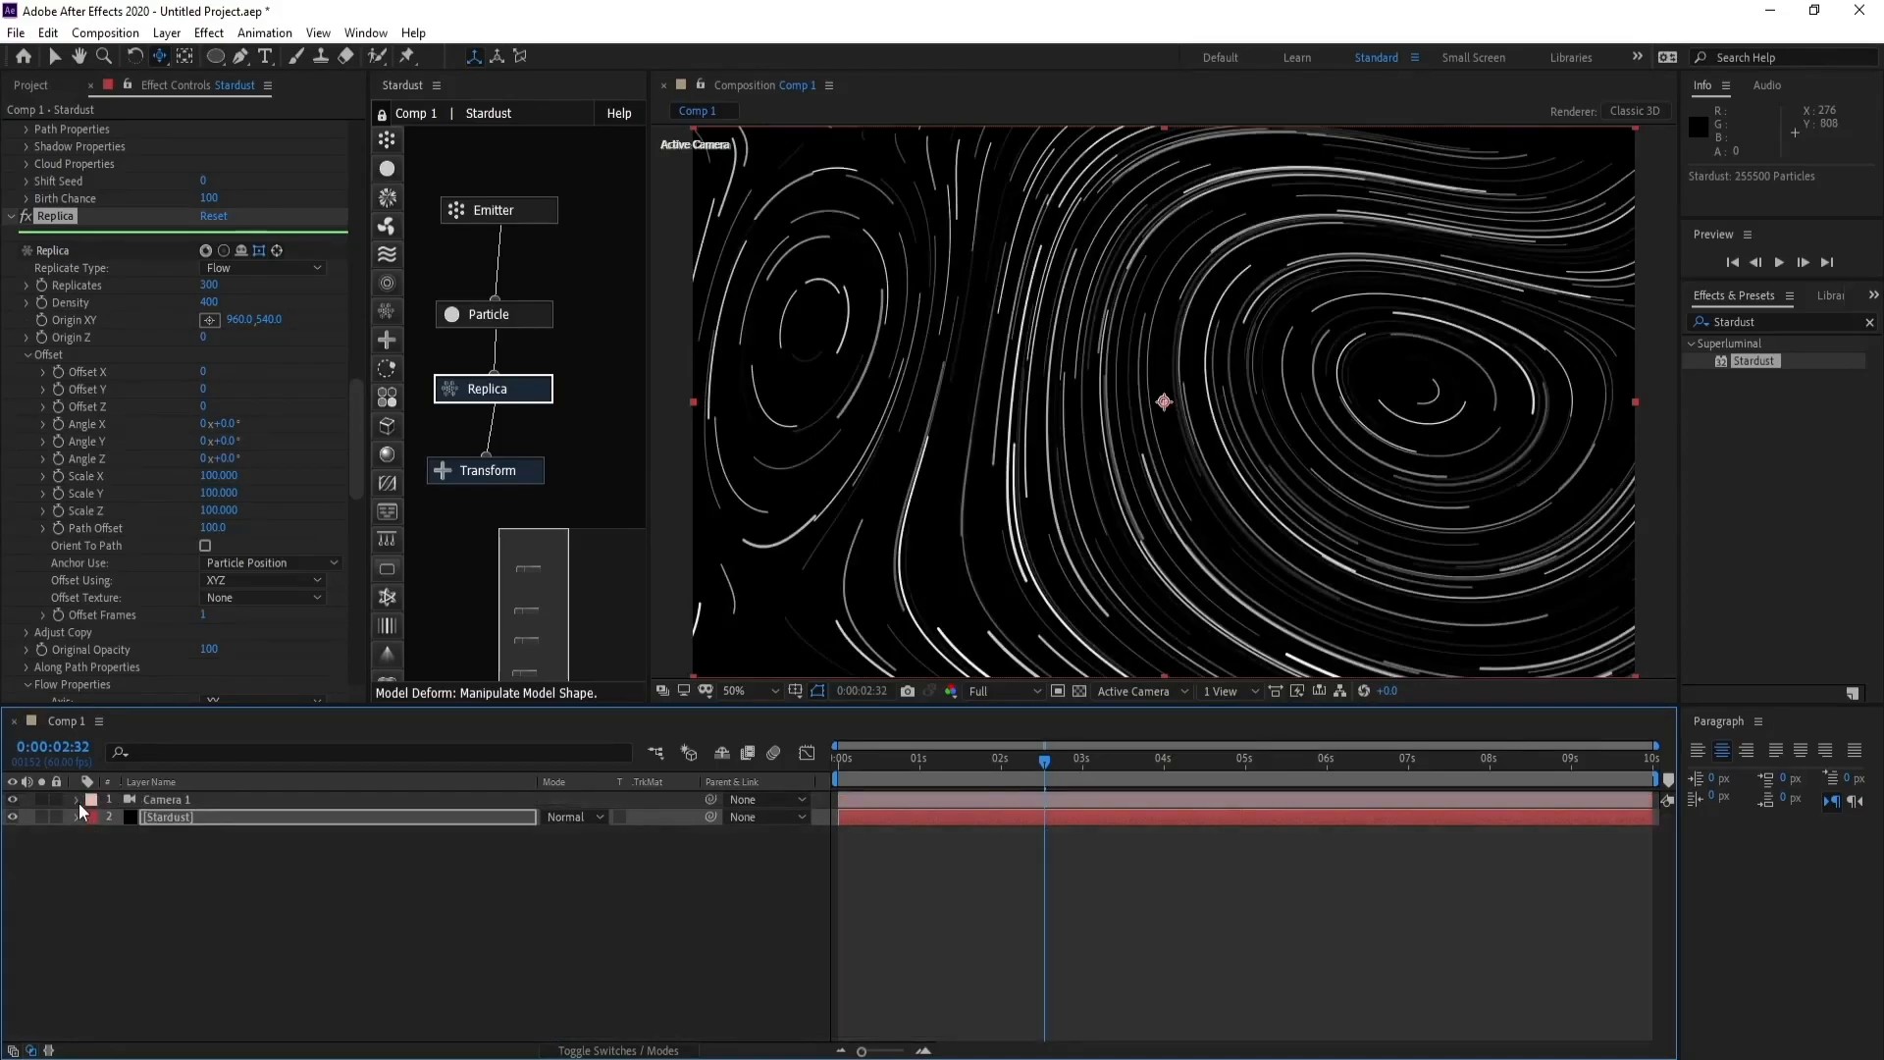
left_click(184, 881)
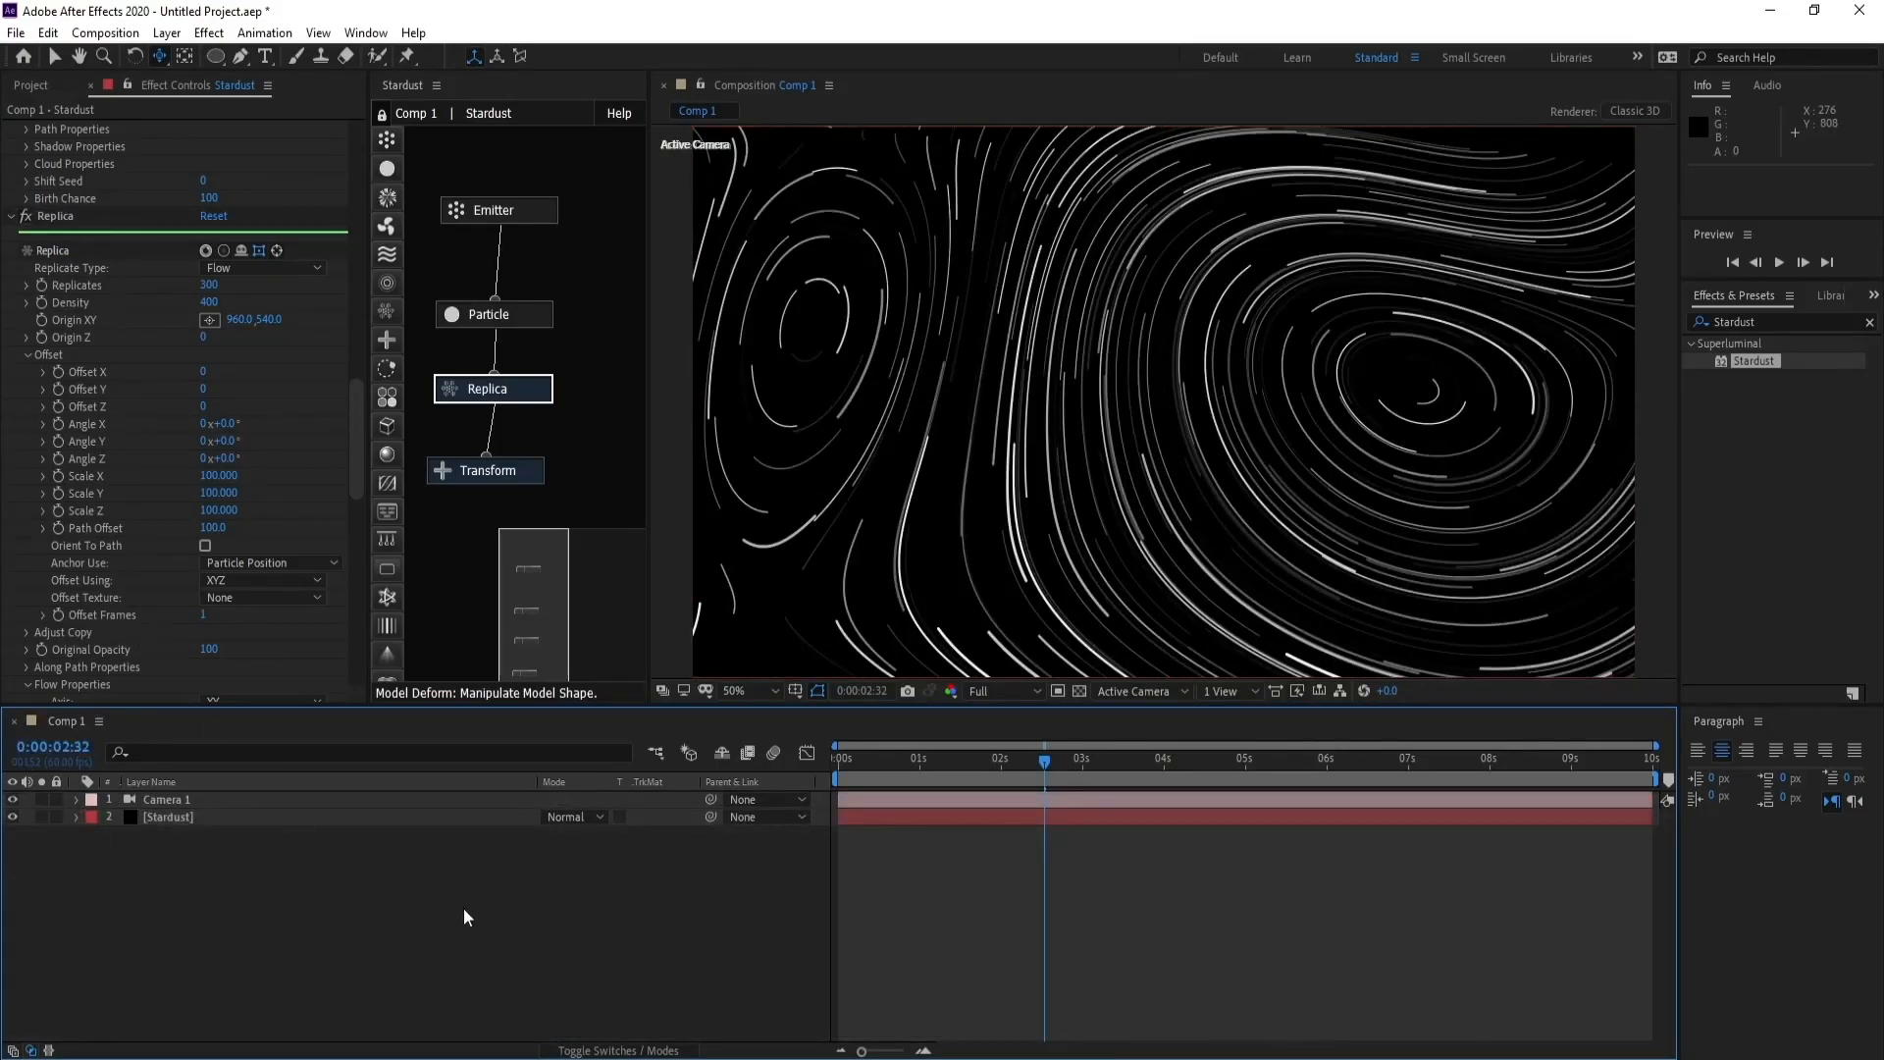
left_click(168, 33)
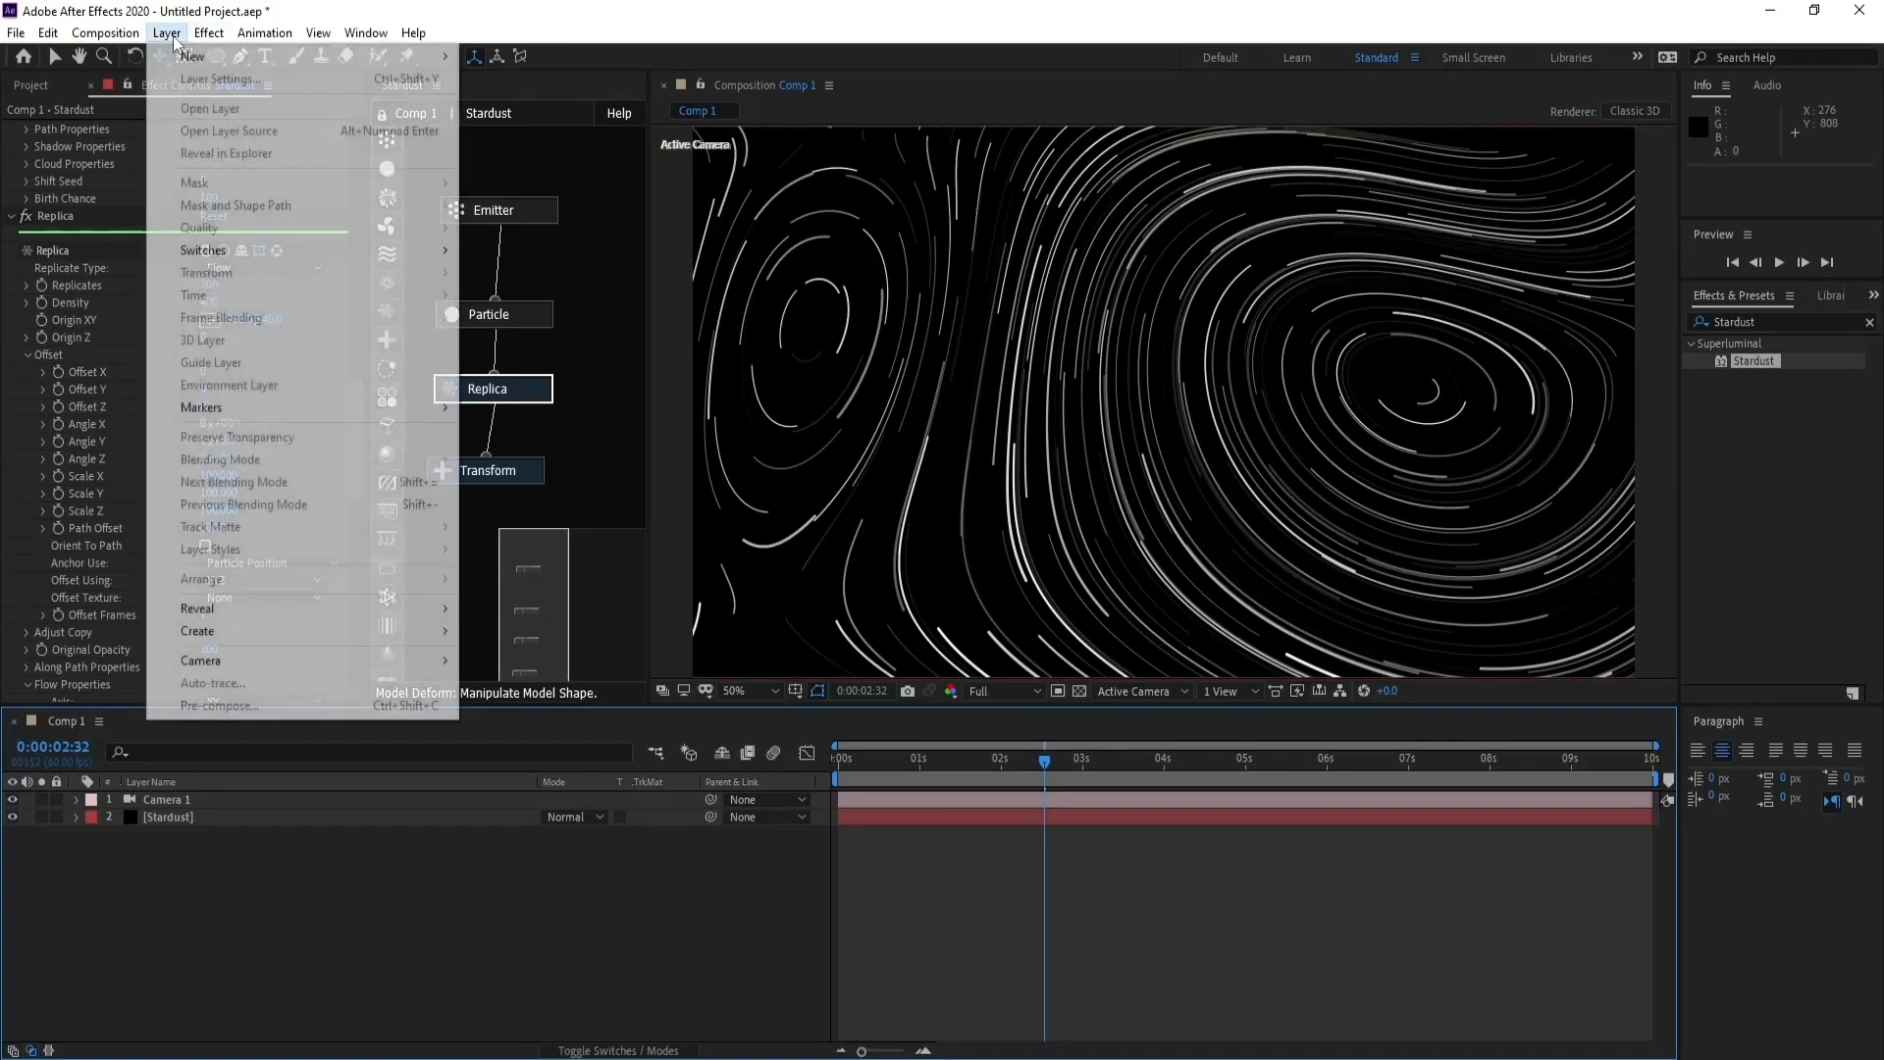
mouse_move(199, 59)
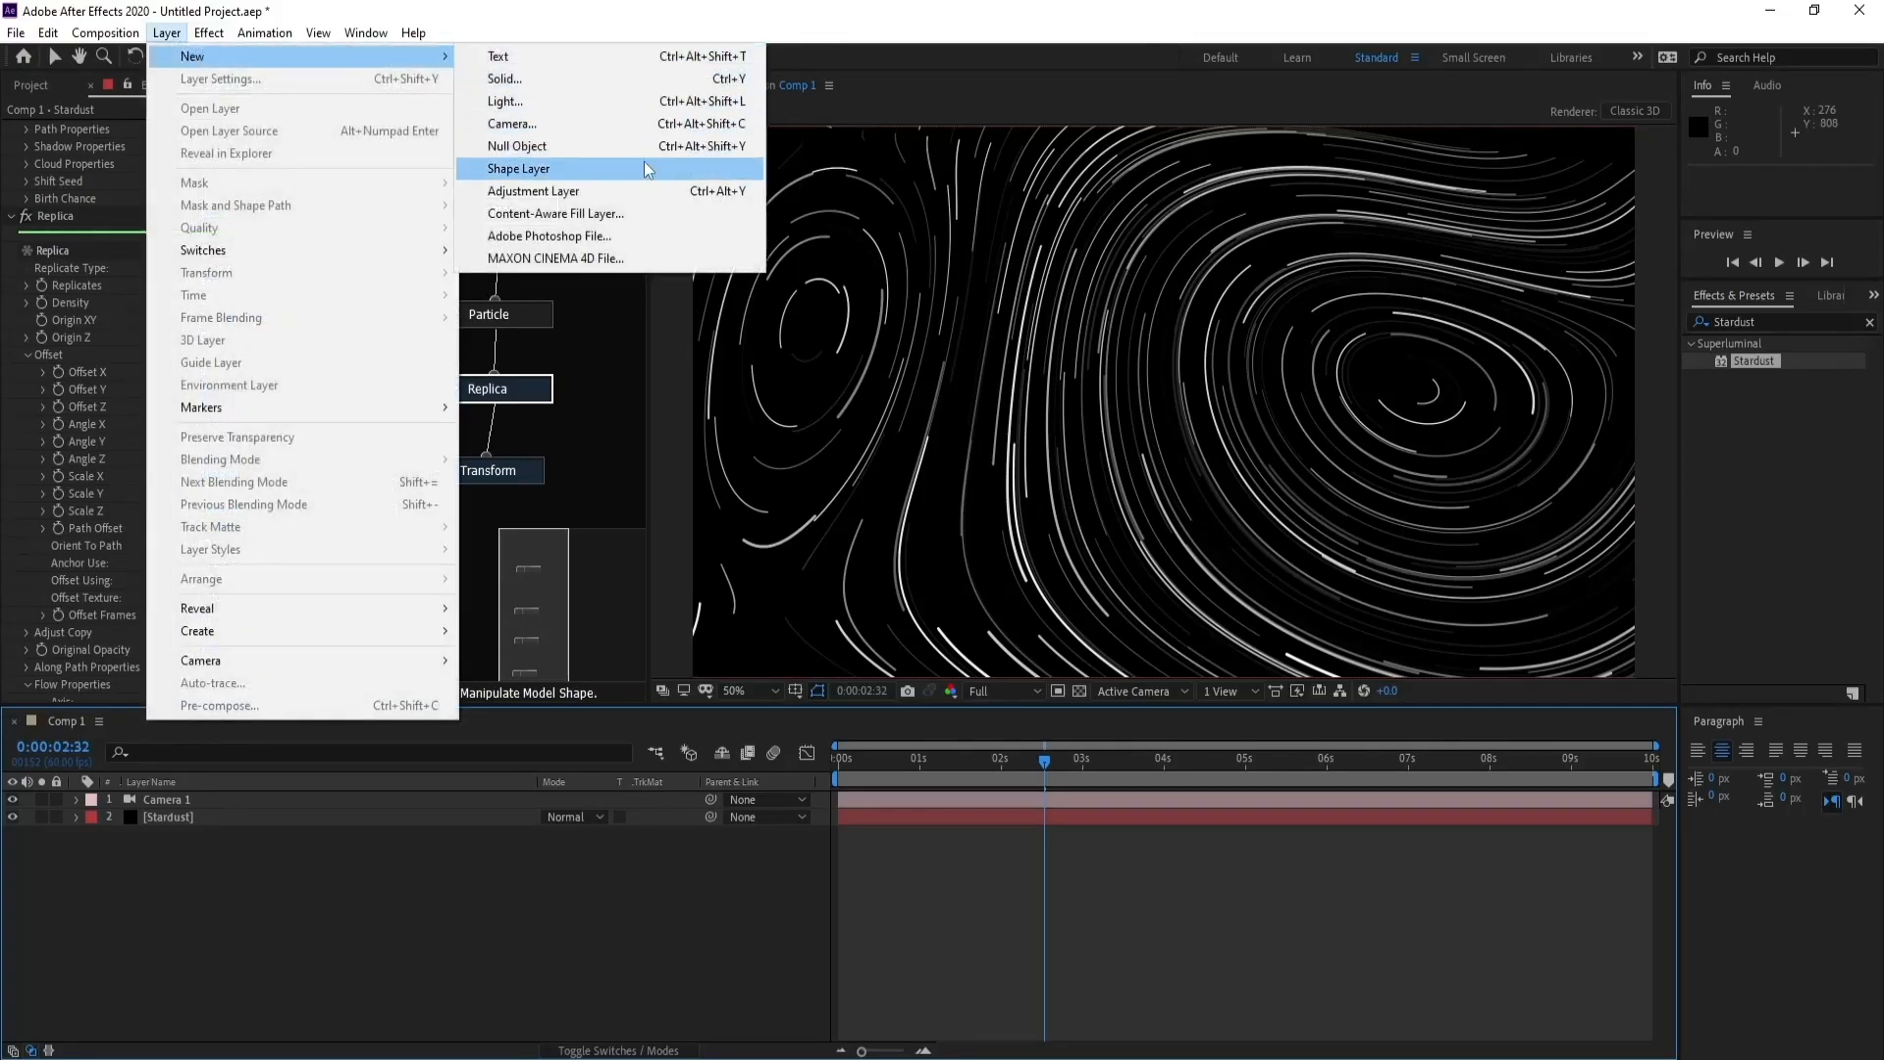
left_click(638, 191)
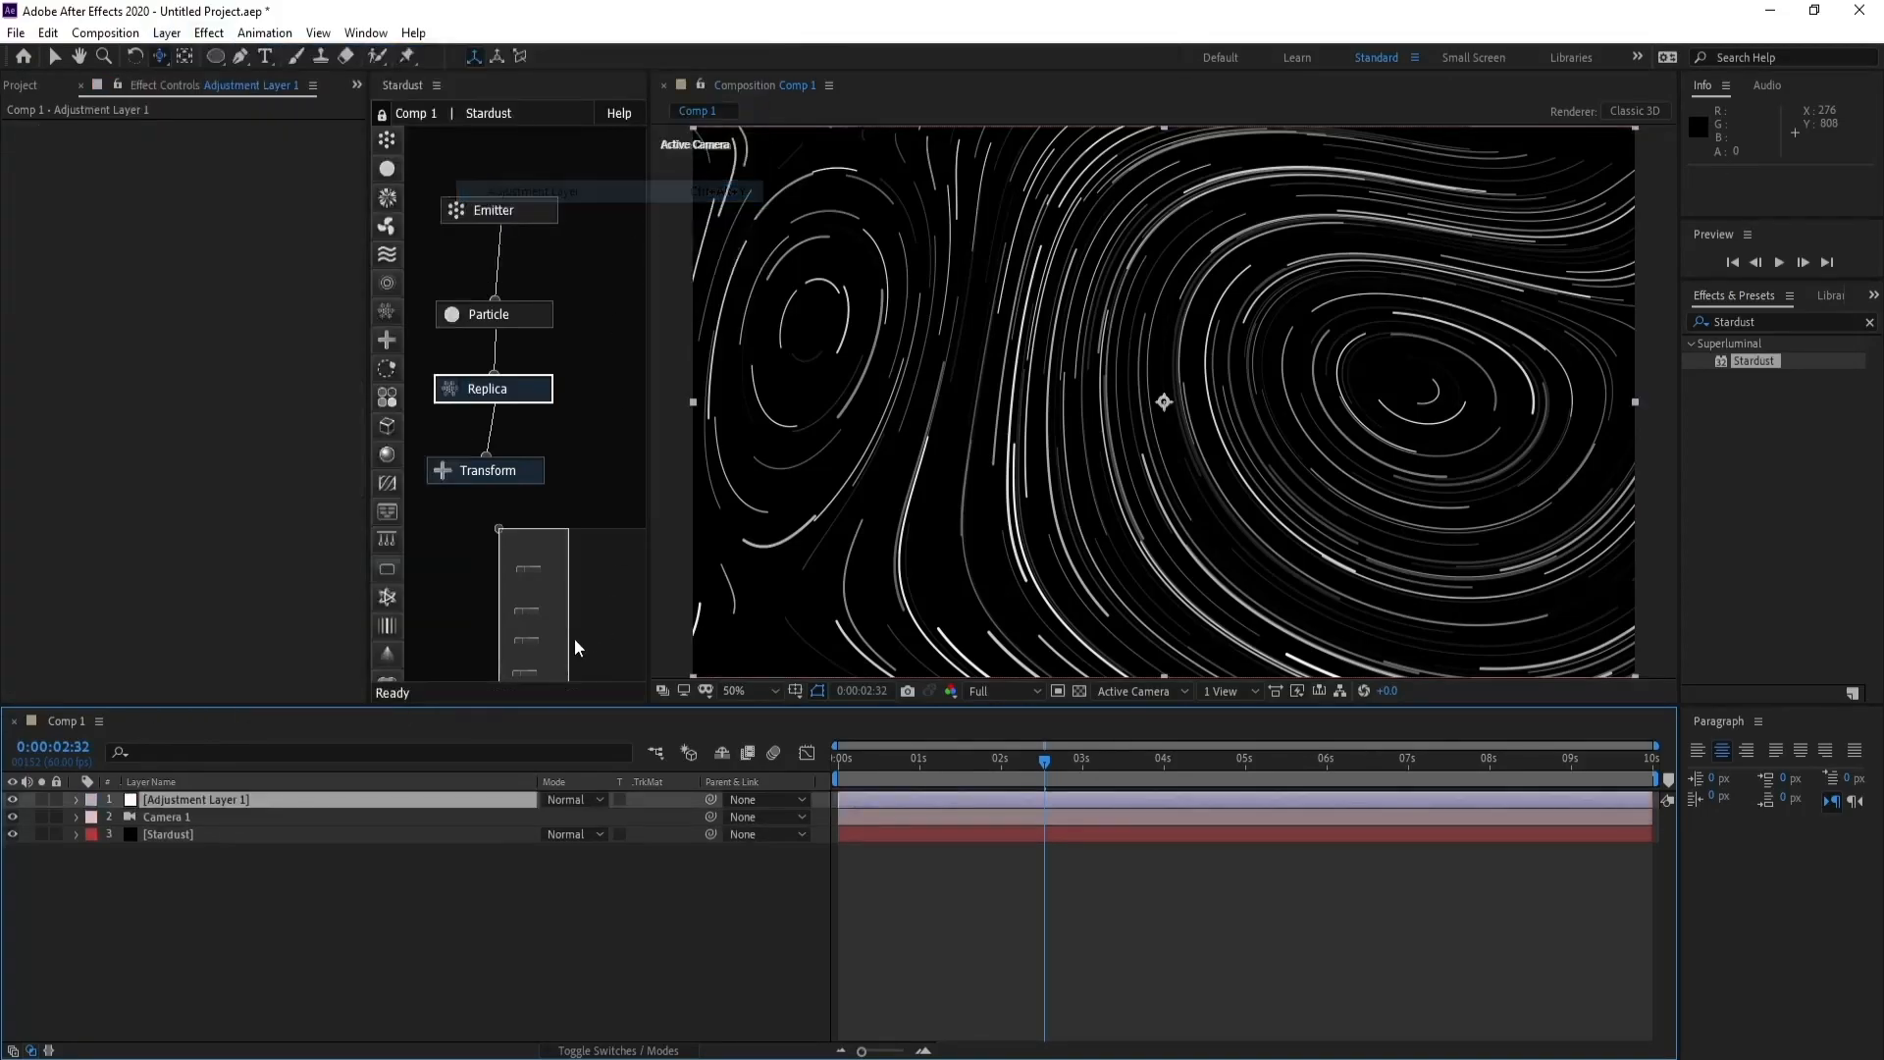
- Apply the Curves color correction effect to the adjustment layer
left_click(209, 33)
mouse_move(387, 782)
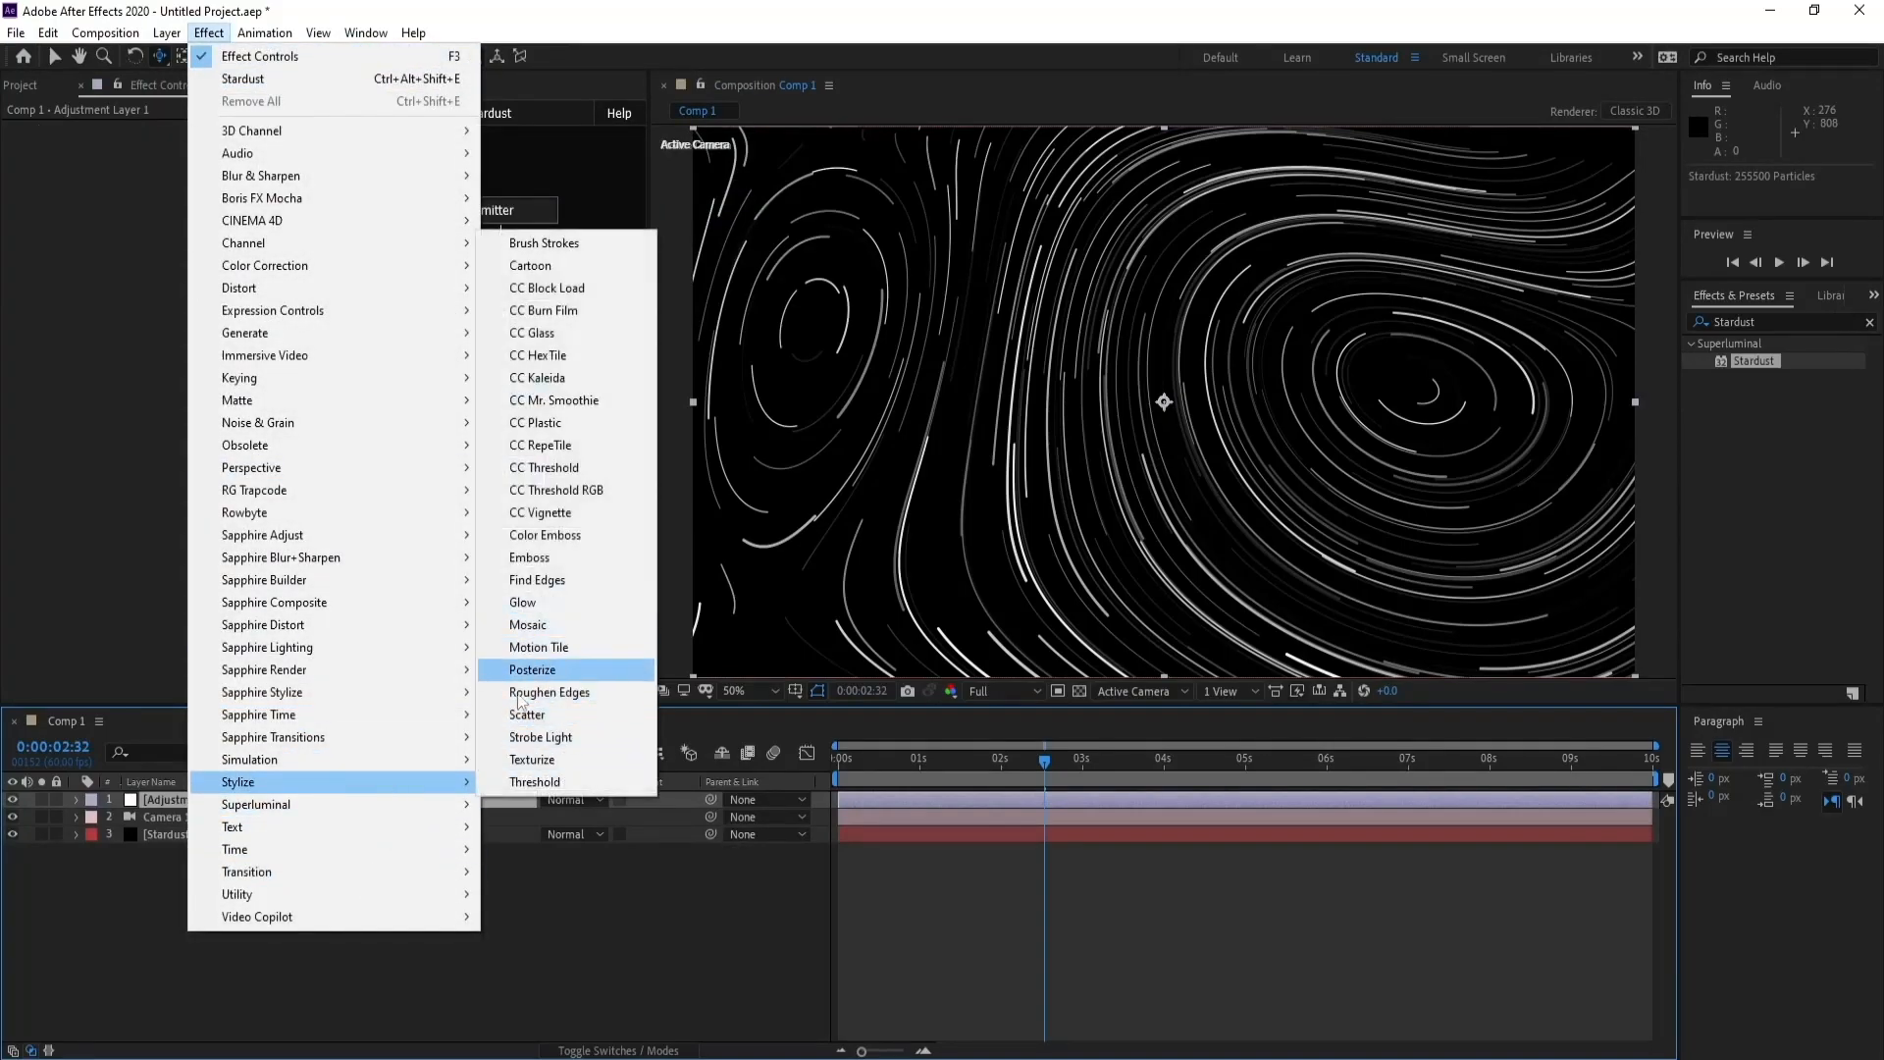
mouse_move(350, 266)
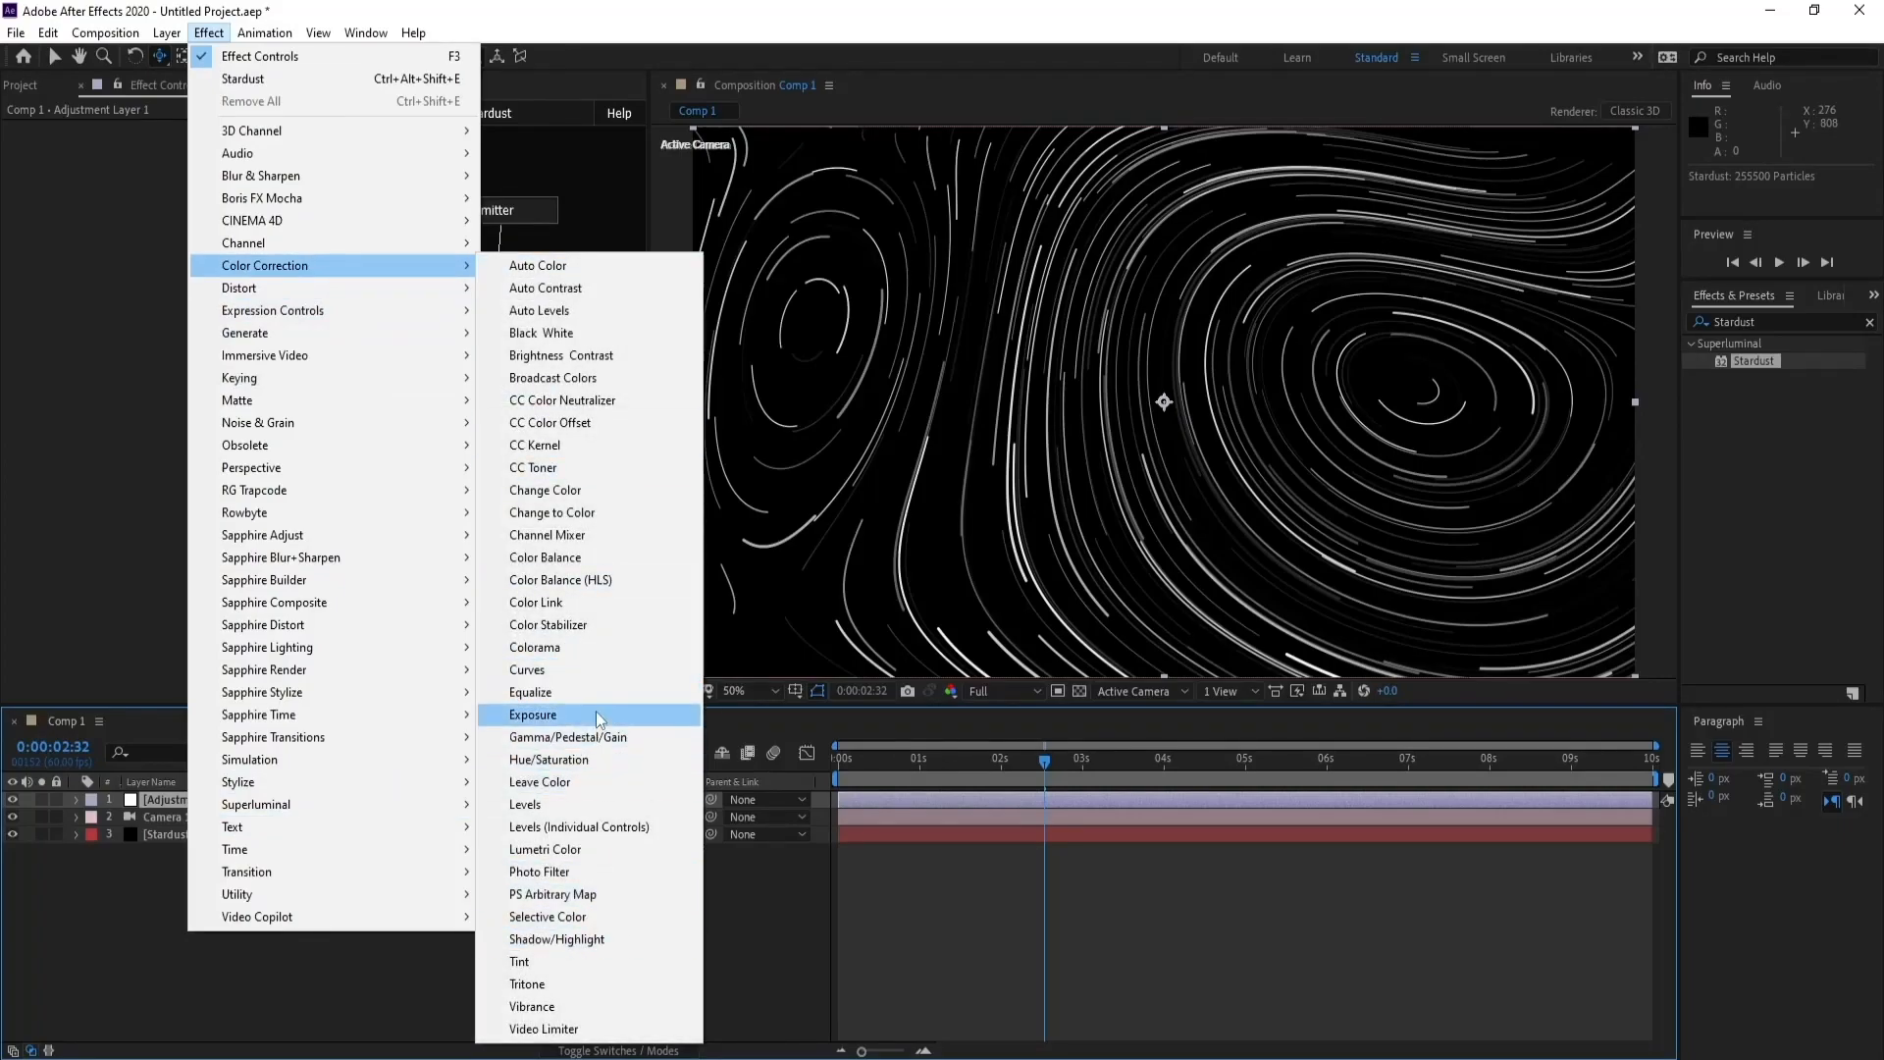
left_click(594, 675)
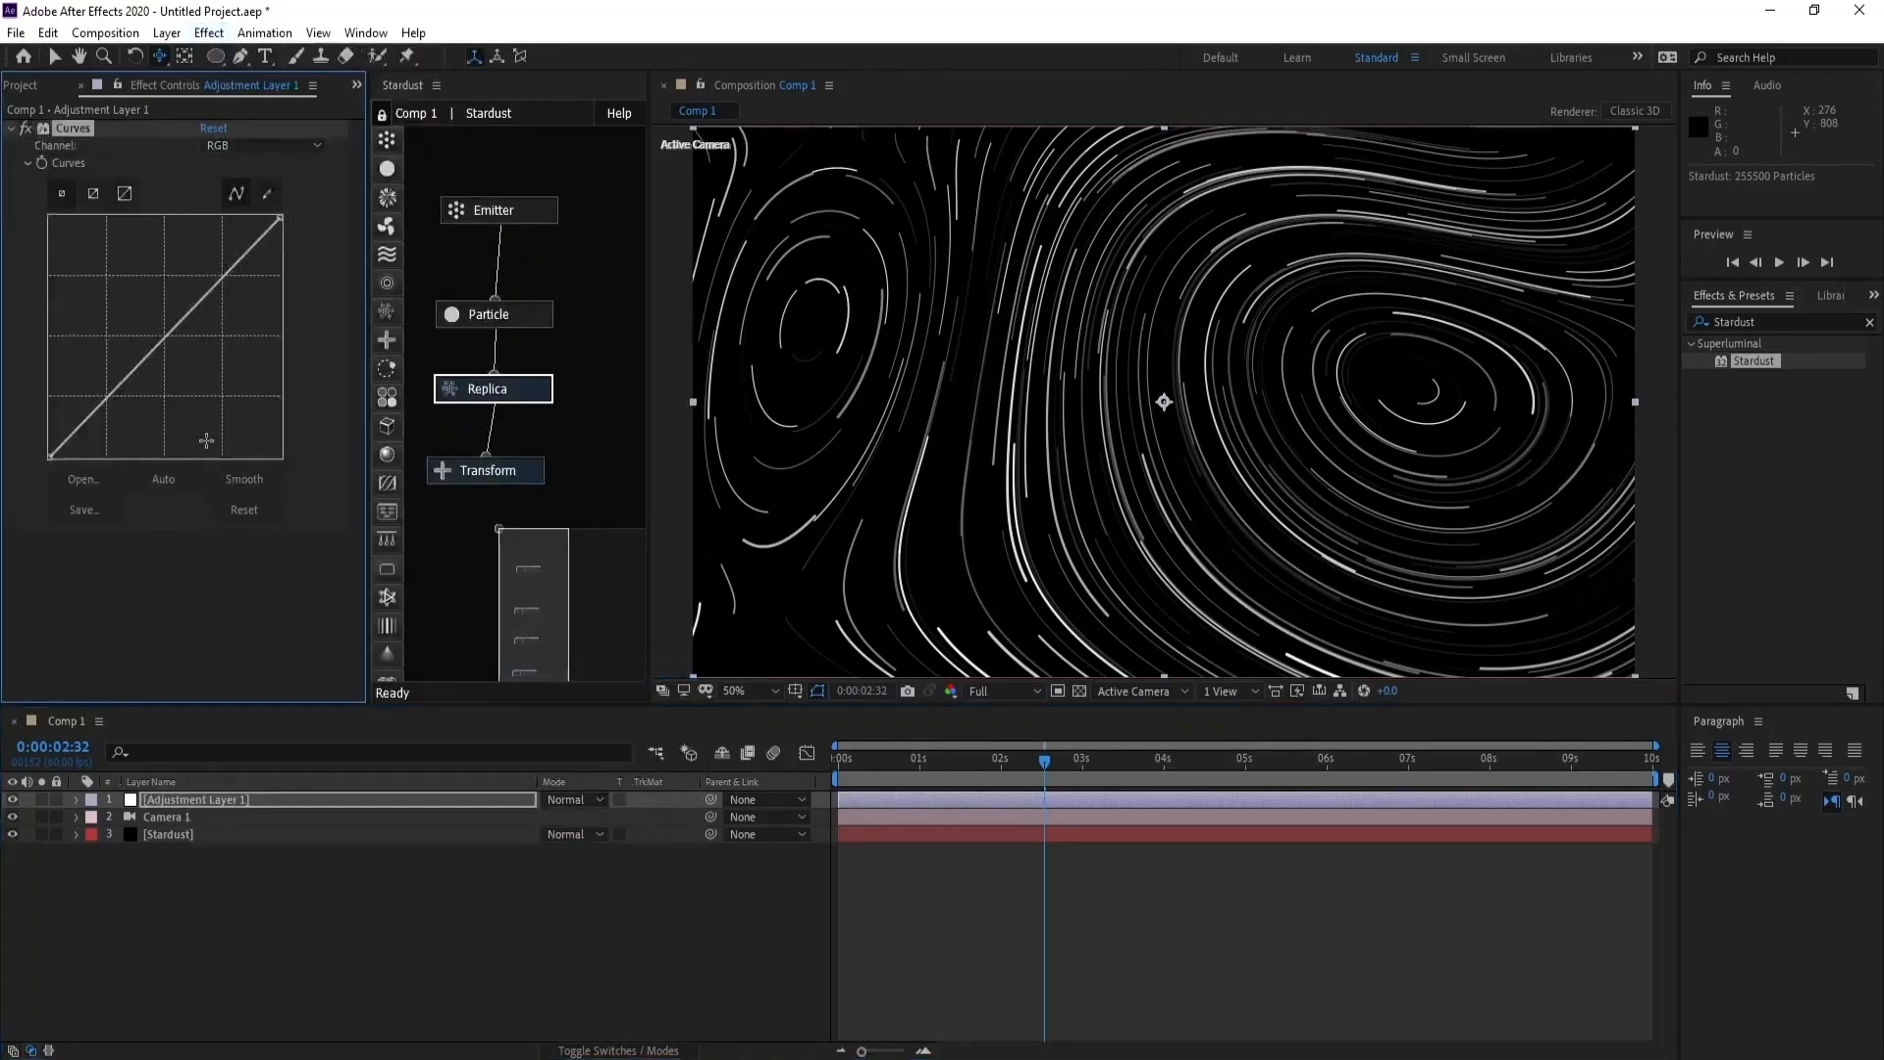
- Shape the adjustment layer's RGB curve into a gentle S by raising the highlights and lowering the shadows
left_click_drag(226, 279, 206, 273)
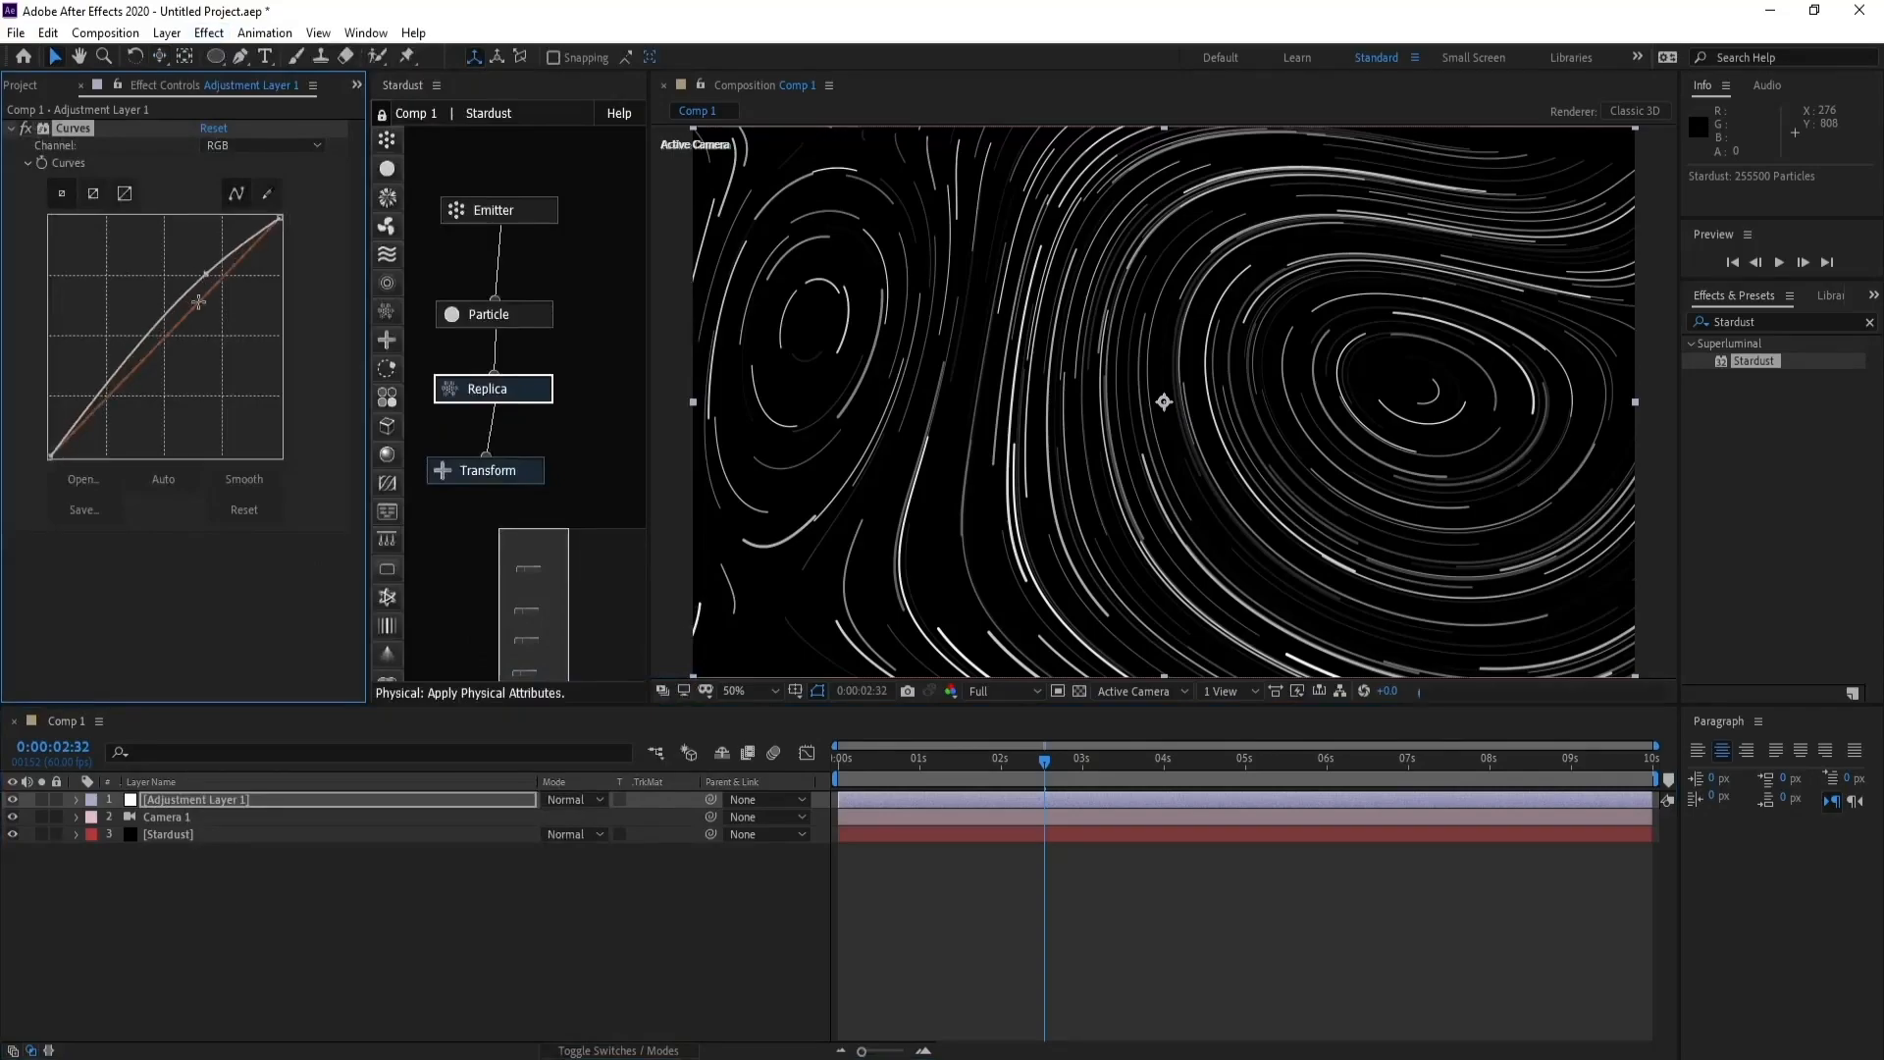
left_click_drag(113, 376, 134, 390)
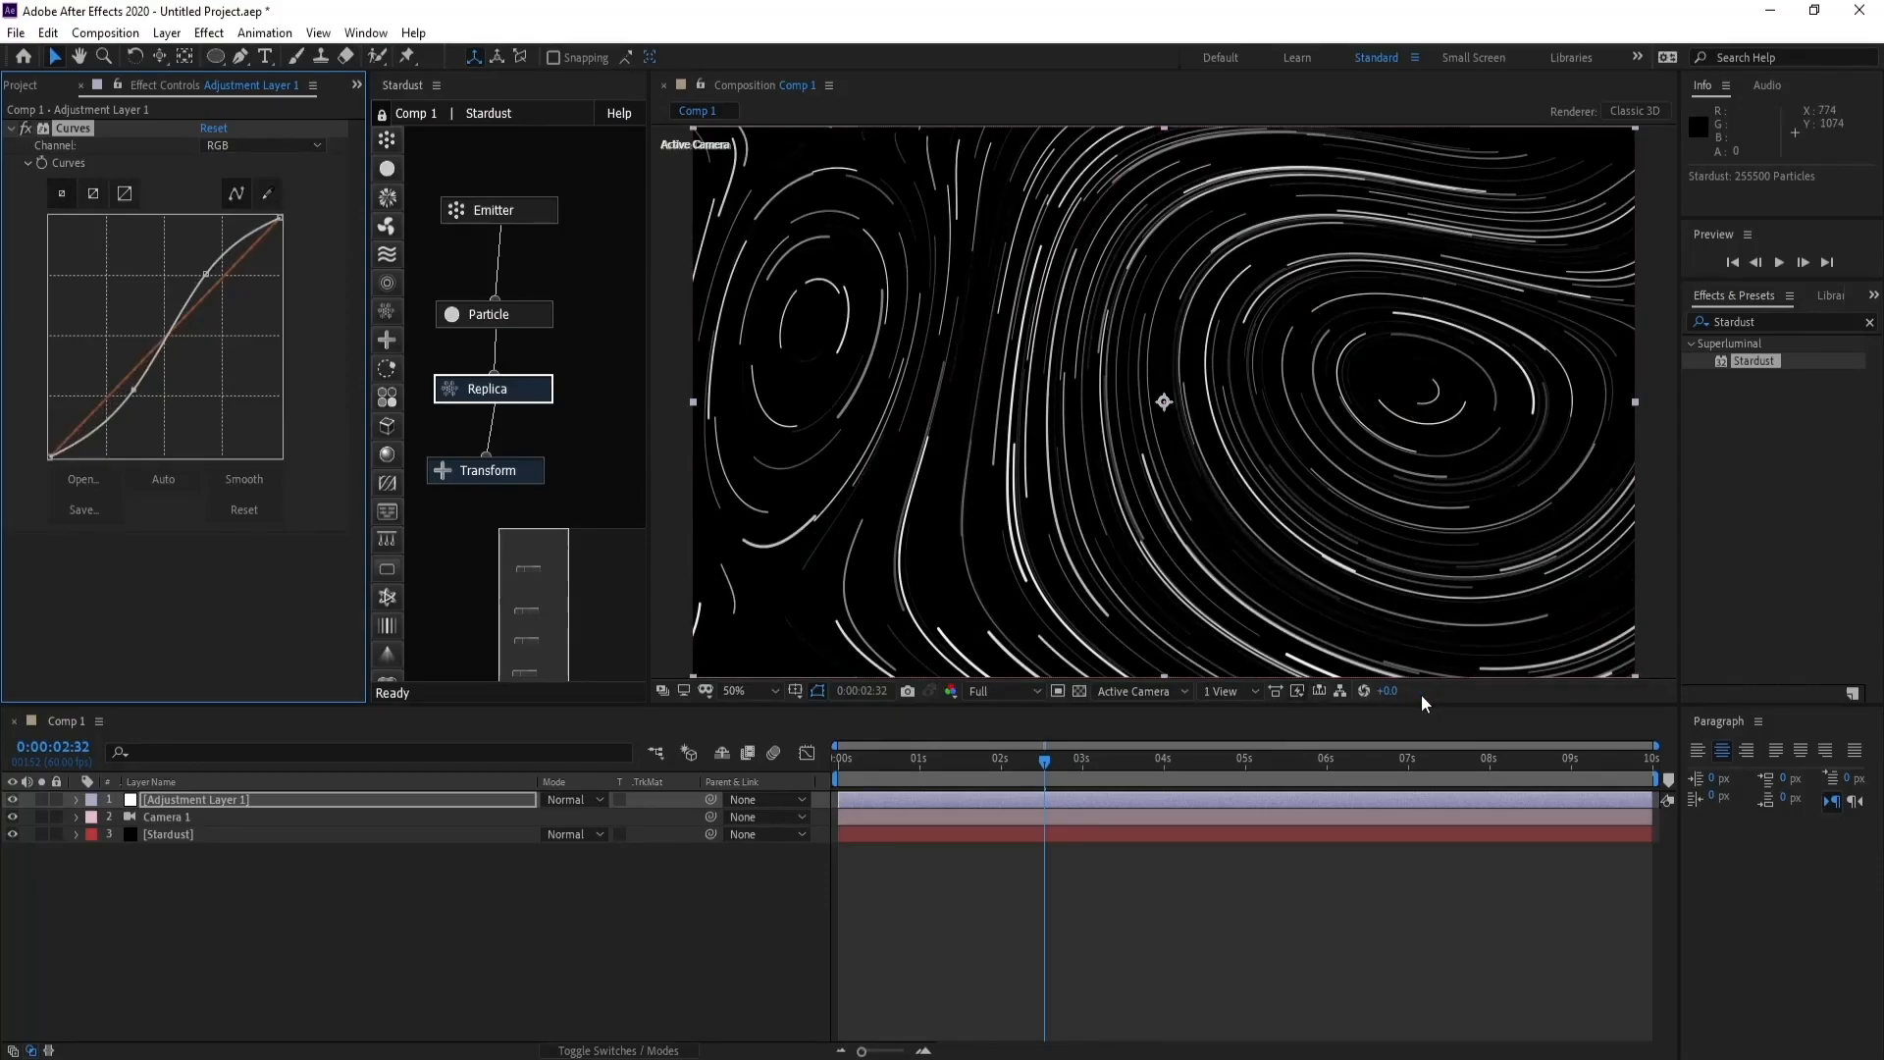
left_click(254, 148)
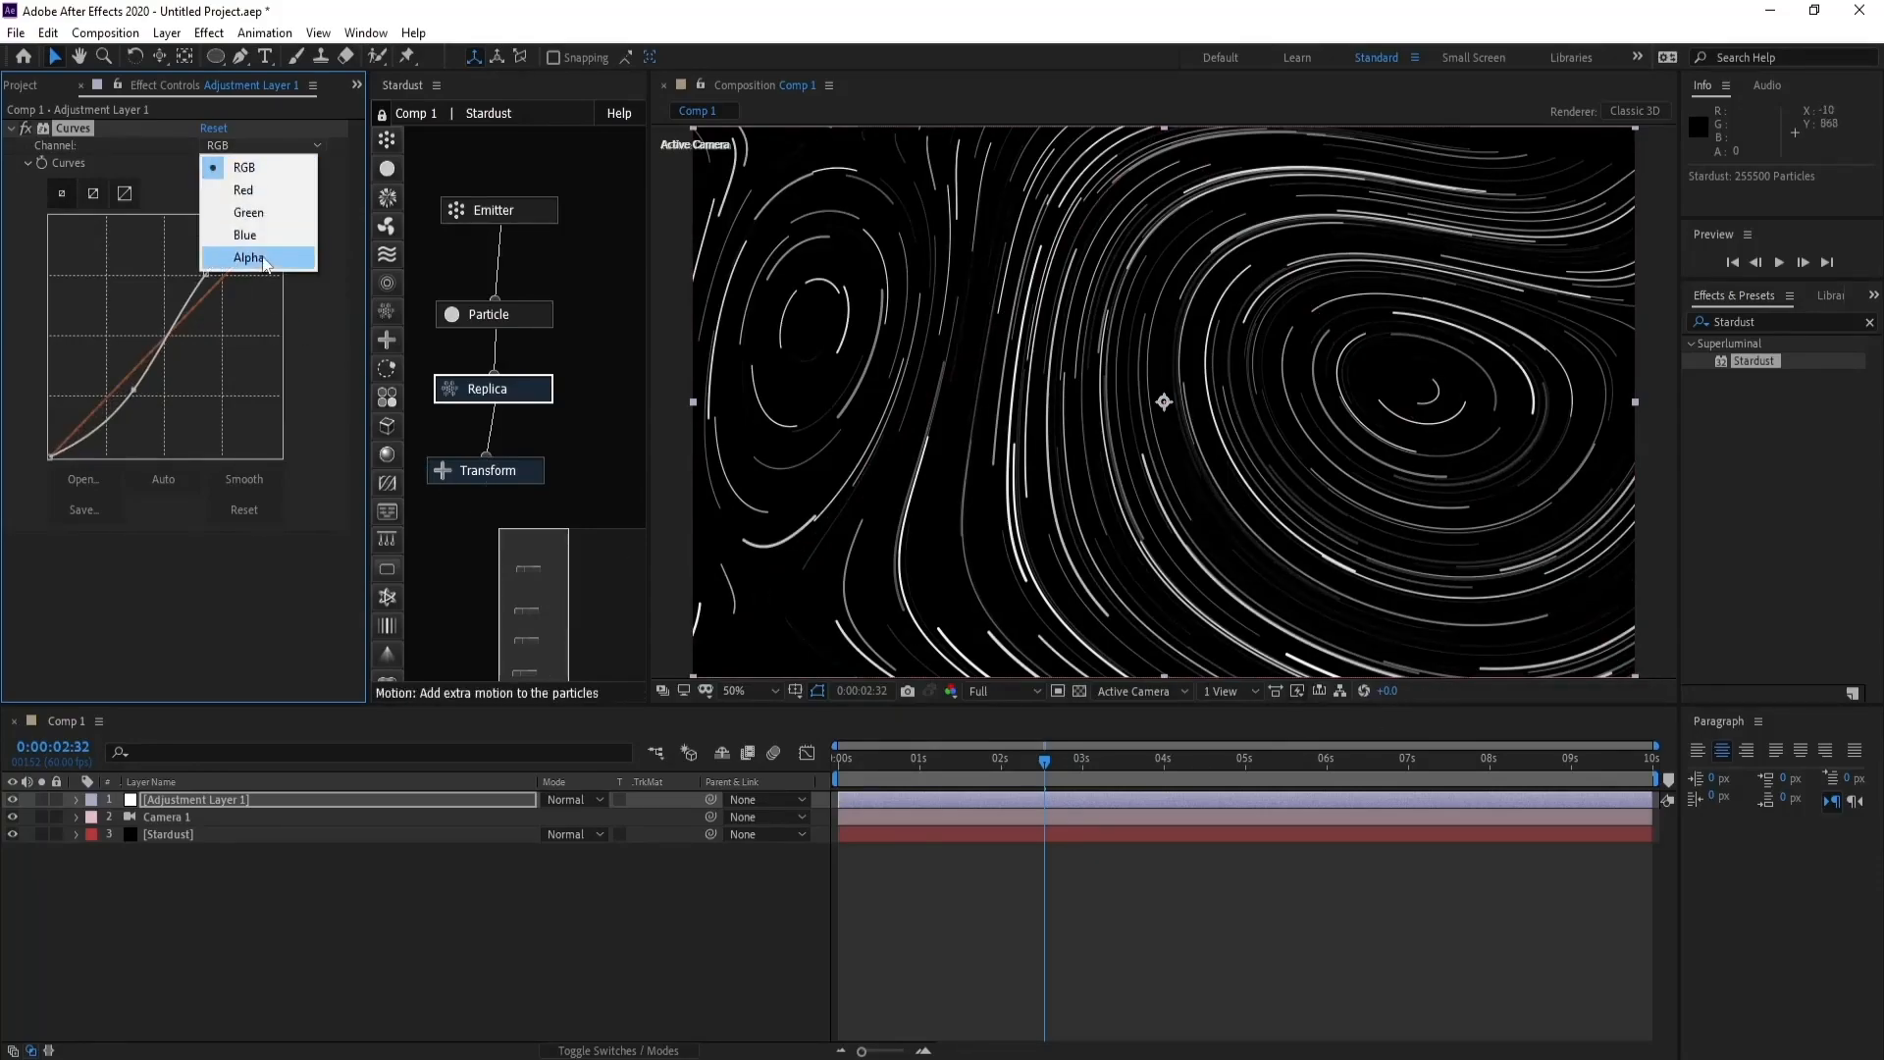
left_click(243, 255)
key("ctrl+z")
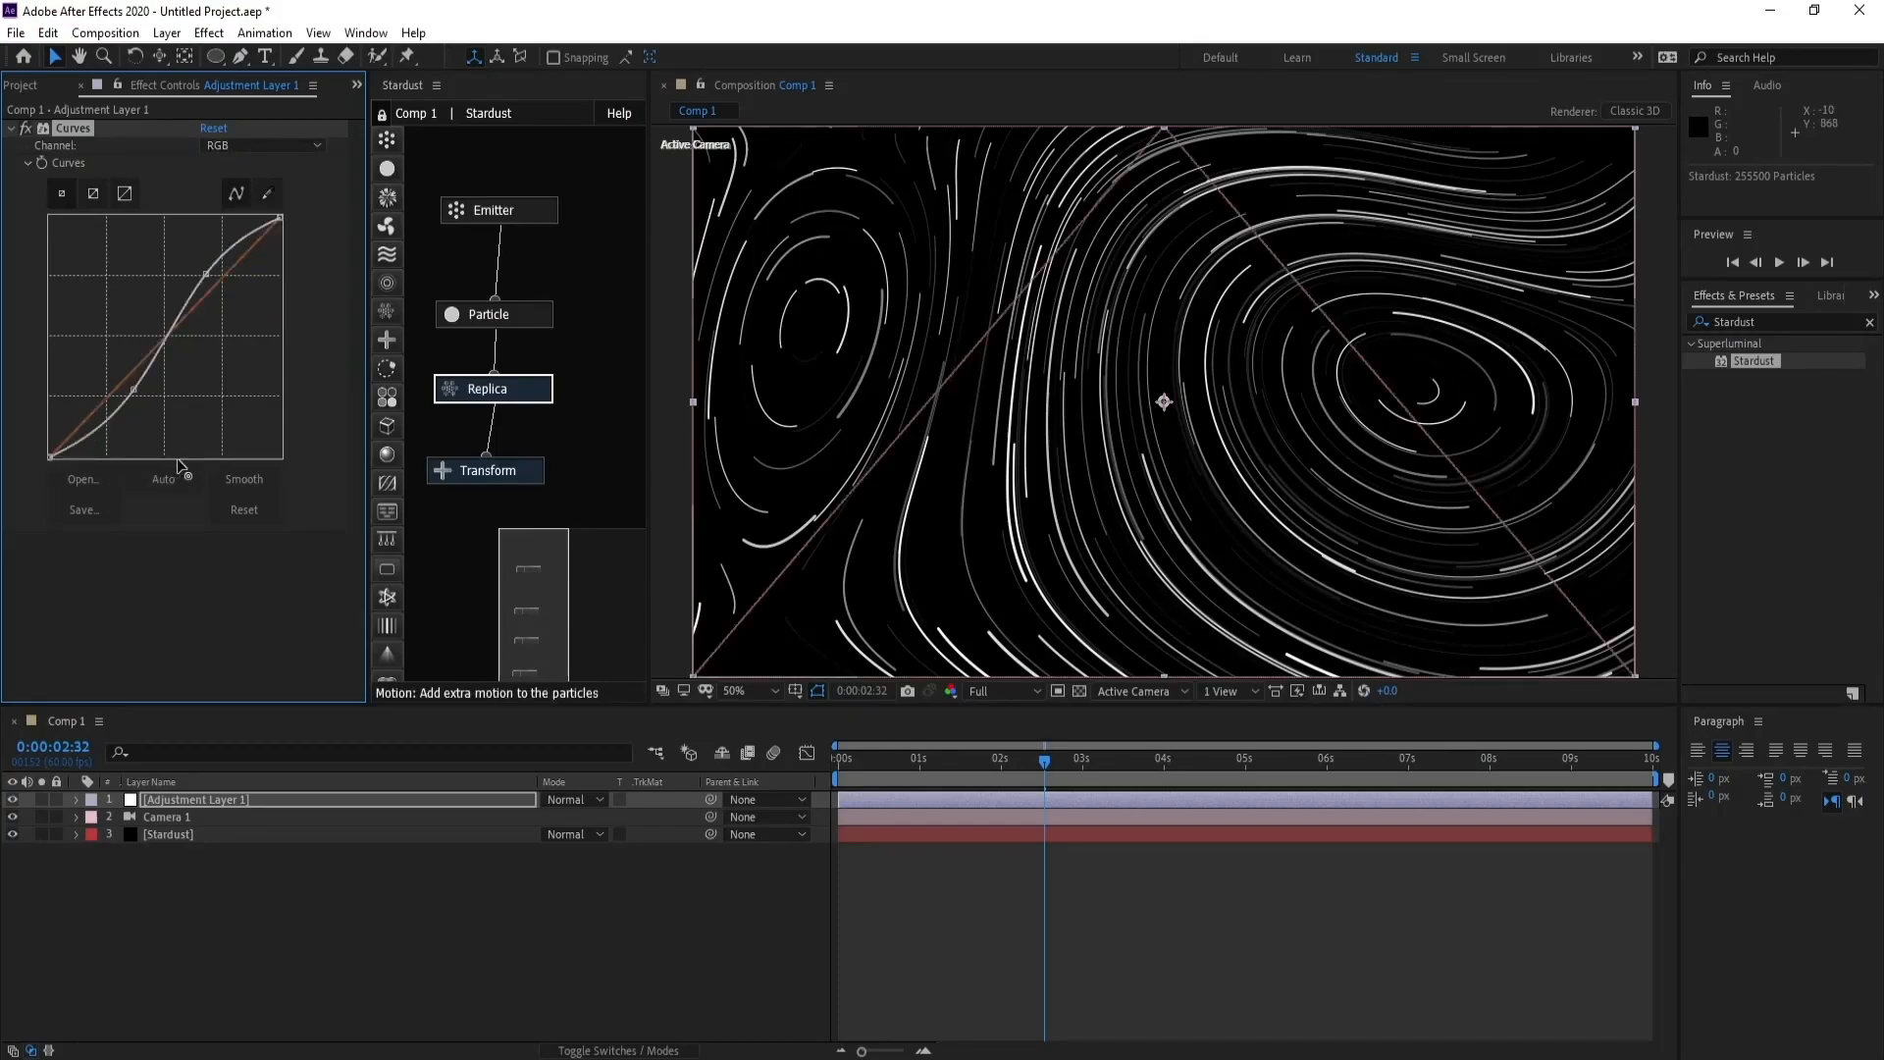
- Switch Curves to the Alpha channel and shift its black point along the baseline to about three quarters of the graph's width
left_click(260, 146)
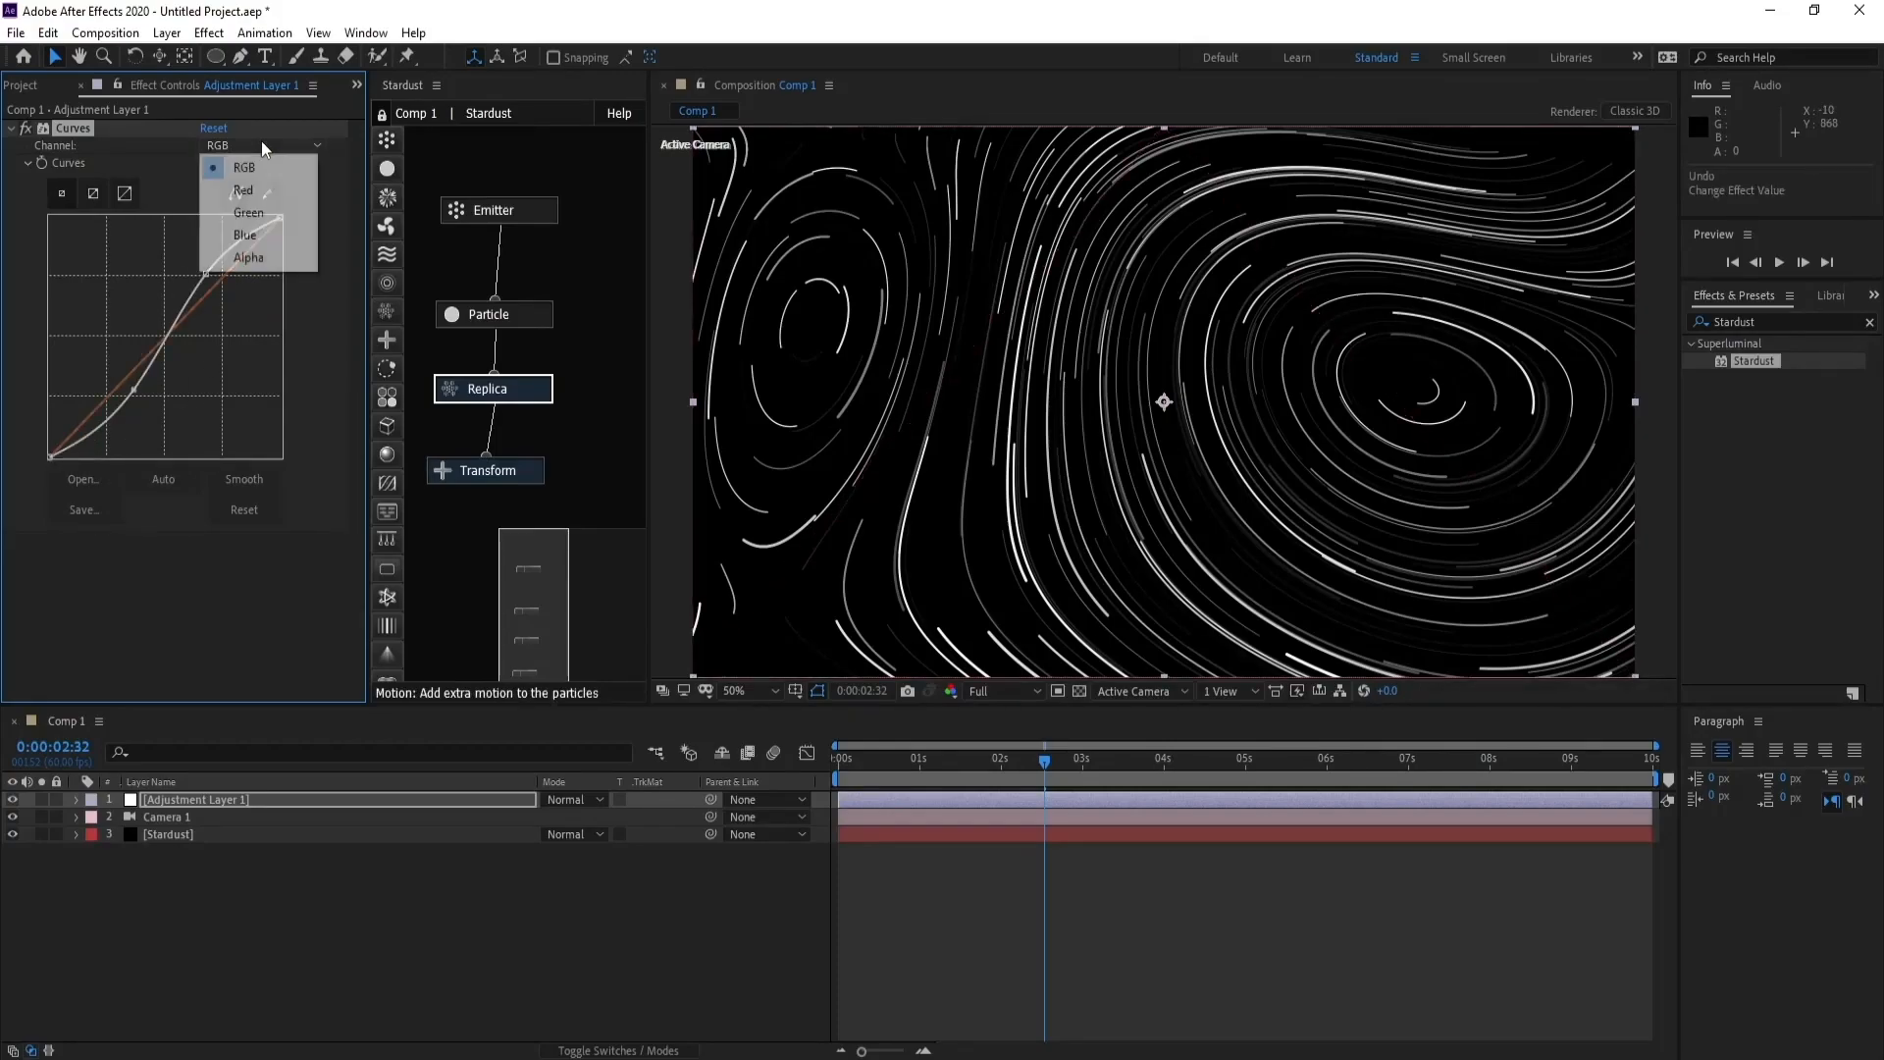
left_click(249, 257)
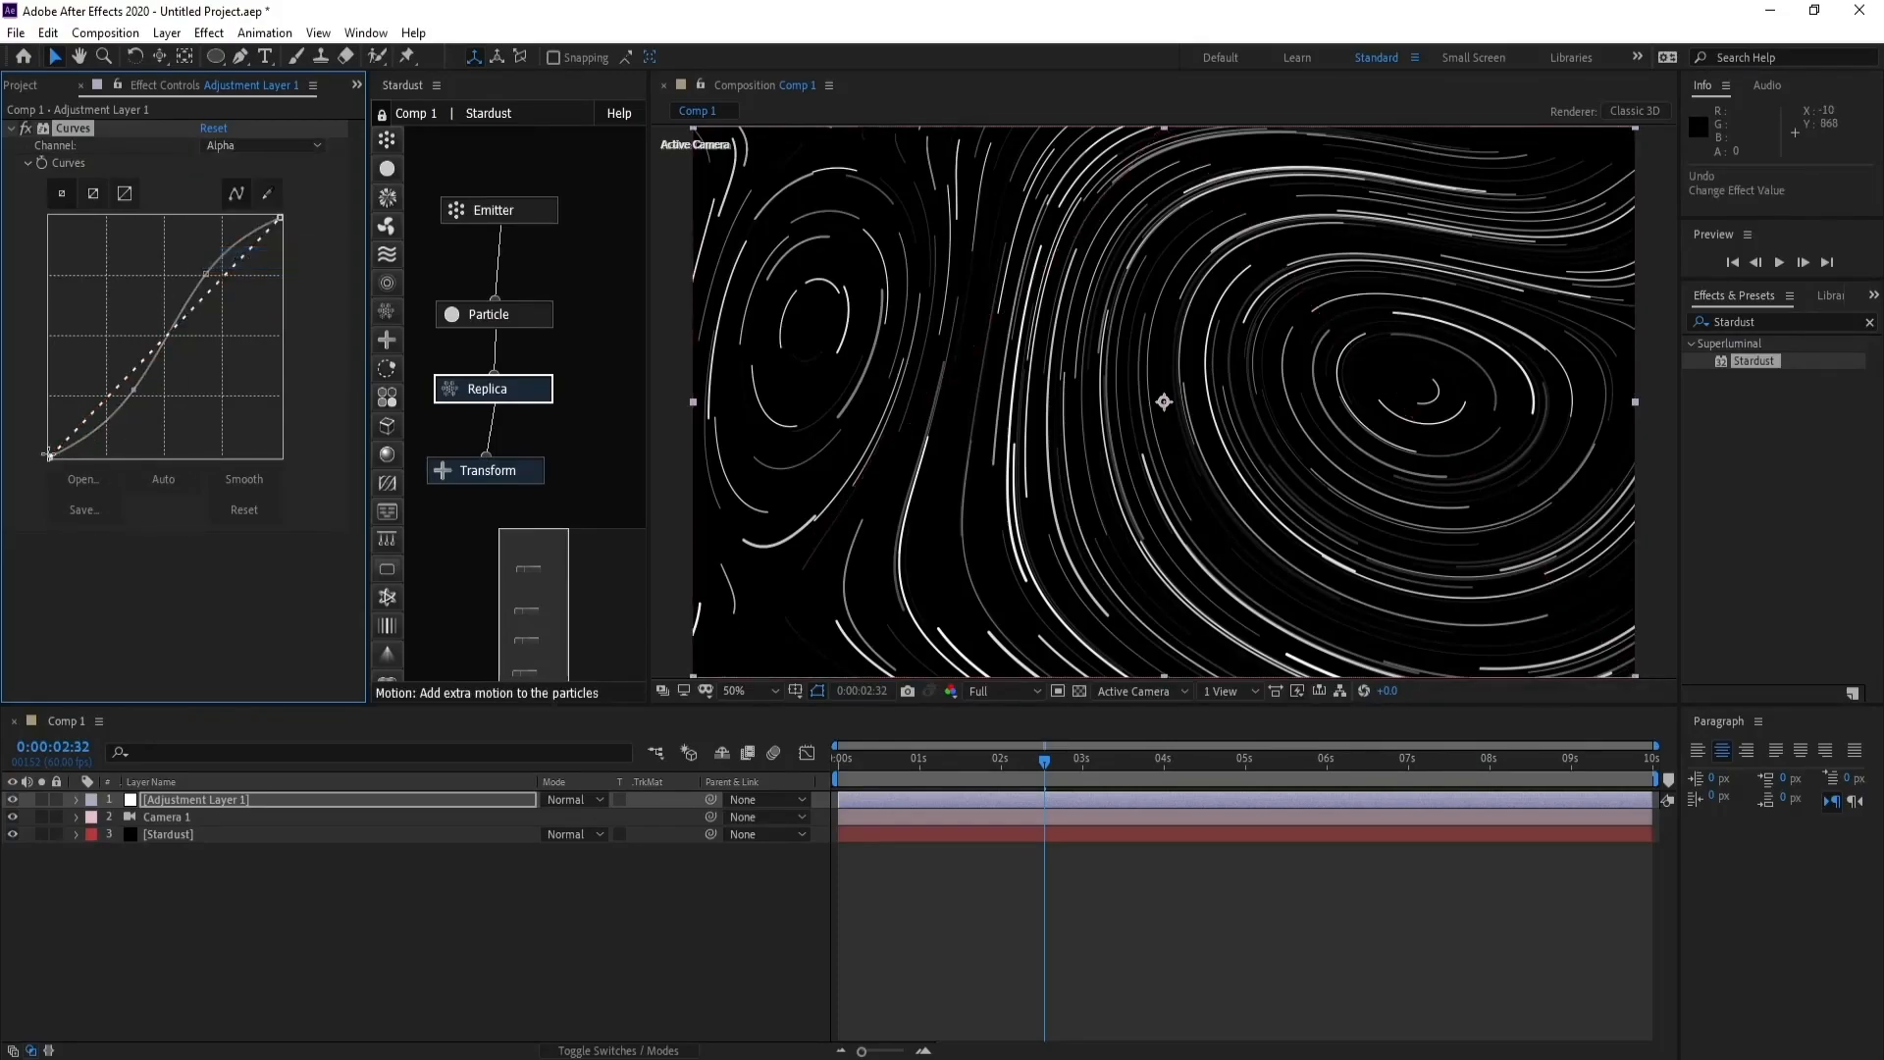
left_click_drag(50, 456, 223, 458)
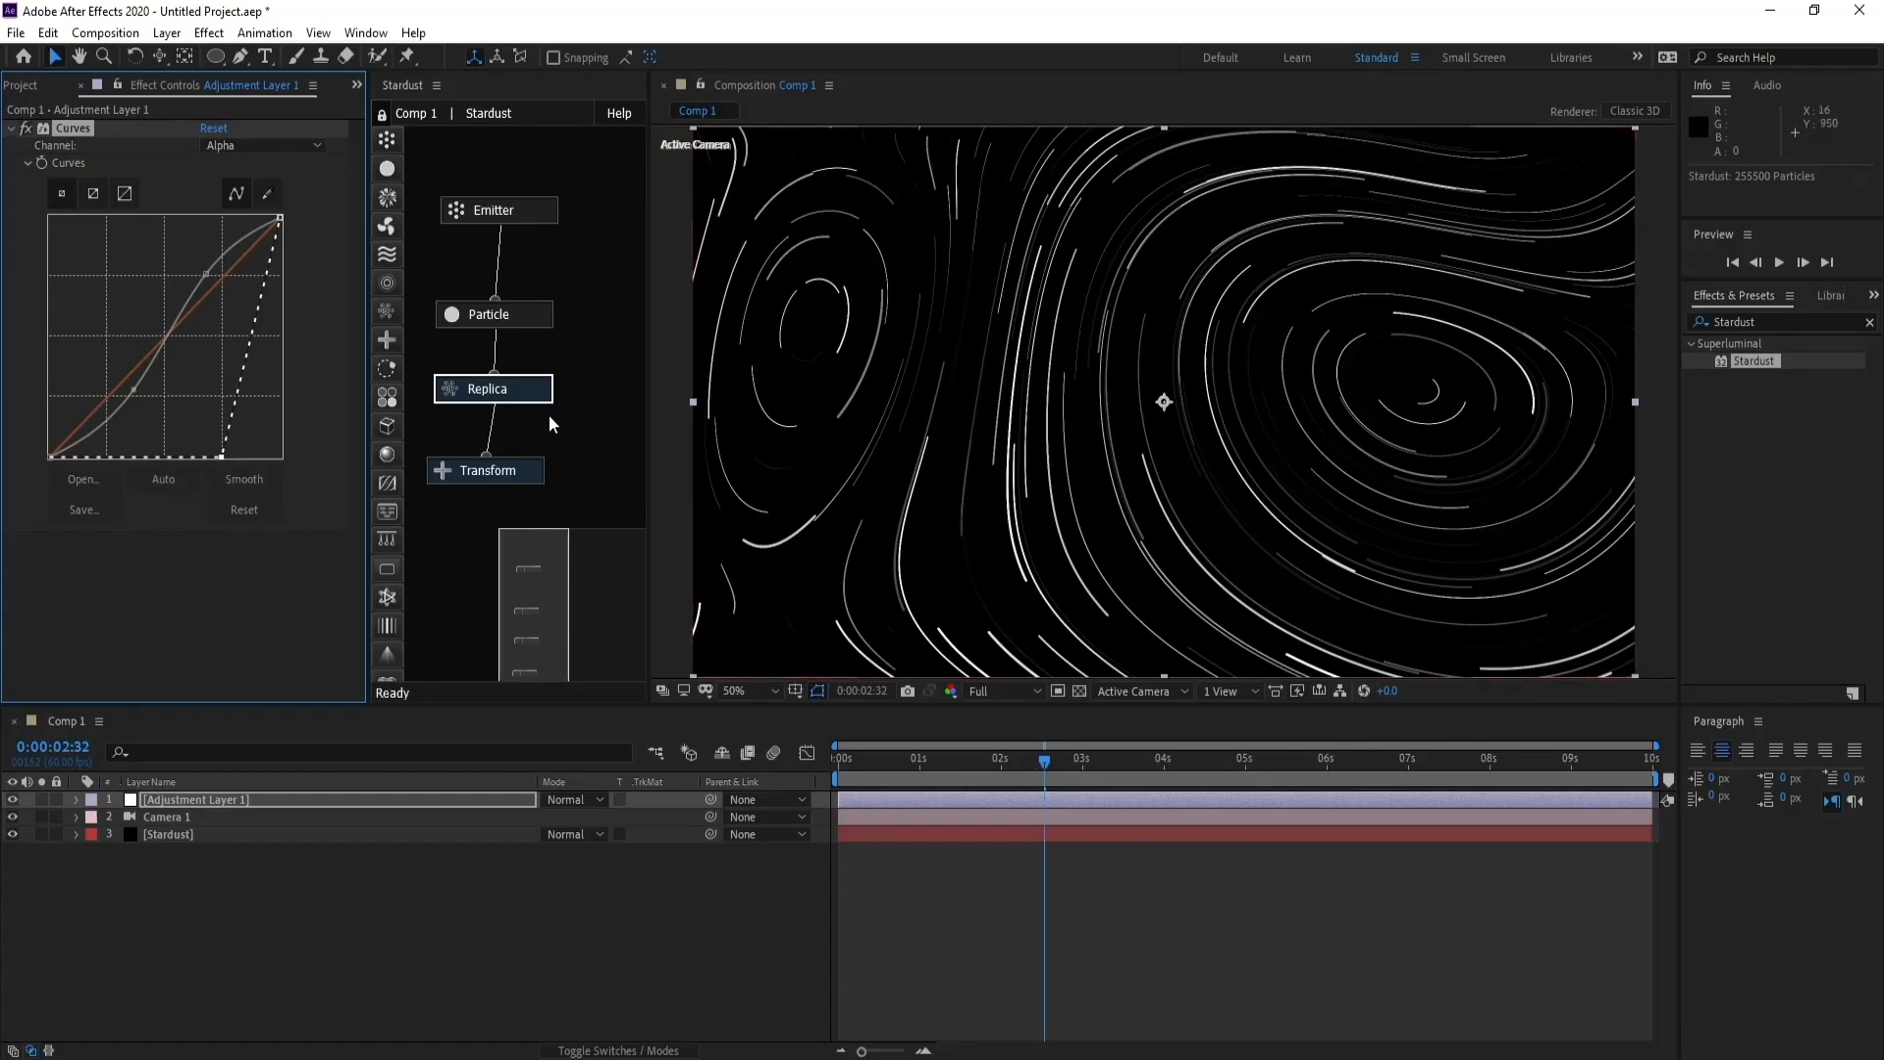
- Apply the Stylize Glow effect to the adjustment layer and collapse its settings
left_click(214, 37)
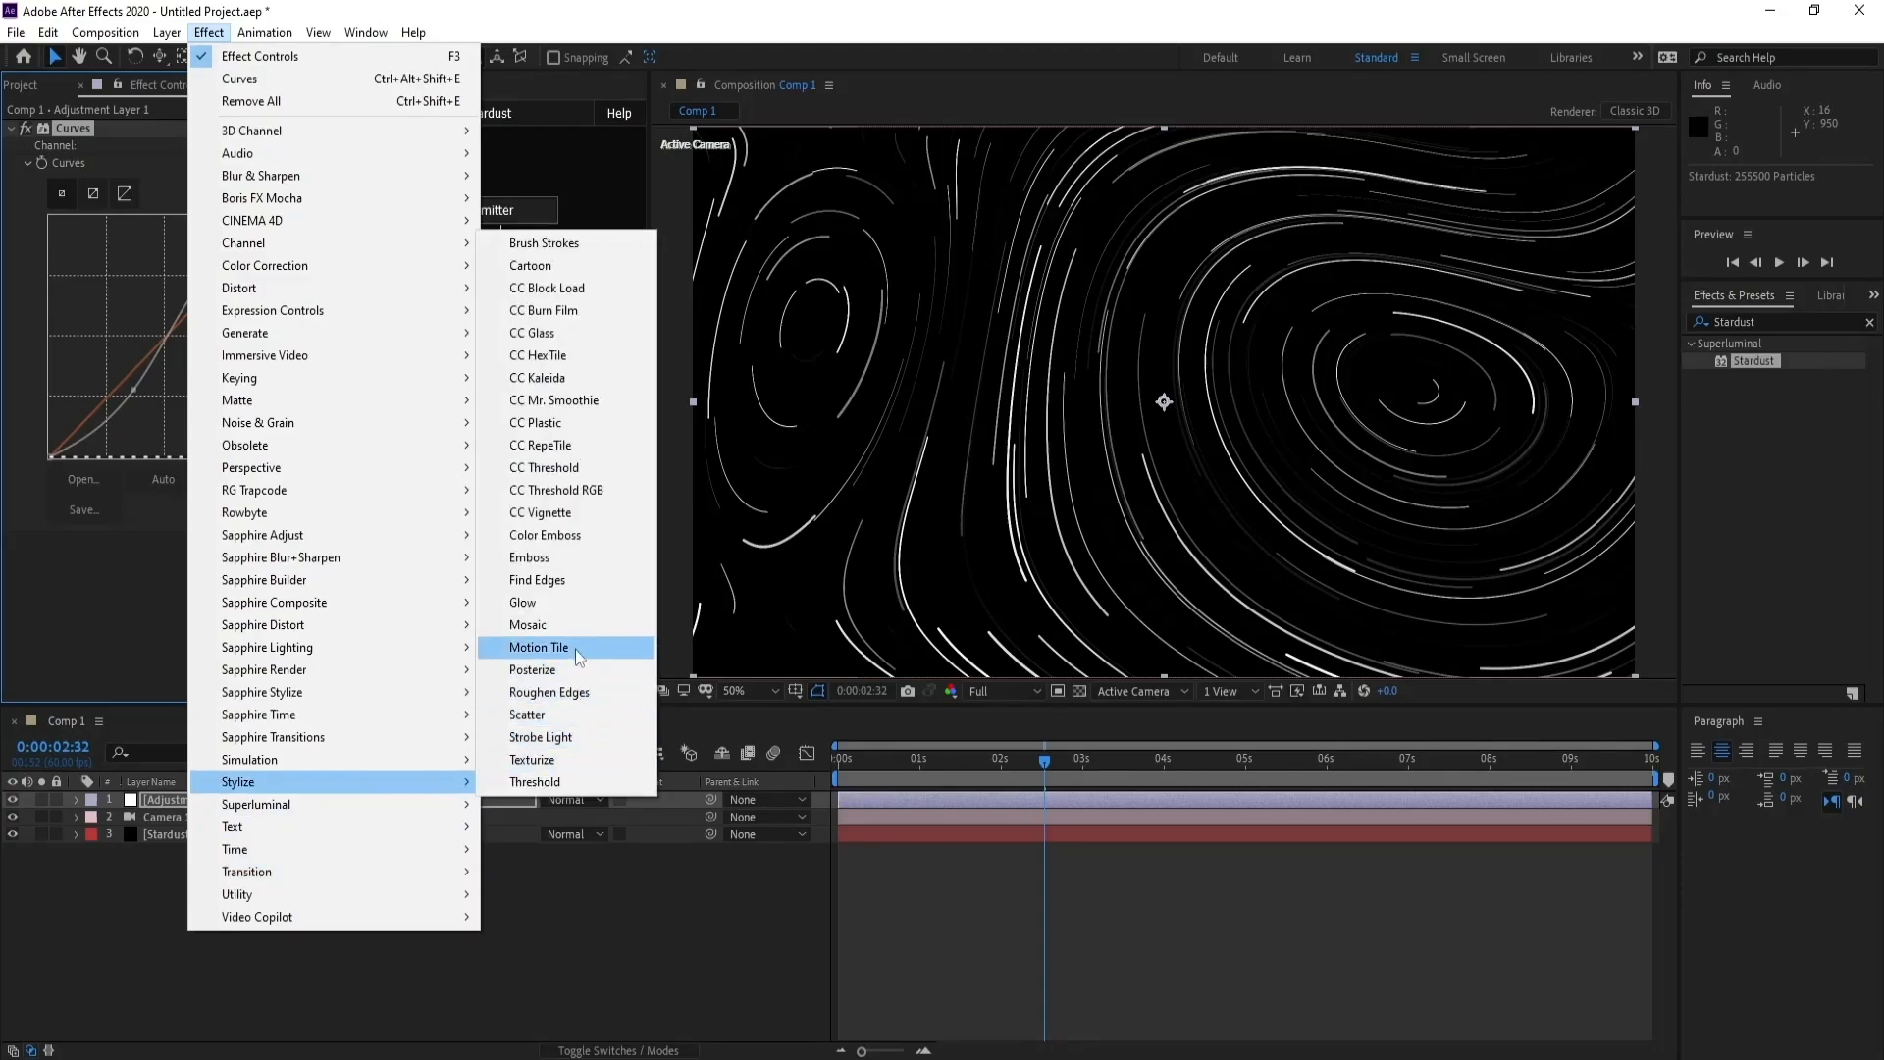
left_click(577, 610)
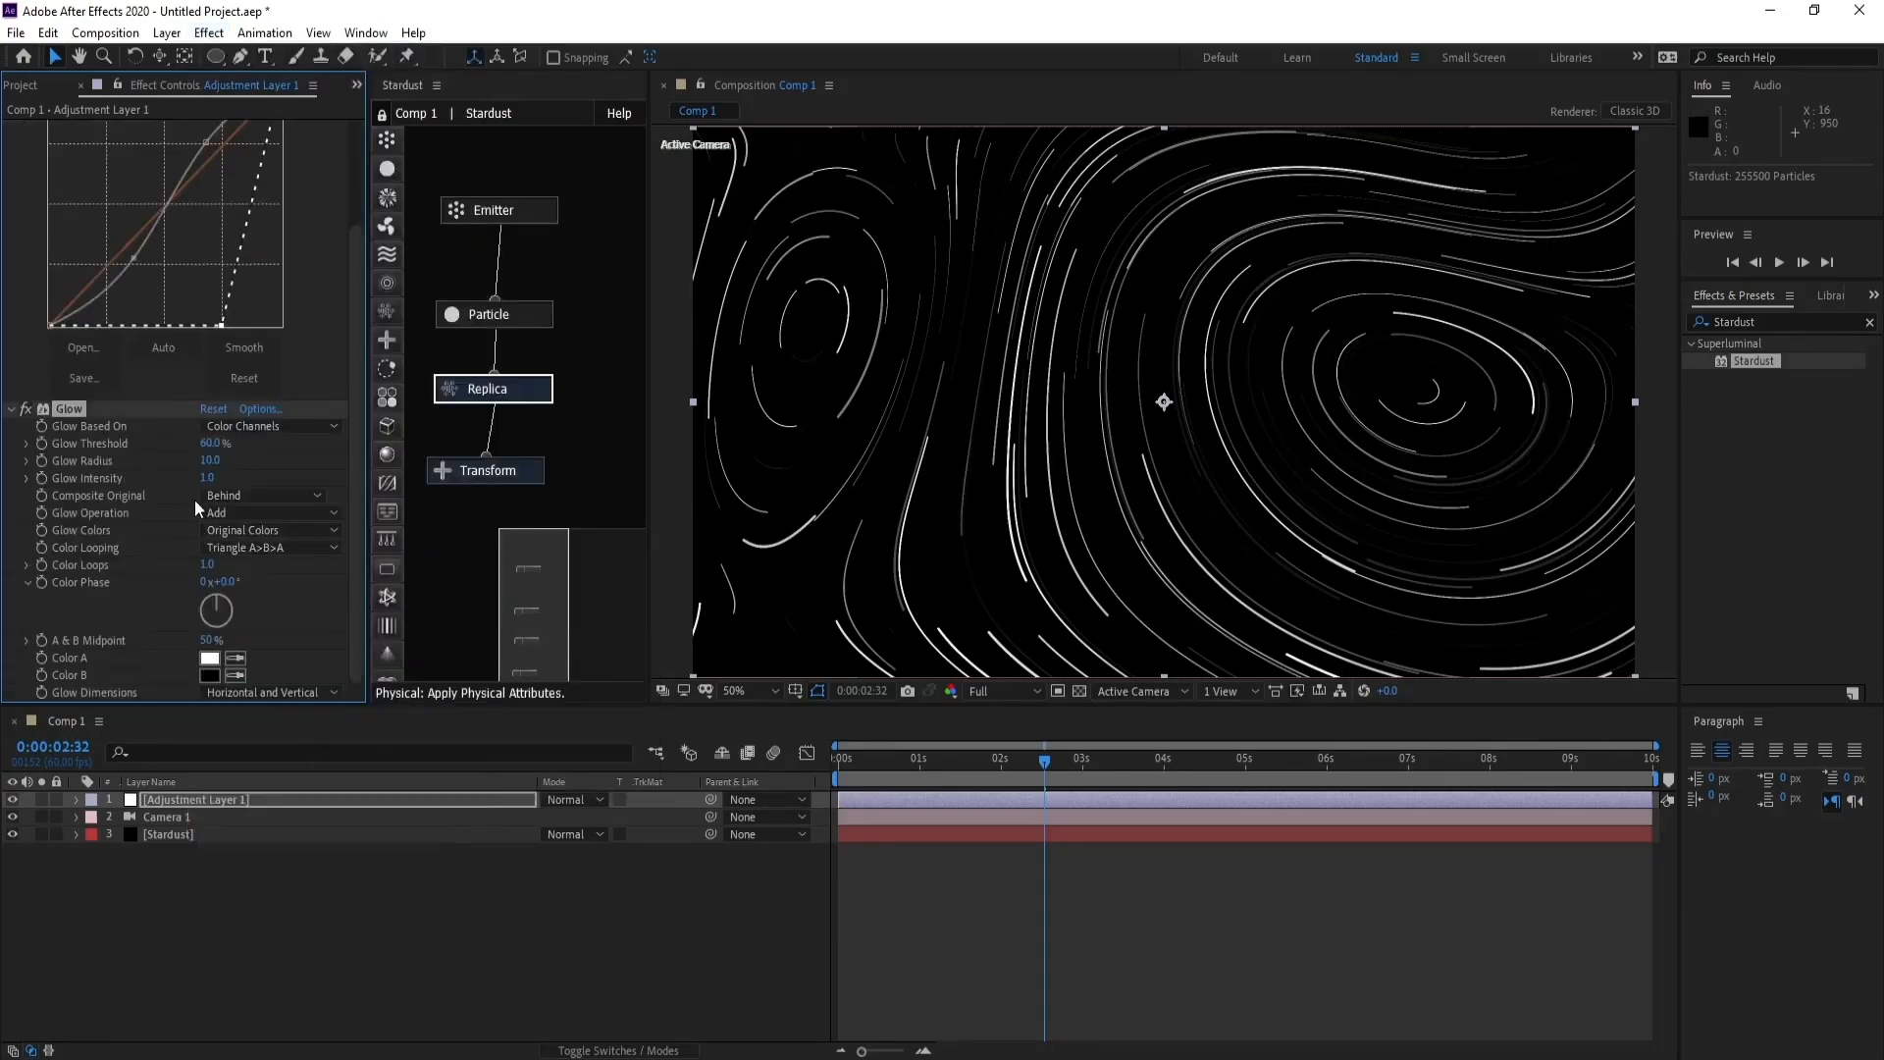
left_click(10, 409)
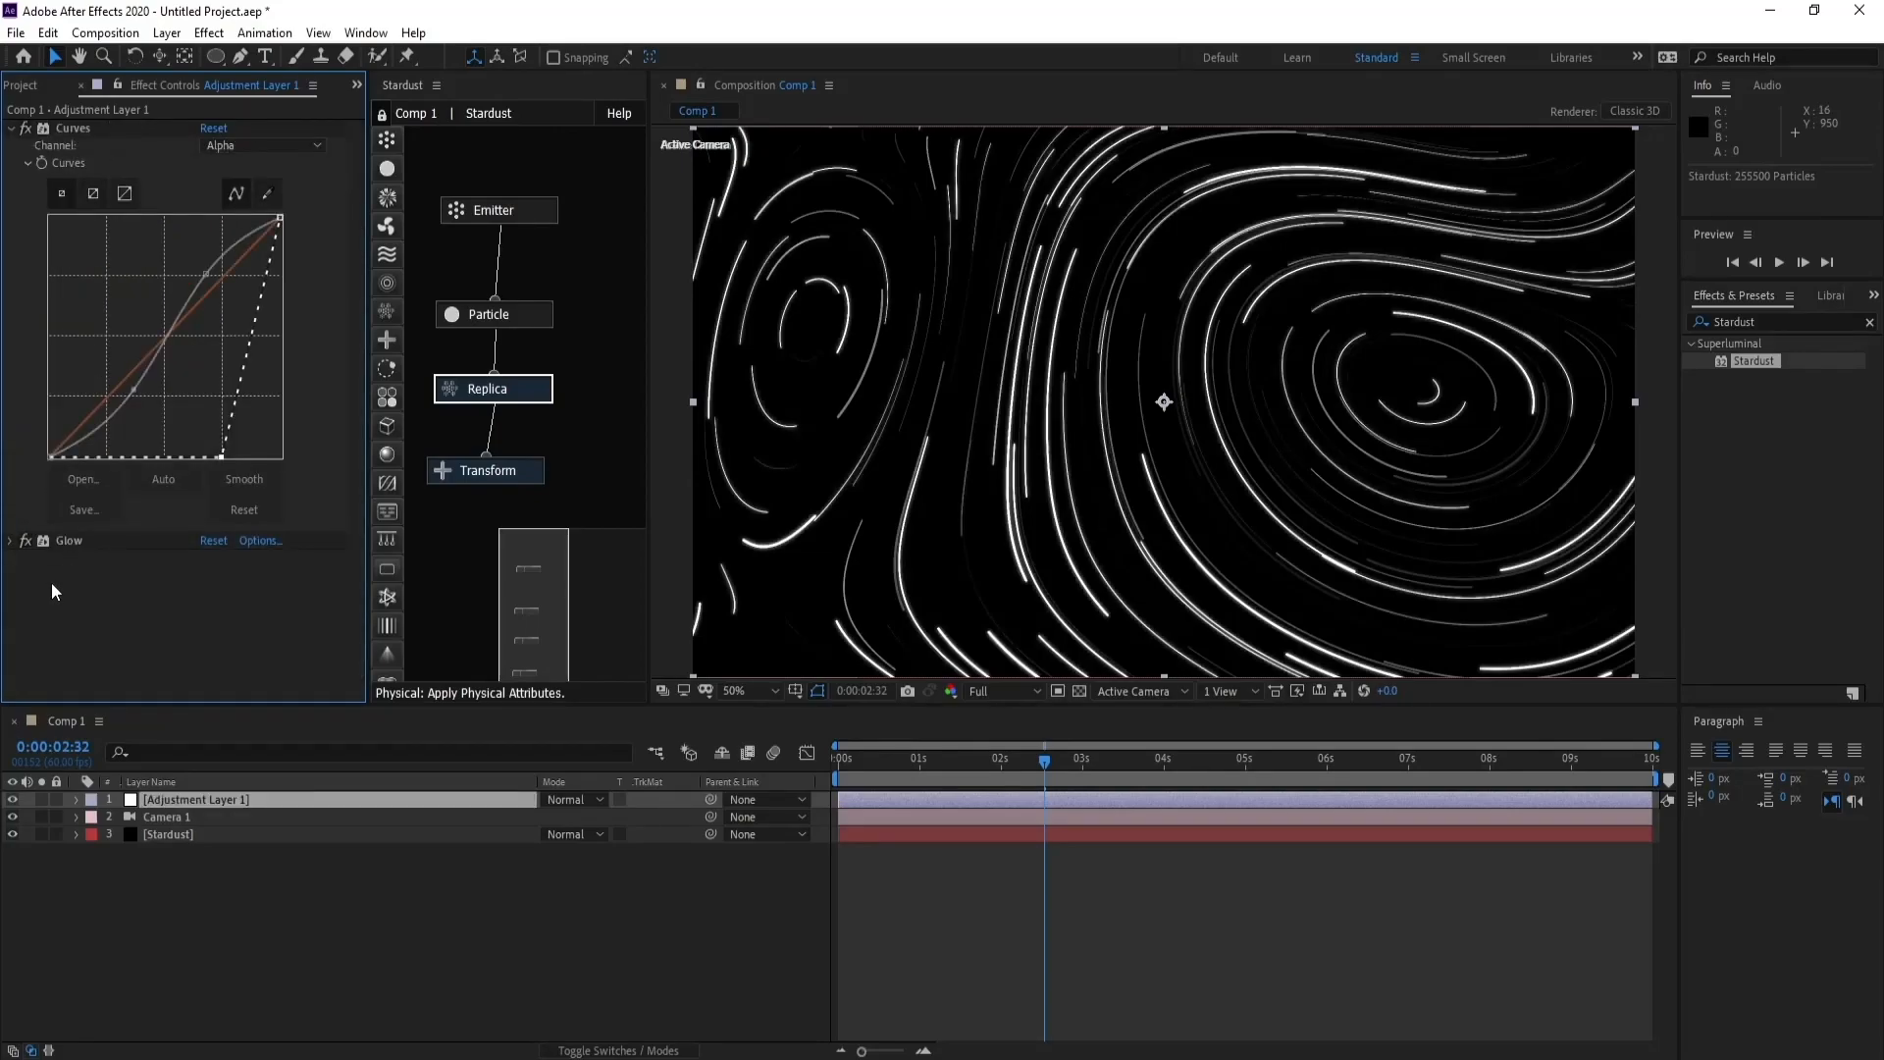
- Duplicate the Glow effect on the adjustment layer and move the current time back to 0:00:02:24
left_click(76, 546)
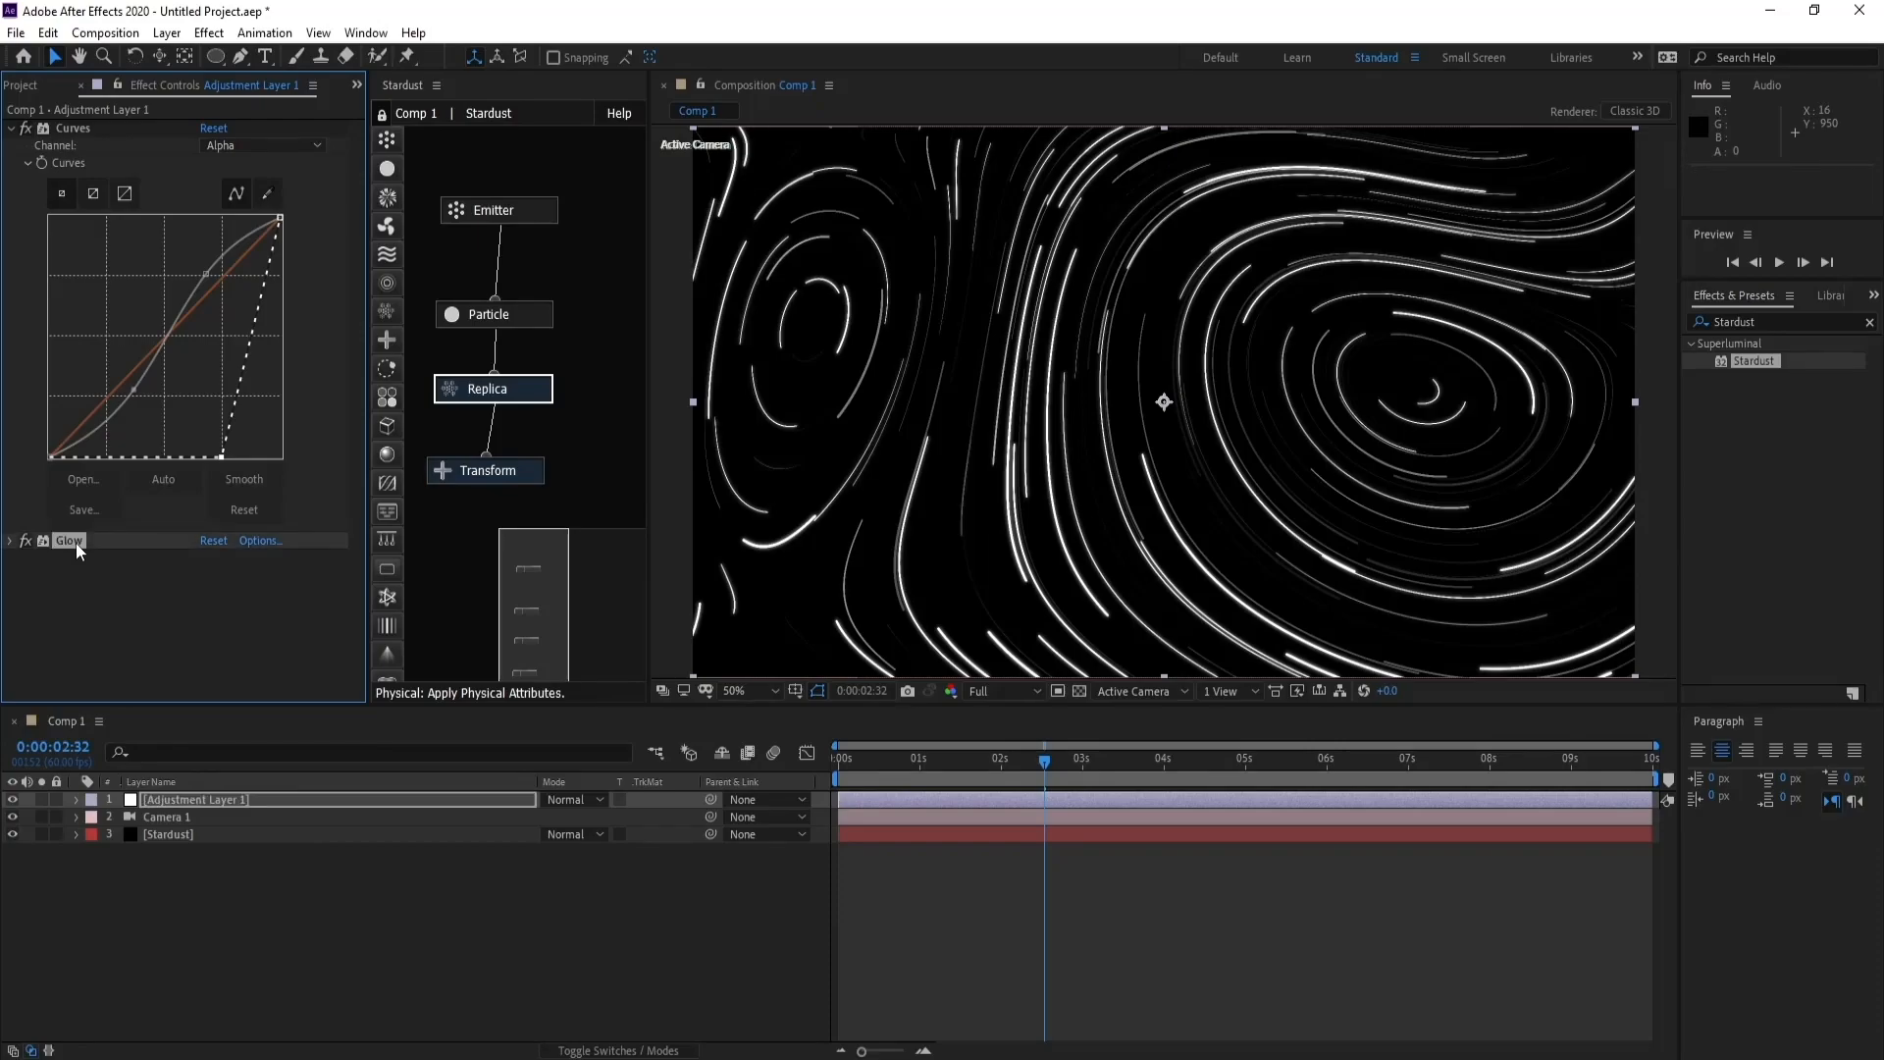
key("ctrl+d")
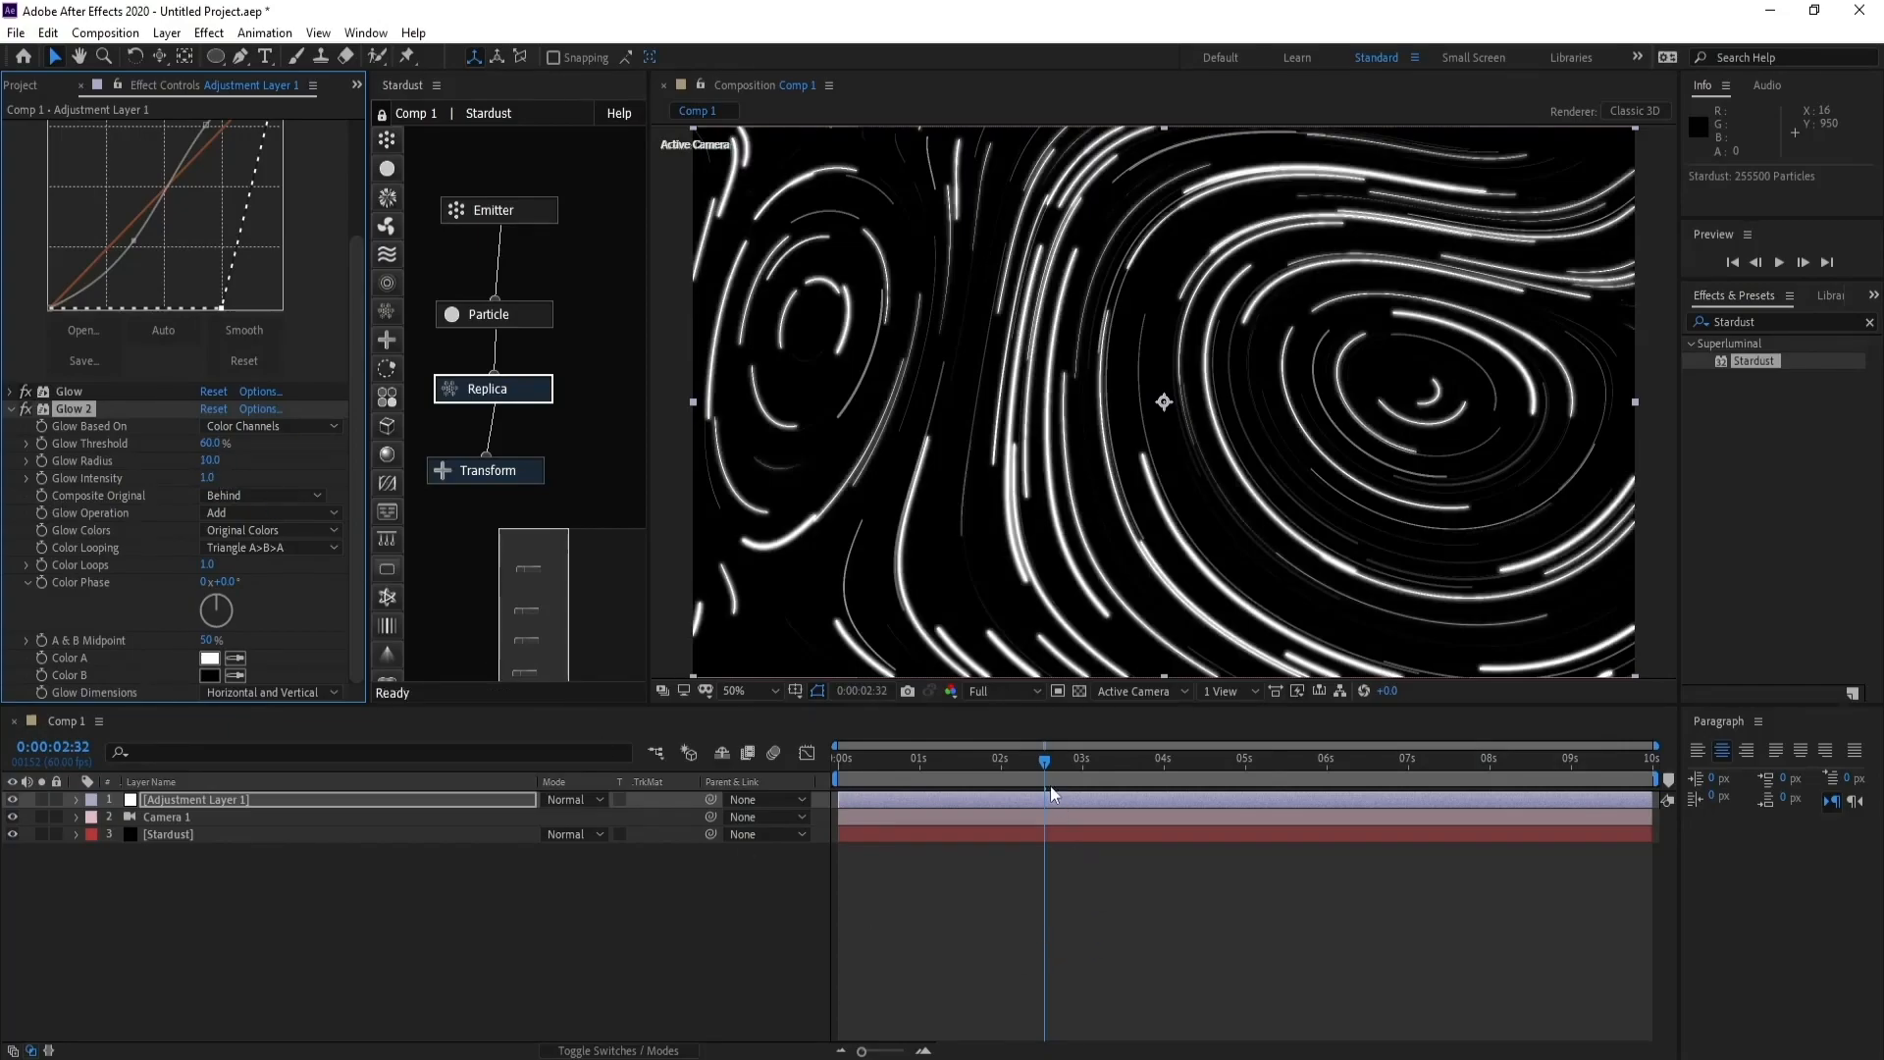
left_click_drag(1045, 763, 1033, 768)
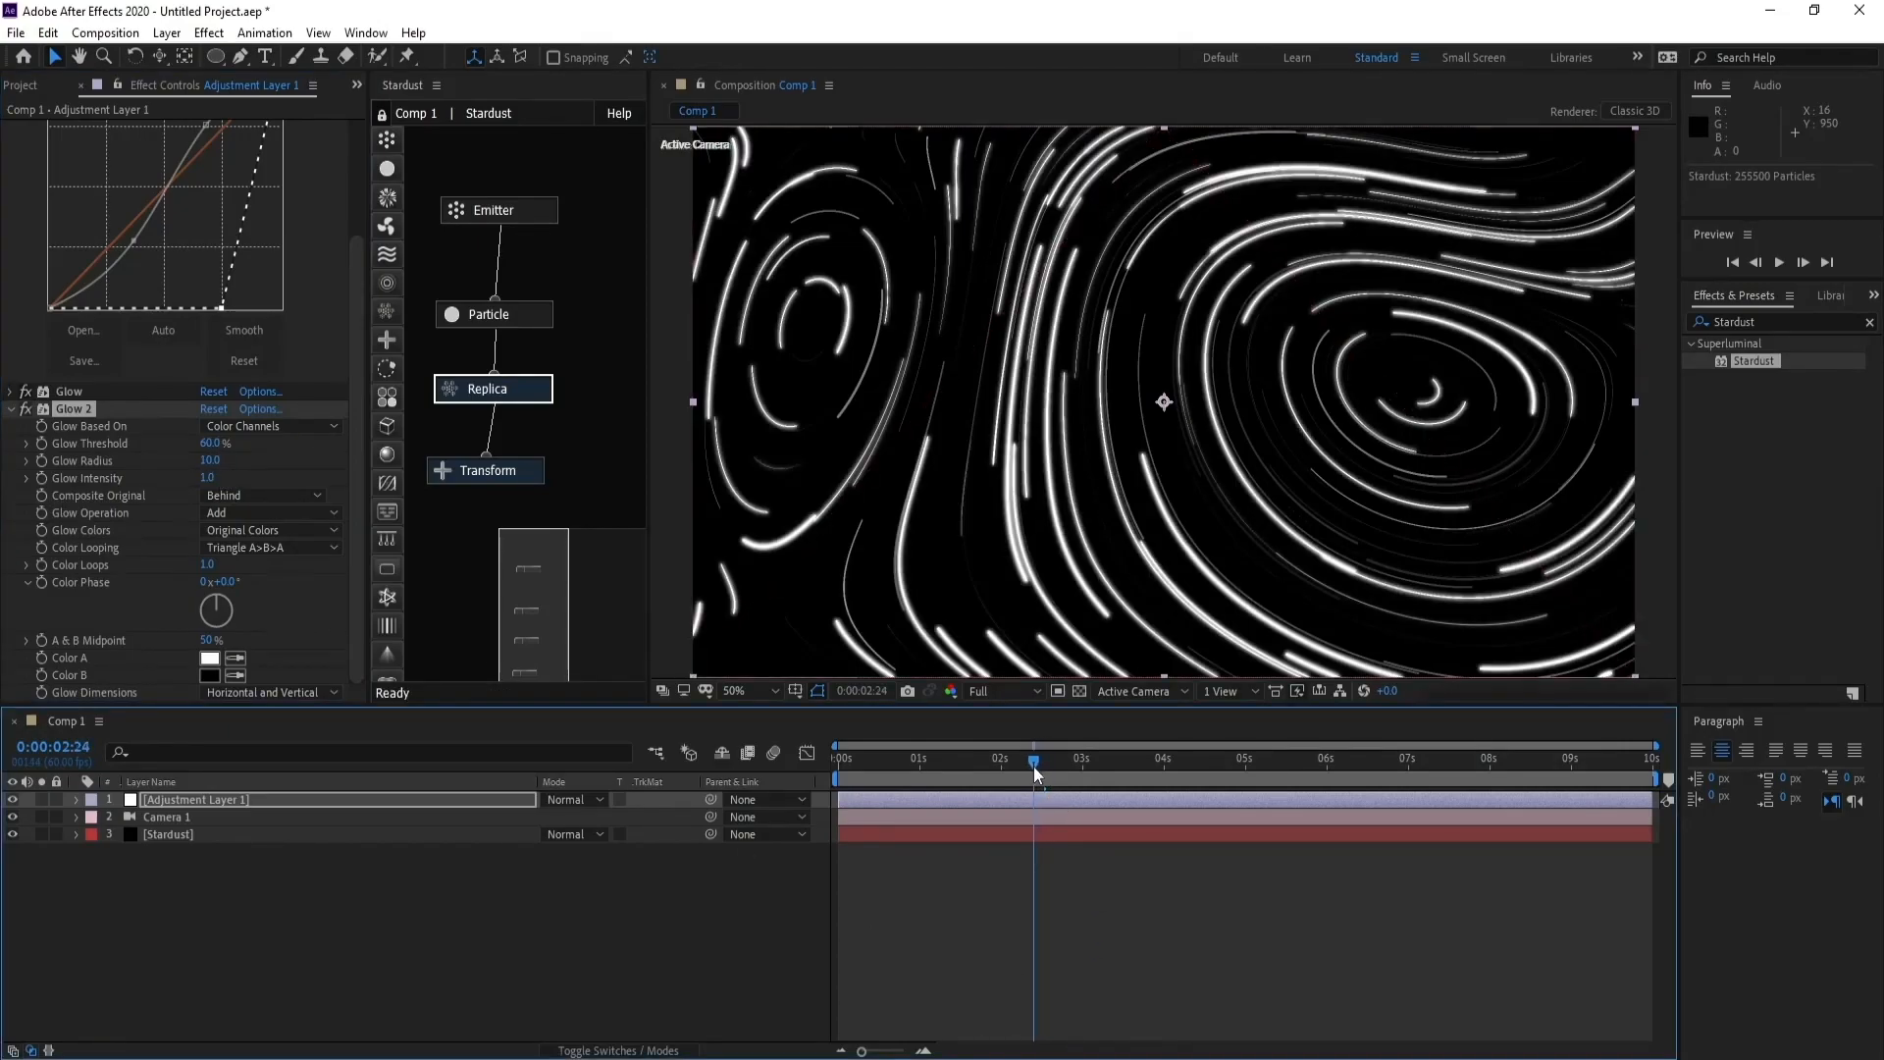